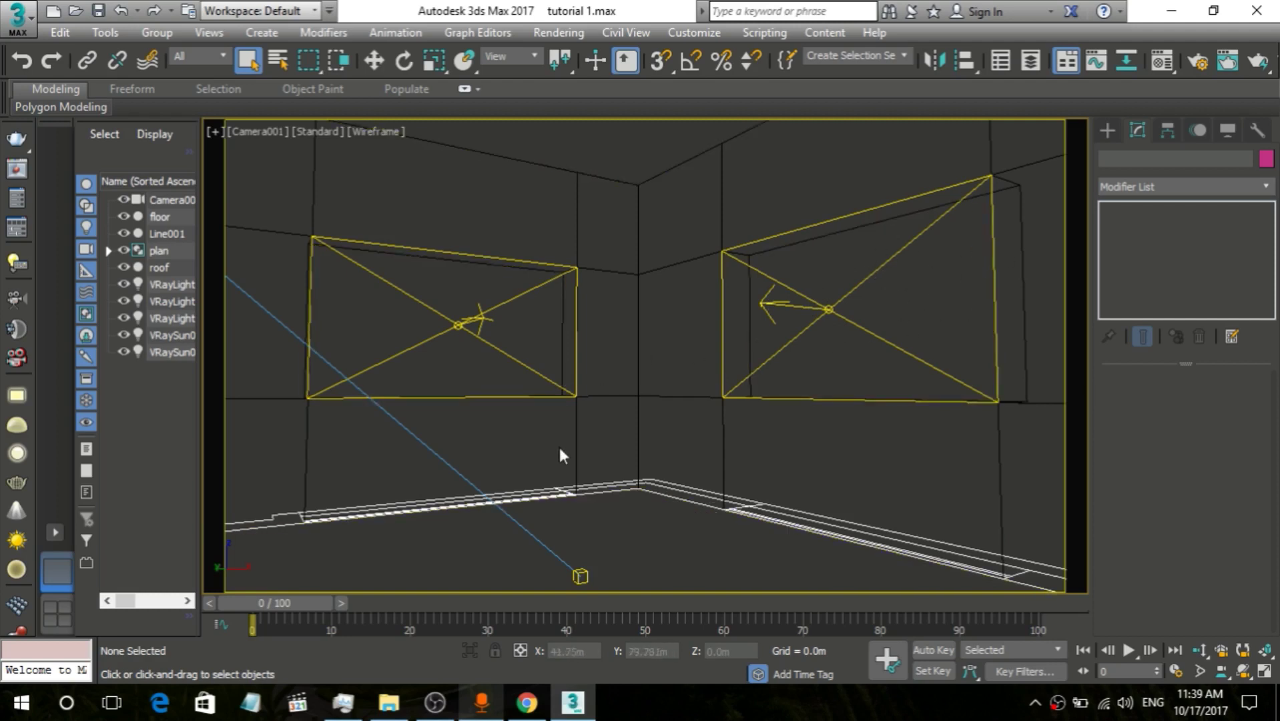
# Step: Display the camera view shaded with edged faces instead of wireframe
pyautogui.press('F3')
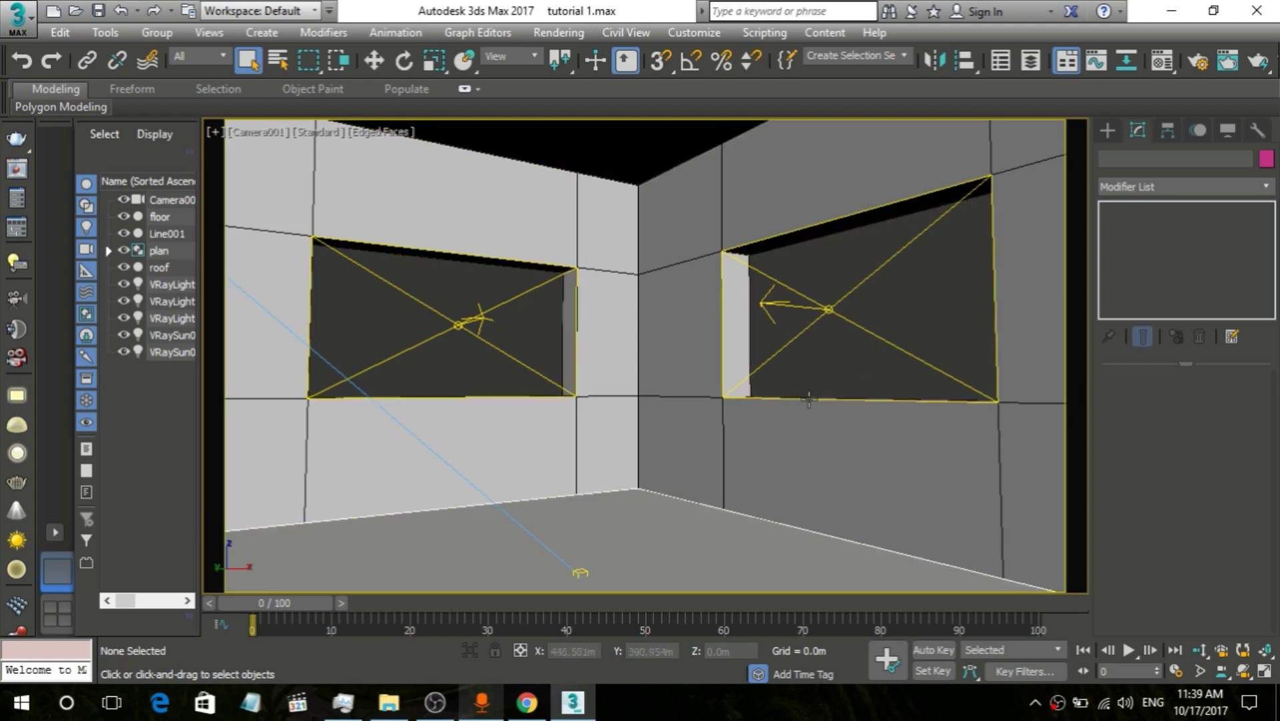
# Step: Switch to Chrome and look at the My Technical Support channel page on YouTube
pyautogui.click(525, 697)
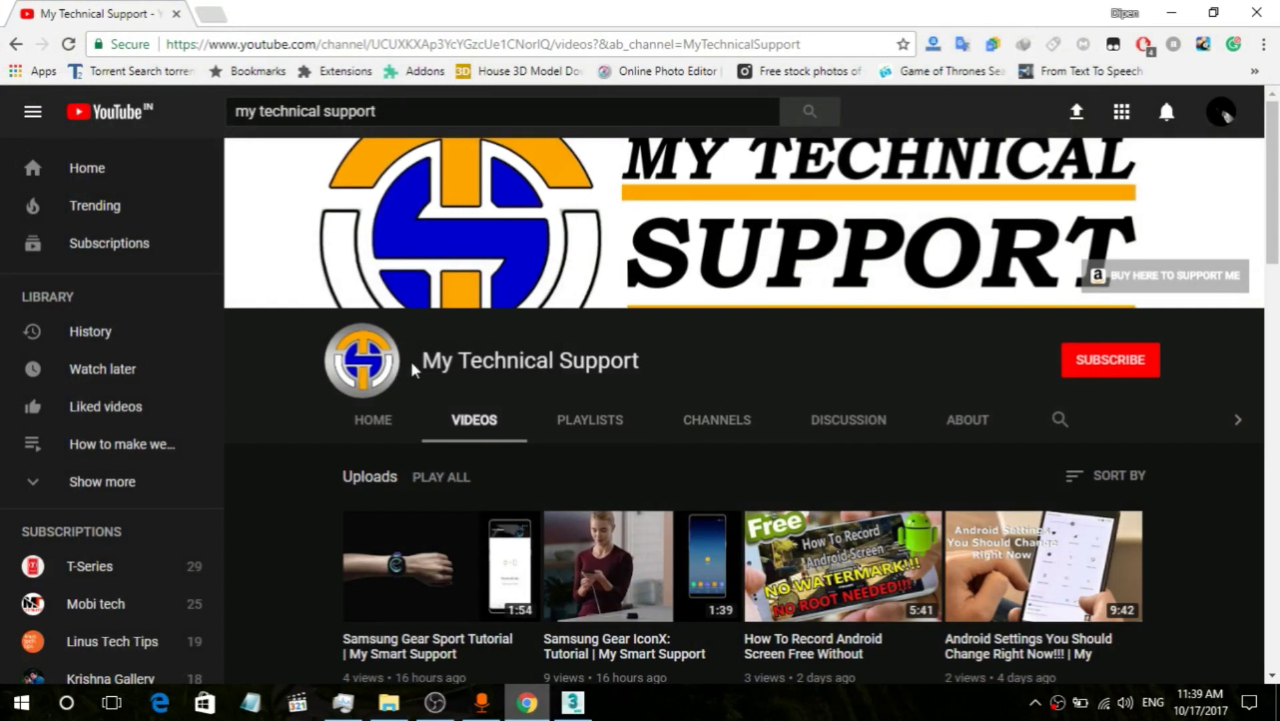
pyautogui.moveTo(440, 361); pyautogui.dragTo(651, 363)
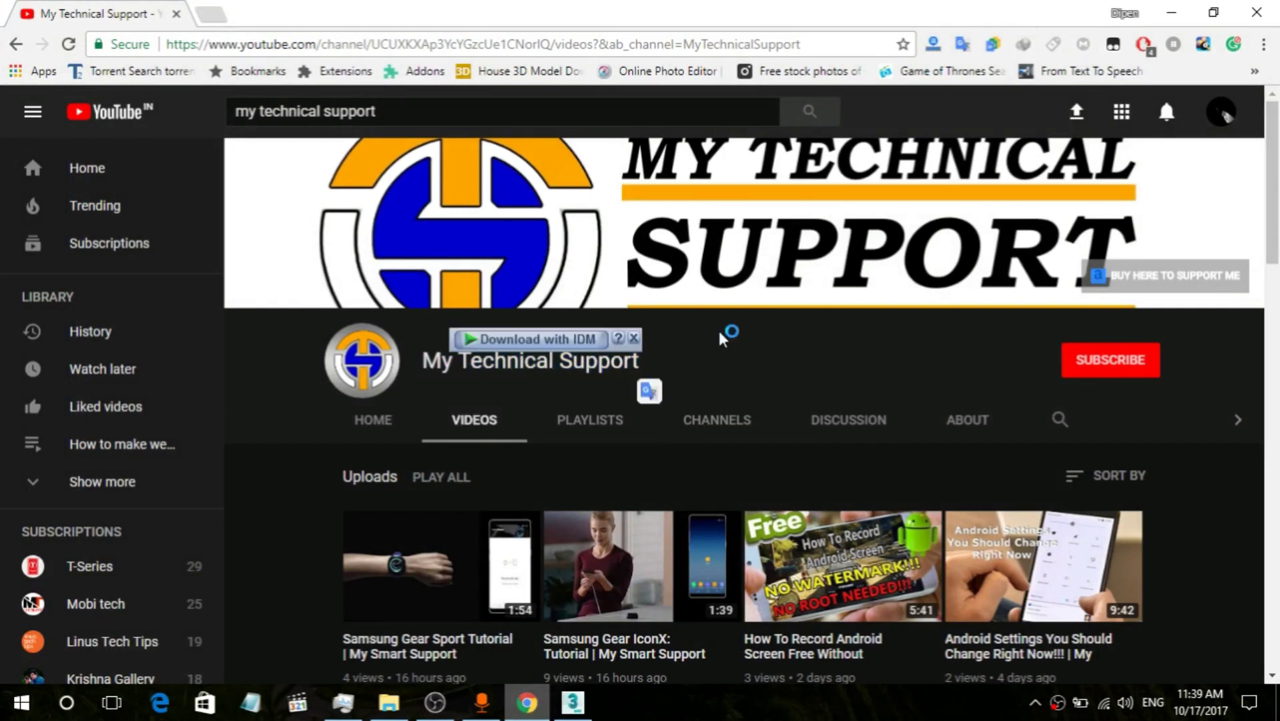
pyautogui.click(634, 339)
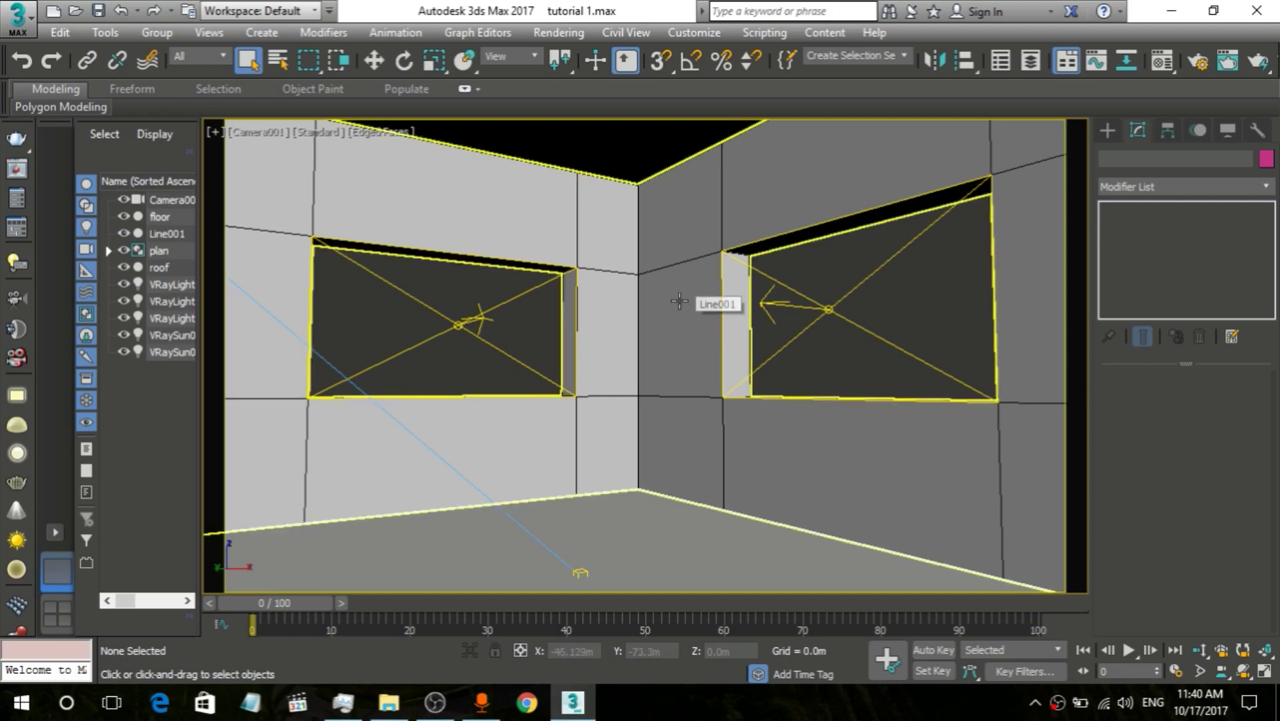
# Step: Render the room from the camera view with V-Ray to check its current look, and close the rendered image
pyautogui.click(1254, 63)
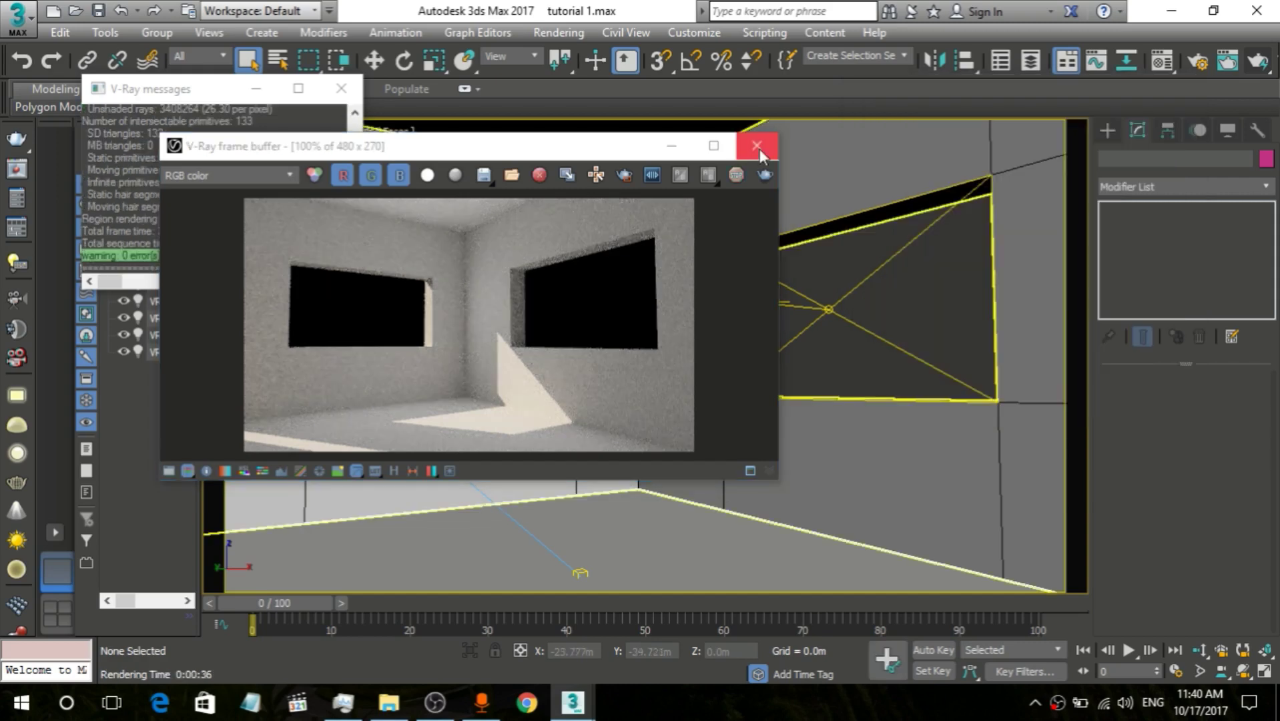
pyautogui.click(757, 146)
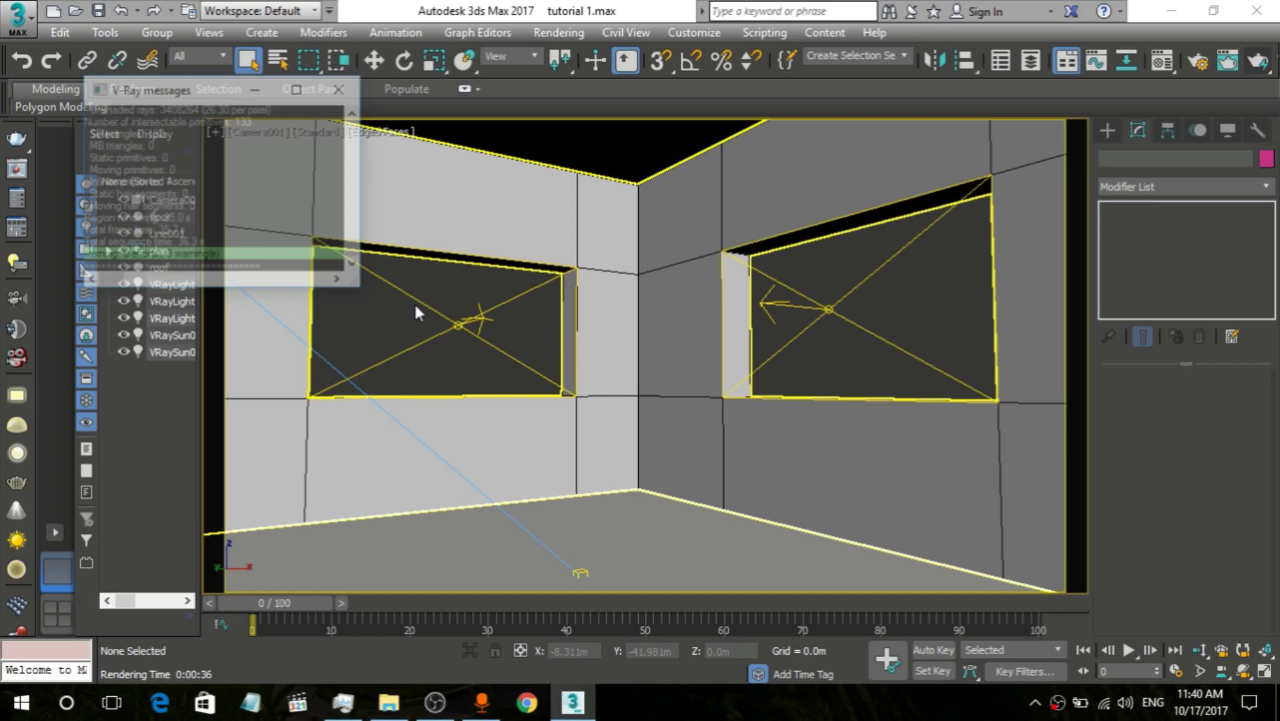
# Step: Open the Material Editor, move it clear of the room view, and rename the 080 - Default material to "wall material 1"
pyautogui.press('m')
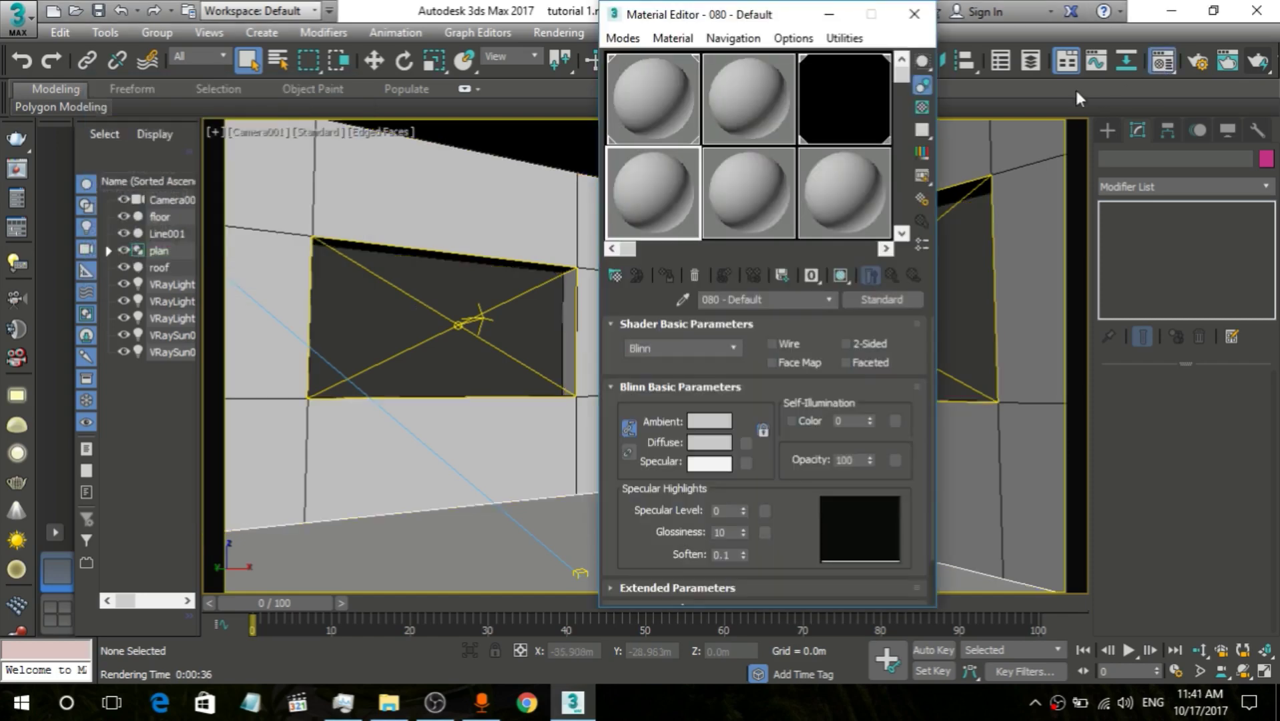
pyautogui.moveTo(742, 17); pyautogui.dragTo(902, 35)
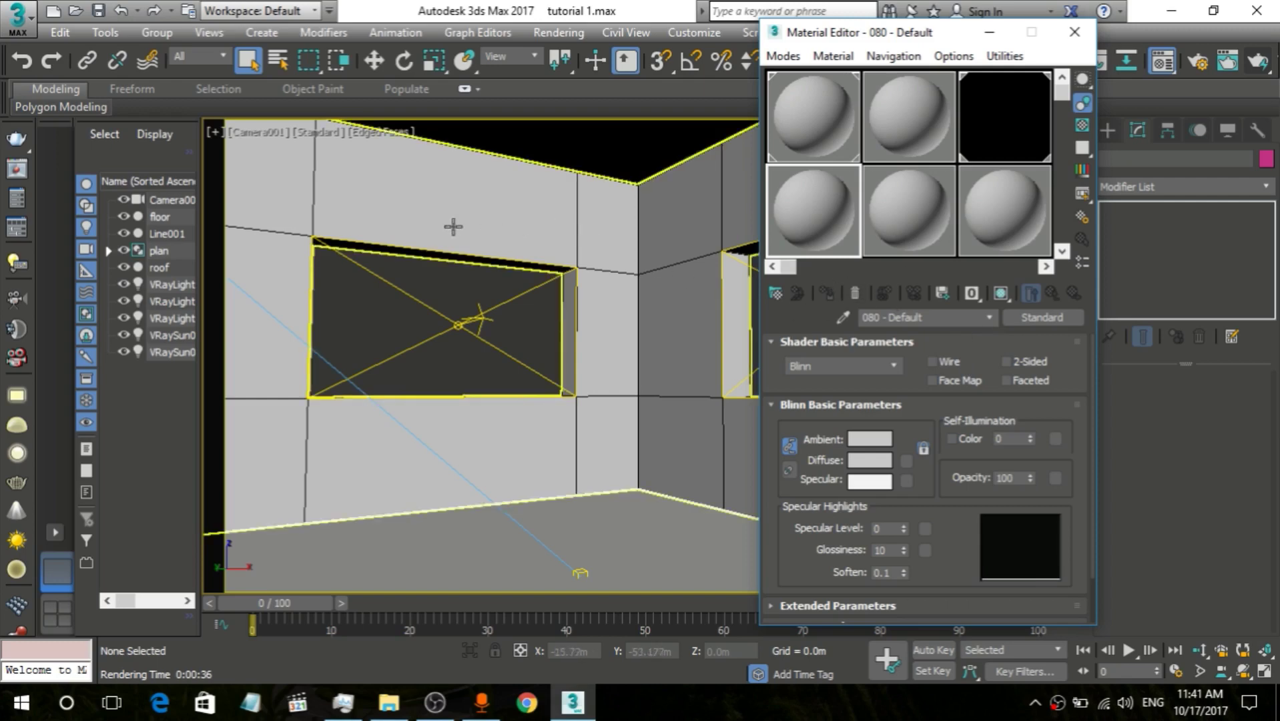
pyautogui.moveTo(912, 45); pyautogui.dragTo(1064, 76)
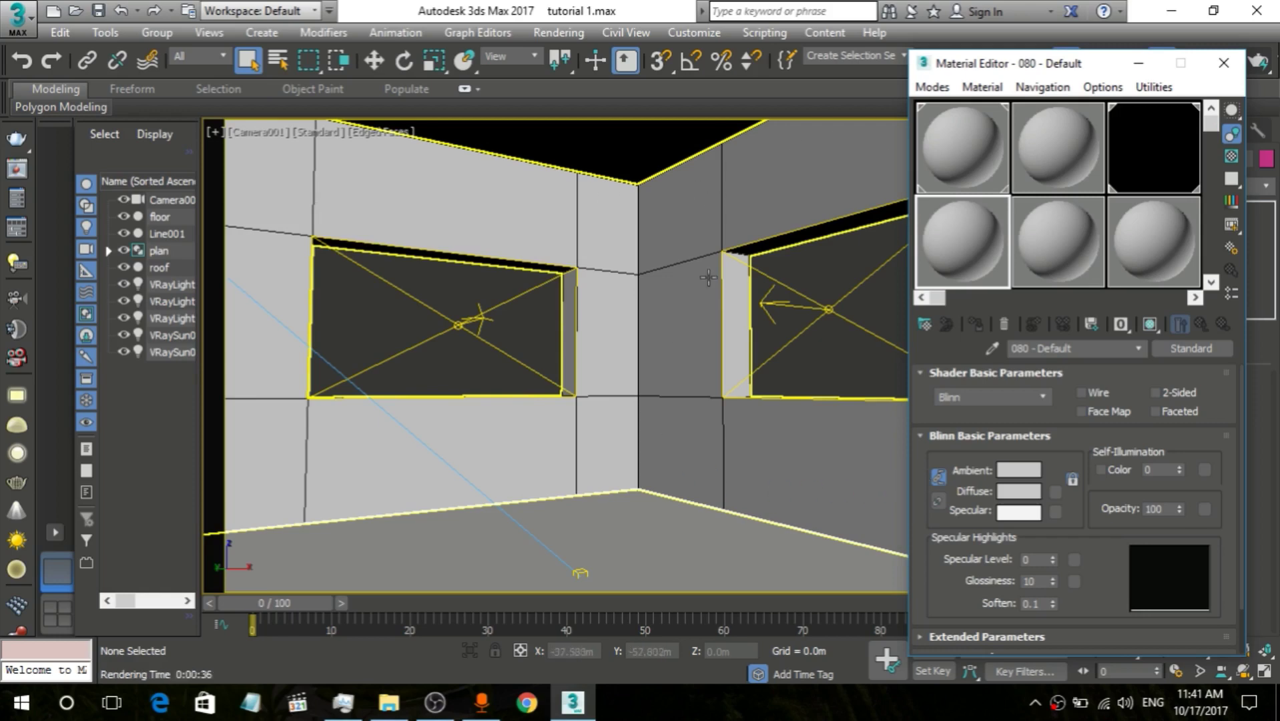
pyautogui.moveTo(996, 64); pyautogui.dragTo(86, 52)
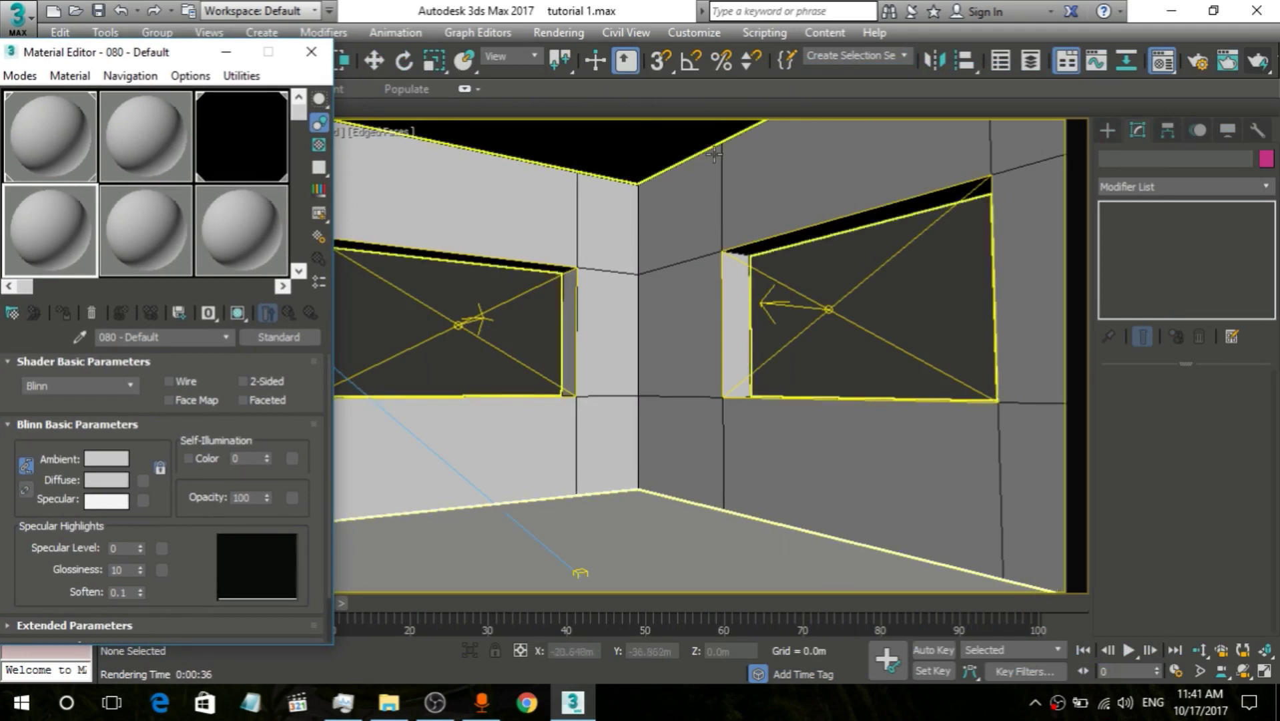
pyautogui.click(726, 369)
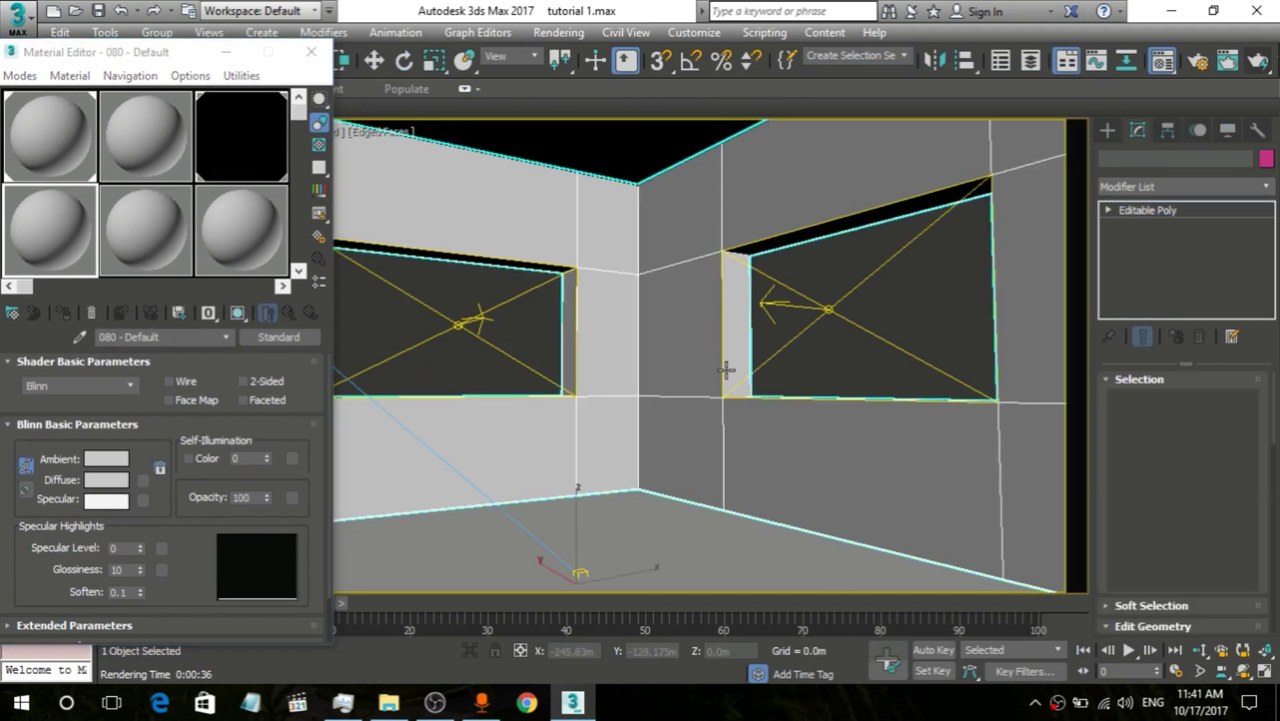
pyautogui.click(925, 309)
pyautogui.moveTo(81, 52); pyautogui.dragTo(311, 76)
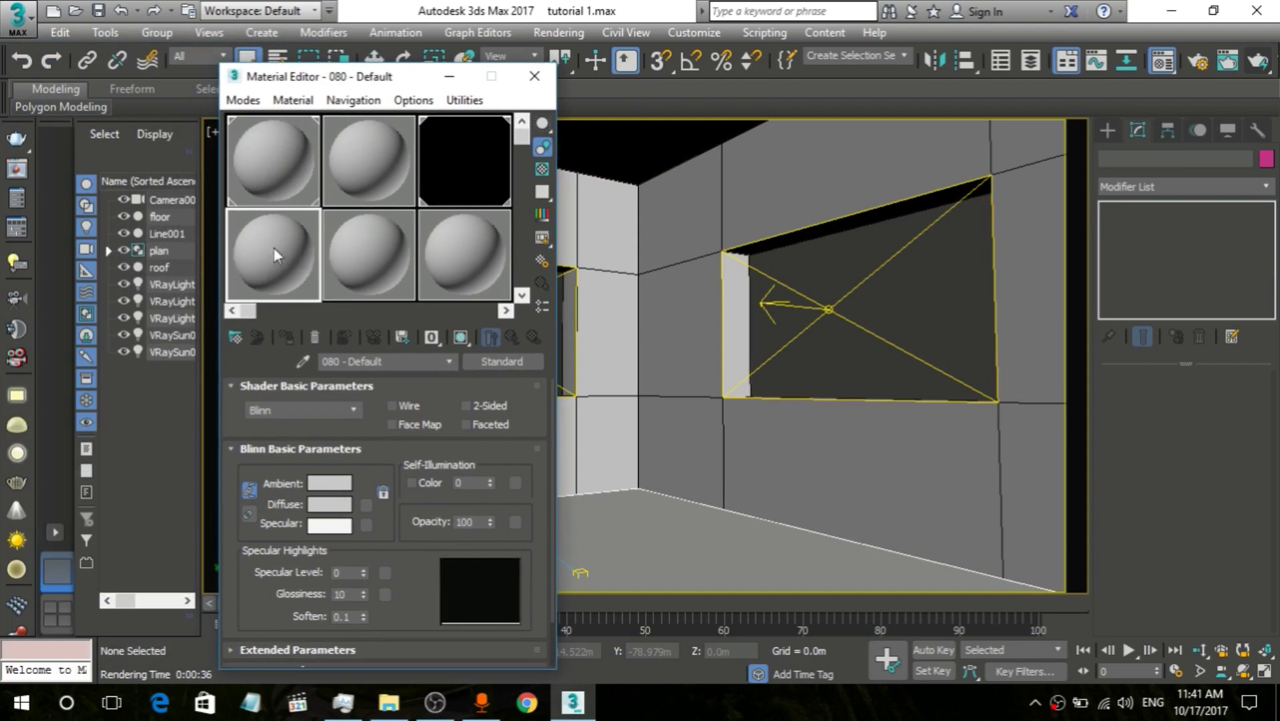
pyautogui.click(416, 361)
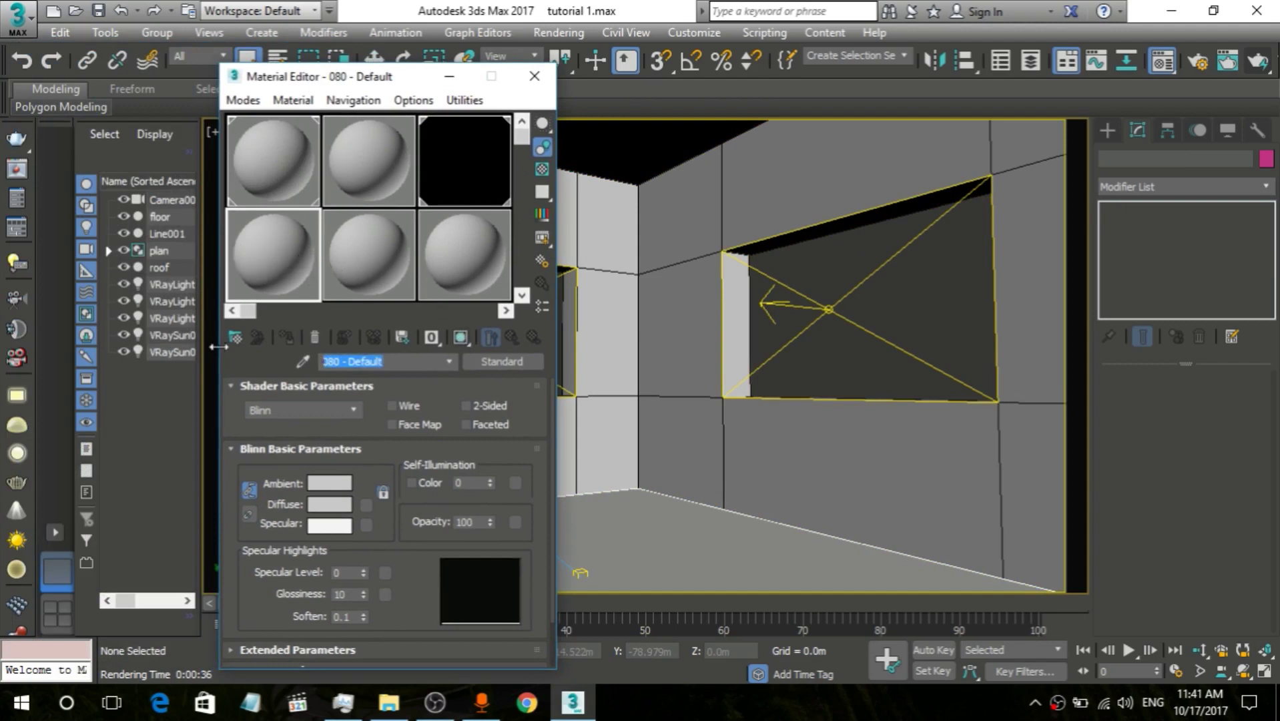
pyautogui.write('wa')
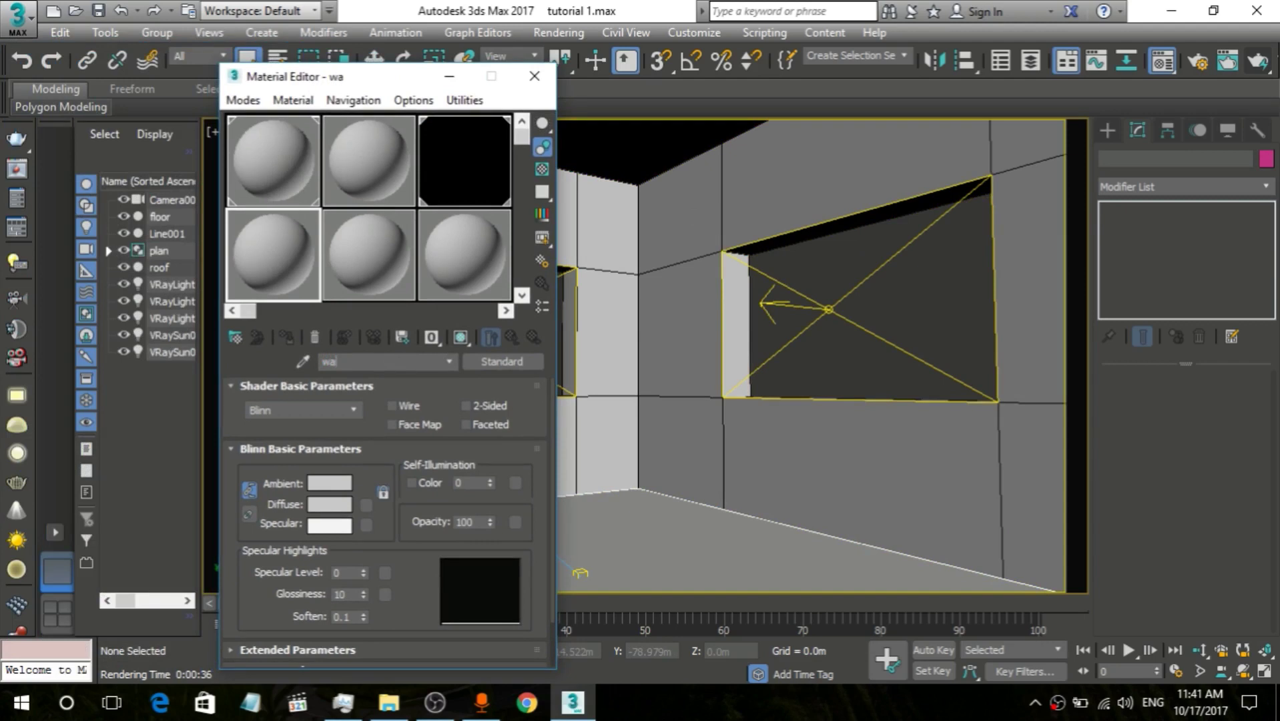
pyautogui.write('ll material')
# Step: Change the type of wall material 1 from Standard to VRayMtl
pyautogui.click(527, 362)
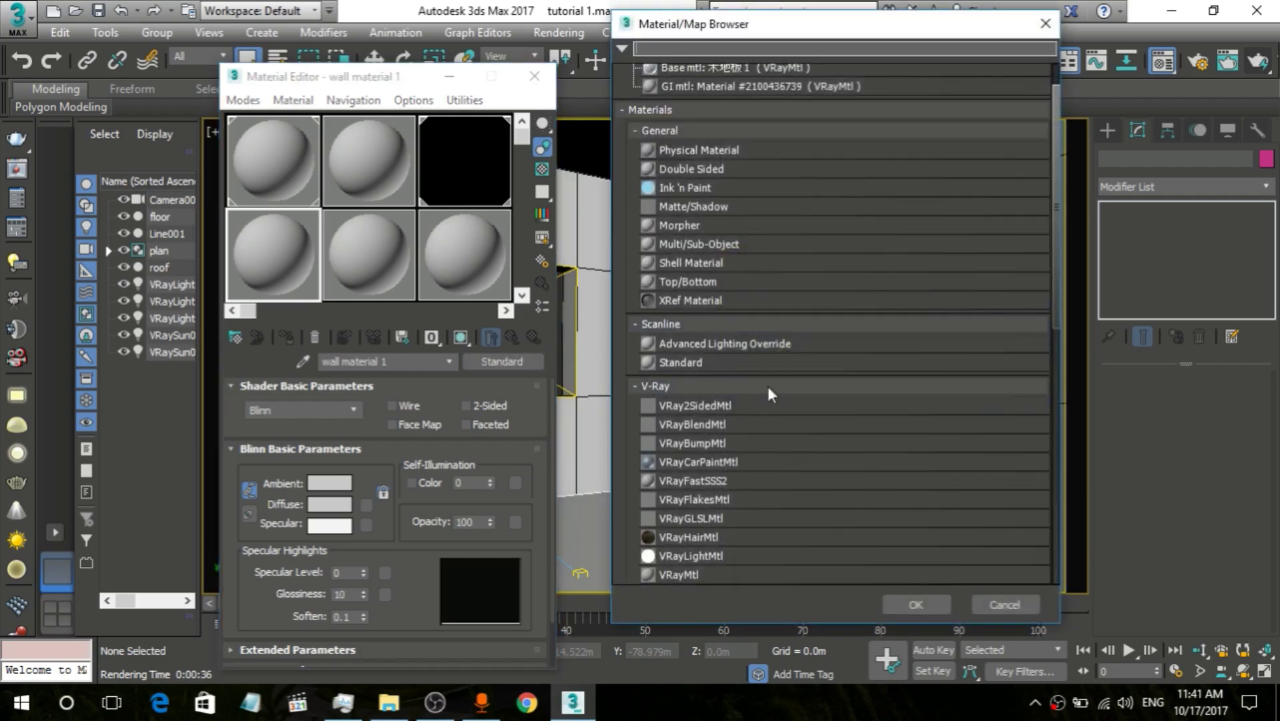
pyautogui.scroll(-5, 833, 347)
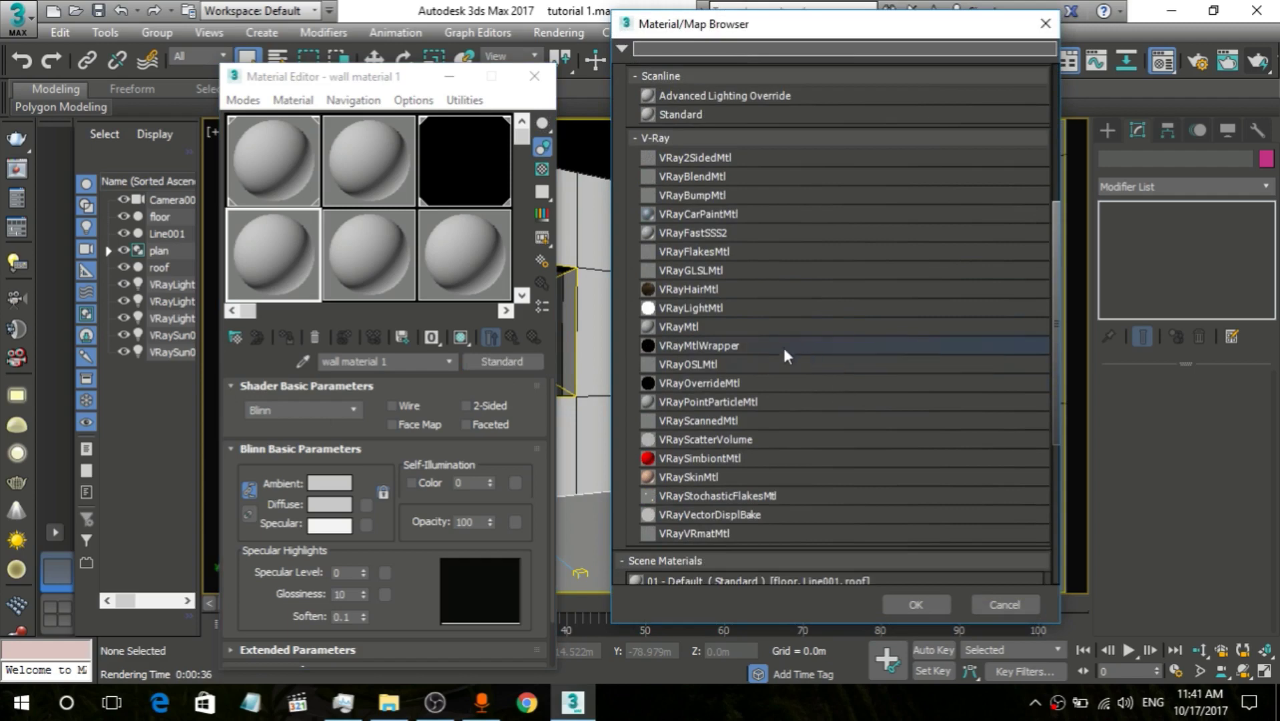
pyautogui.click(702, 327)
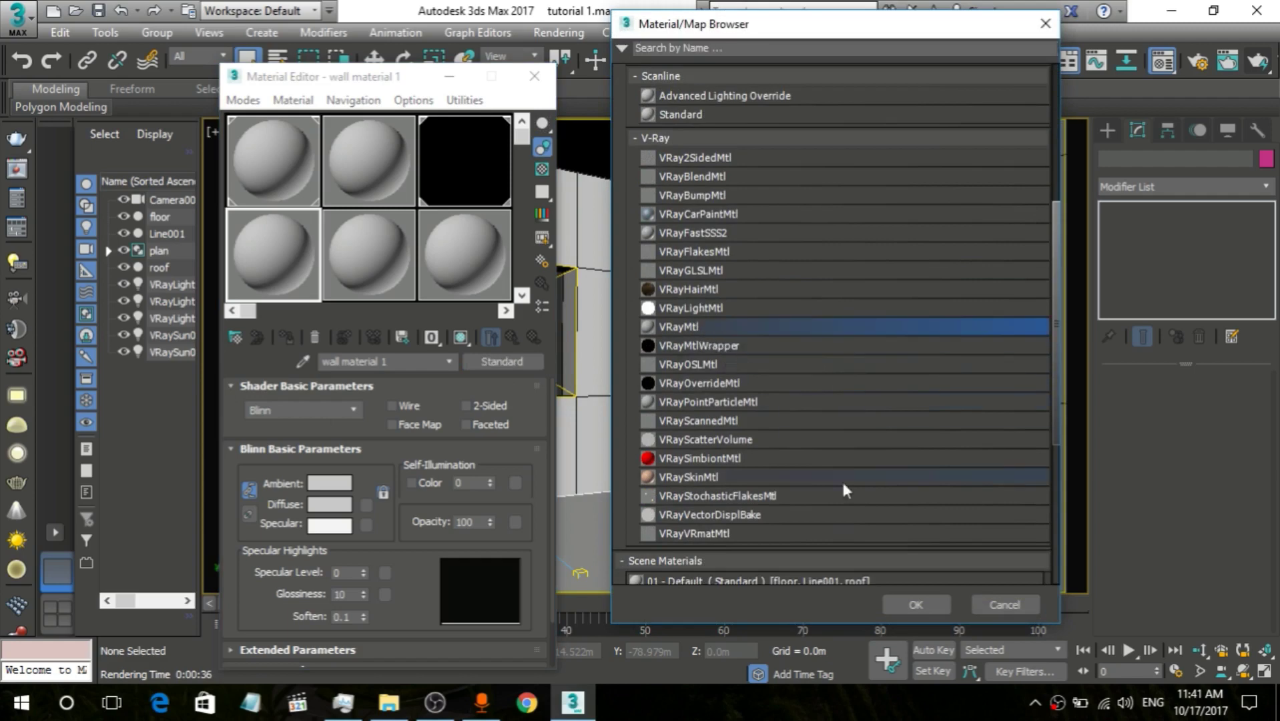
pyautogui.click(916, 604)
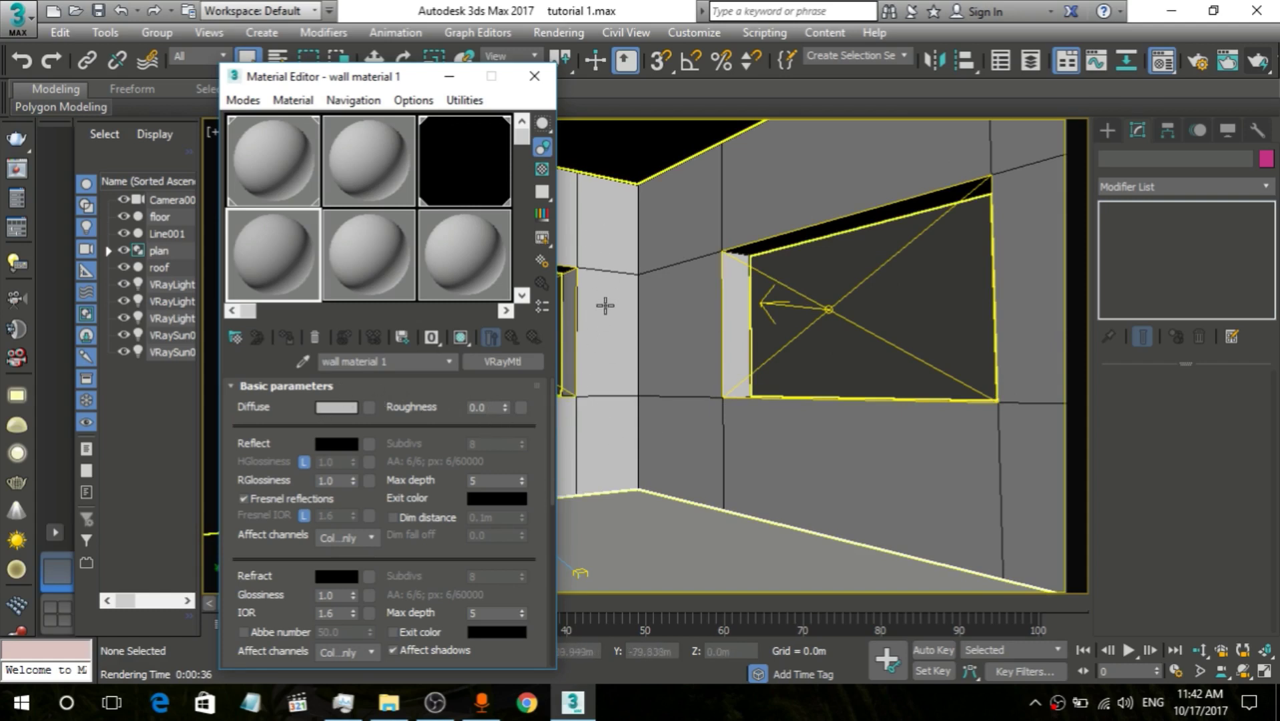
# Step: Set the wall material's diffuse colour to an off-white with red, green and blue all at 245
pyautogui.click(337, 406)
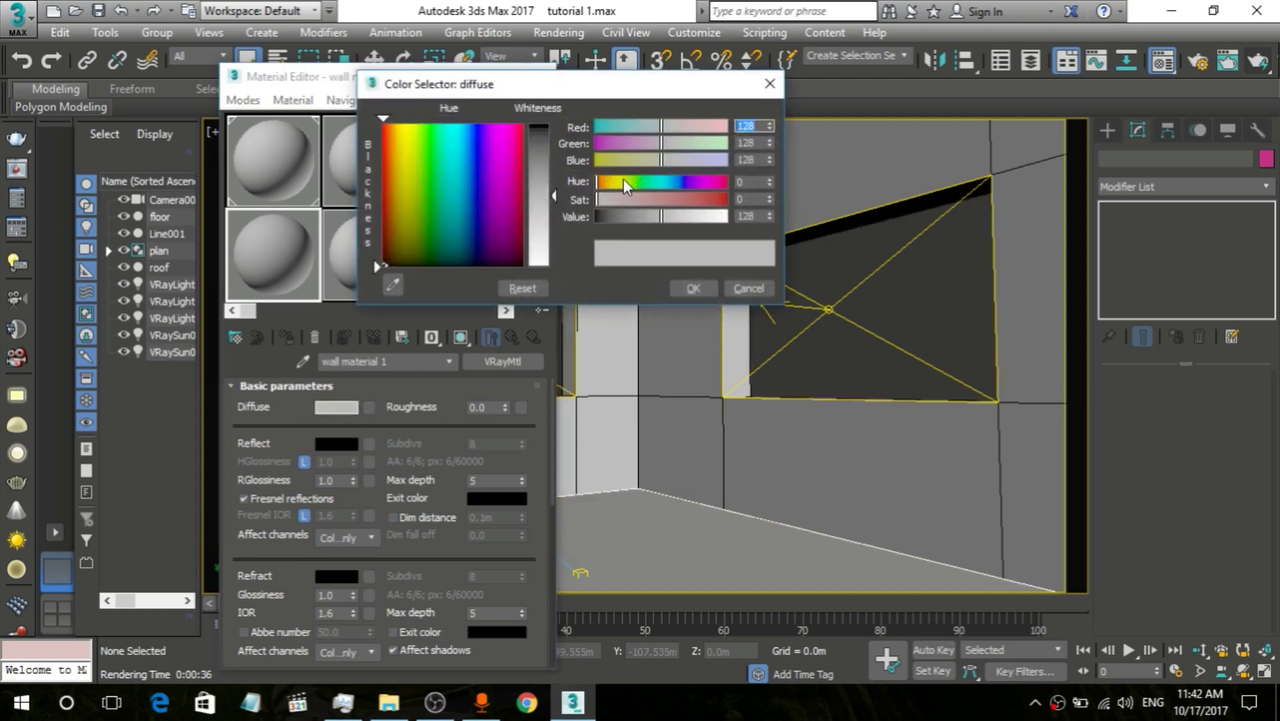
pyautogui.moveTo(555, 197); pyautogui.dragTo(554, 267)
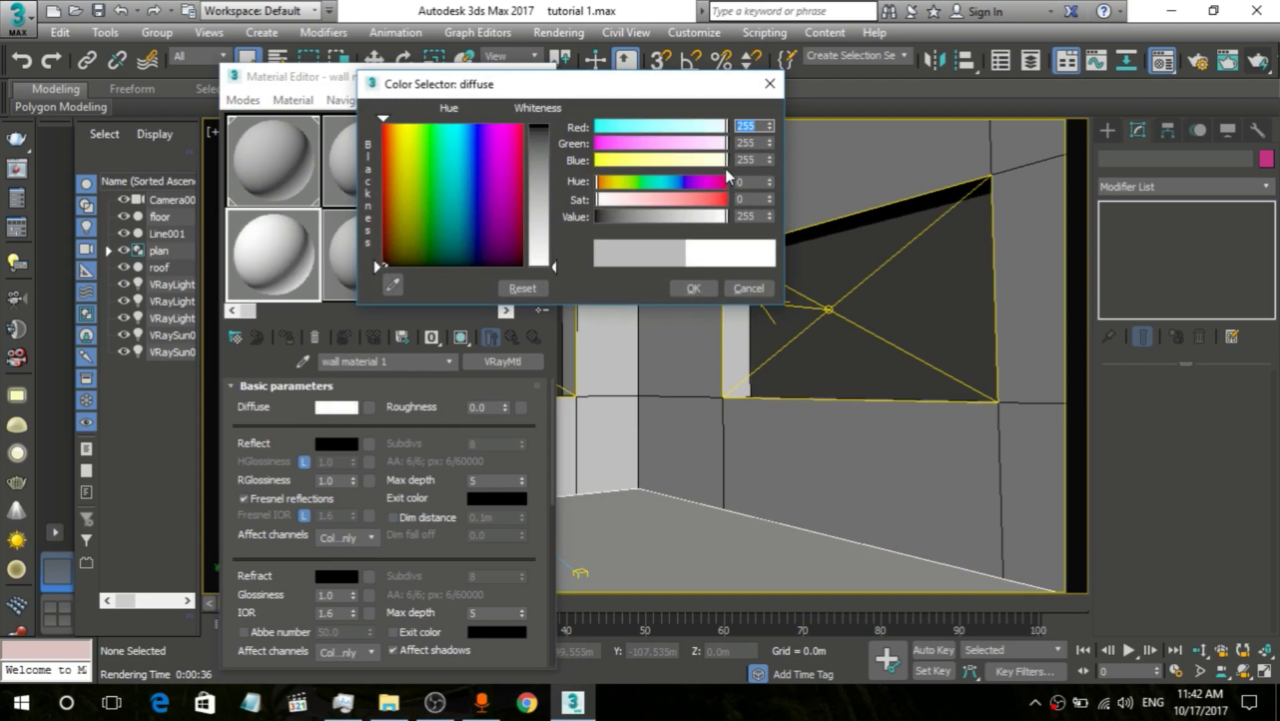
pyautogui.click(747, 126)
pyautogui.press('BackSpace')
pyautogui.write('4')
pyautogui.press('Tab')
pyautogui.write('2')
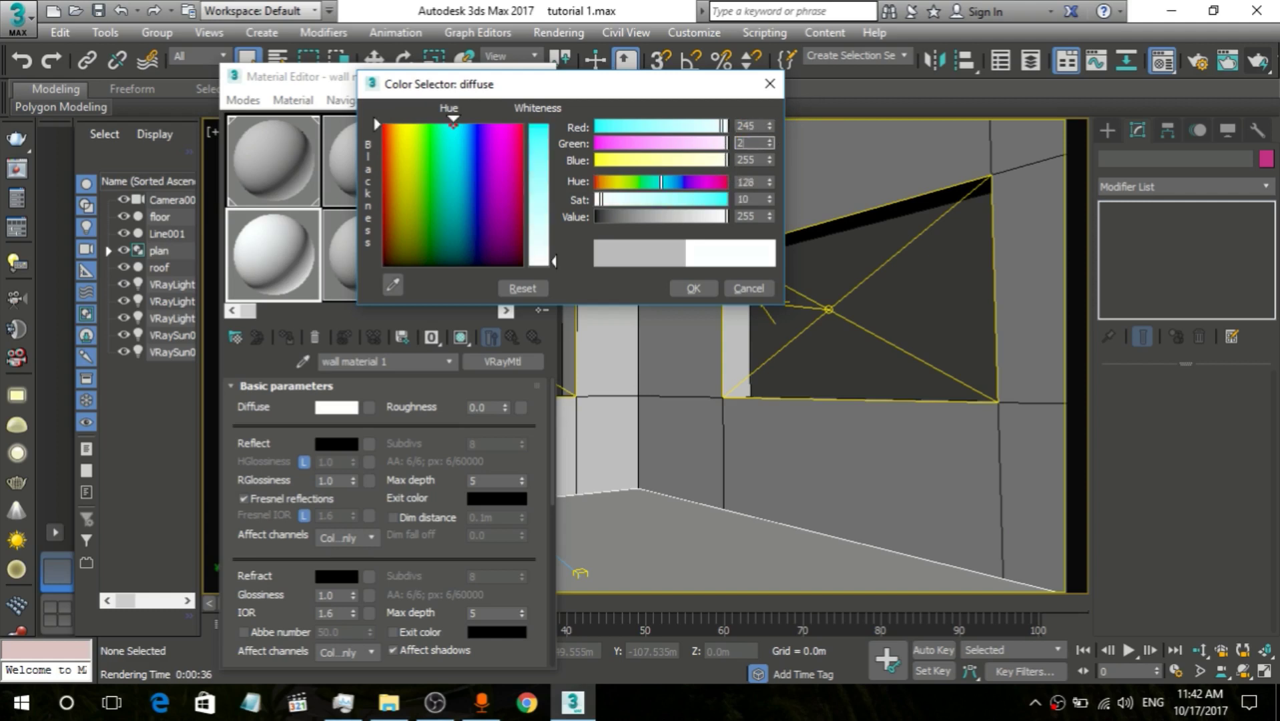
pyautogui.write('45')
pyautogui.press('Tab')
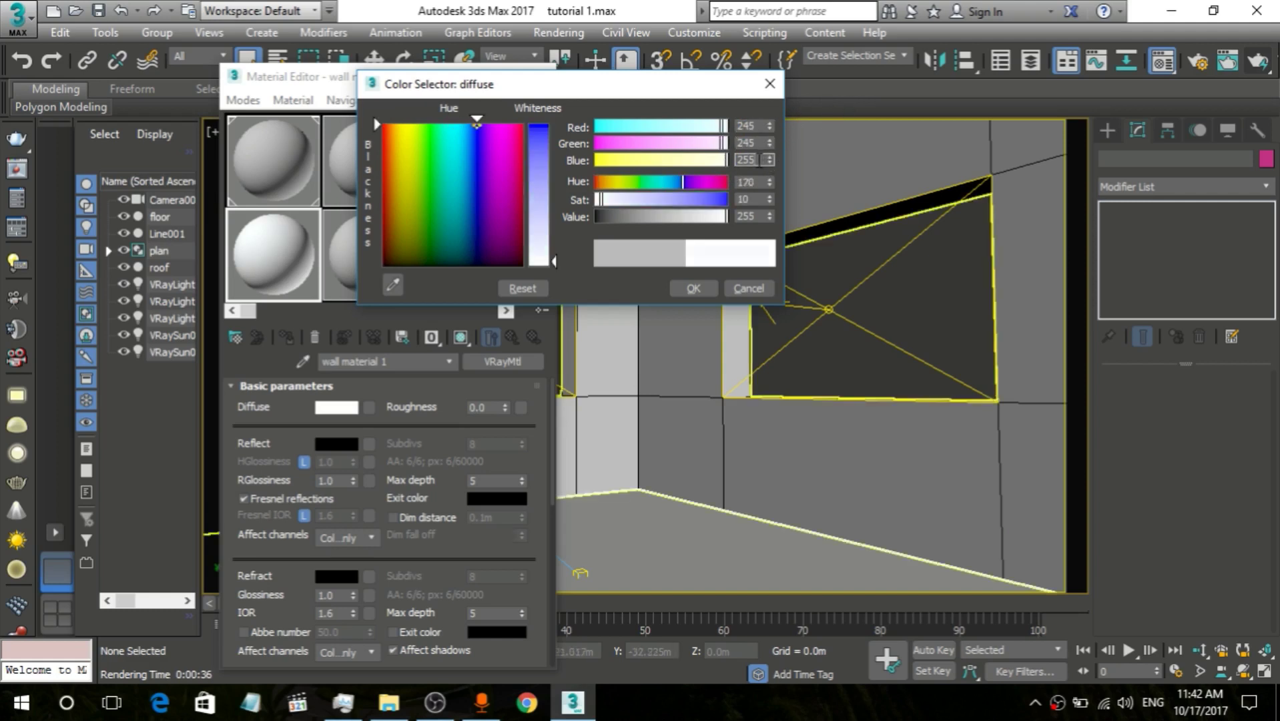
pyautogui.write('2')
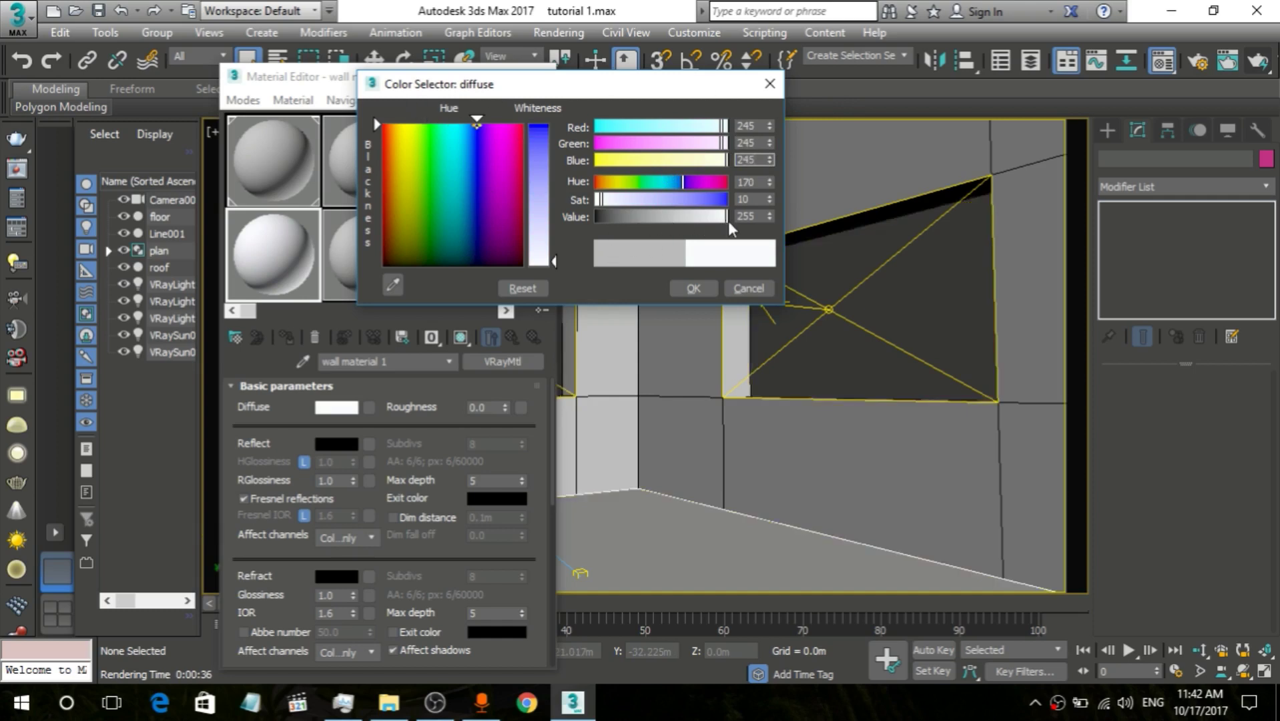
pyautogui.click(748, 217)
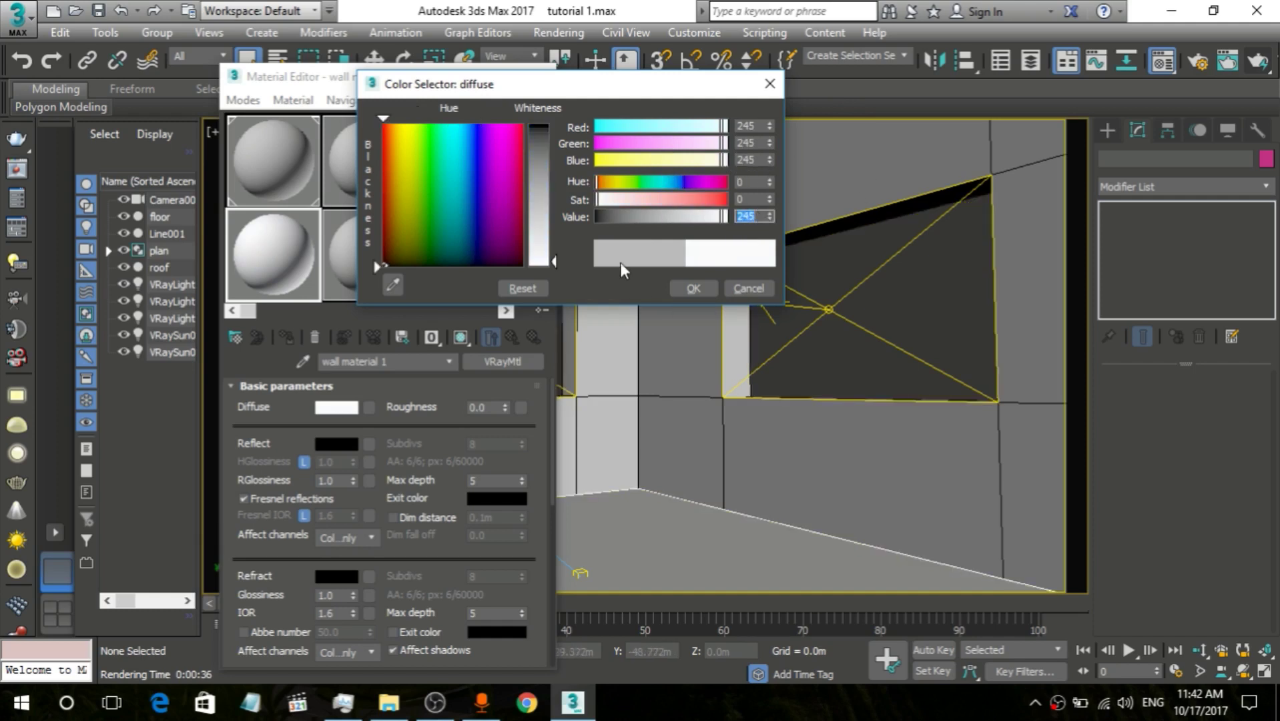
pyautogui.click(695, 289)
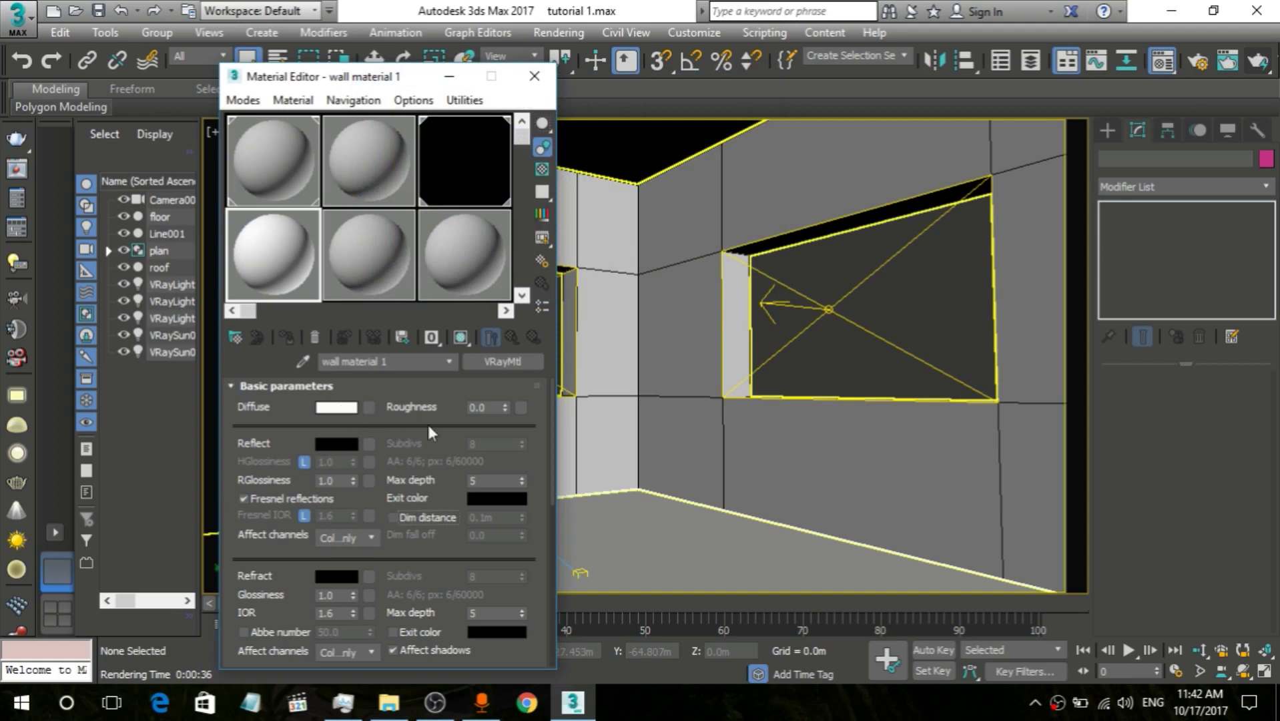
# Step: Assign wall material 1 to the room's walls (Line001) and minimize the Material Editor
pyautogui.moveTo(391, 82); pyautogui.dragTo(815, 103)
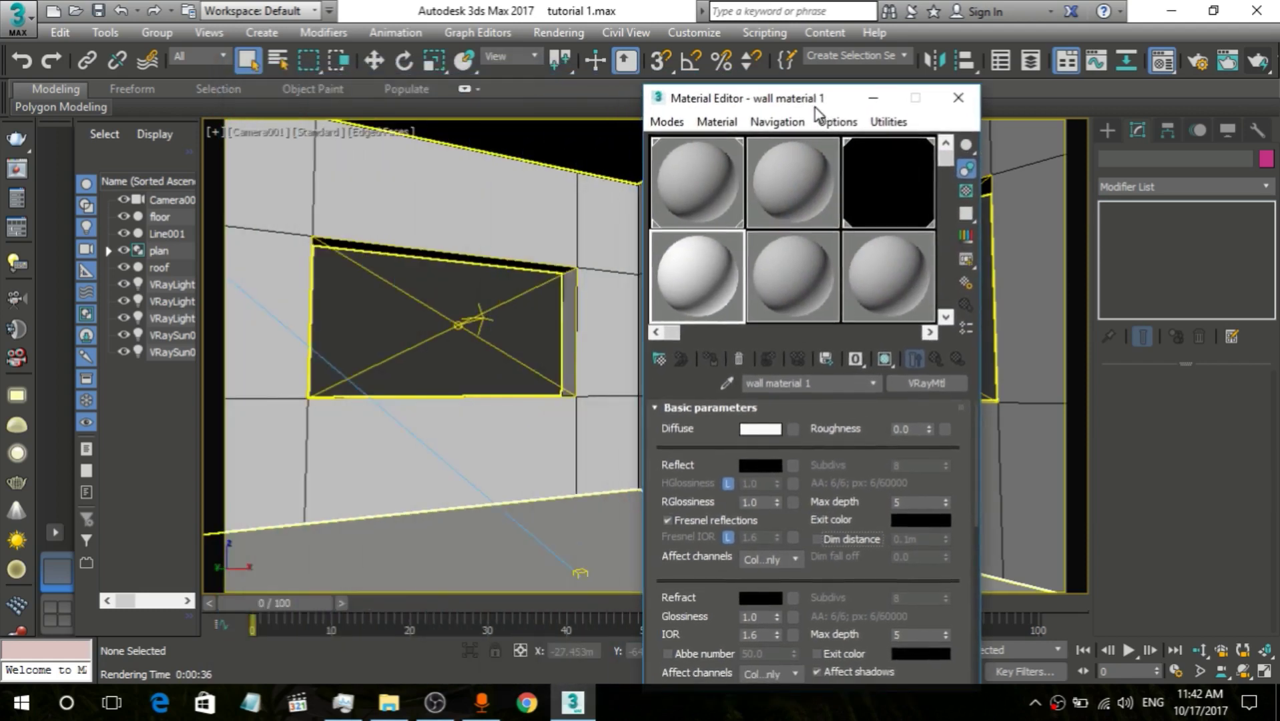
pyautogui.click(484, 212)
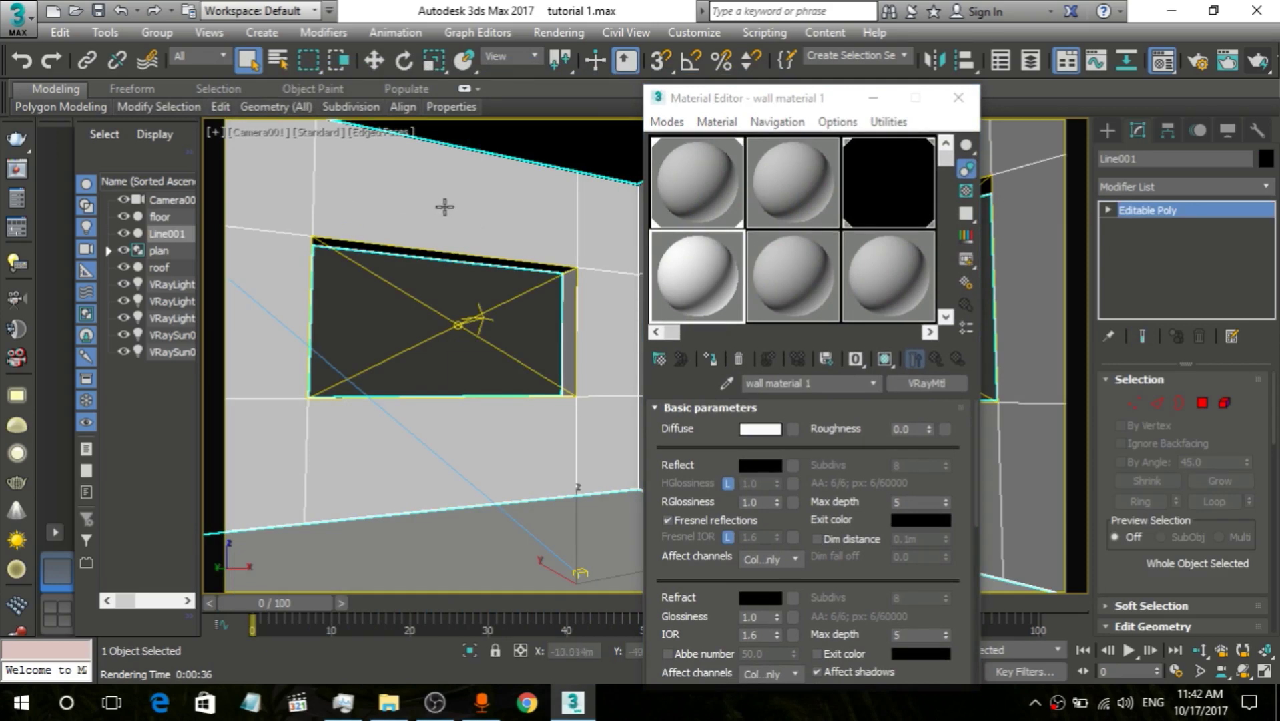
pyautogui.click(709, 360)
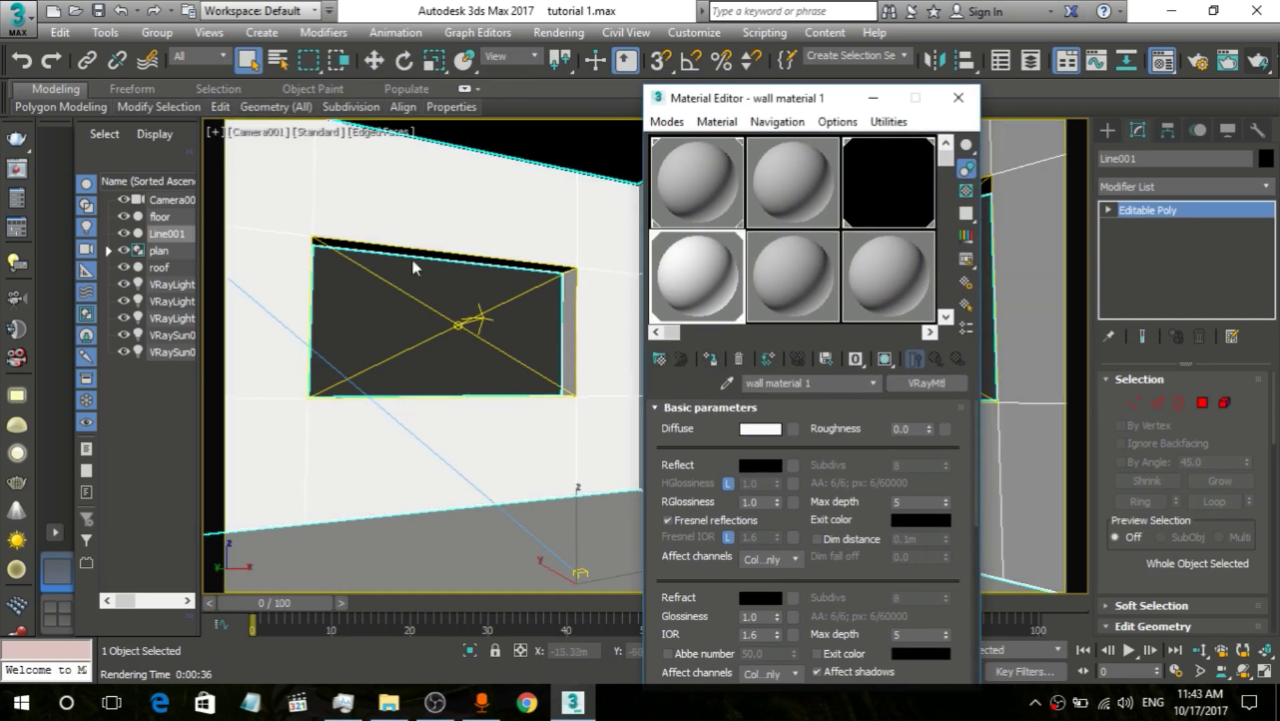
pyautogui.click(873, 98)
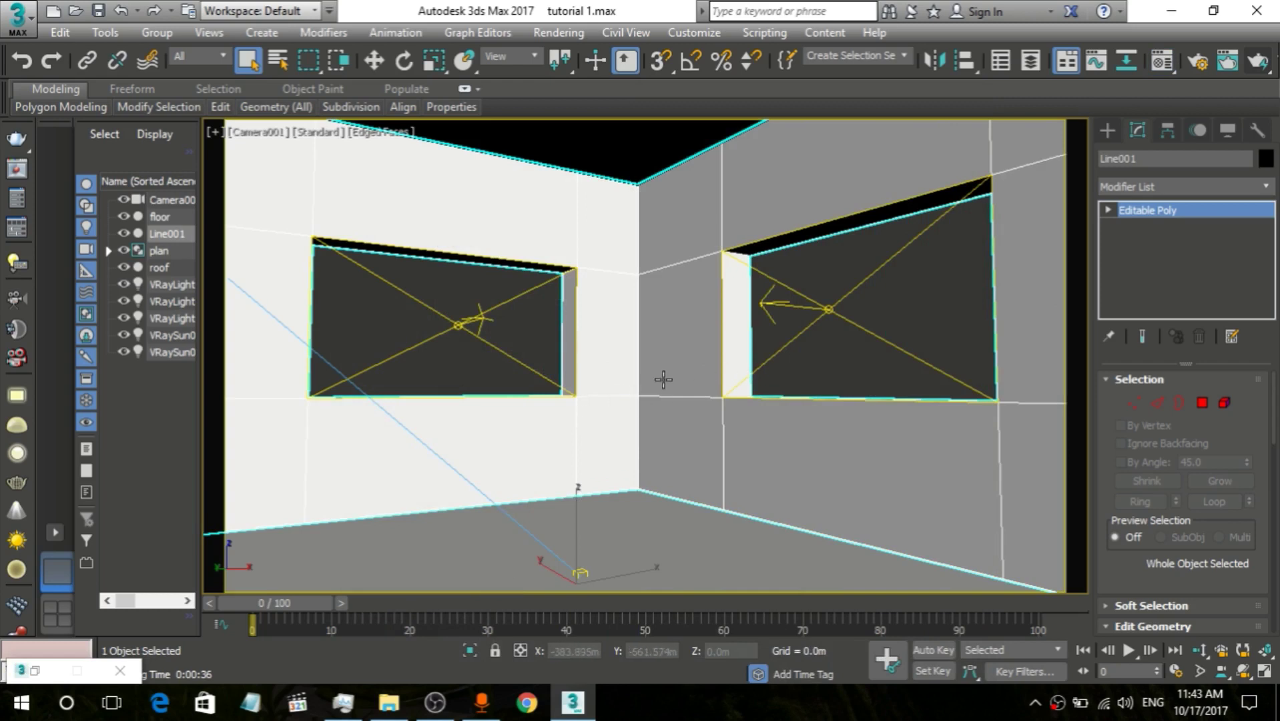
# Step: Show the room in the perspective view from above and hide the roof object
pyautogui.press('p')
pyautogui.press('z')
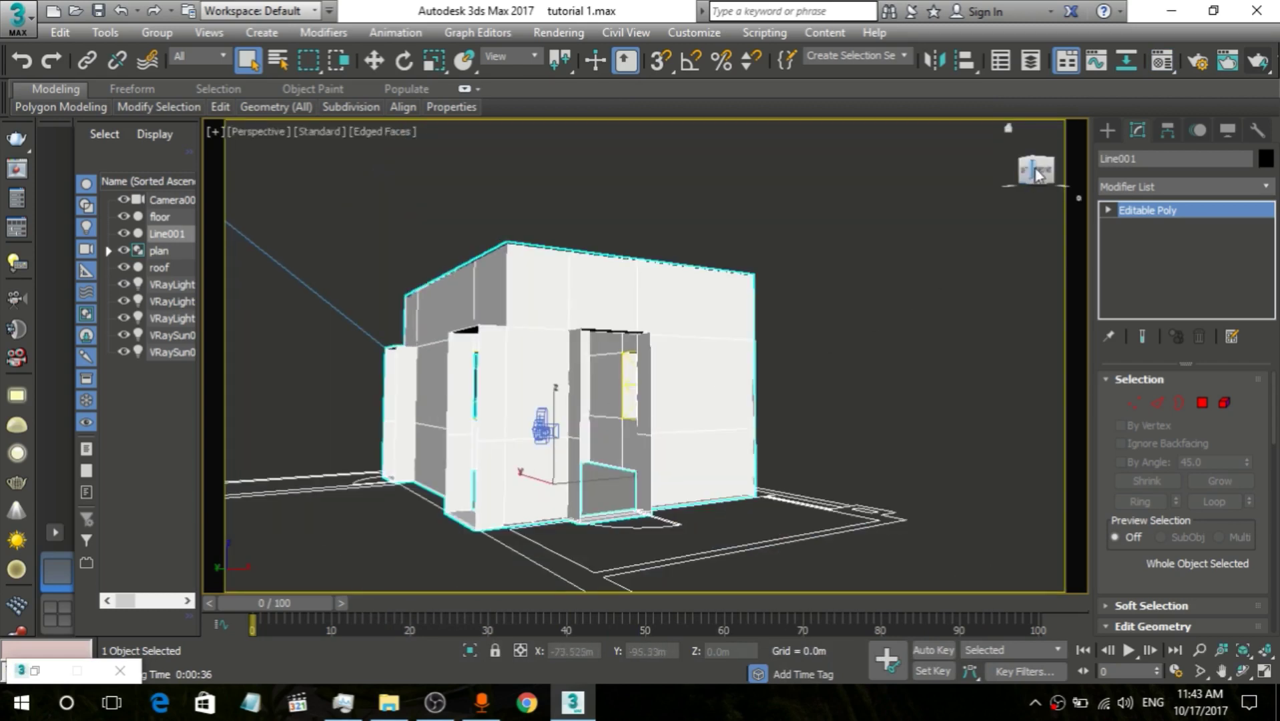
pyautogui.moveTo(1036, 175); pyautogui.dragTo(1035, 175)
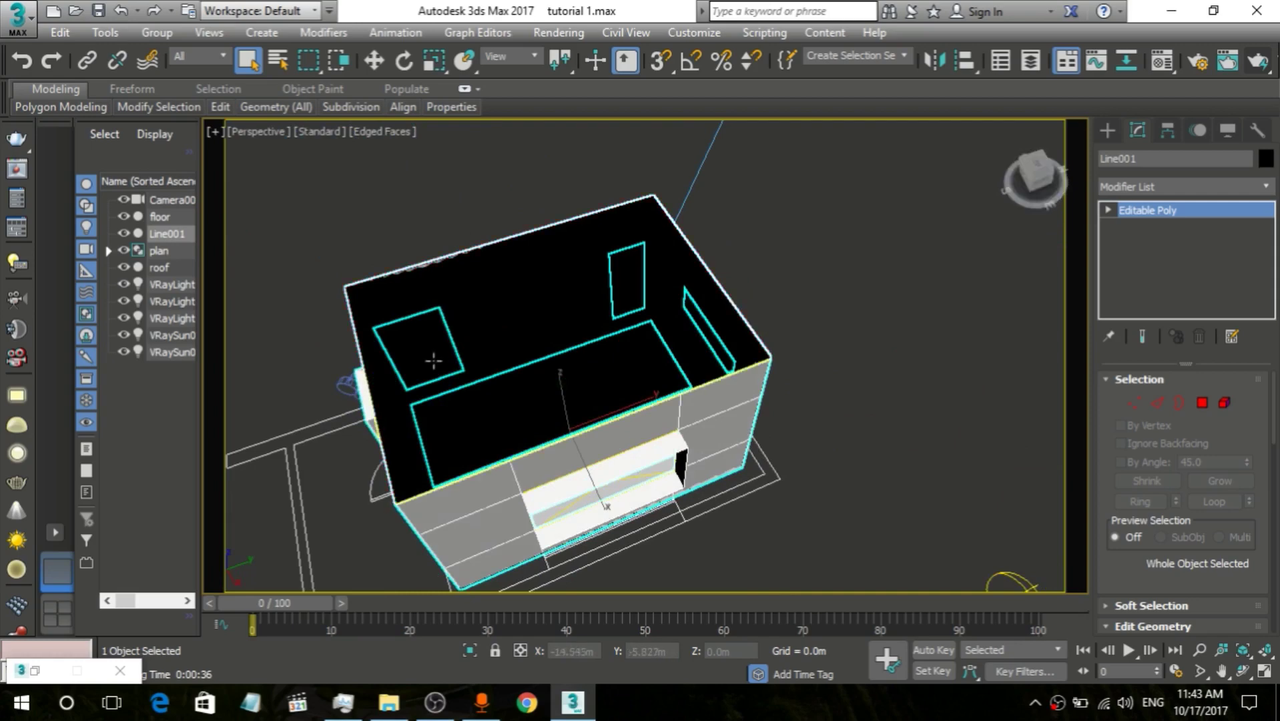
pyautogui.click(501, 343)
pyautogui.rightClick(498, 341)
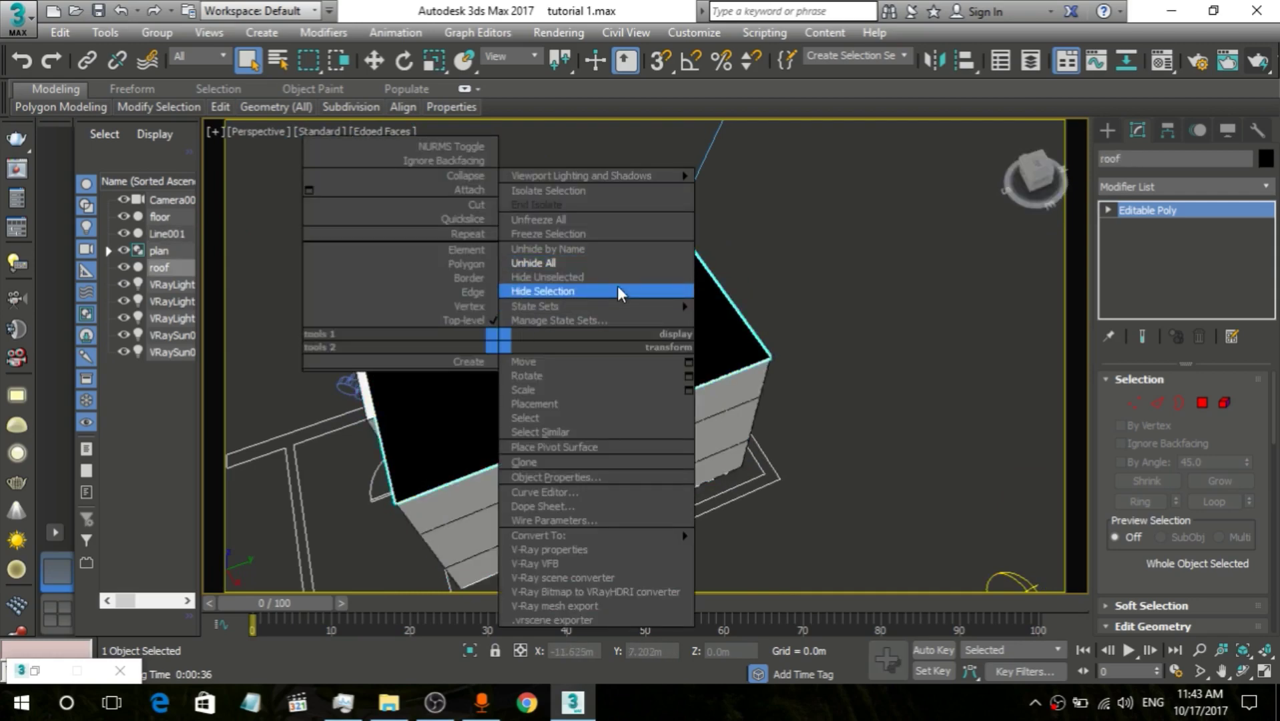
pyautogui.click(618, 291)
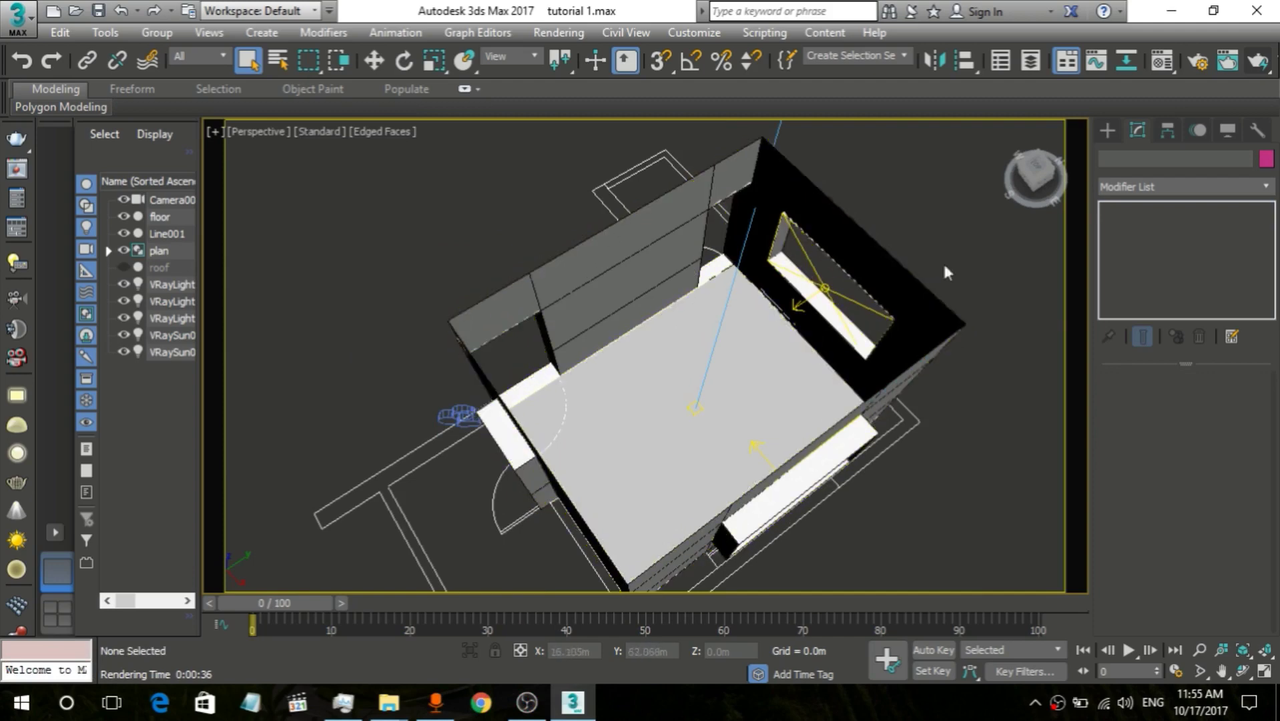
pyautogui.keyDown('alt'); pyautogui.moveTo(794, 298); pyautogui.dragTo(816, 299, button='middle'); pyautogui.keyUp('alt')
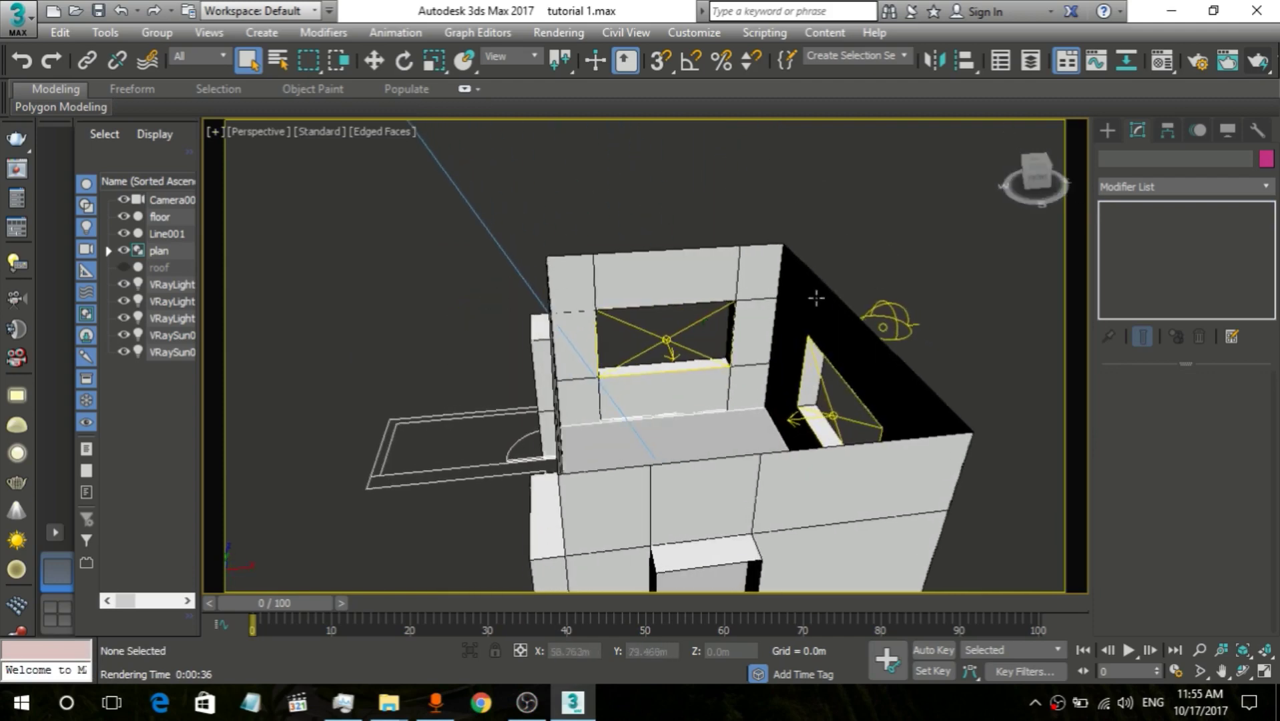
pyautogui.click(1028, 181)
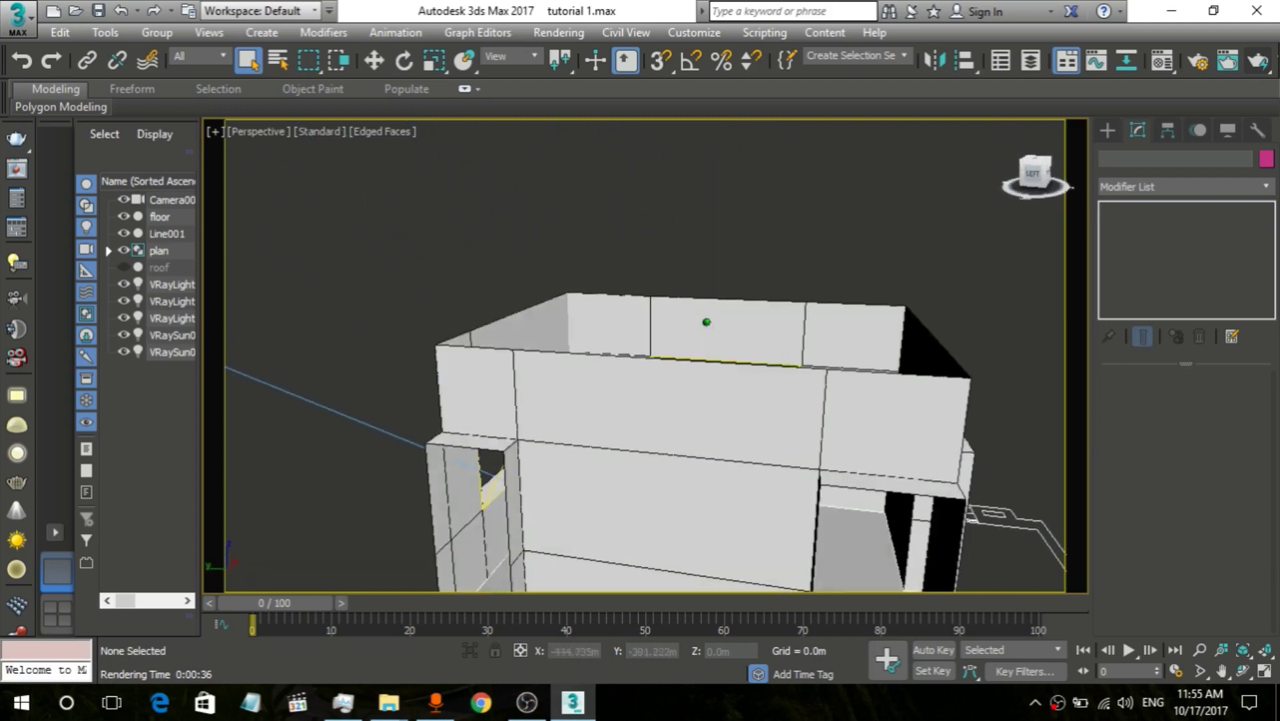
pyautogui.keyDown('alt'); pyautogui.moveTo(706, 321); pyautogui.dragTo(781, 478, button='middle'); pyautogui.keyUp('alt')
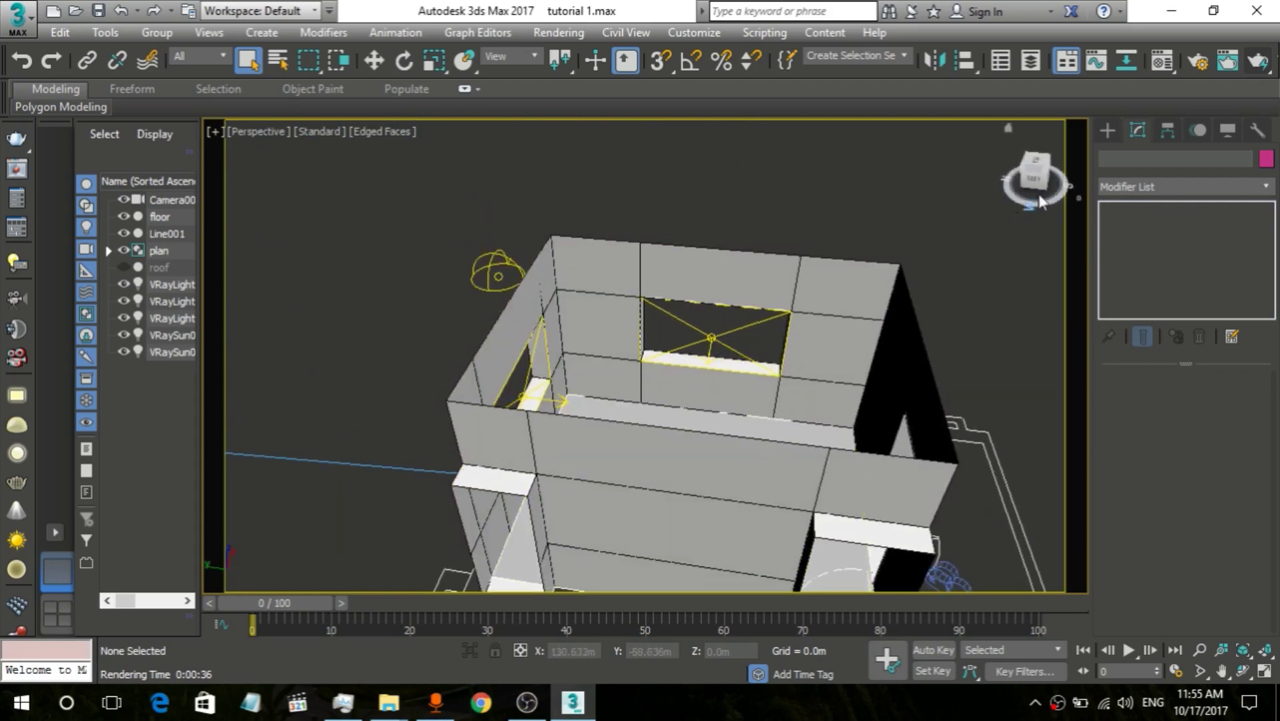
pyautogui.moveTo(1038, 195)
pyautogui.mouseDown()
pyautogui.moveTo(1037, 175)
pyautogui.moveTo(1043, 192)
pyautogui.mouseUp()
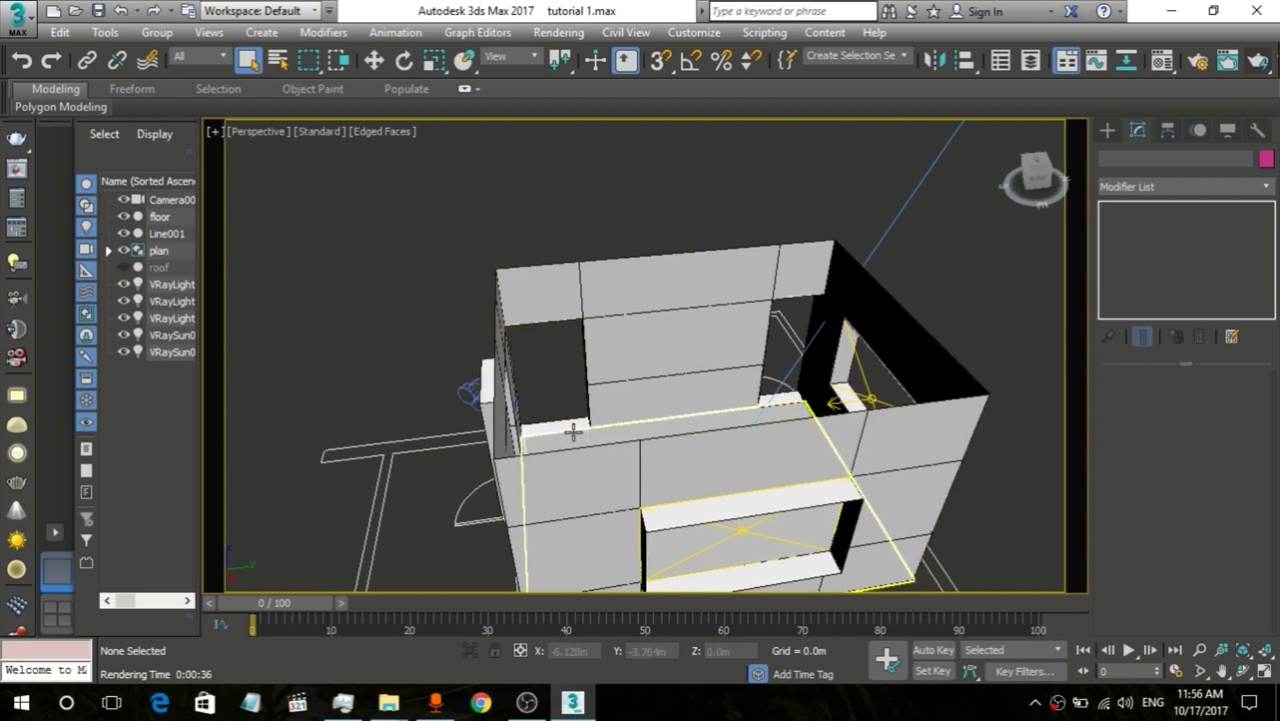
# Step: Reopen the Material Editor, expand wall material 1's Maps settings and show an enlarged preview of the material
pyautogui.press('m')
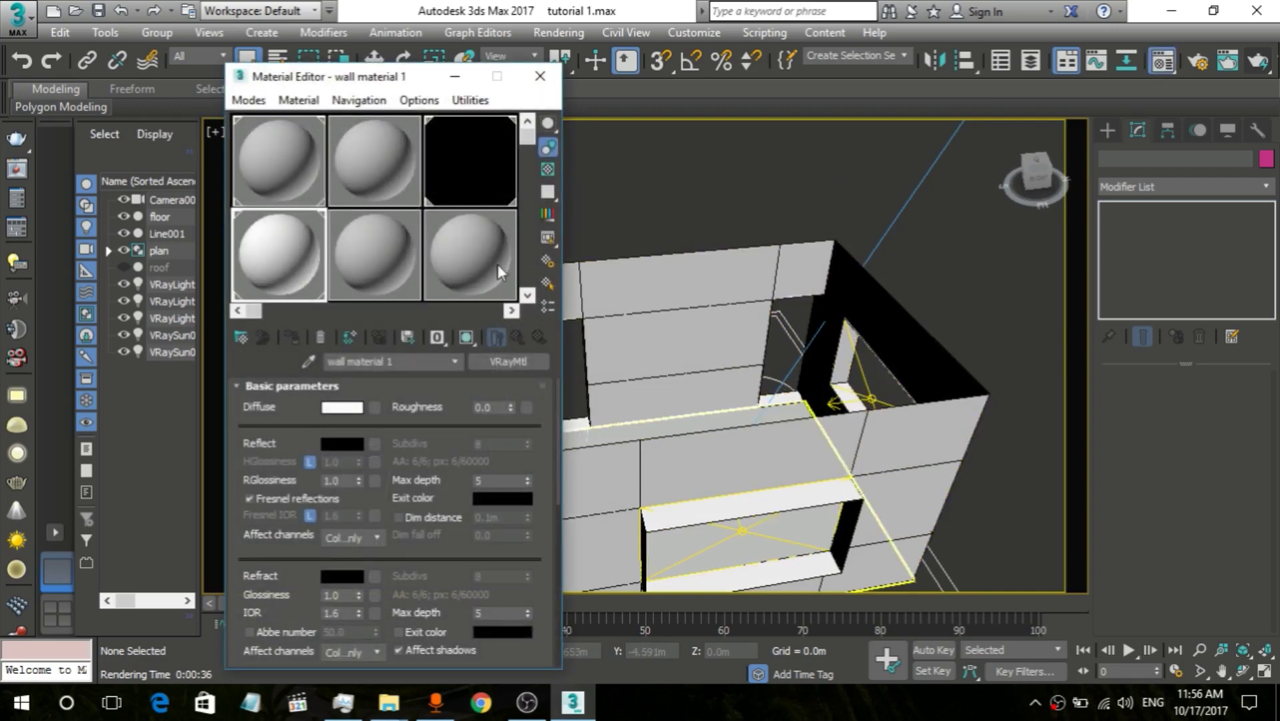
pyautogui.moveTo(371, 79); pyautogui.dragTo(577, 45)
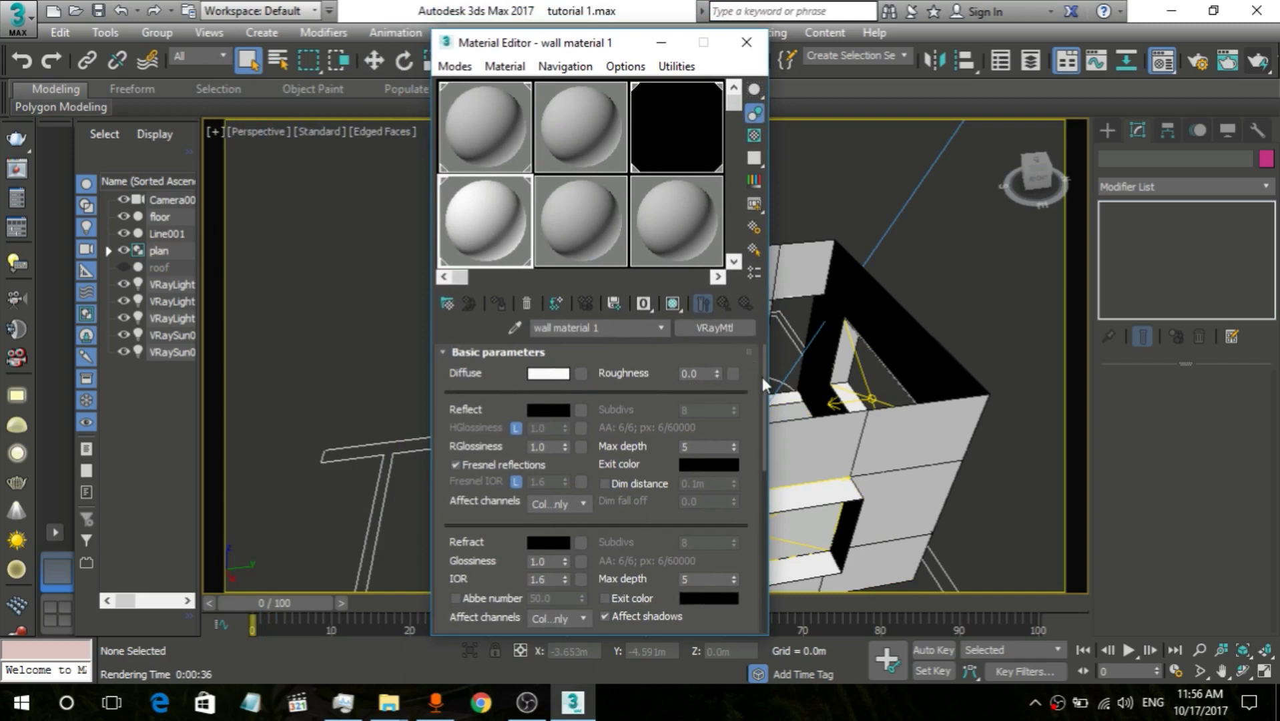
pyautogui.moveTo(762, 378); pyautogui.dragTo(743, 548)
pyautogui.click(672, 564)
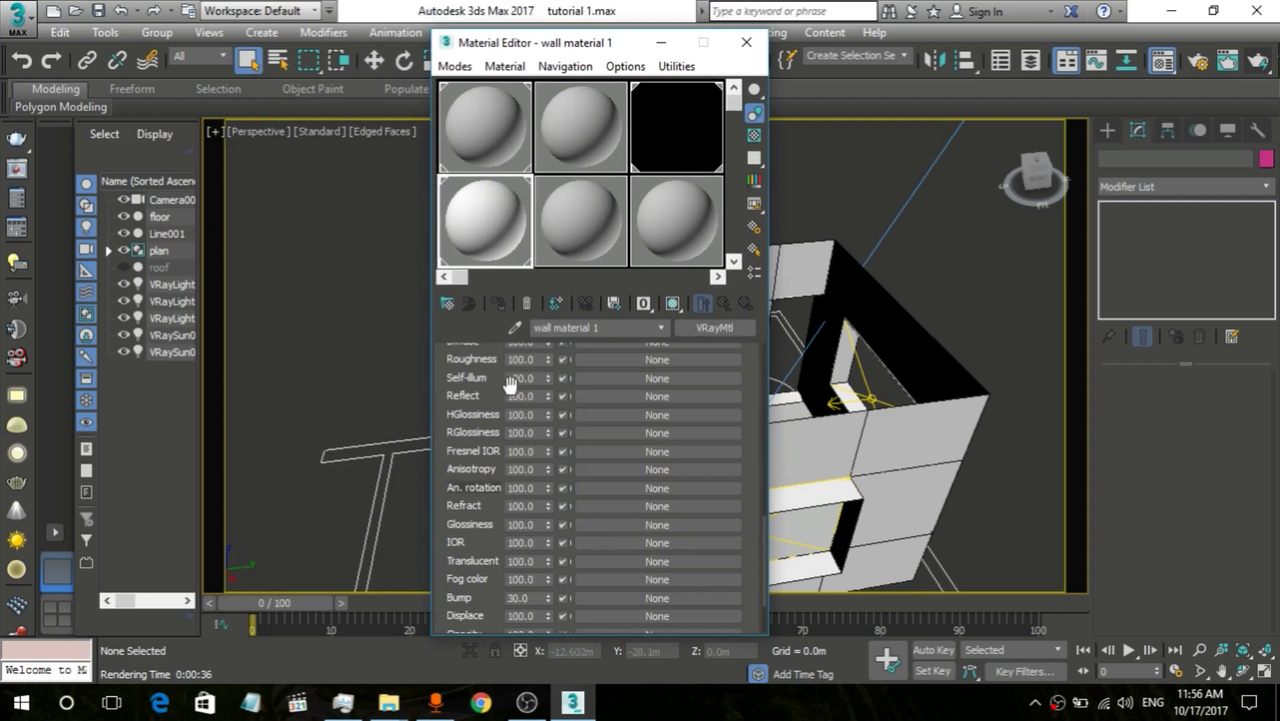
pyautogui.scroll(1, 541, 395)
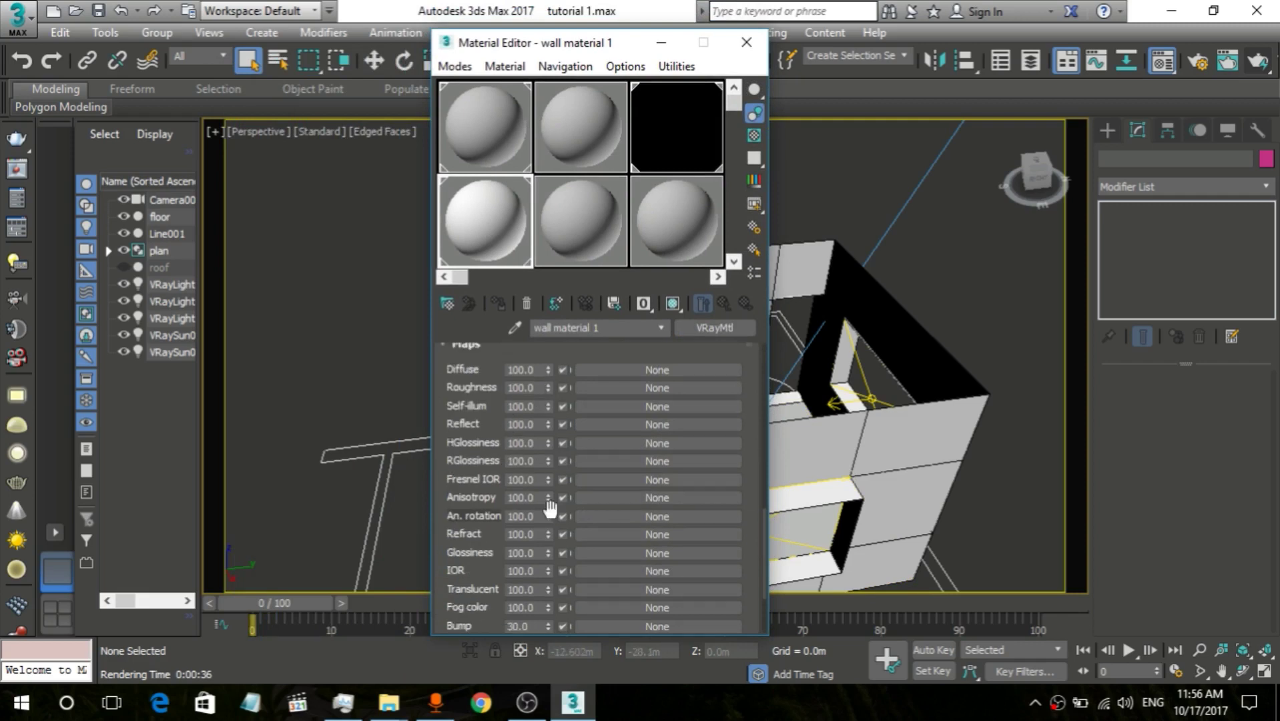
pyautogui.scroll(-4, 761, 527)
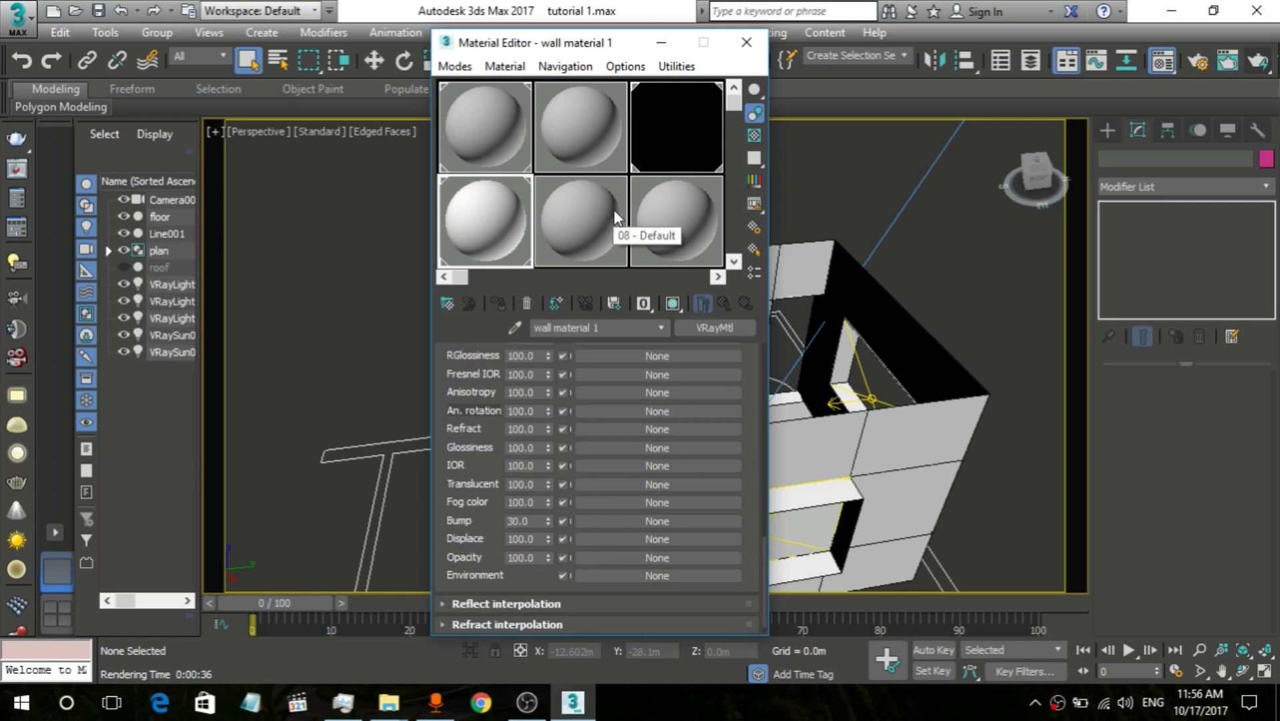
pyautogui.moveTo(597, 46); pyautogui.dragTo(742, 51)
pyautogui.doubleClick(645, 220)
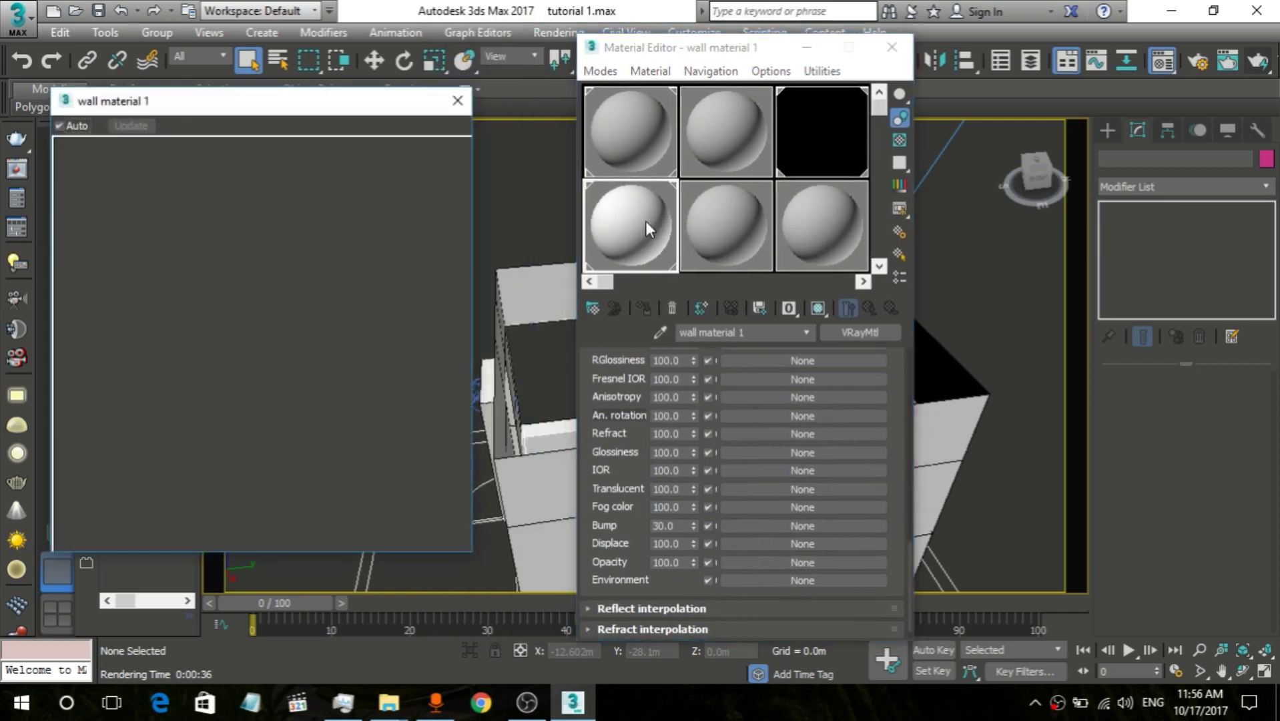
pyautogui.moveTo(318, 101); pyautogui.dragTo(411, 87)
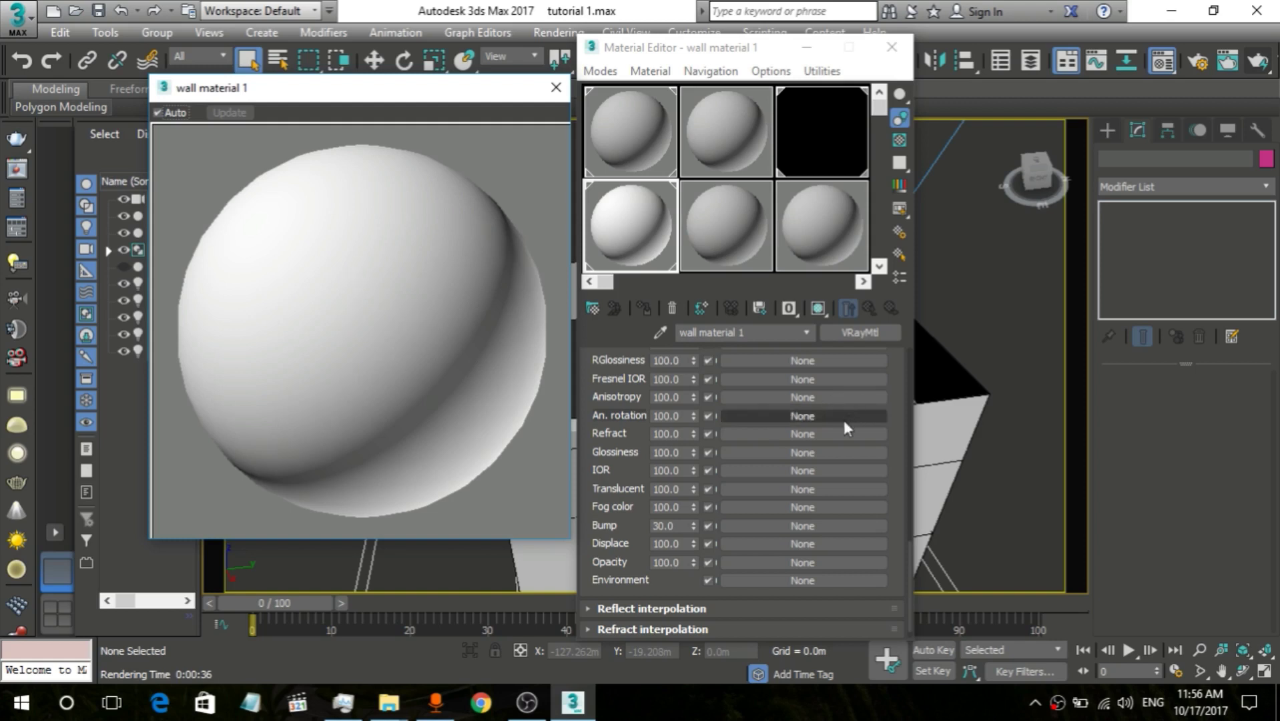
# Step: Assign a Noise map to the Bump slot of wall material 1
pyautogui.scroll(-1, 843, 421)
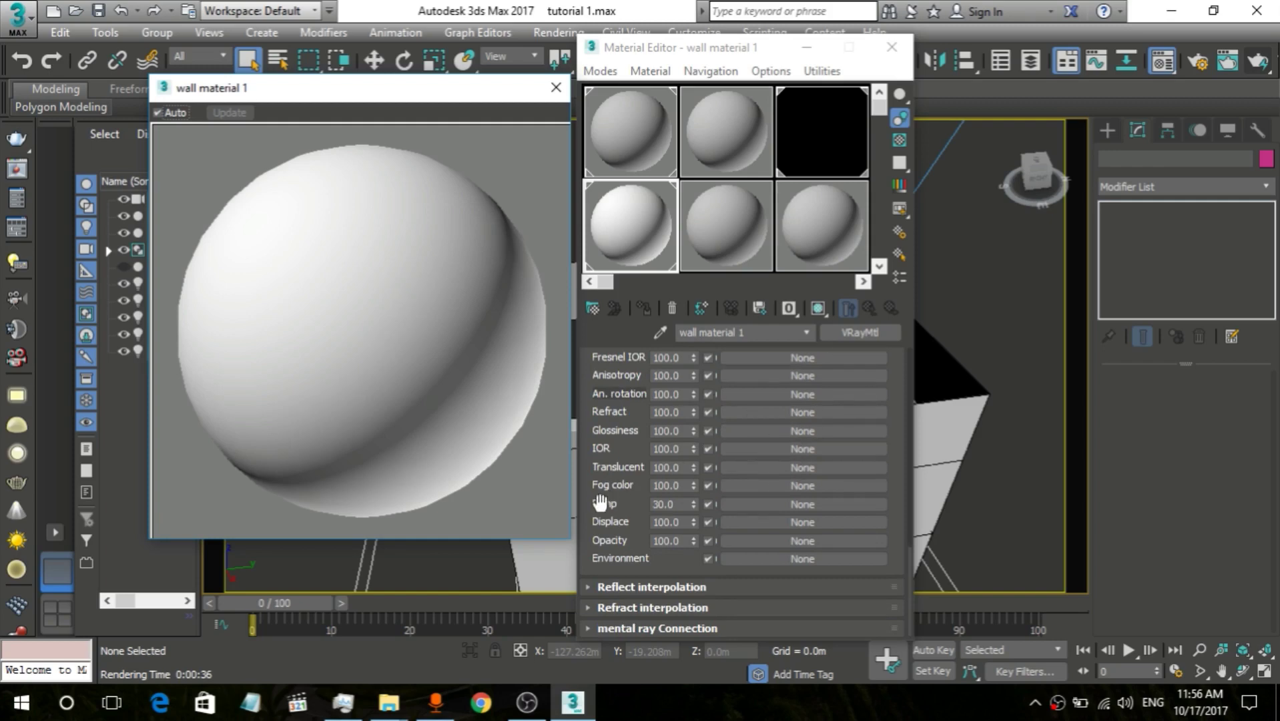
pyautogui.click(805, 506)
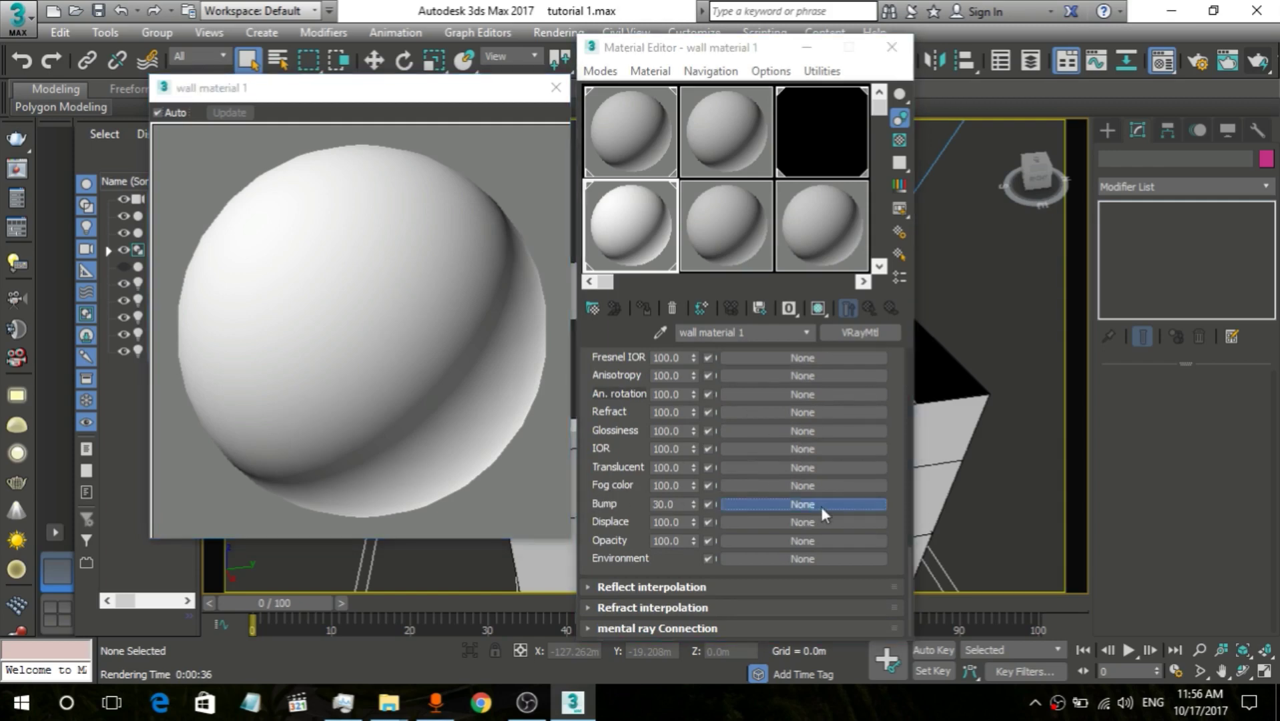
pyautogui.scroll(8, 911, 170)
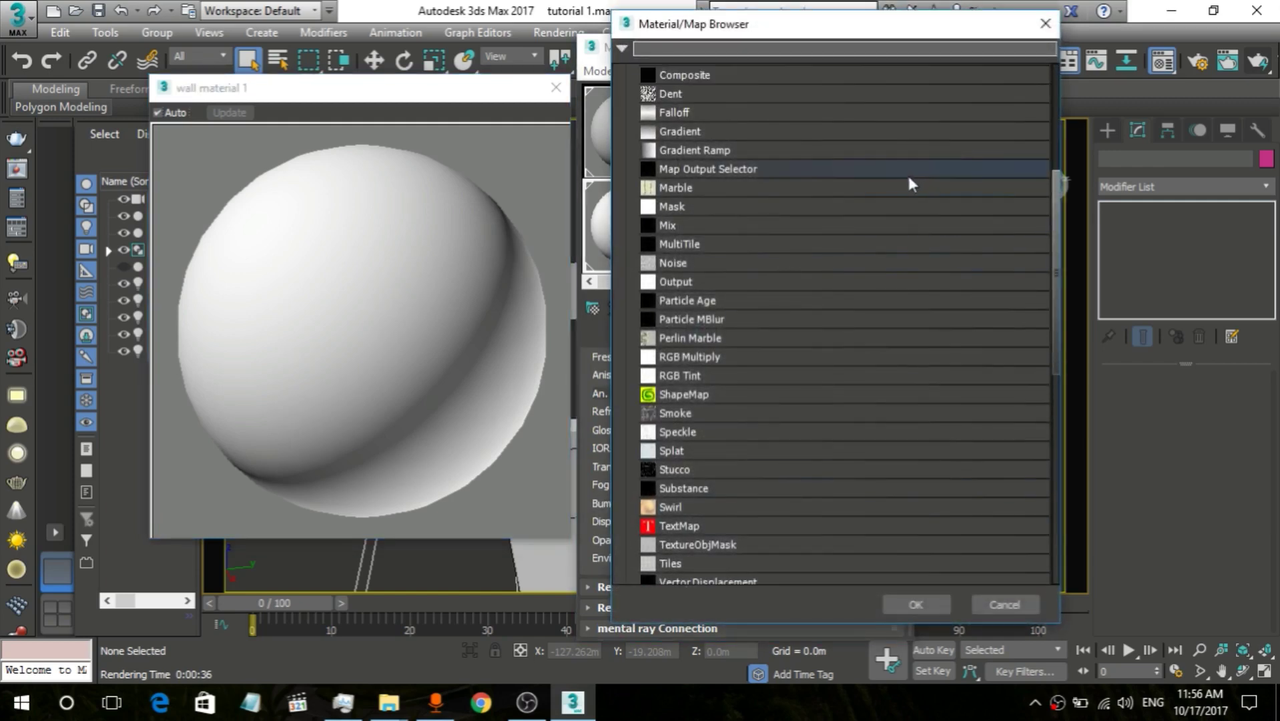
pyautogui.scroll(-5, 907, 190)
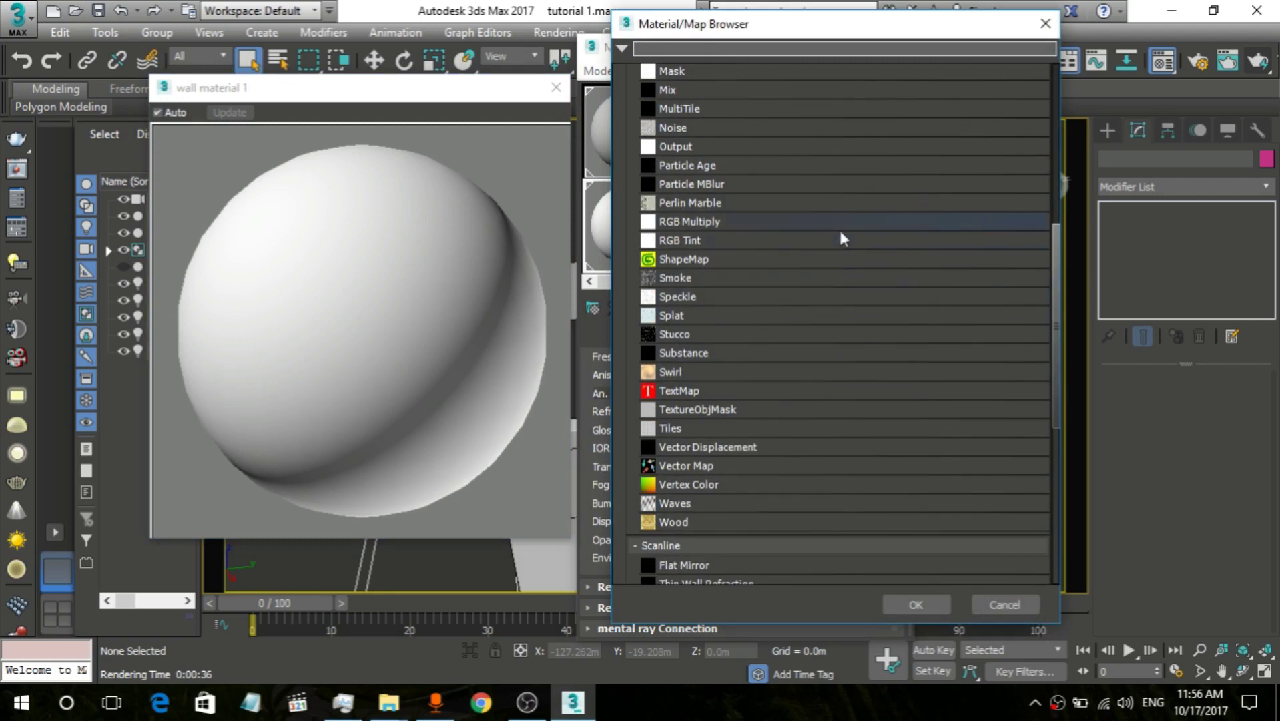
pyautogui.scroll(2, 841, 239)
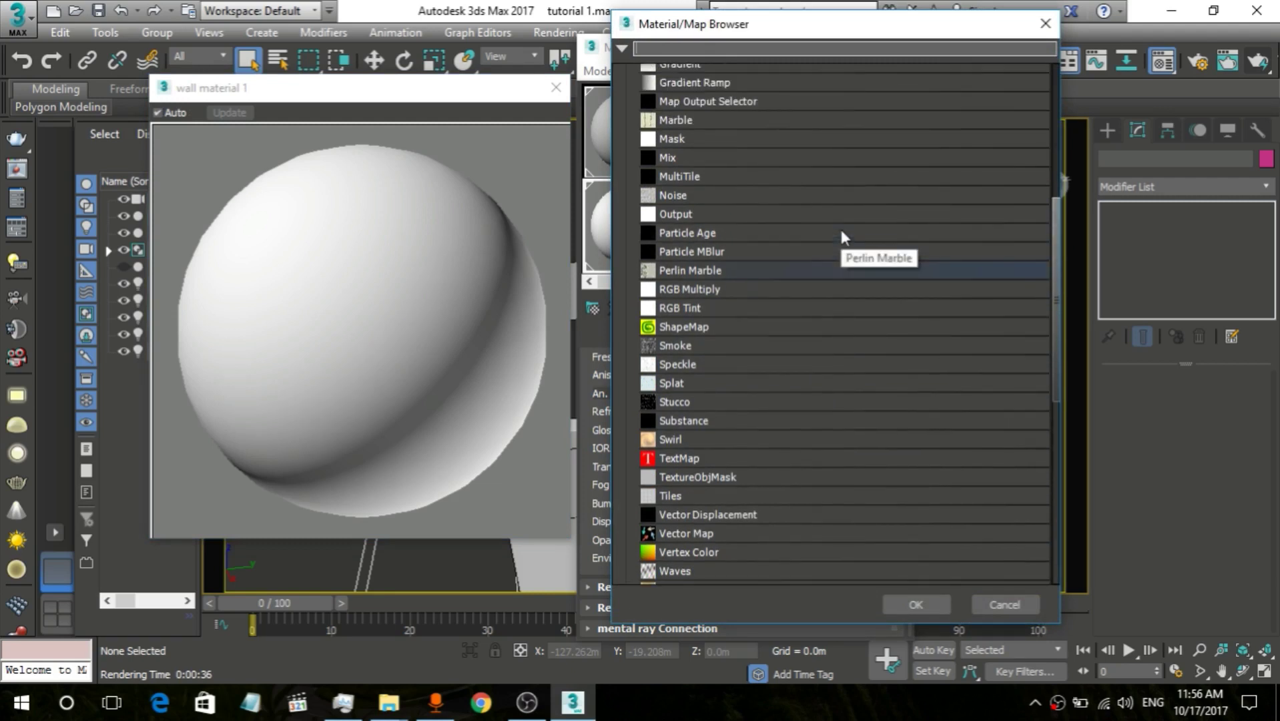
pyautogui.scroll(1, 842, 231)
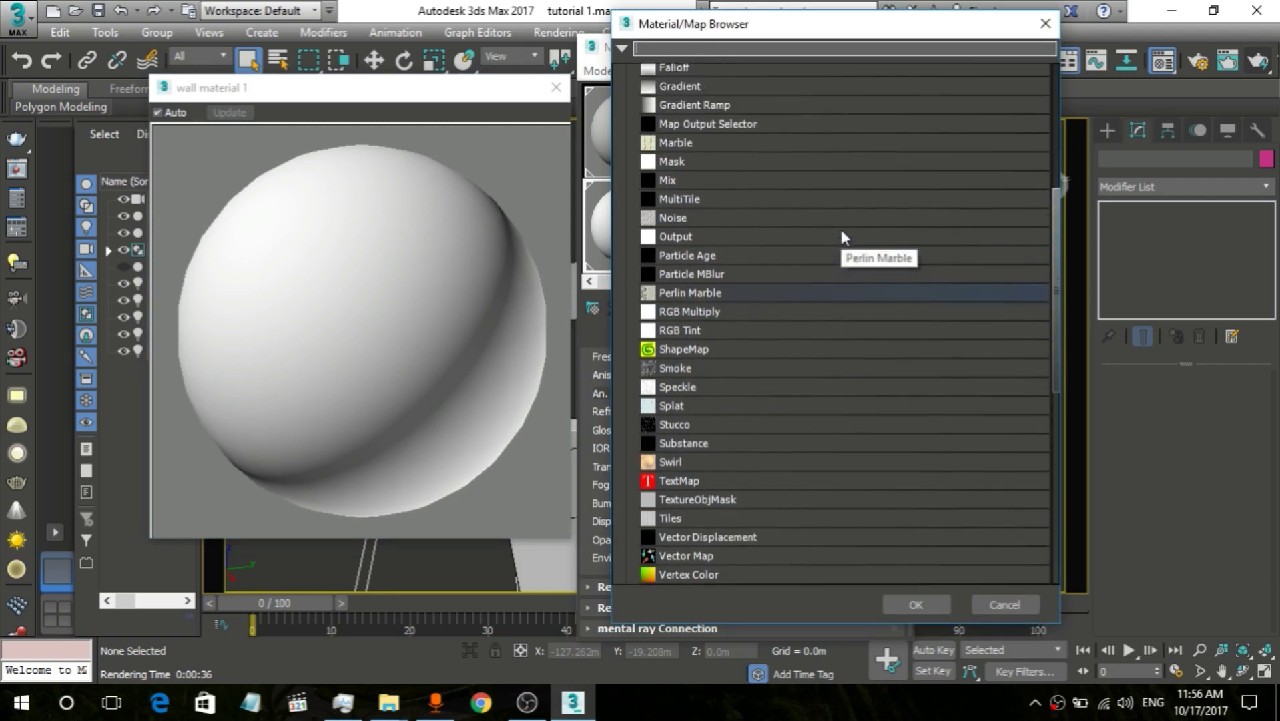
pyautogui.click(683, 217)
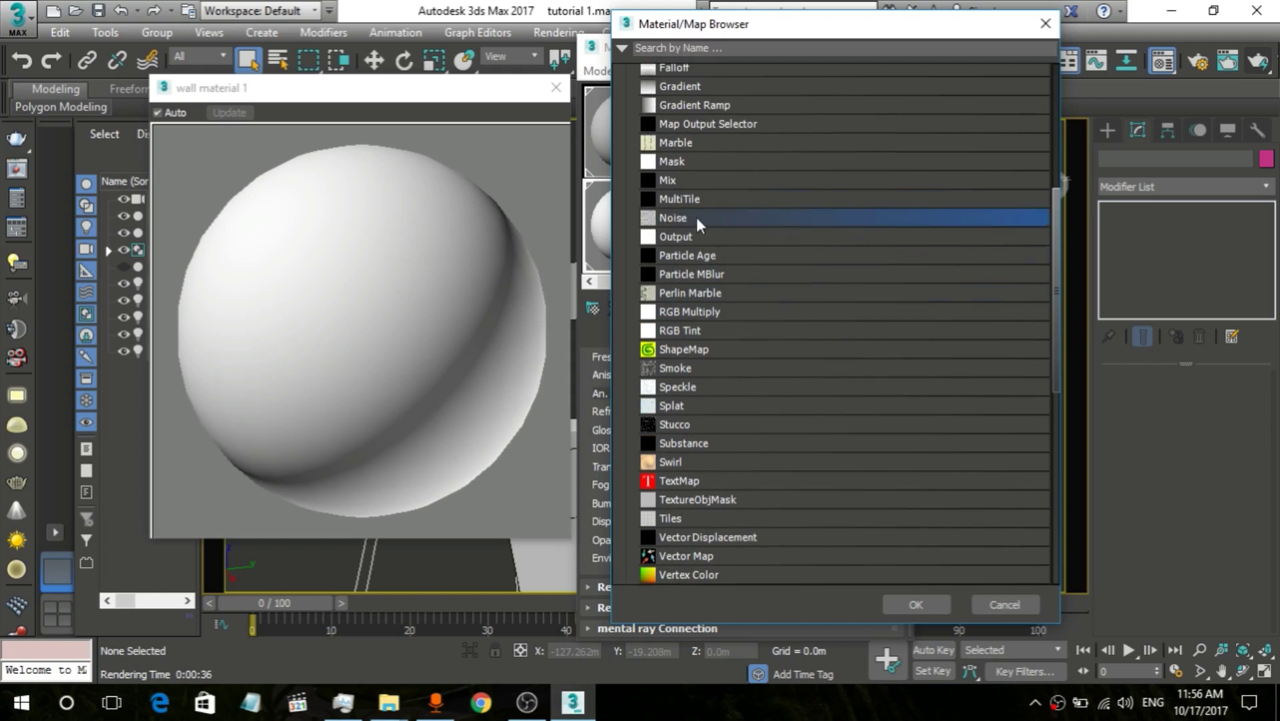
pyautogui.click(915, 605)
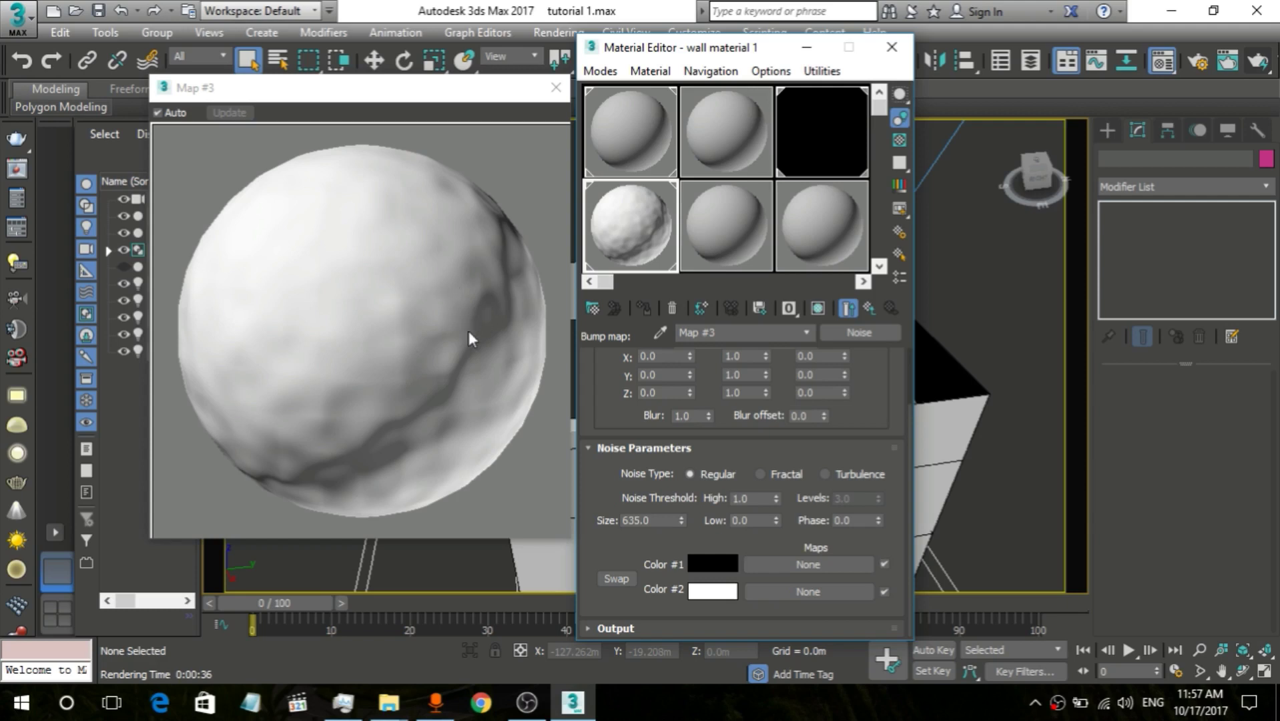
pyautogui.scroll(3, 781, 453)
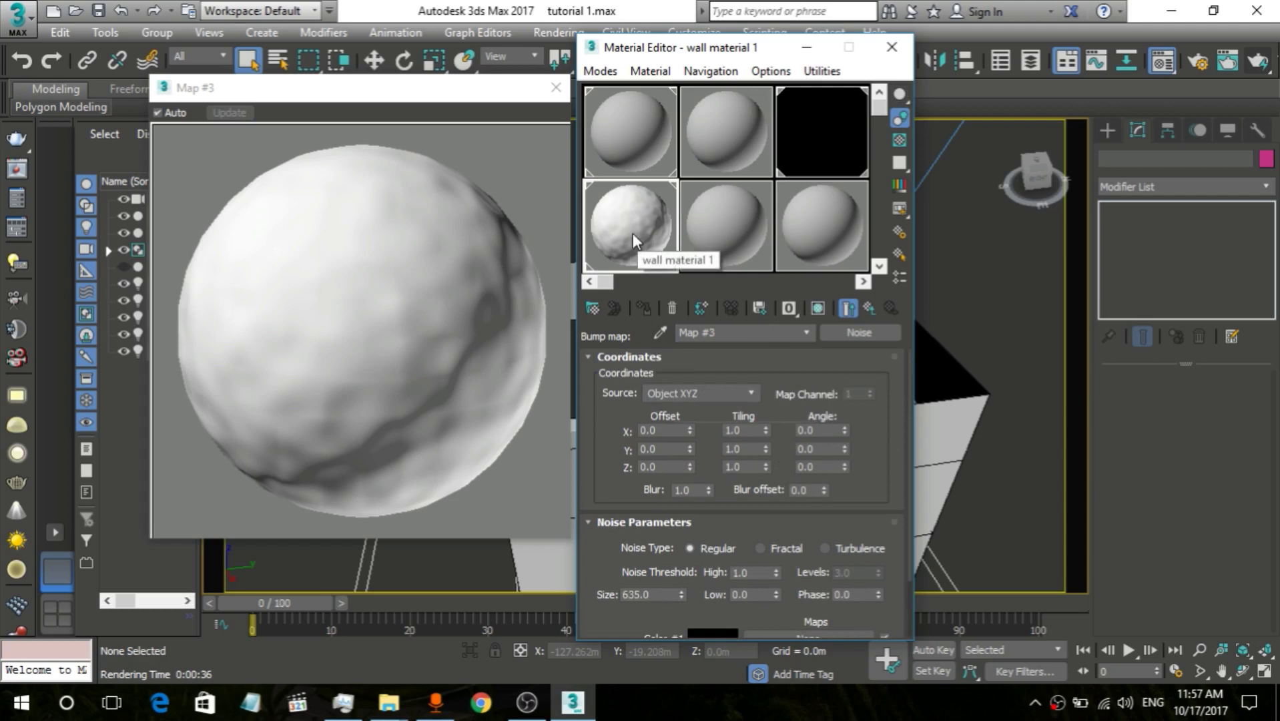
# Step: Copy wall material 1 to the adjacent sample slot, name the copy wall material 2 and show its enlarged preview
pyautogui.moveTo(720, 227); pyautogui.dragTo(721, 226)
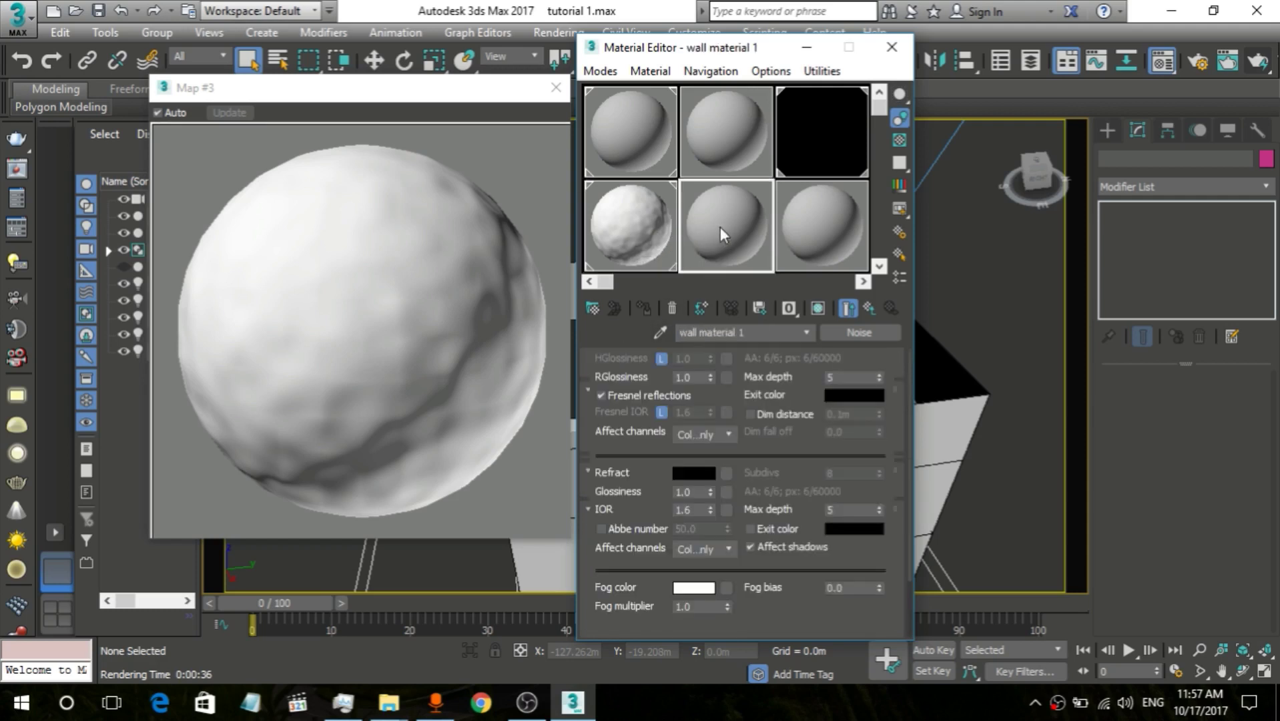
pyautogui.press('BackSpace')
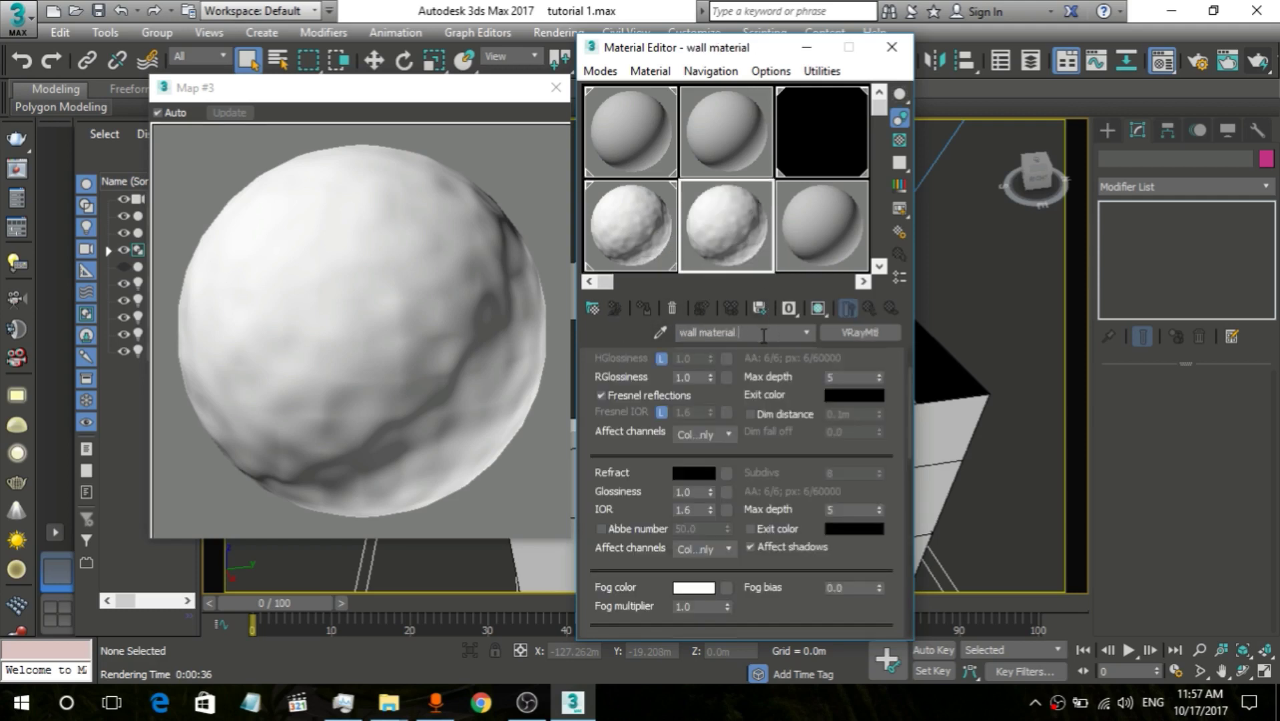
pyautogui.write('2')
pyautogui.click(555, 87)
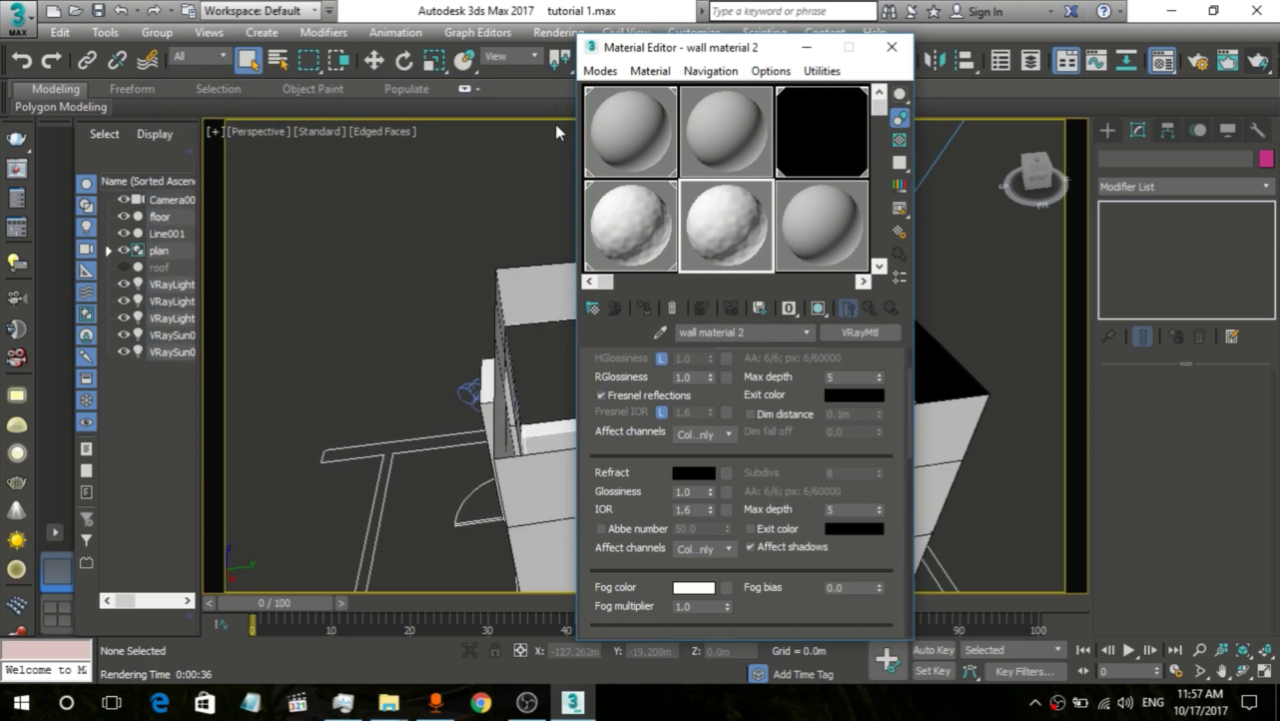
pyautogui.doubleClick(737, 235)
# Step: Set wall material 2's diffuse colour to a dark navy with red 5, green 5 and blue 12, and close the Material Editor
pyautogui.scroll(2, 794, 460)
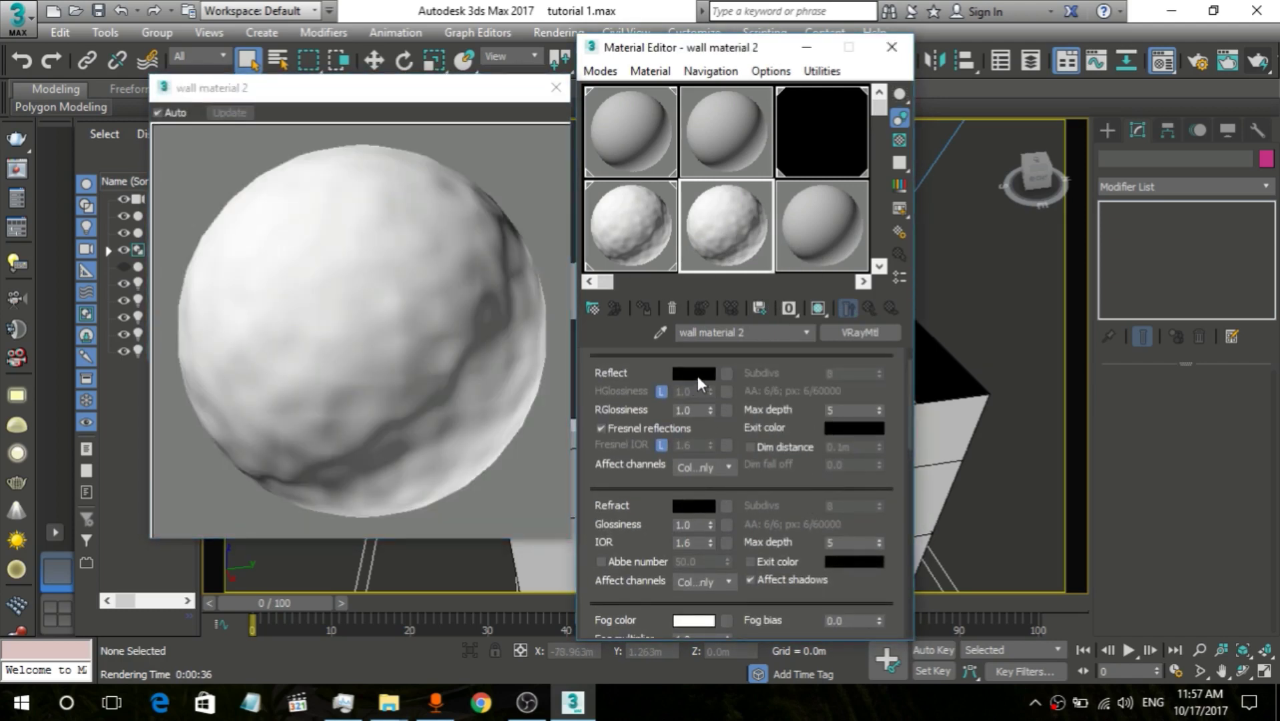
pyautogui.scroll(3, 795, 371)
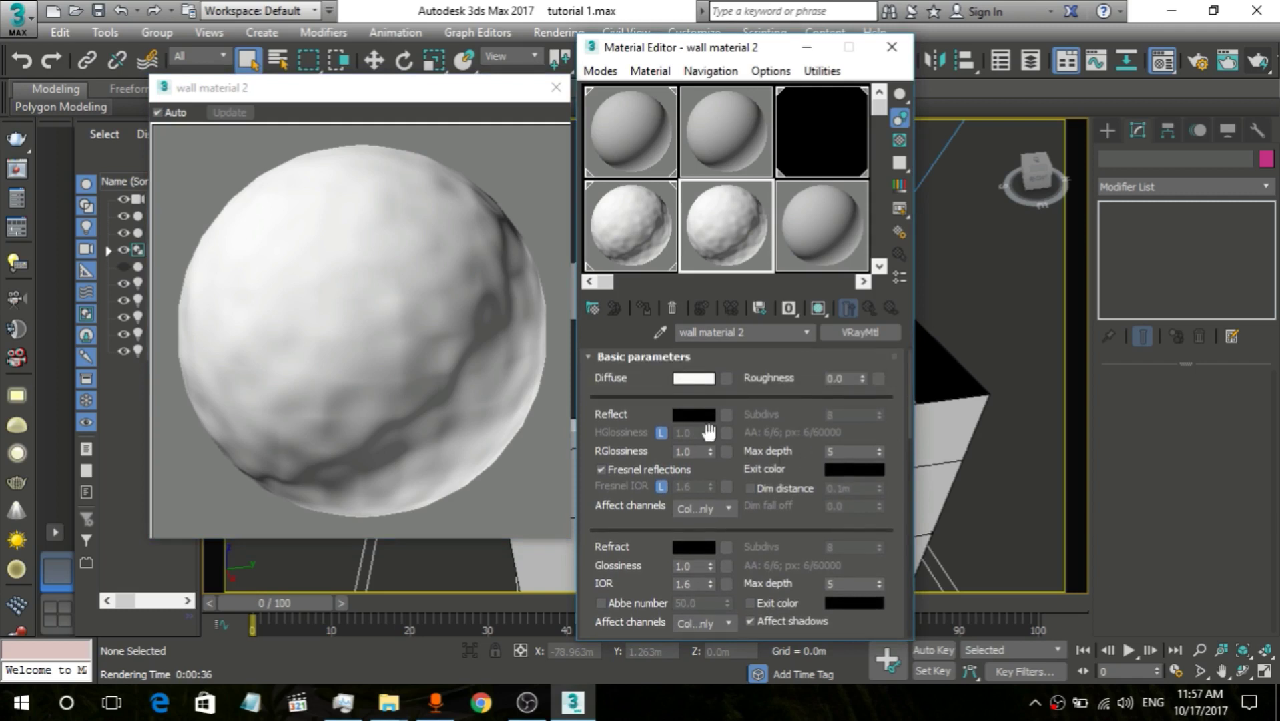
pyautogui.click(691, 377)
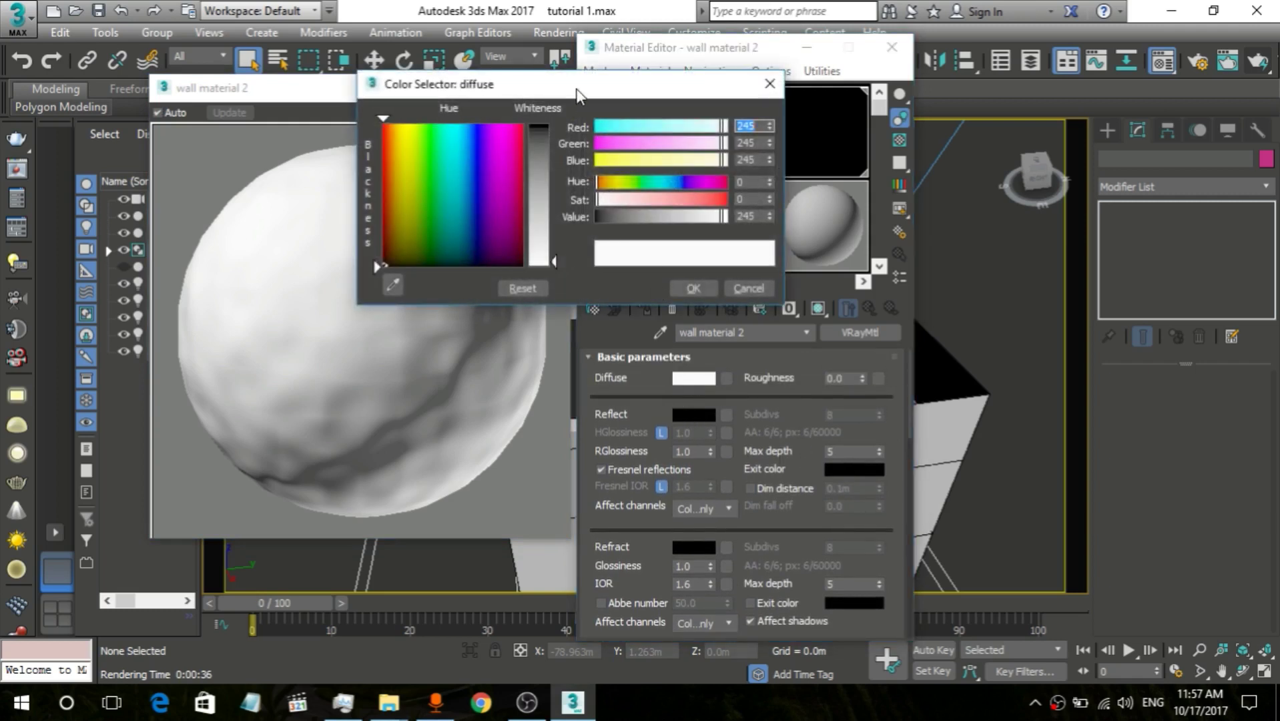
pyautogui.moveTo(578, 93); pyautogui.dragTo(825, 215)
pyautogui.moveTo(723, 254); pyautogui.dragTo(727, 246)
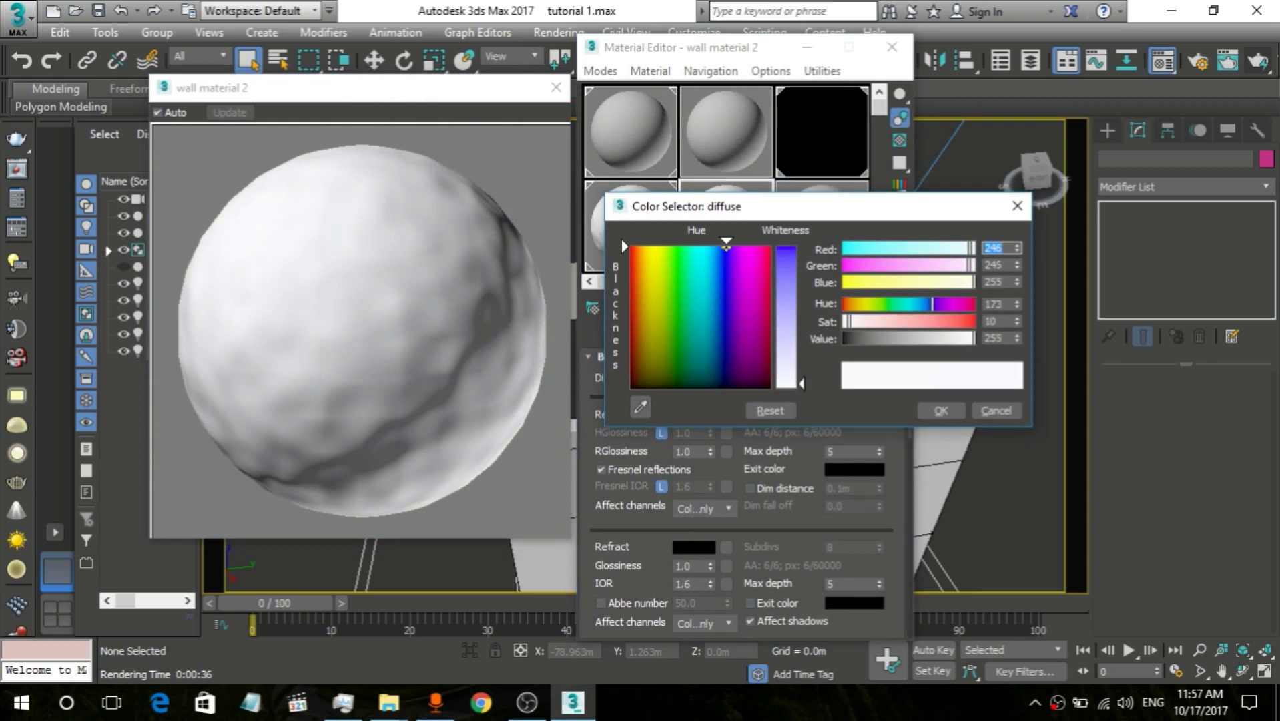
pyautogui.click(866, 339)
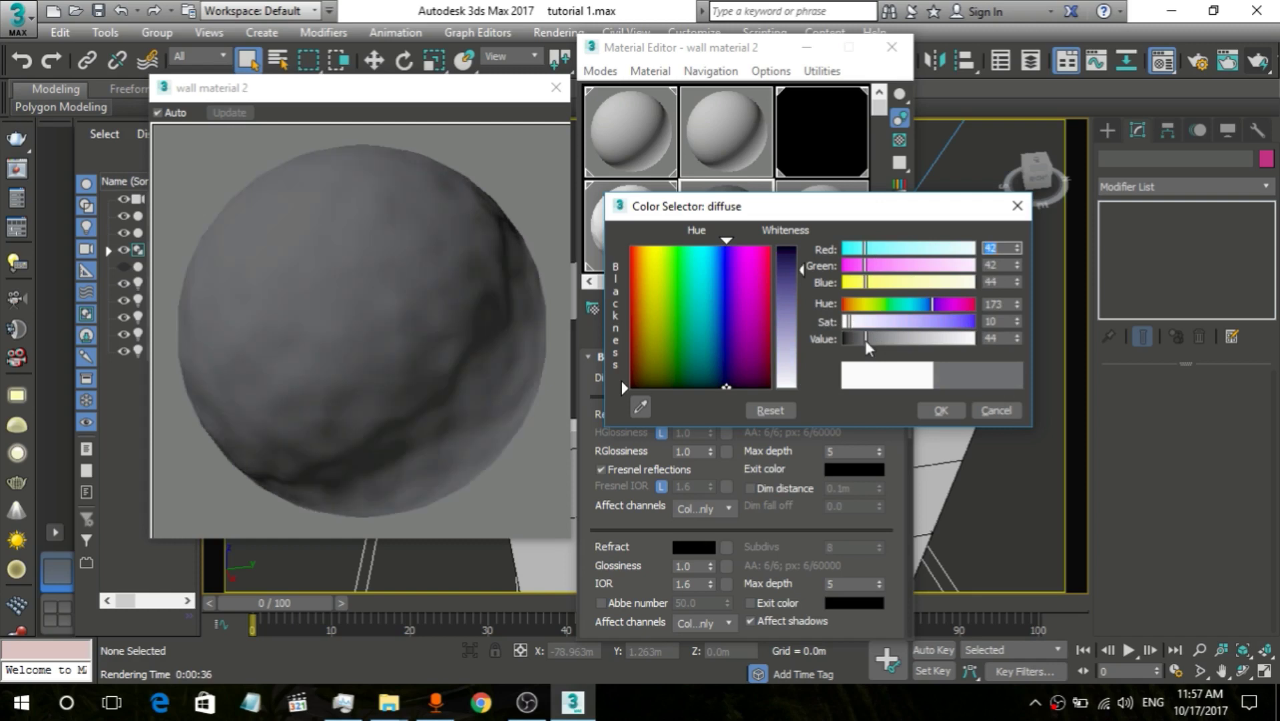
pyautogui.click(861, 321)
pyautogui.moveTo(877, 328)
pyautogui.mouseDown()
pyautogui.moveTo(972, 335)
pyautogui.moveTo(848, 341)
pyautogui.mouseUp()
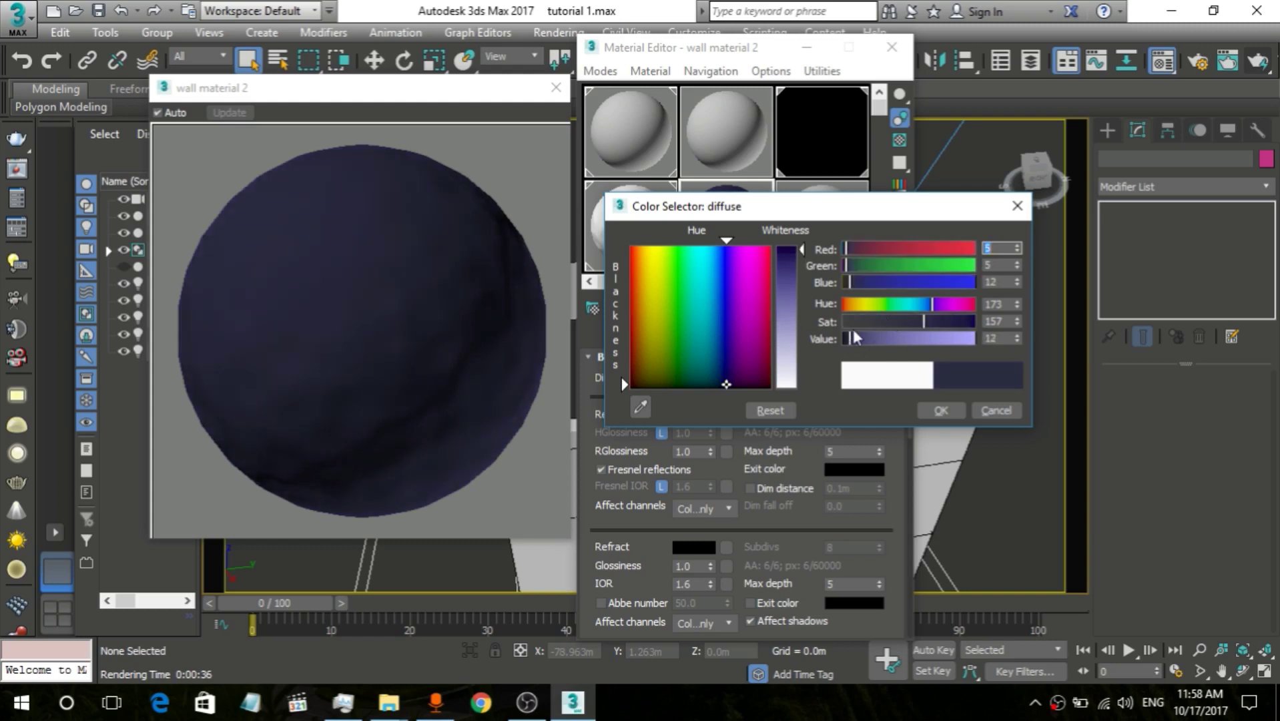
pyautogui.click(965, 410)
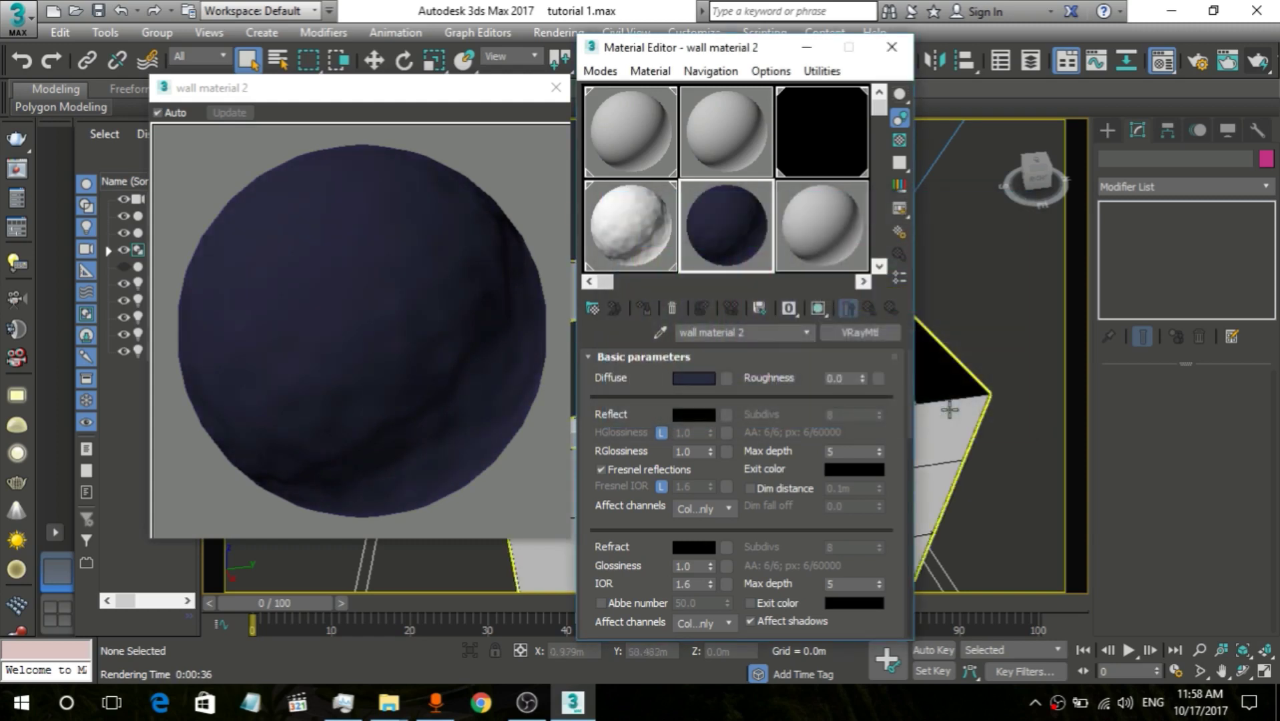
pyautogui.click(554, 88)
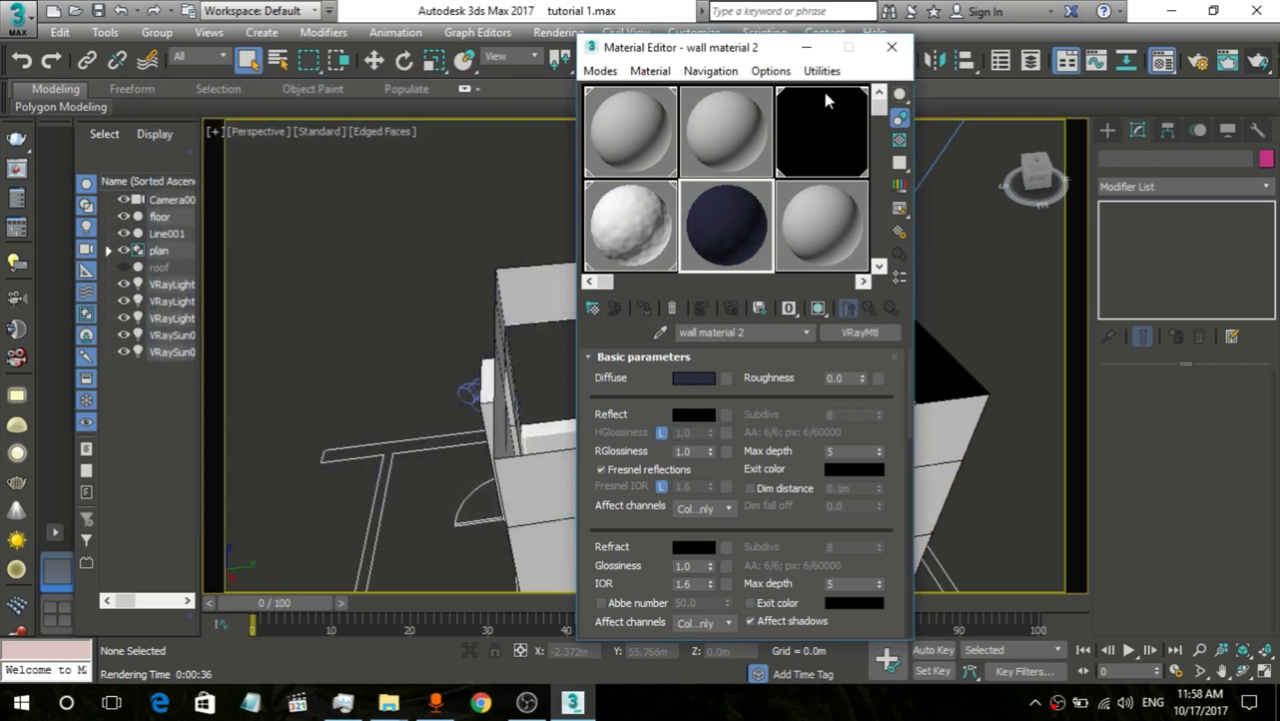
pyautogui.click(891, 47)
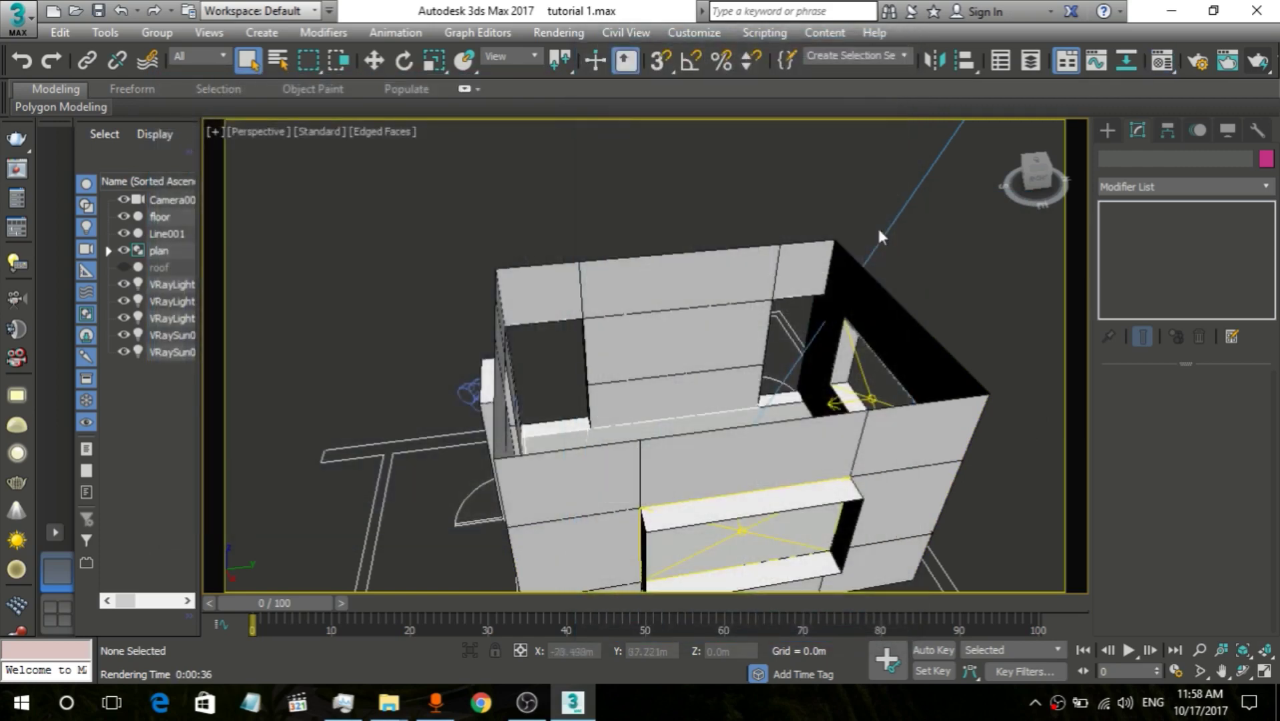
# Step: Hide the floor object beneath the room
pyautogui.click(747, 448)
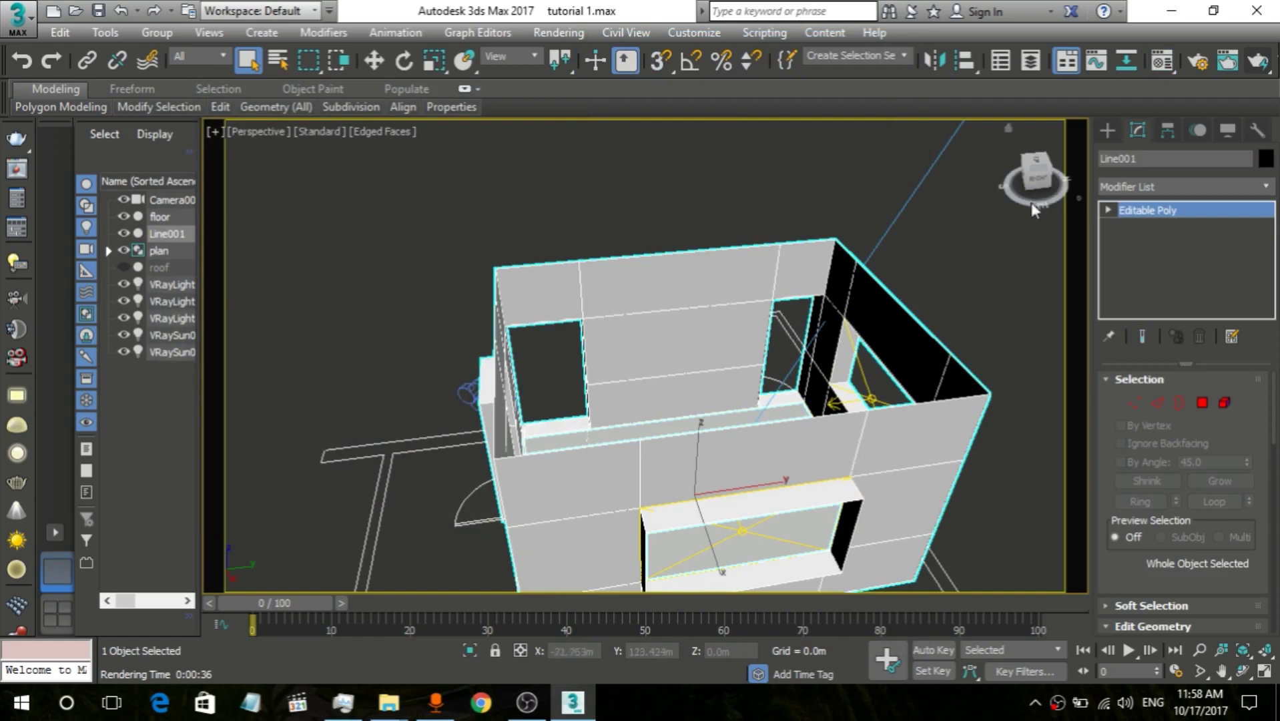
pyautogui.click(1029, 175)
pyautogui.moveTo(1036, 176); pyautogui.dragTo(1035, 160)
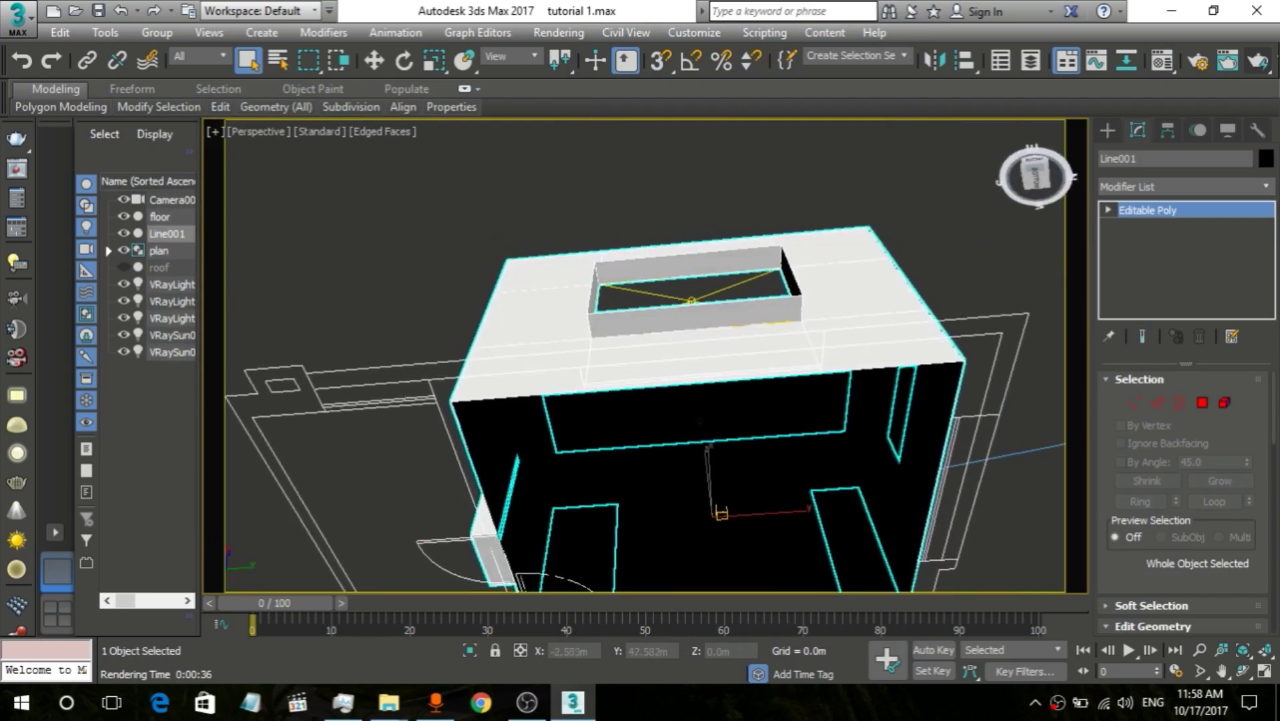
pyautogui.click(741, 446)
pyautogui.click(740, 446)
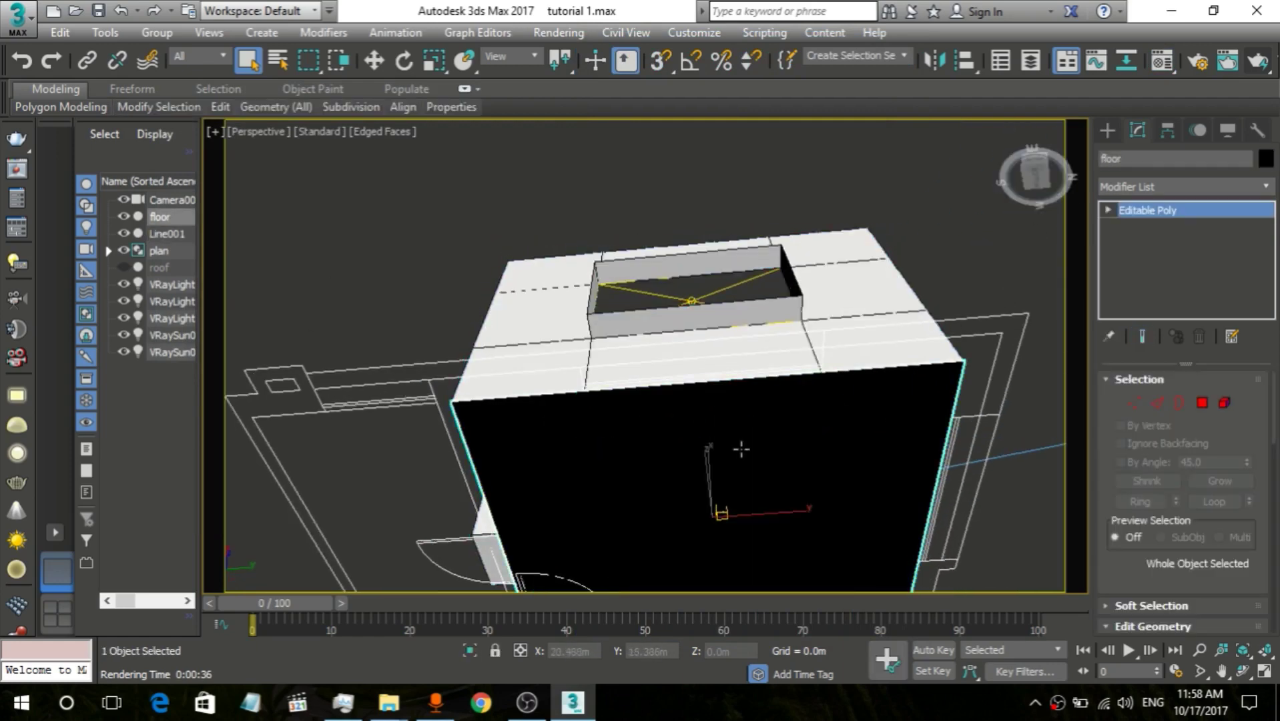
pyautogui.rightClick(936, 229)
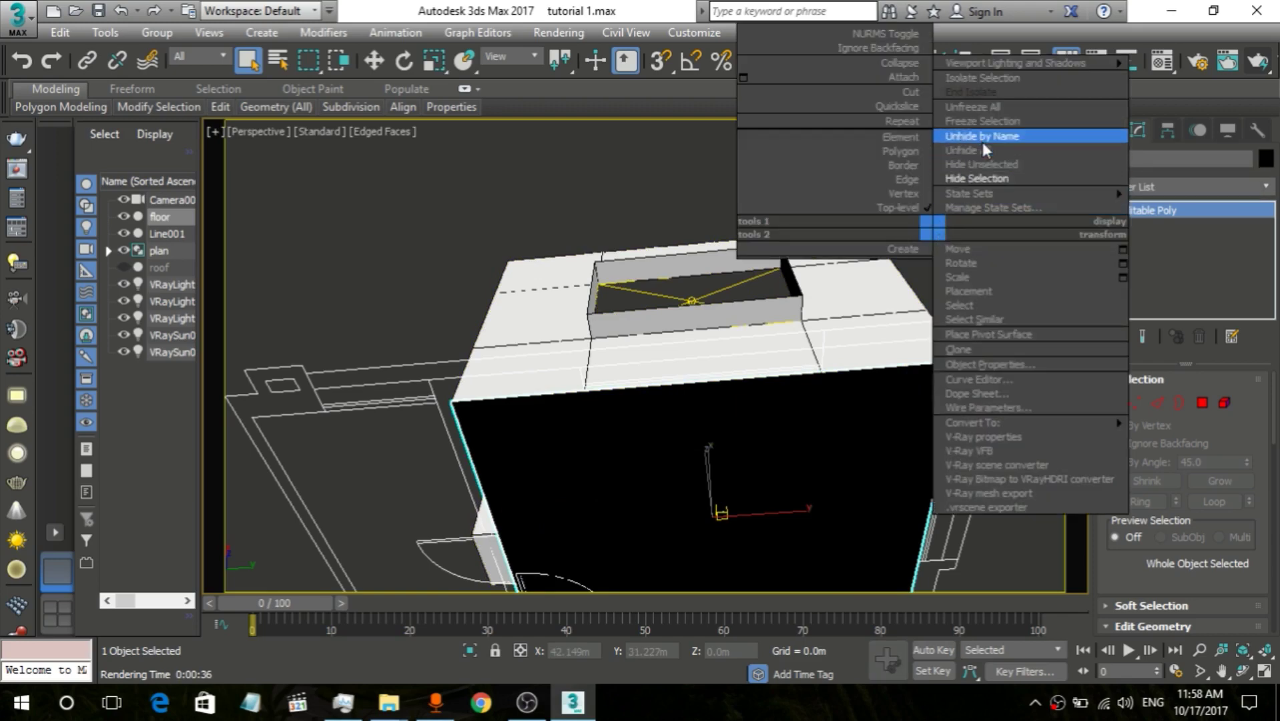
pyautogui.click(1024, 178)
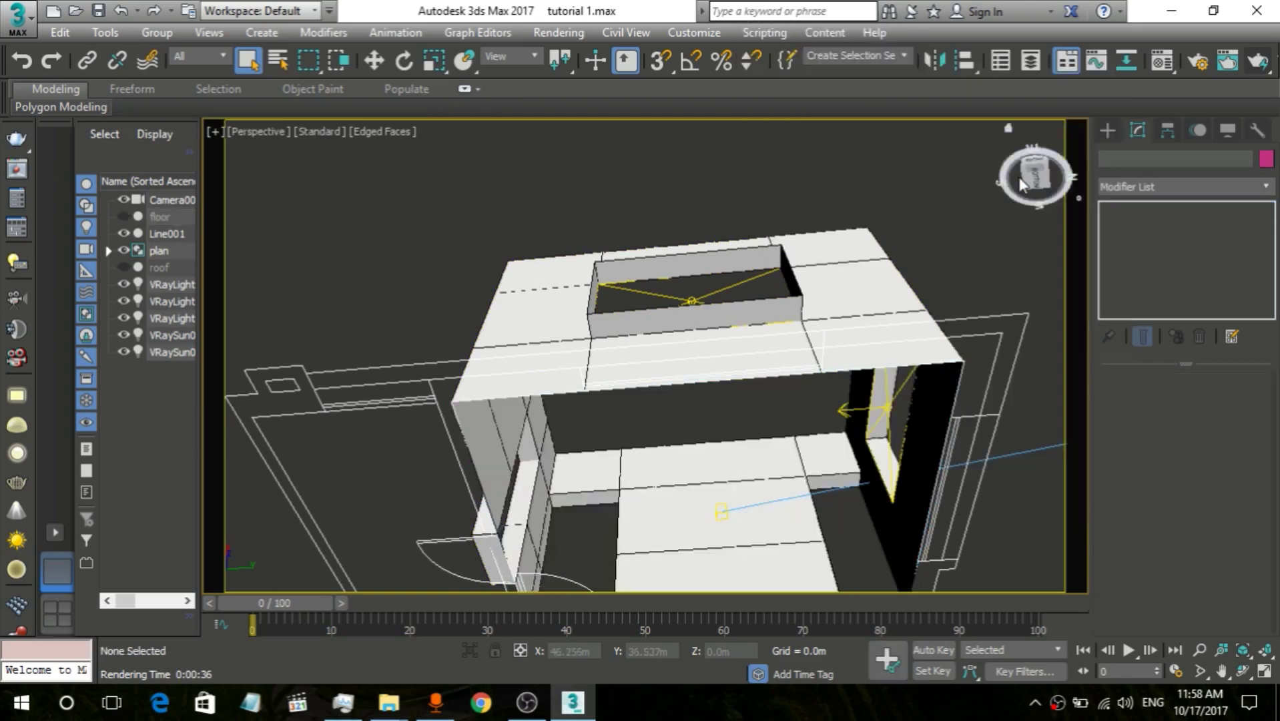
# Step: Hide every object except the room's wall object
pyautogui.click(1021, 178)
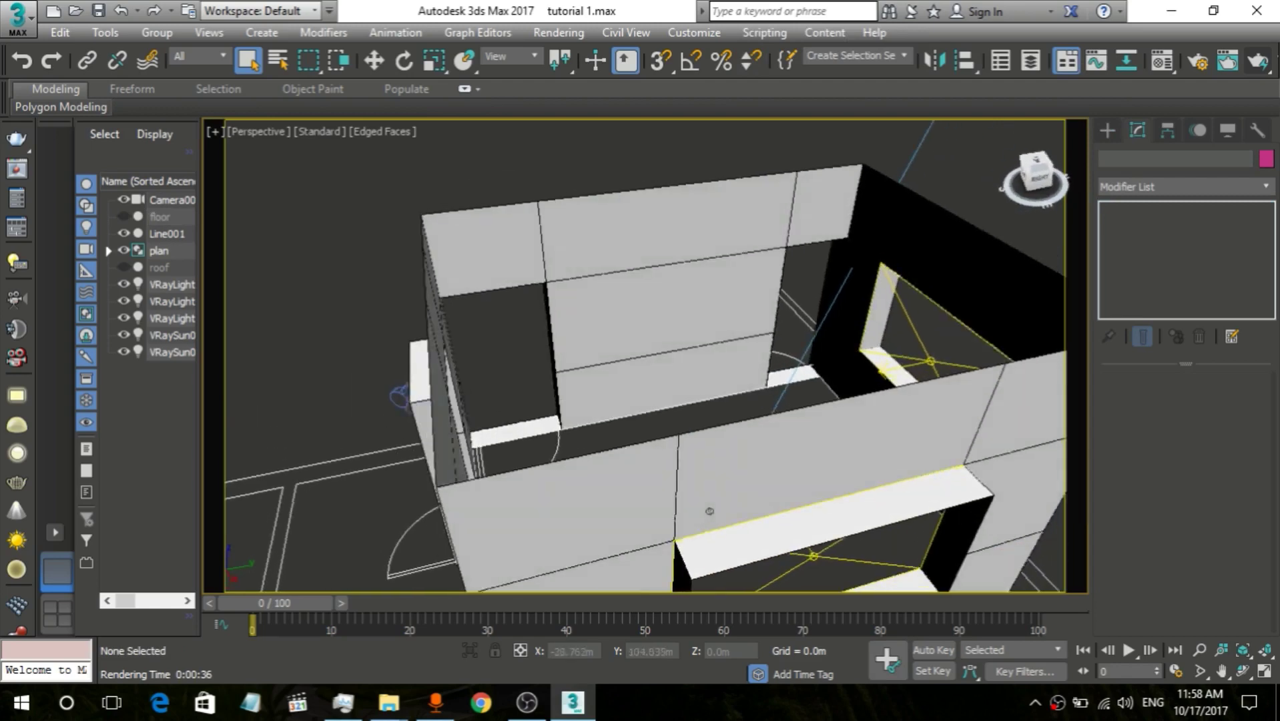
pyautogui.click(738, 509)
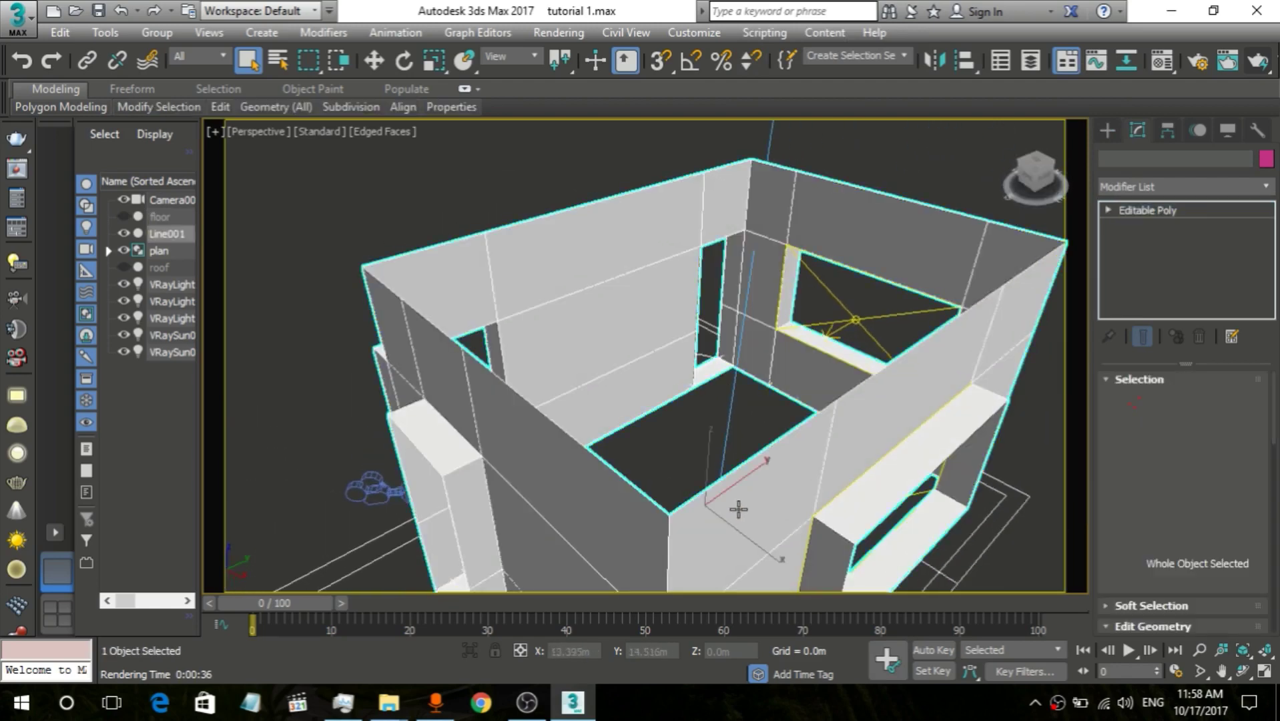
pyautogui.rightClick(687, 384)
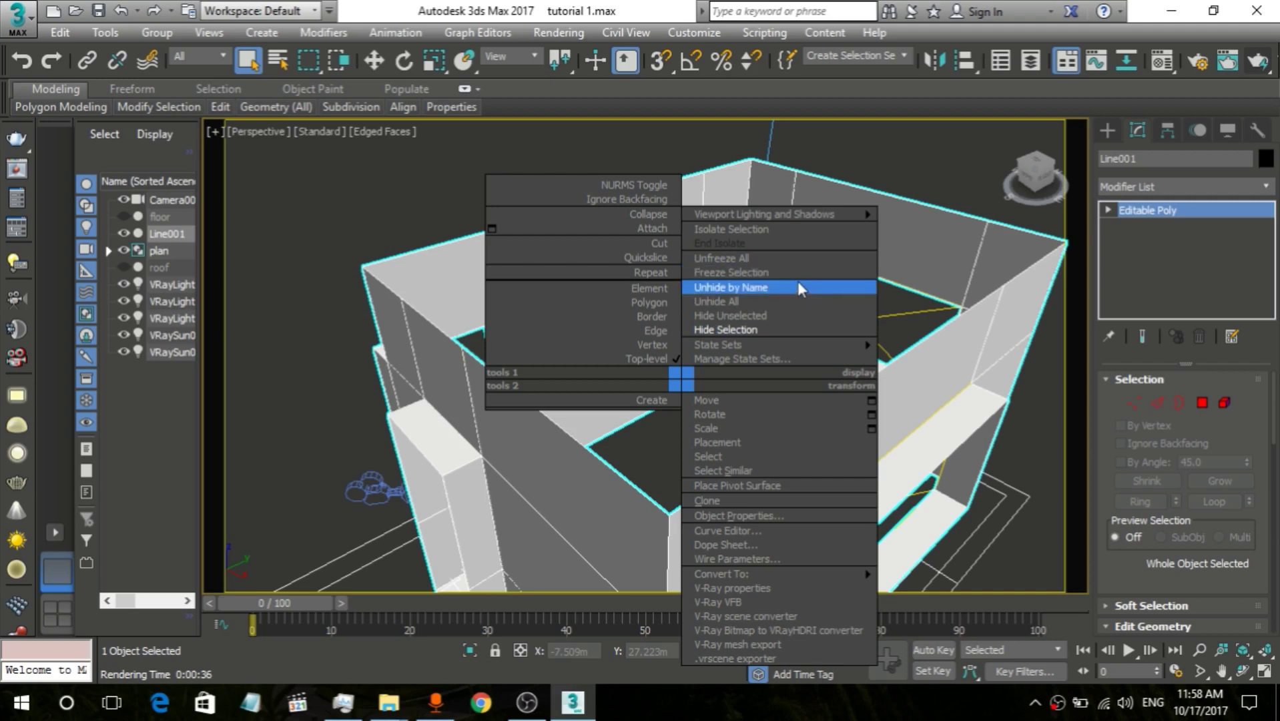
pyautogui.click(778, 317)
pyautogui.scroll(-5, 534, 300)
pyautogui.scroll(2, 564, 311)
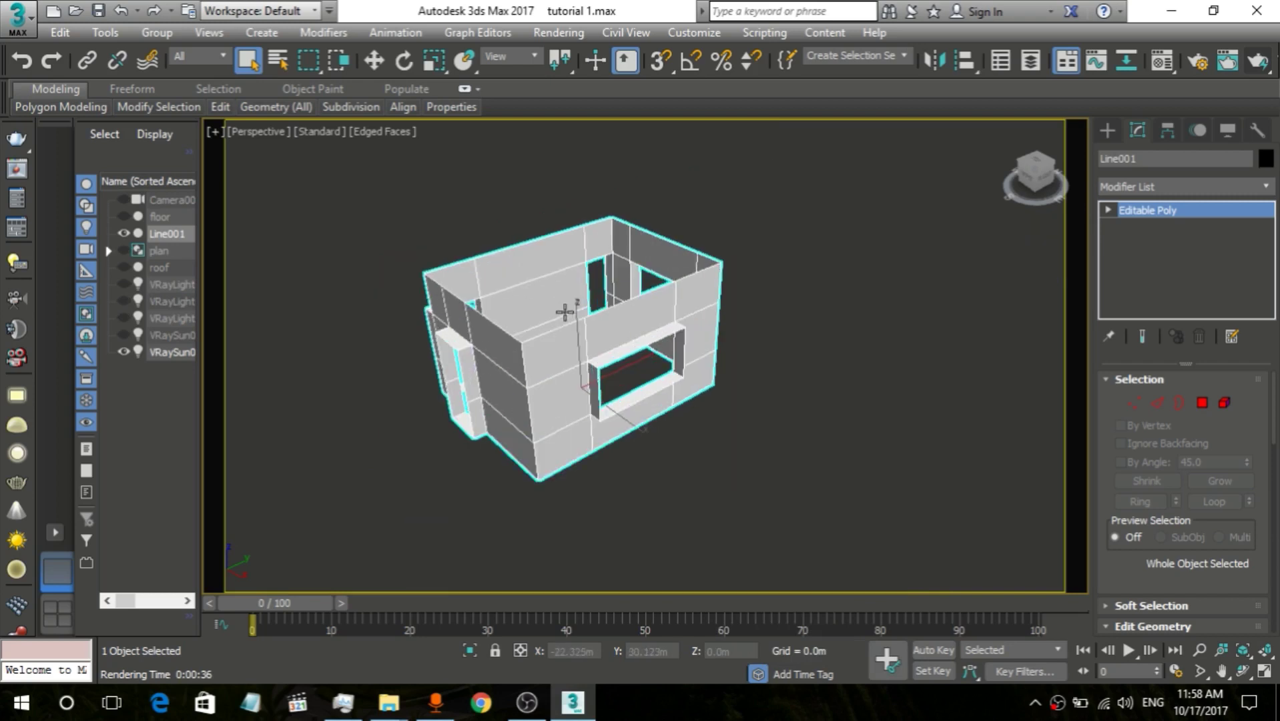
# Step: At polygon level of the wall object, select the polygons of the room's two long walls together from a top view
pyautogui.click(785, 312)
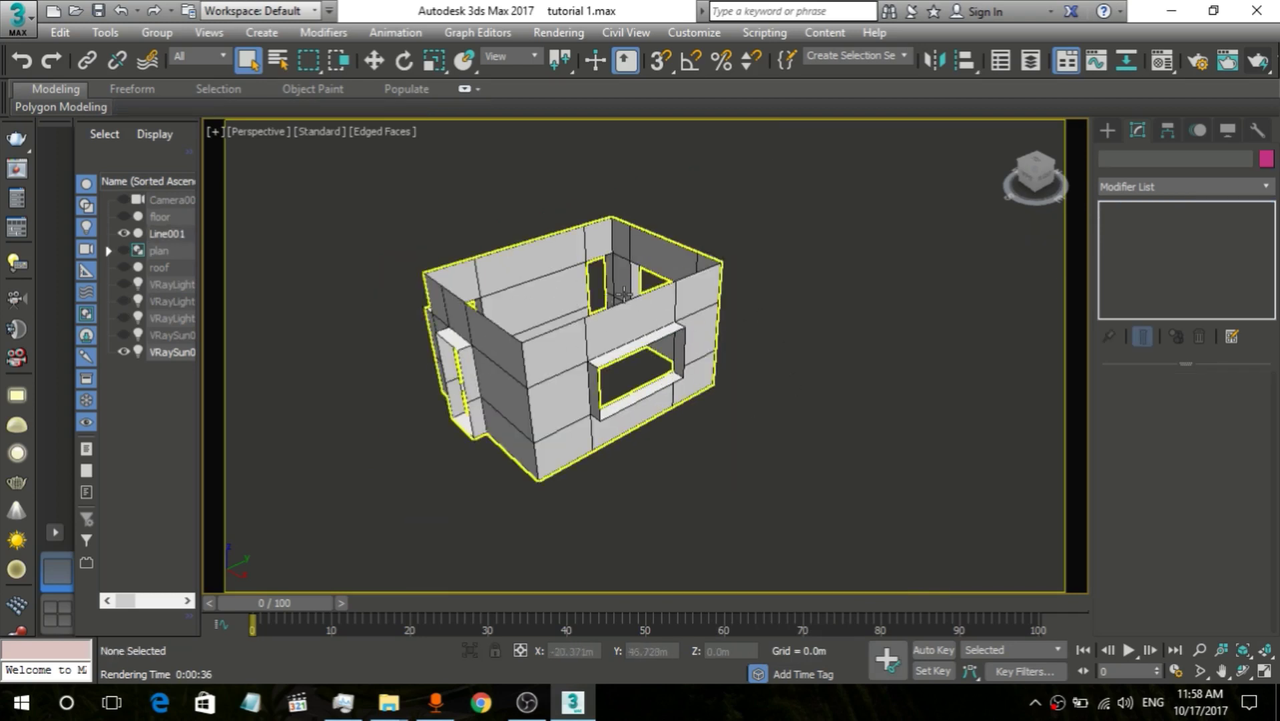
pyautogui.moveTo(1038, 175); pyautogui.dragTo(810, 249)
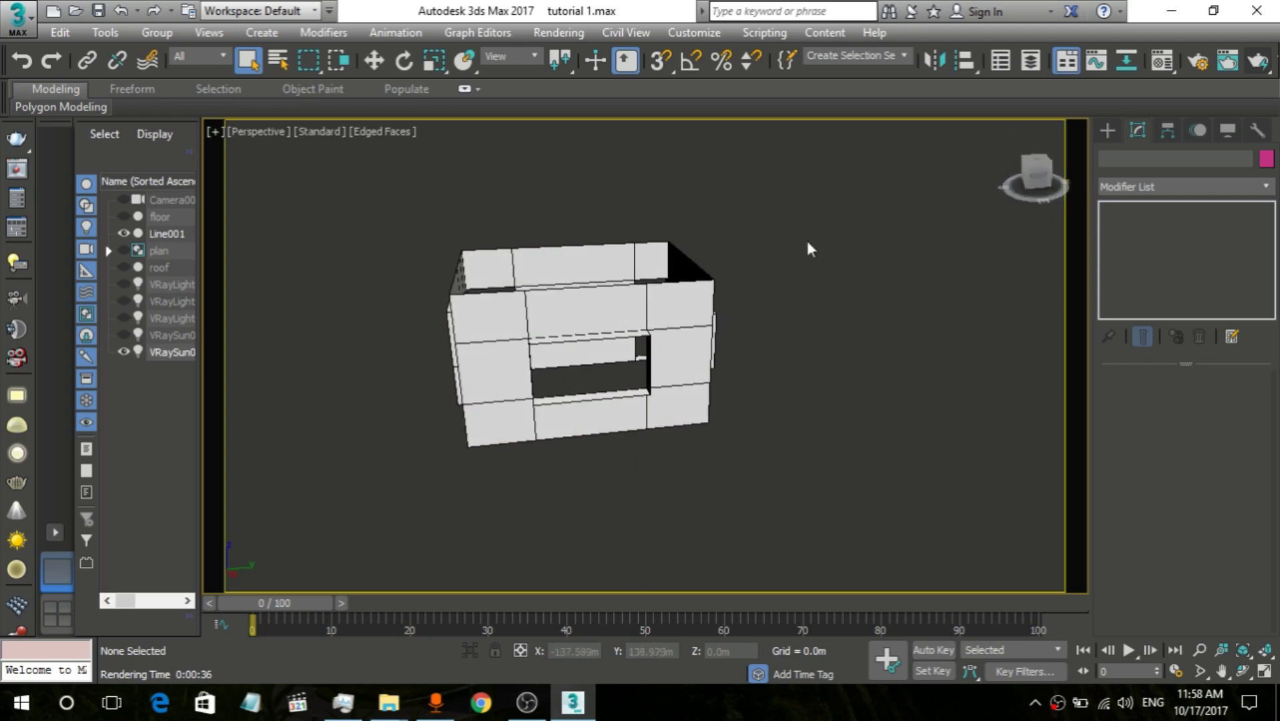
pyautogui.moveTo(1031, 175); pyautogui.dragTo(1034, 200)
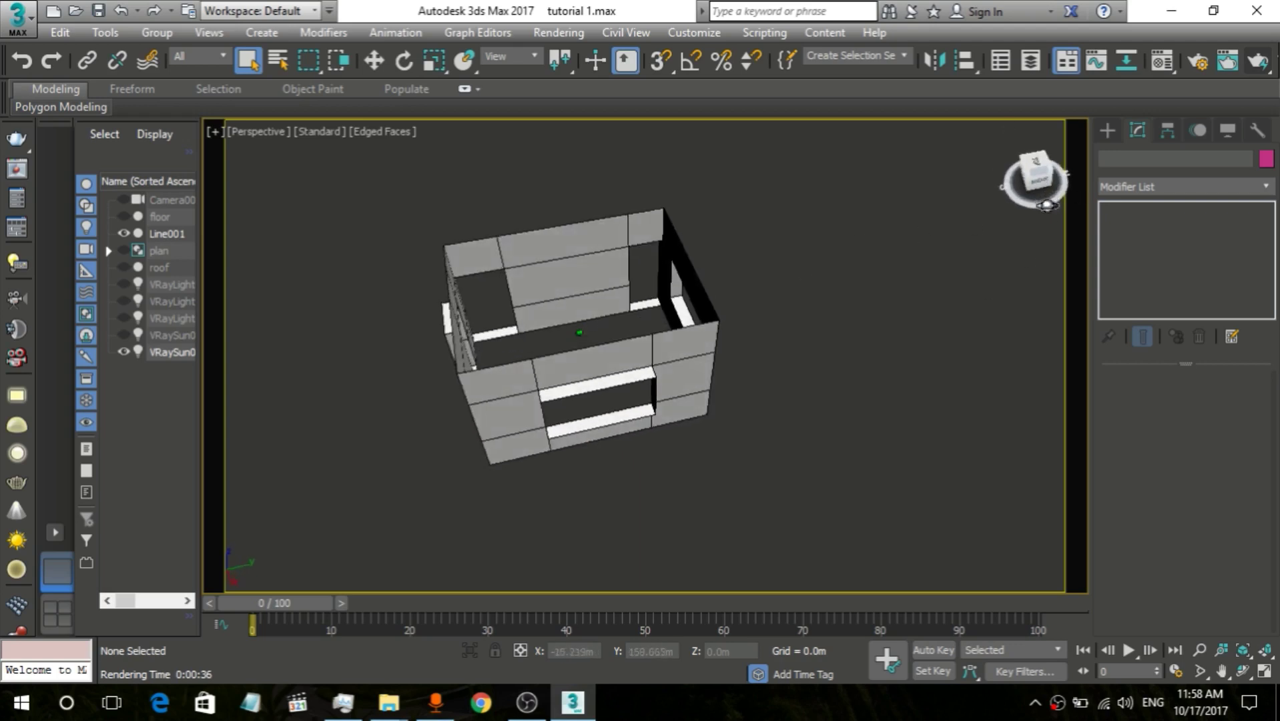
pyautogui.click(646, 353)
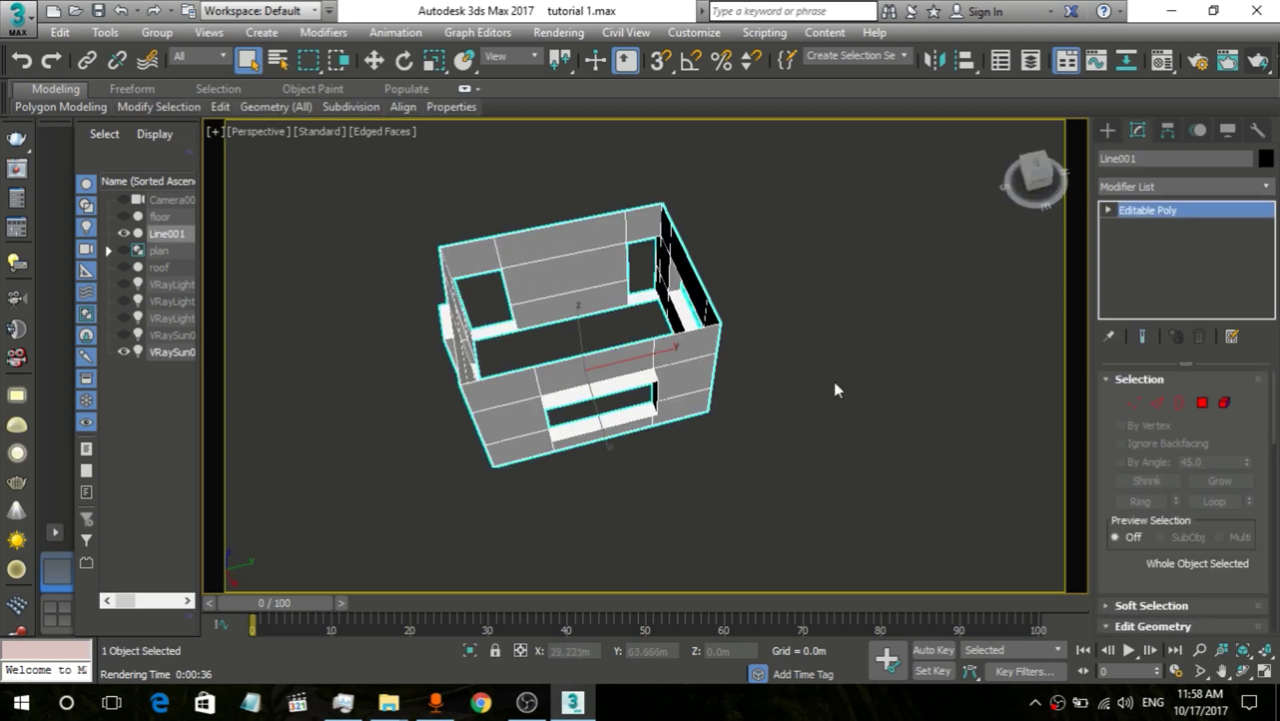
pyautogui.click(1203, 403)
pyautogui.moveTo(1027, 182); pyautogui.dragTo(1037, 167)
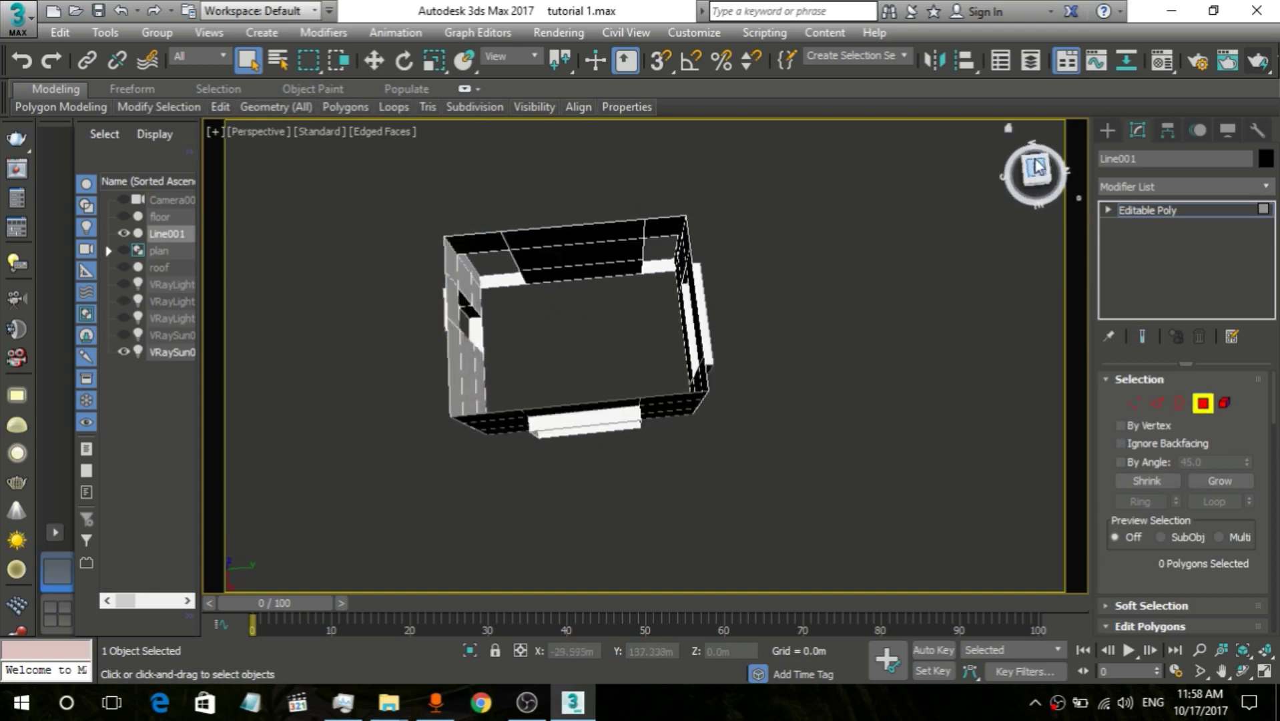
pyautogui.click(1037, 167)
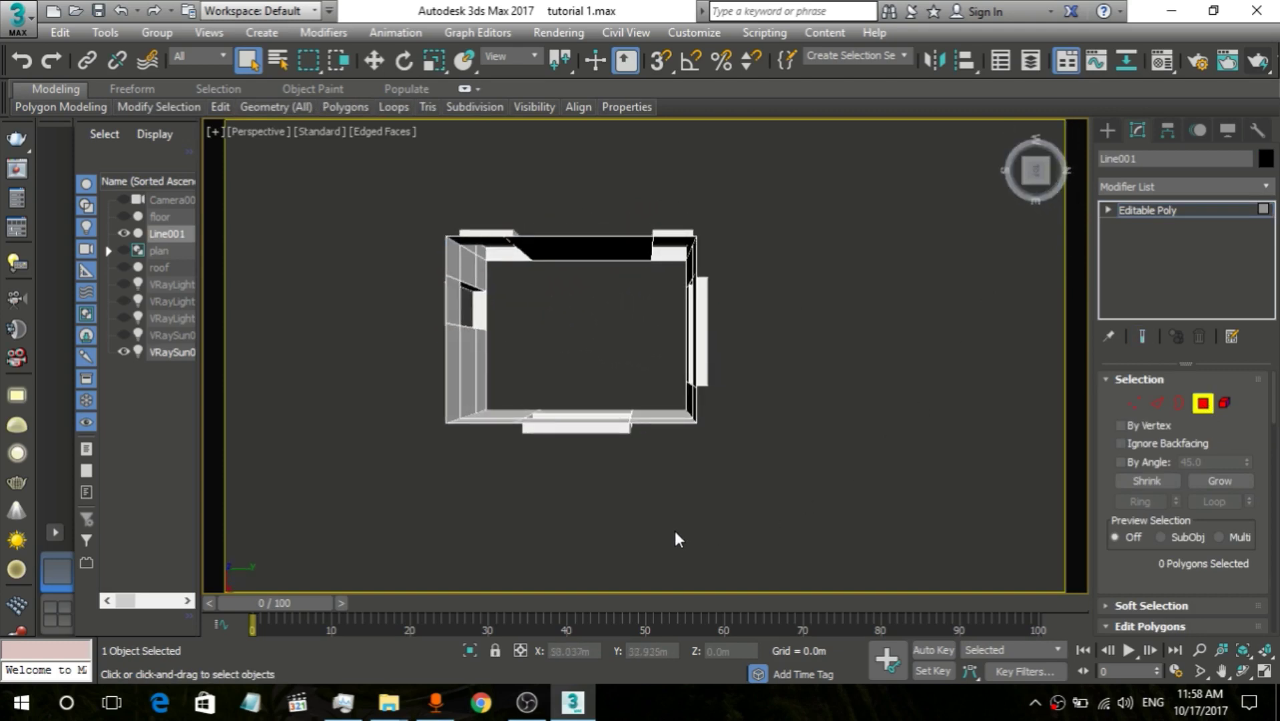
pyautogui.moveTo(679, 510); pyautogui.dragTo(484, 193)
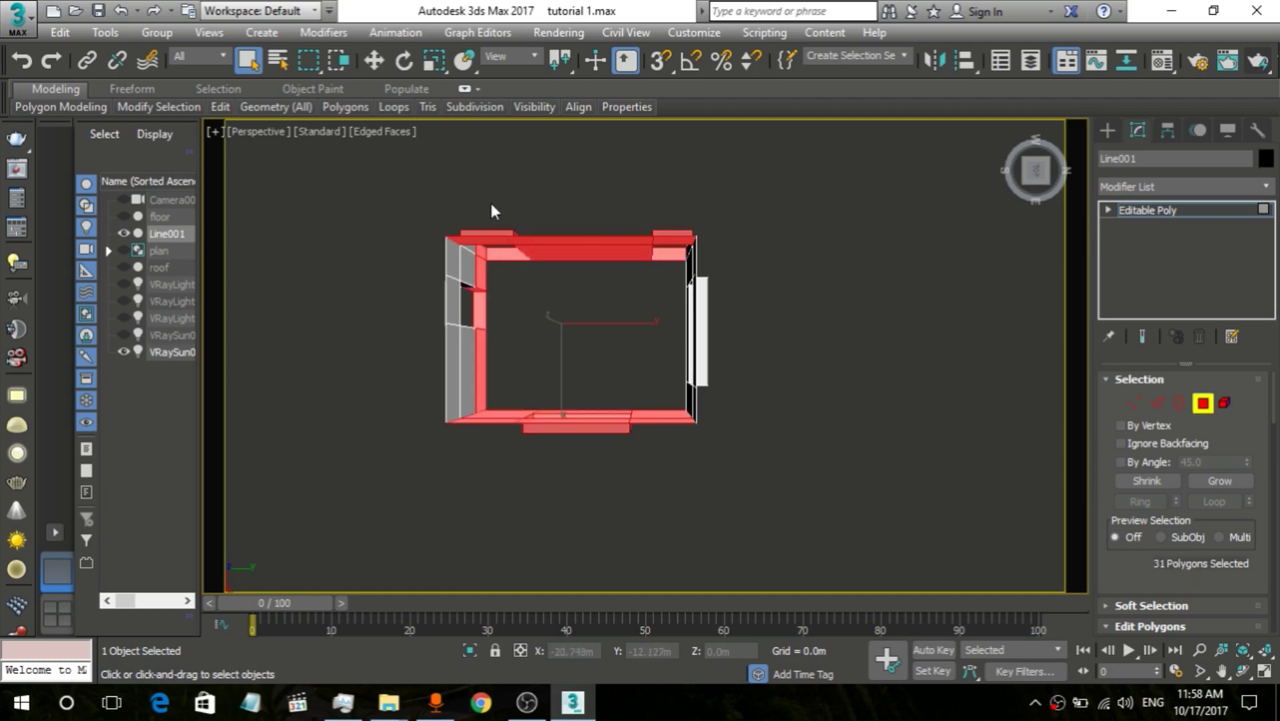
# Step: Remove the lower polygons of the short end wall and its protruding opening frame from the polygon selection
pyautogui.keyDown('alt'); pyautogui.moveTo(1029, 258); pyautogui.dragTo(1035, 320, button='middle'); pyautogui.keyUp('alt')
pyautogui.keyDown('alt'); pyautogui.moveTo(574, 374); pyautogui.dragTo(585, 474, button='middle'); pyautogui.keyUp('alt')
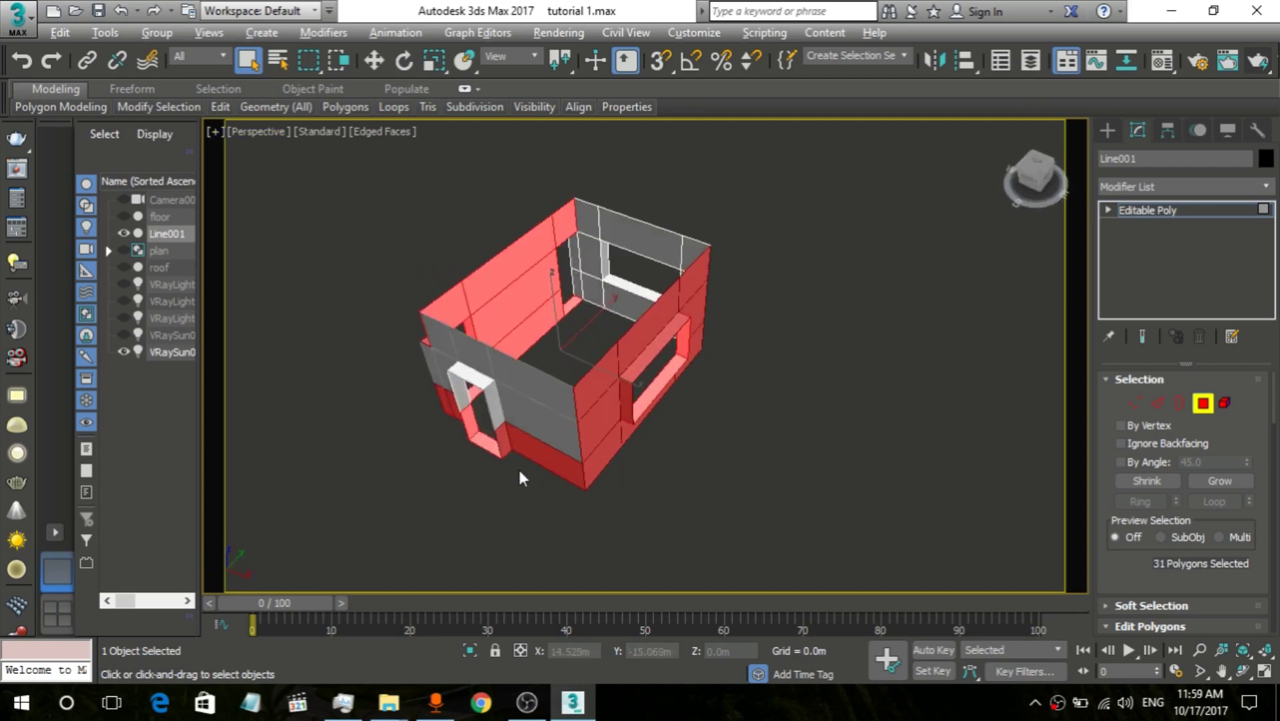
pyautogui.keyDown('alt'); pyautogui.click(542, 452); pyautogui.keyUp('alt')
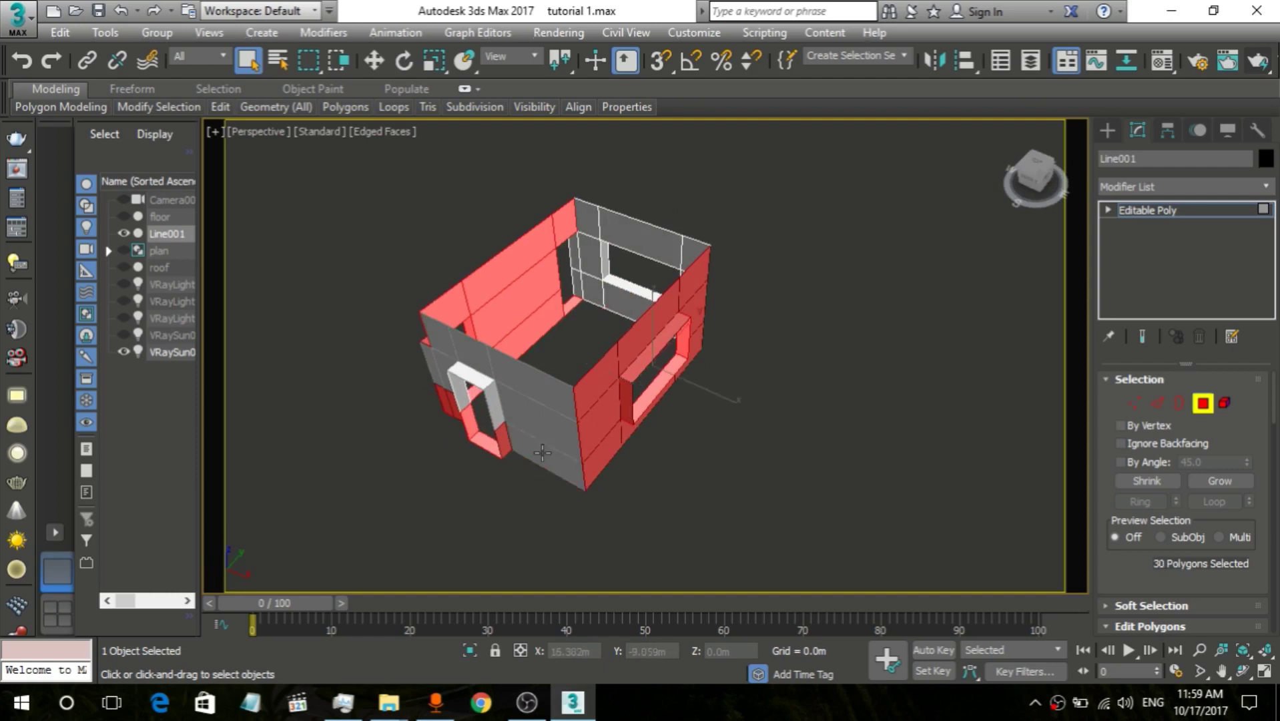
pyautogui.keyDown('alt'); pyautogui.click(500, 442); pyautogui.keyUp('alt')
pyautogui.keyDown('alt'); pyautogui.click(488, 459); pyautogui.keyUp('alt')
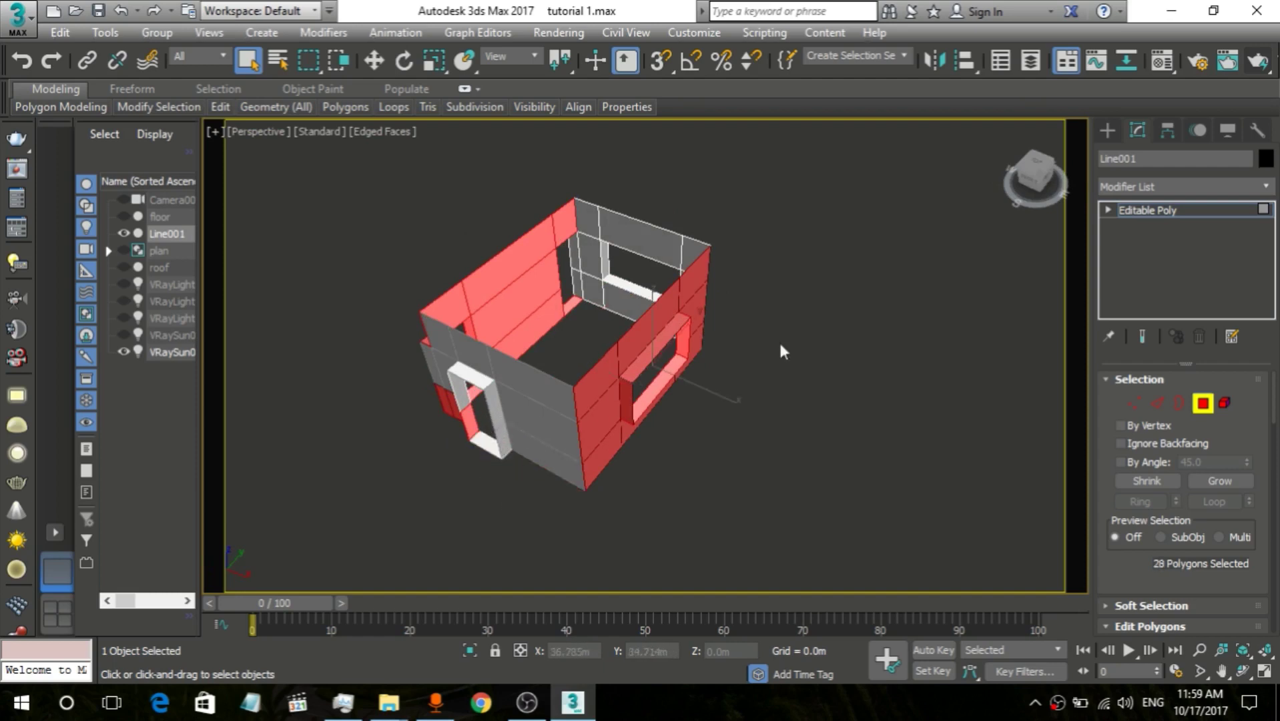
pyautogui.moveTo(1035, 171); pyautogui.dragTo(1058, 177)
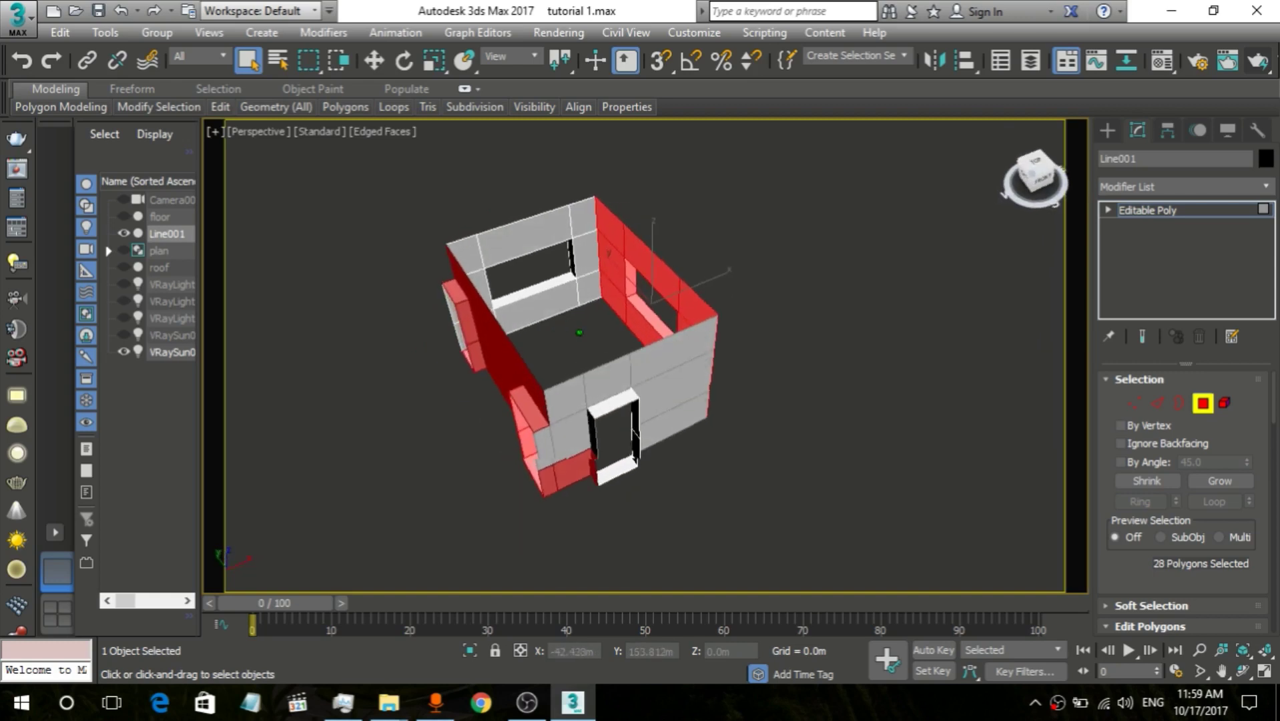
pyautogui.keyDown('alt'); pyautogui.click(575, 477); pyautogui.keyUp('alt')
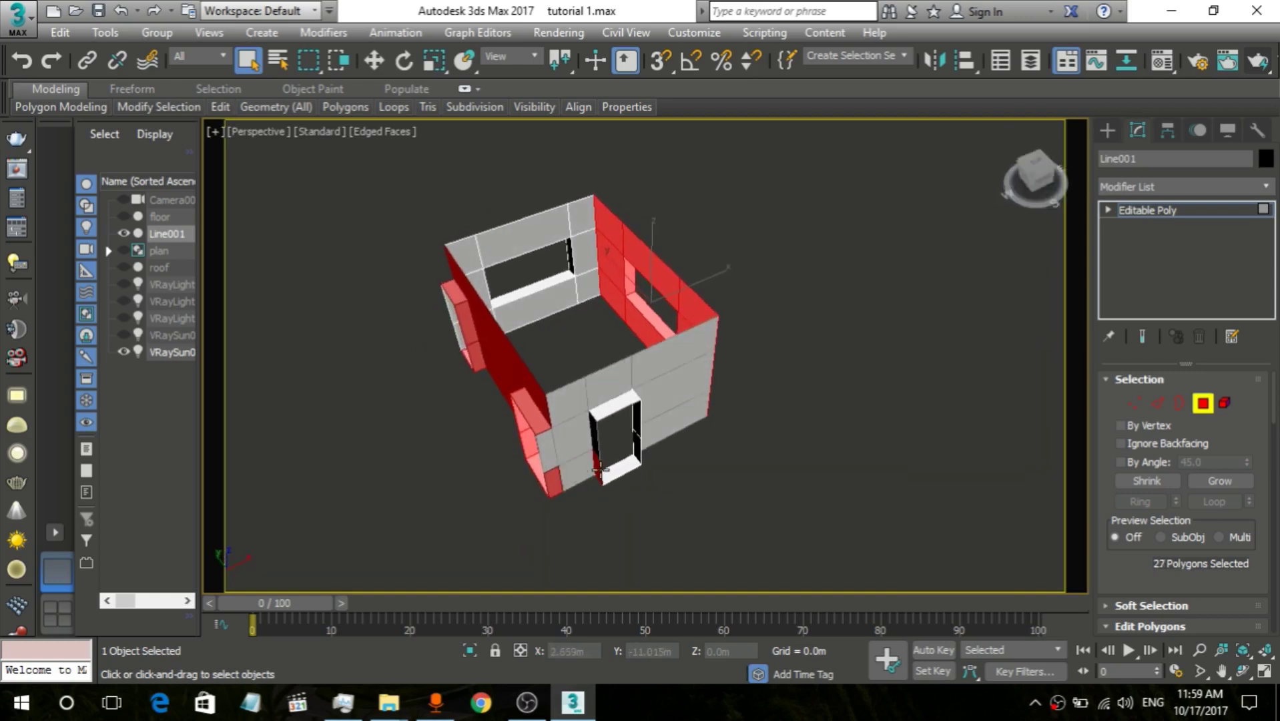
# Step: Complete the selection with the missing side faces of the protruding opening frames on the long wall
pyautogui.moveTo(1012, 211); pyautogui.dragTo(1071, 157)
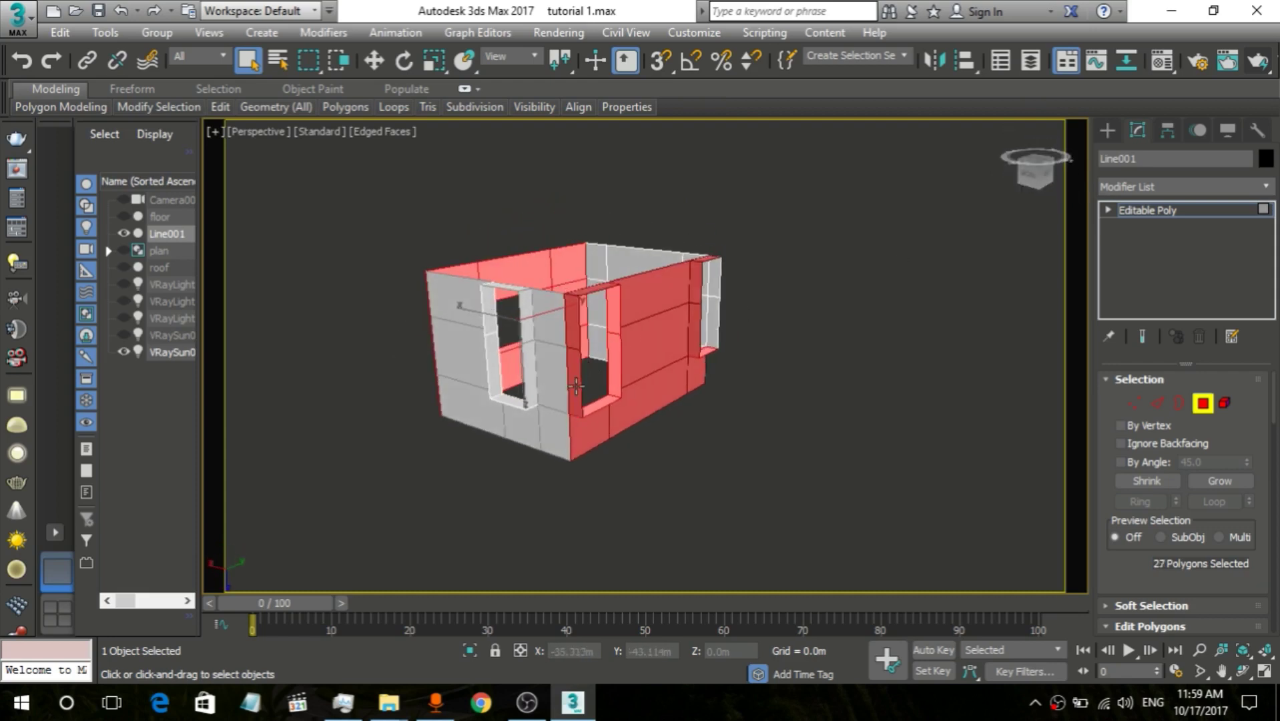
pyautogui.moveTo(999, 194); pyautogui.dragTo(994, 233)
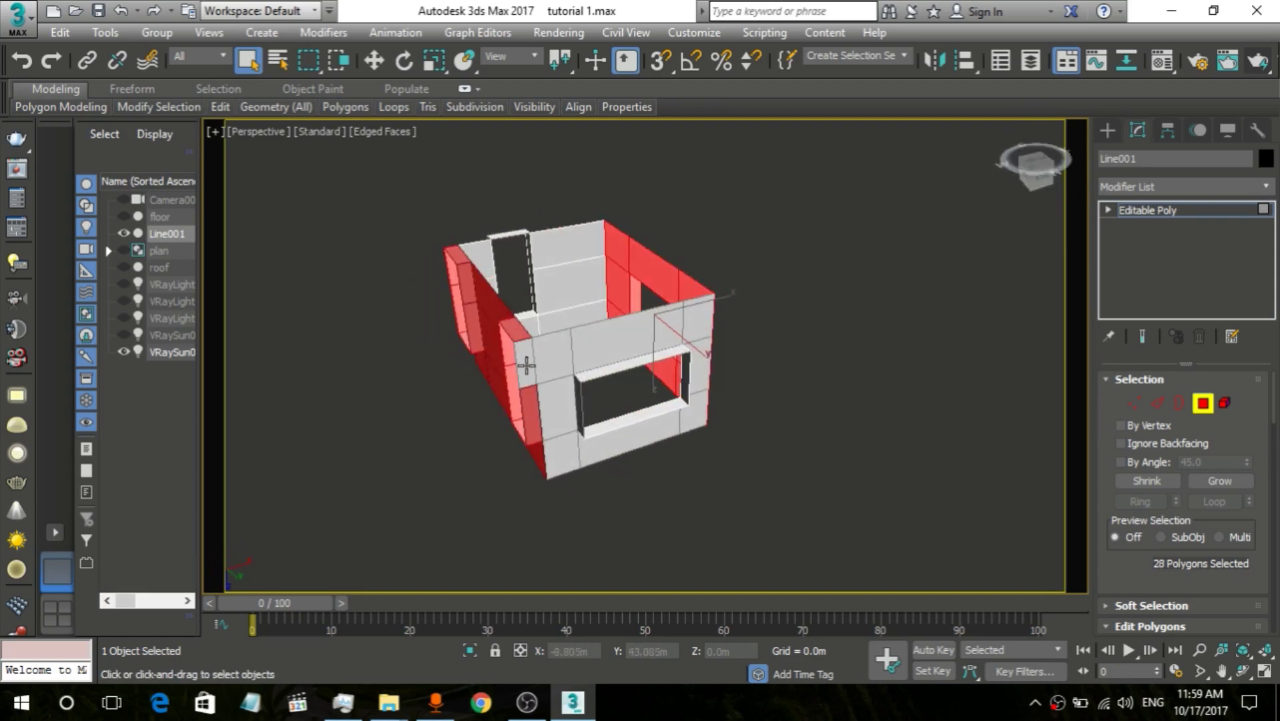
pyautogui.moveTo(1034, 164)
pyautogui.mouseDown()
pyautogui.moveTo(1034, 187)
pyautogui.moveTo(1032, 175)
pyautogui.mouseUp()
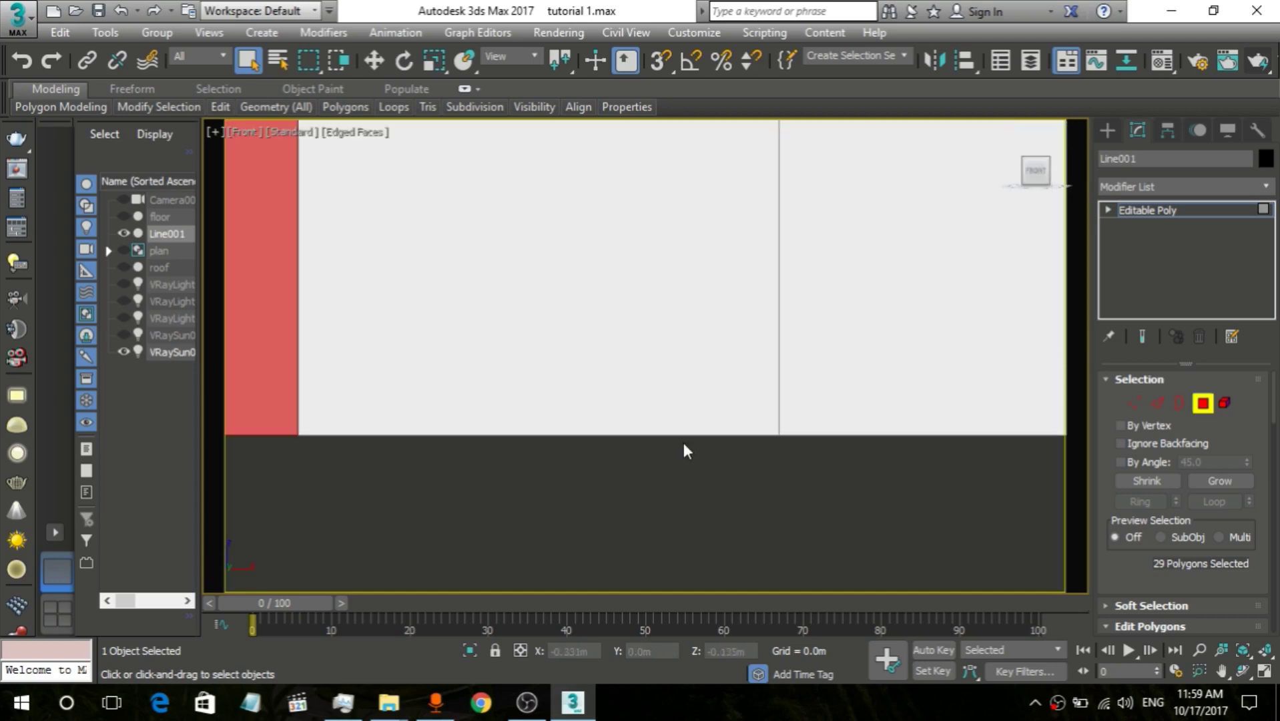
pyautogui.scroll(-6, 683, 440)
pyautogui.click(1053, 180)
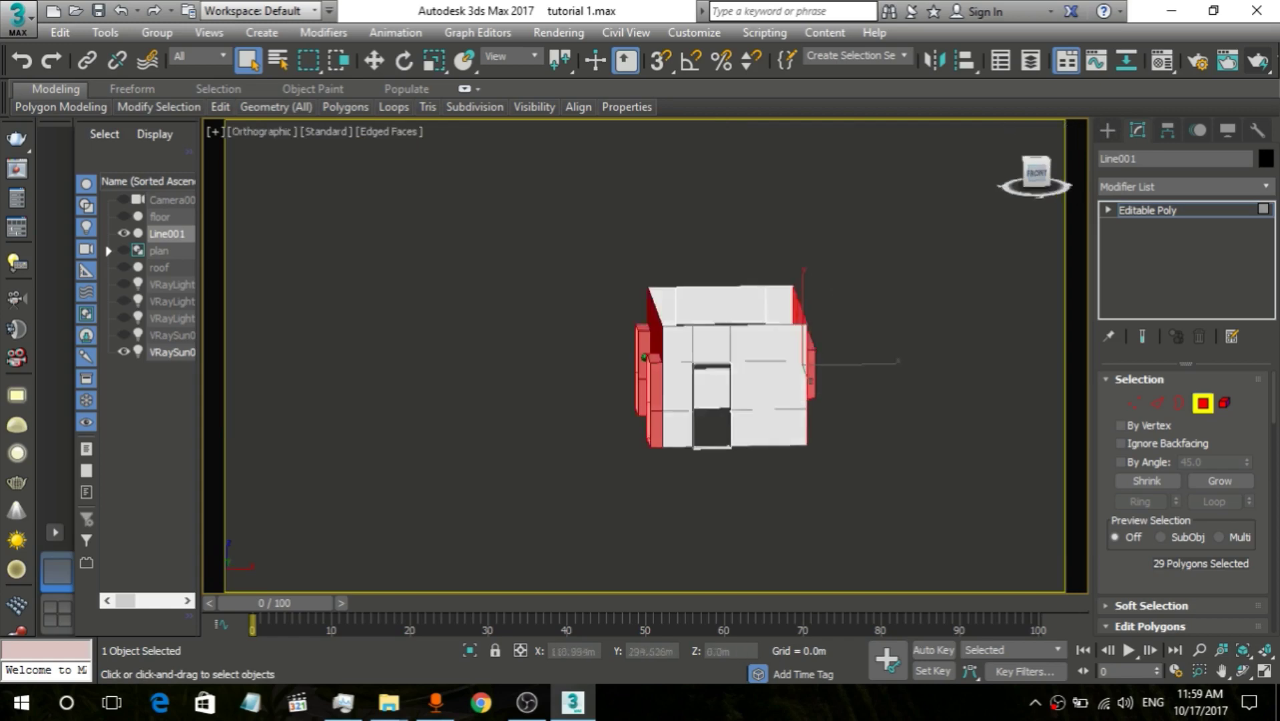
# Step: Assign wall material 2 to the selected long-wall polygons and close the Material Editor
pyautogui.press('m')
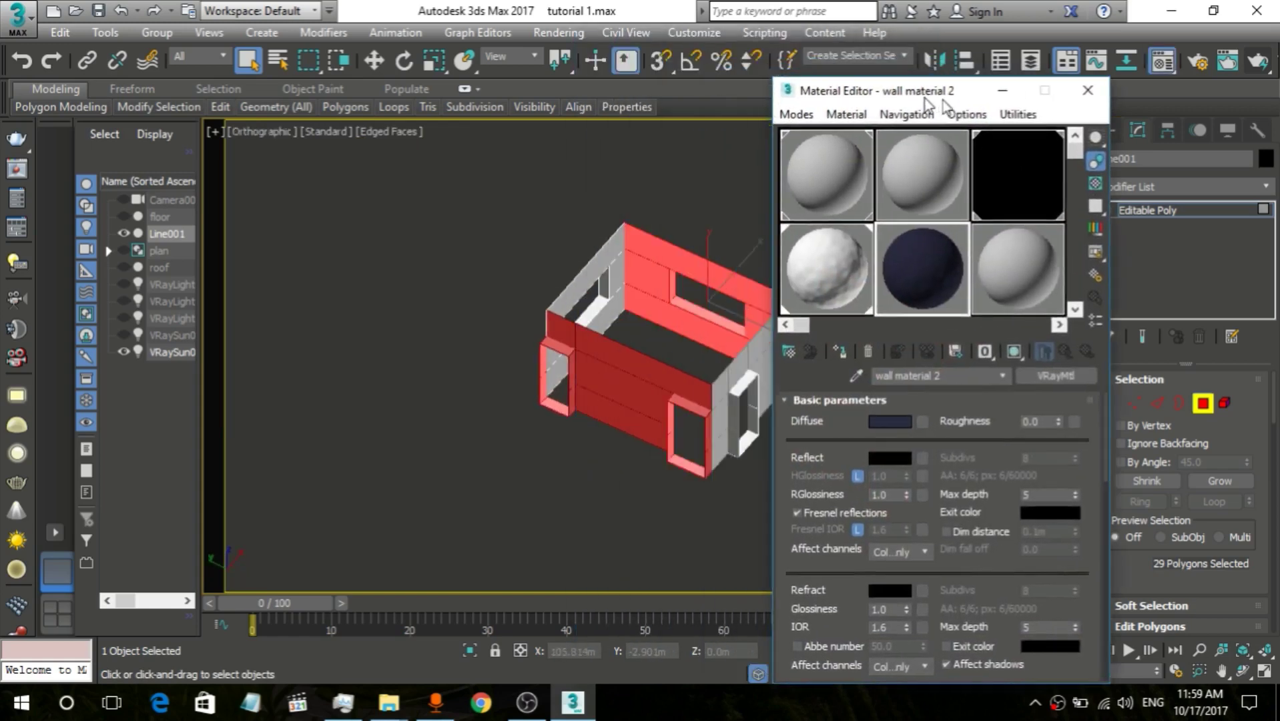
pyautogui.moveTo(926, 100); pyautogui.dragTo(1005, 110)
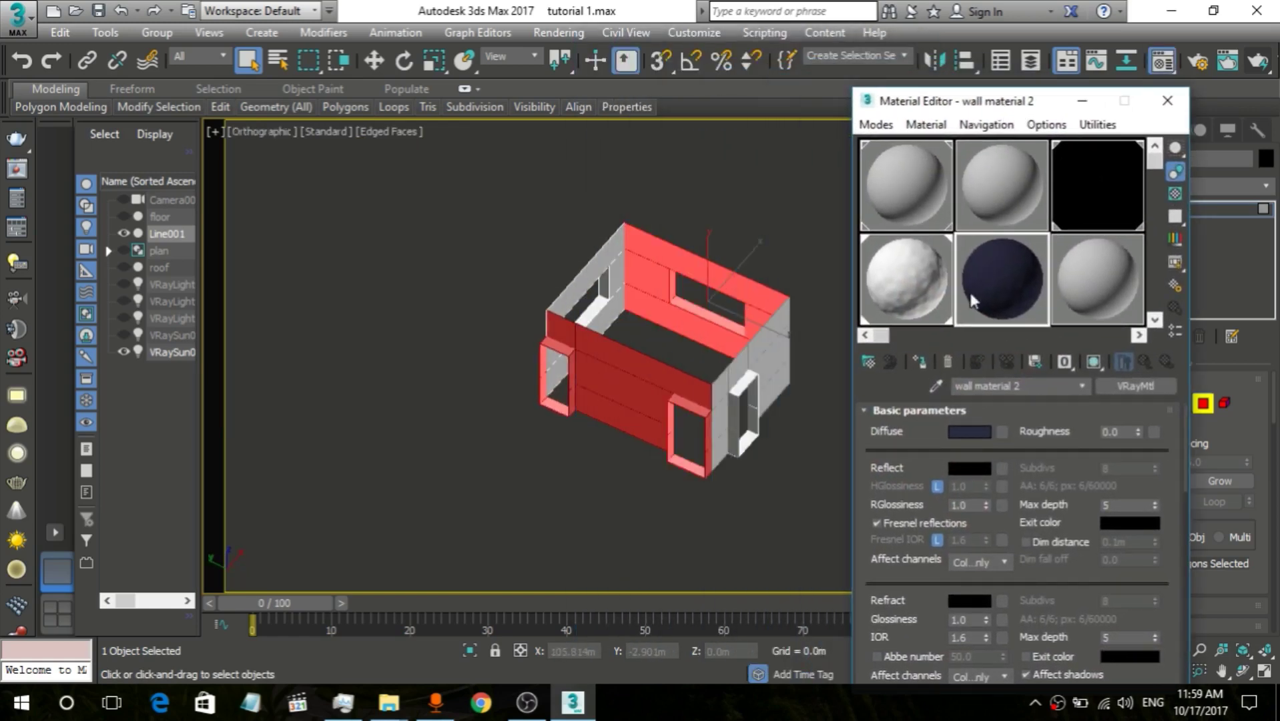
pyautogui.click(920, 364)
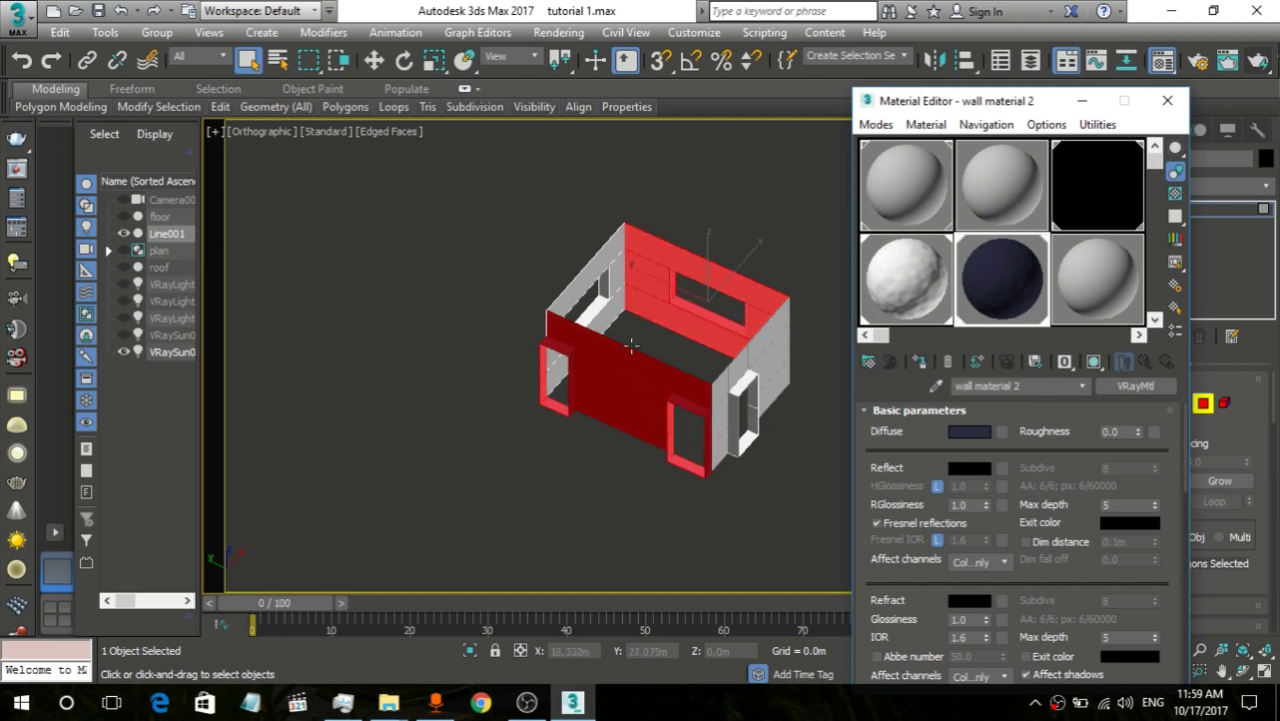
pyautogui.click(1168, 100)
# Step: Unhide all objects in the scene
pyautogui.scroll(5, 703, 322)
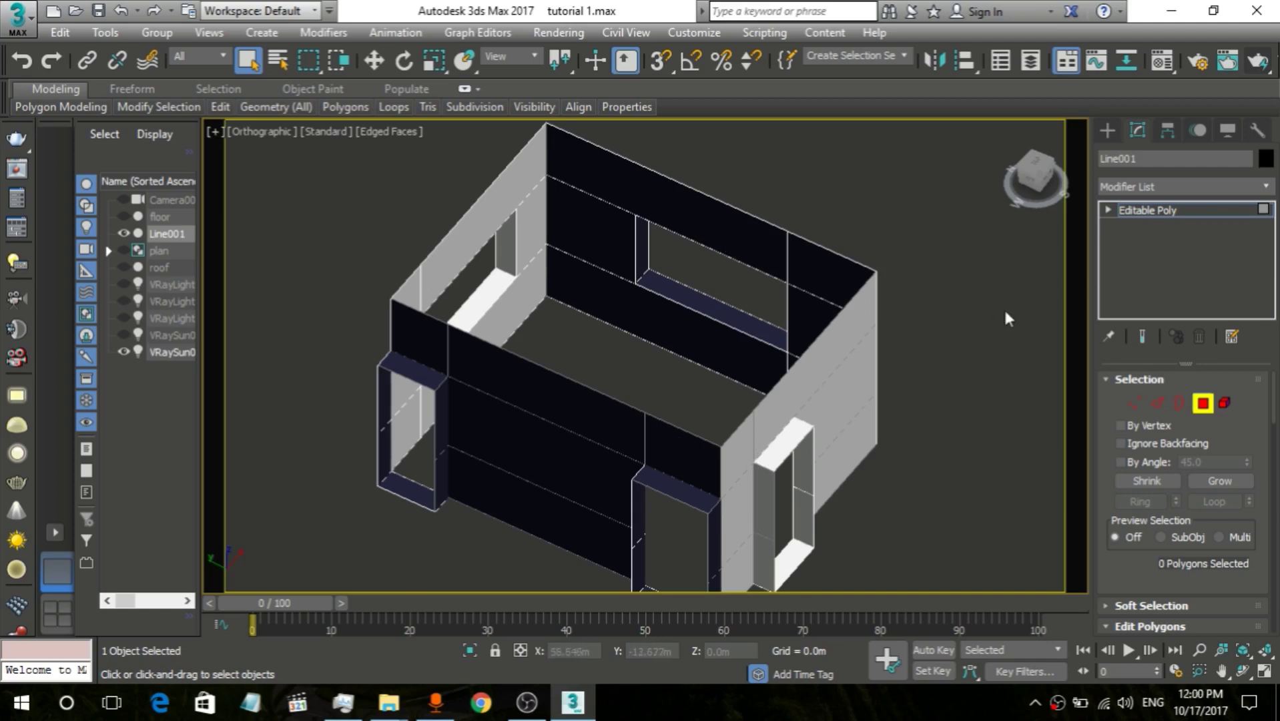
pyautogui.rightClick(927, 322)
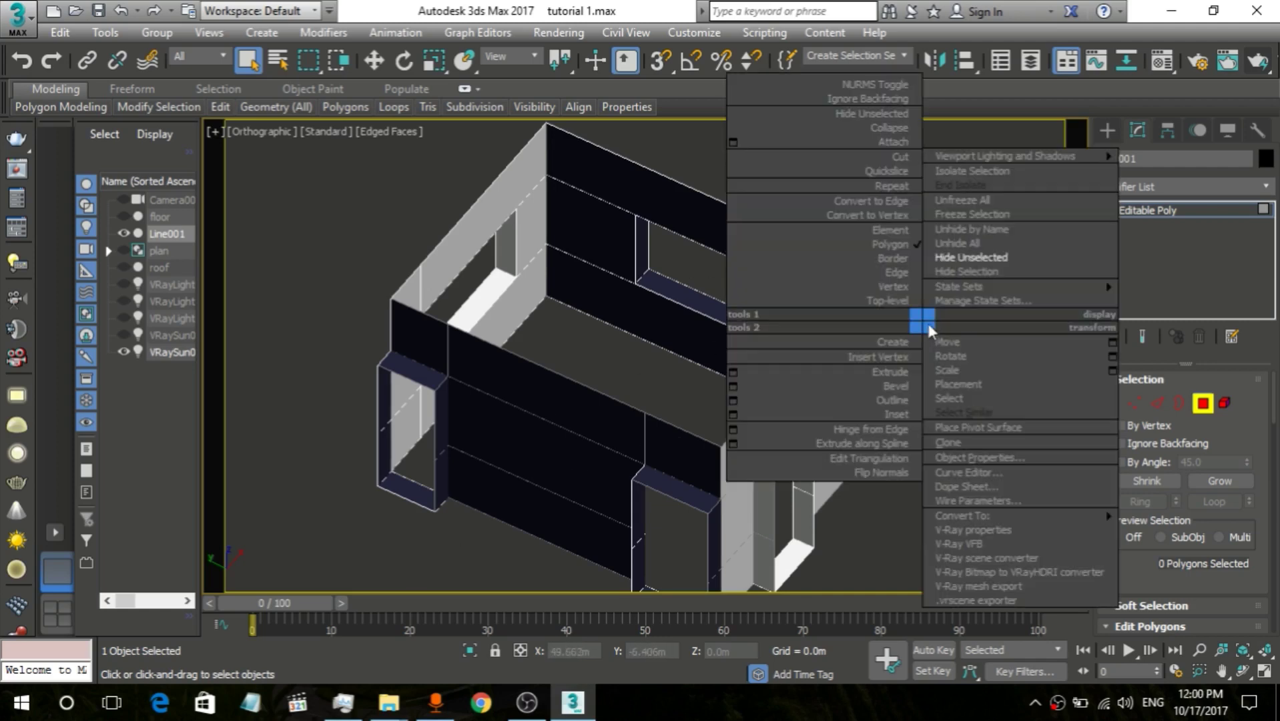
pyautogui.click(971, 244)
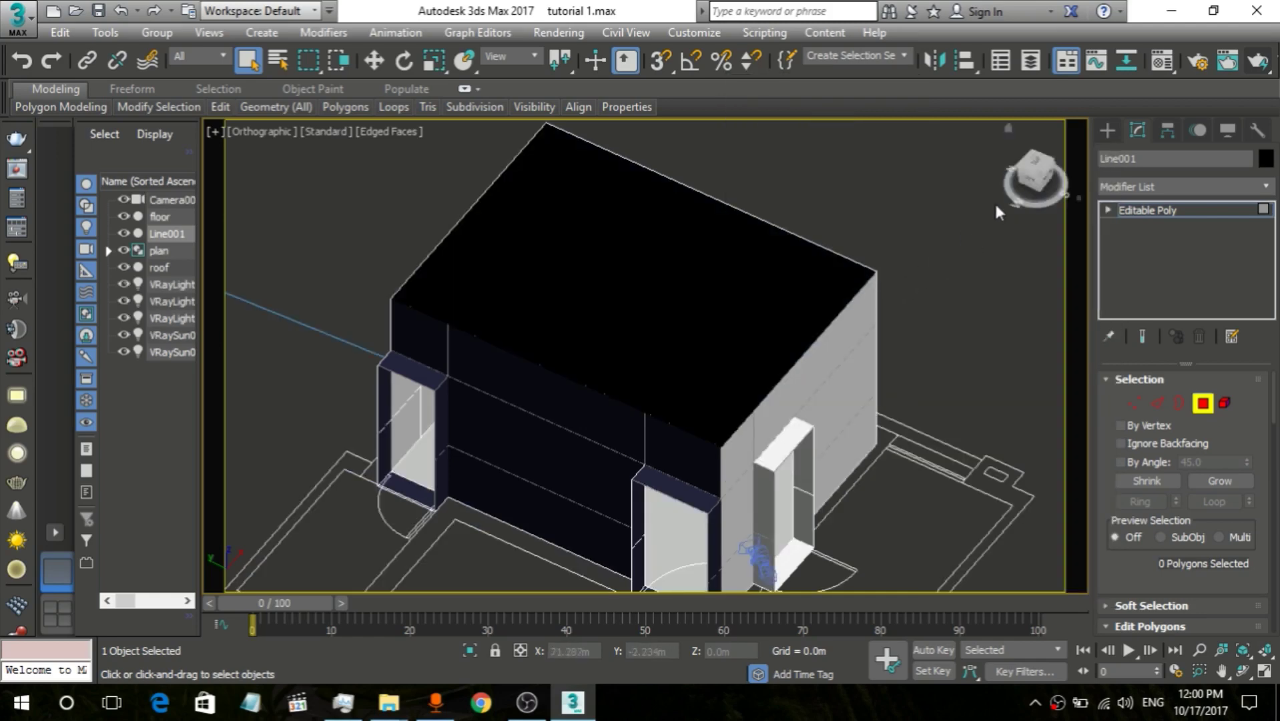
# Step: Leave polygon editing of the walls and hide the roof object
pyautogui.moveTo(1035, 175); pyautogui.dragTo(1048, 420)
pyautogui.keyDown('alt'); pyautogui.moveTo(588, 280); pyautogui.dragTo(591, 359, button='middle'); pyautogui.keyUp('alt')
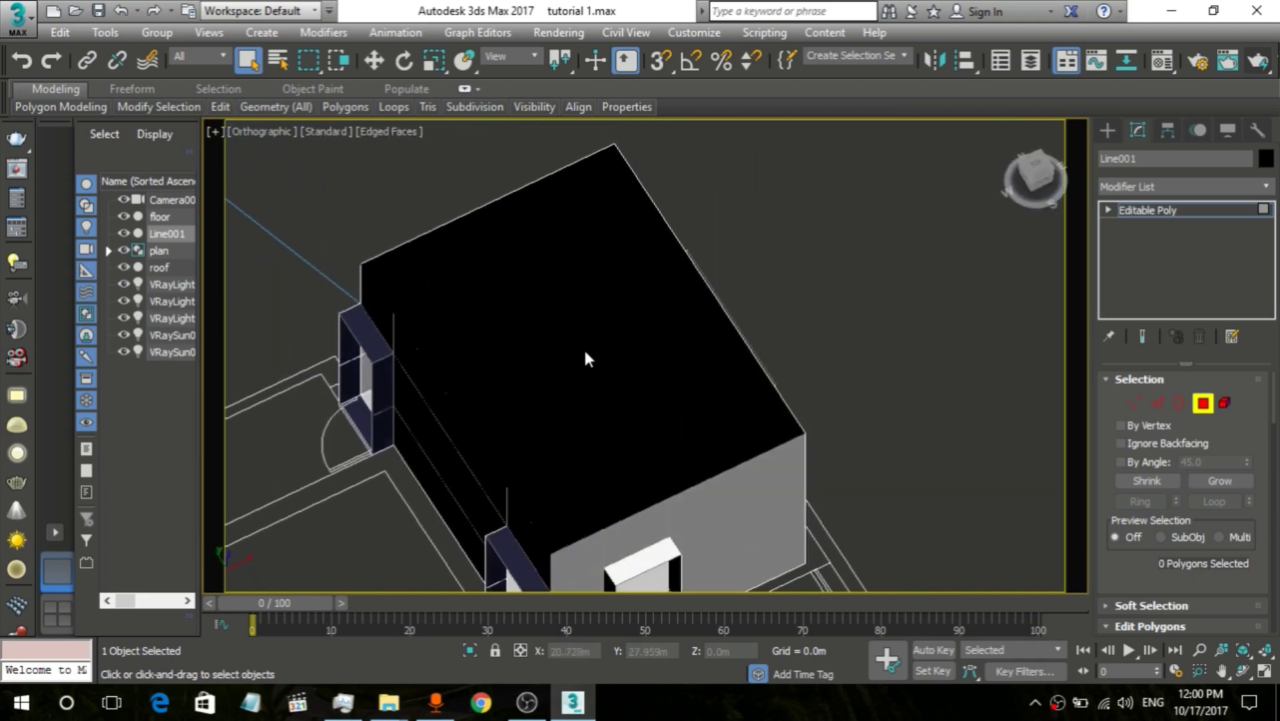
pyautogui.click(1208, 409)
pyautogui.click(1208, 409)
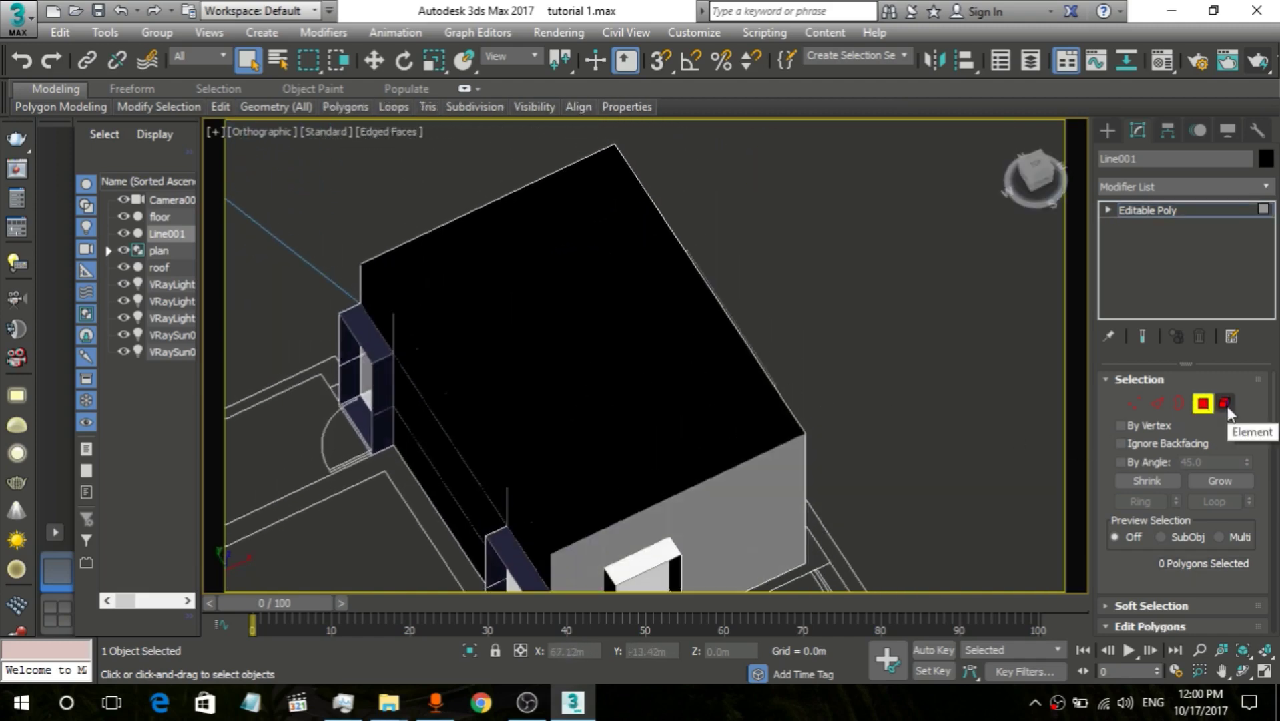
pyautogui.click(1223, 404)
pyautogui.click(1223, 404)
pyautogui.click(613, 382)
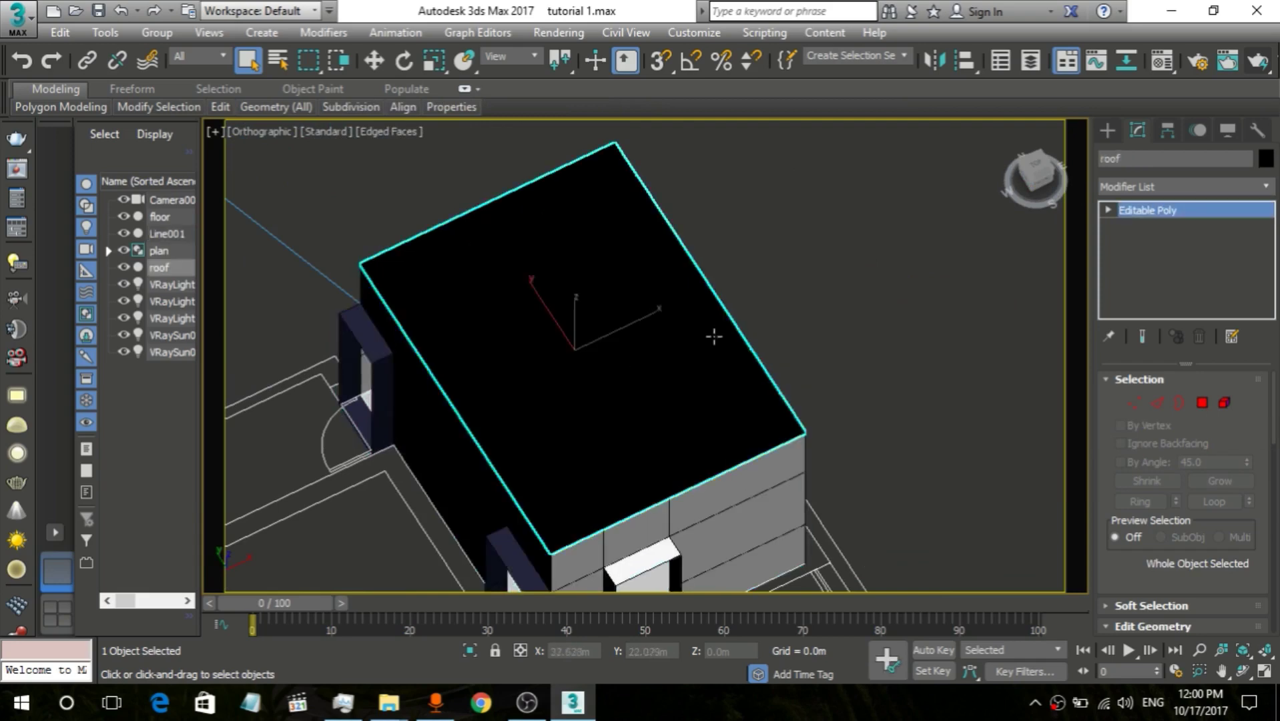
pyautogui.rightClick(802, 297)
pyautogui.click(891, 244)
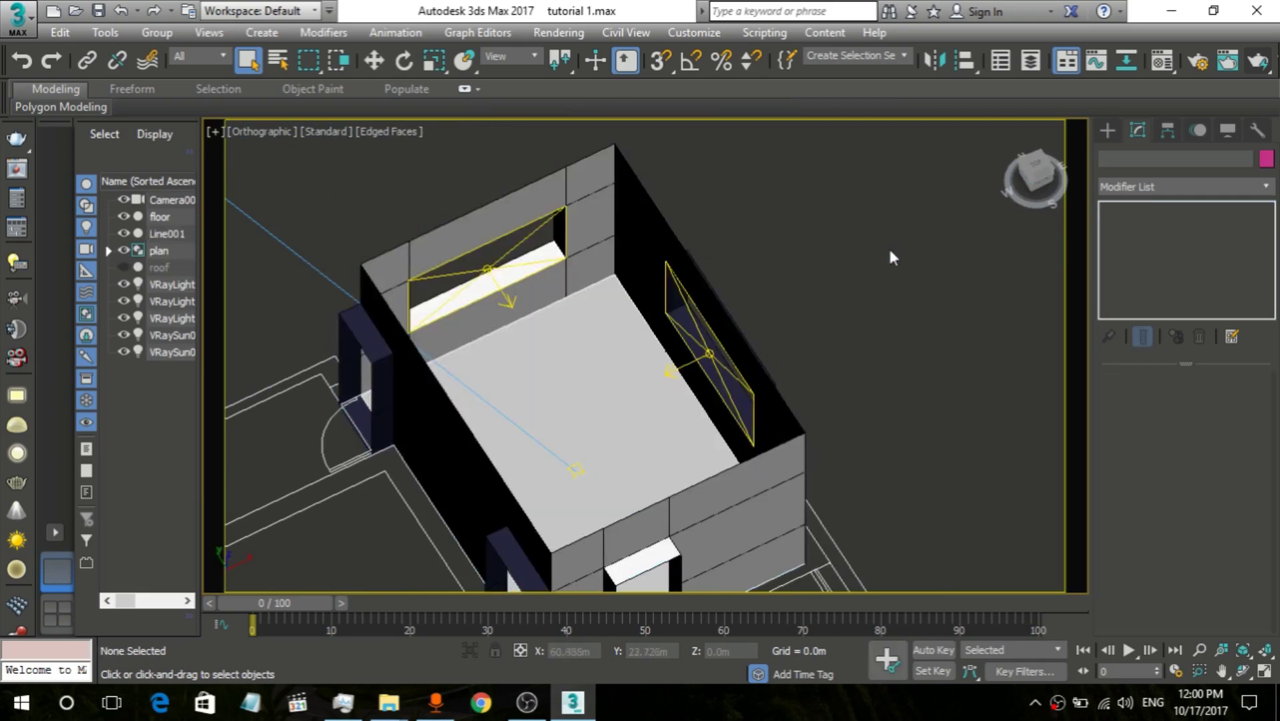
# Step: Select the room's floor and hide all unselected objects so only the floor is displayed
pyautogui.keyDown('alt'); pyautogui.moveTo(645, 356); pyautogui.dragTo(908, 249, button='middle'); pyautogui.keyUp('alt')
pyautogui.click(638, 283)
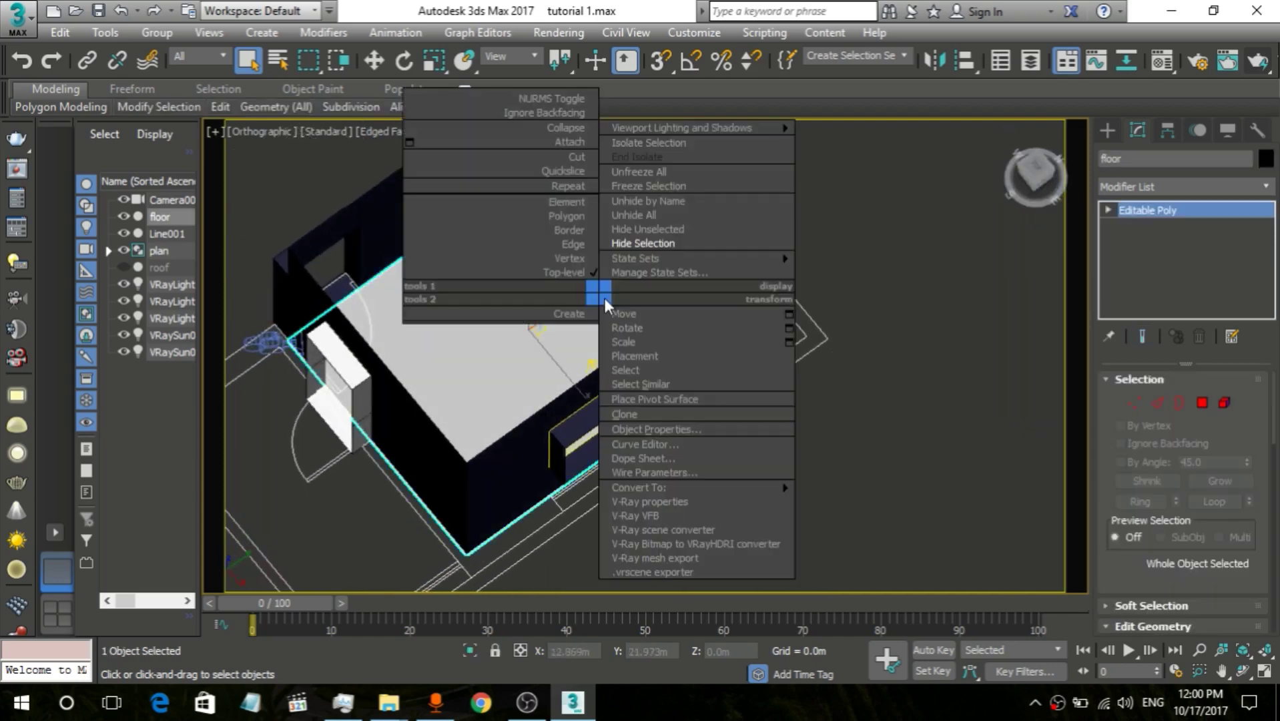
pyautogui.rightClick(603, 297)
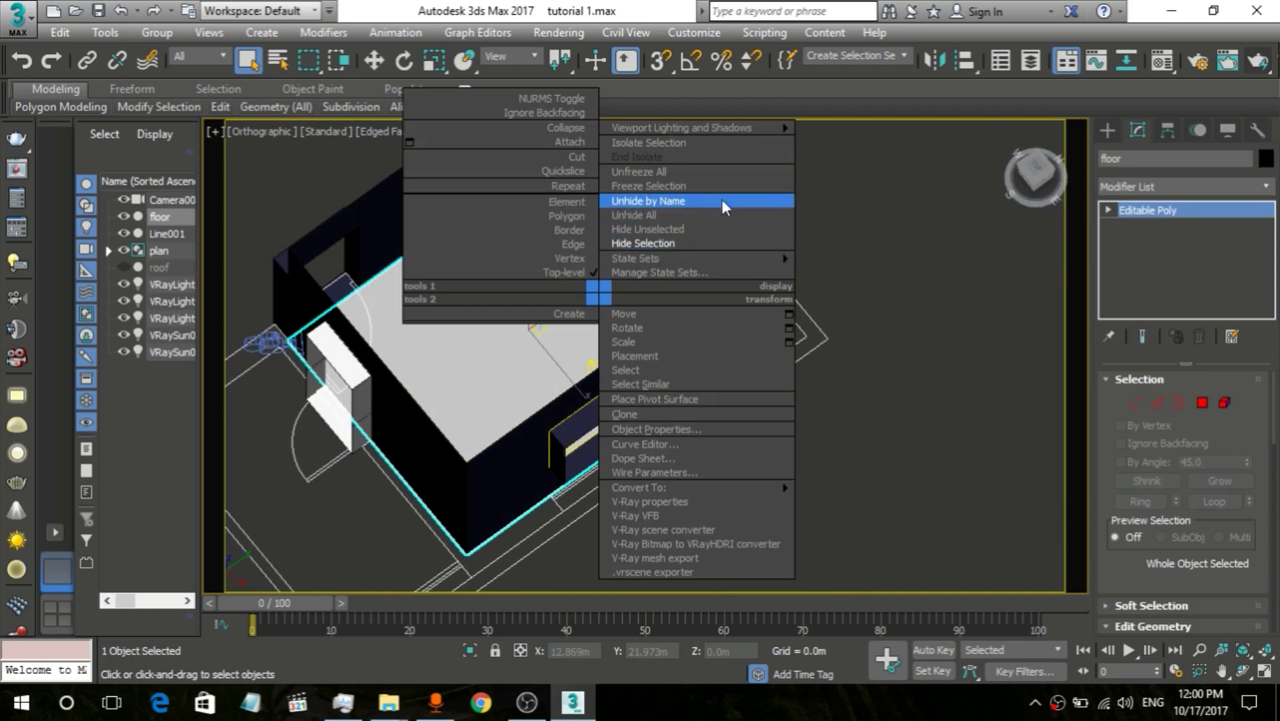
pyautogui.click(708, 229)
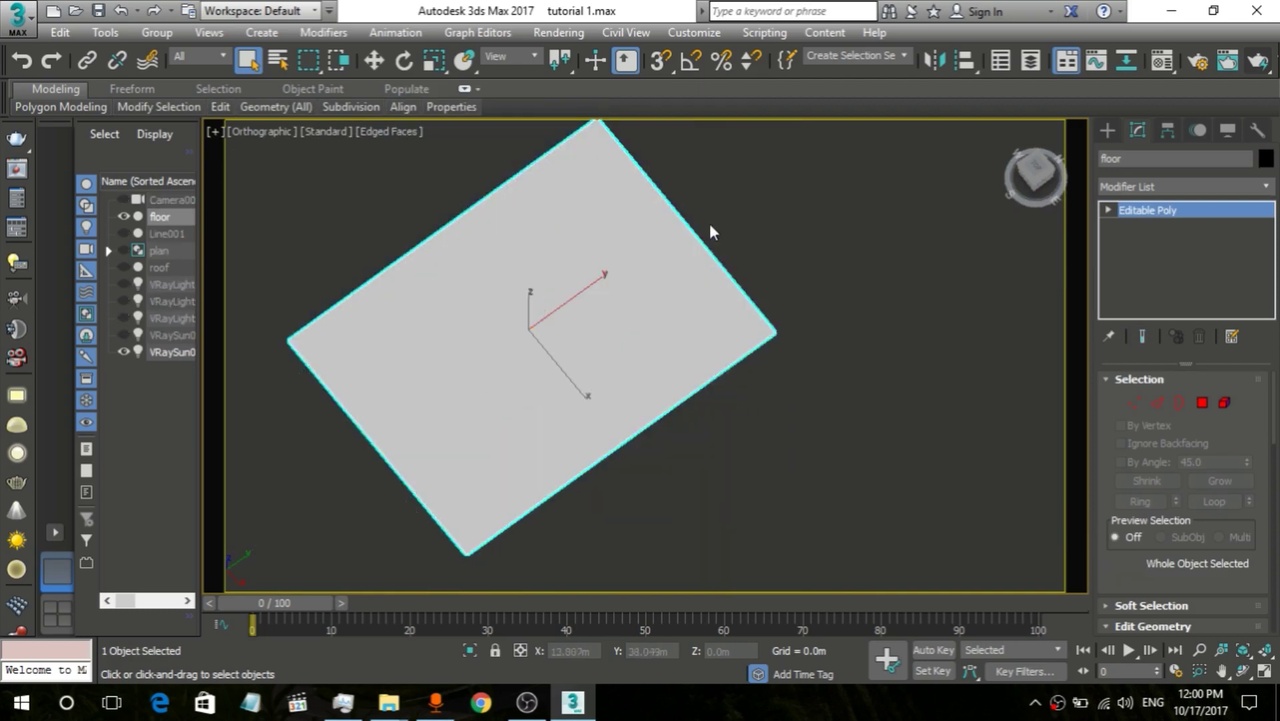
pyautogui.keyDown('alt'); pyautogui.moveTo(640, 354); pyautogui.dragTo(541, 353, button='middle'); pyautogui.keyUp('alt')
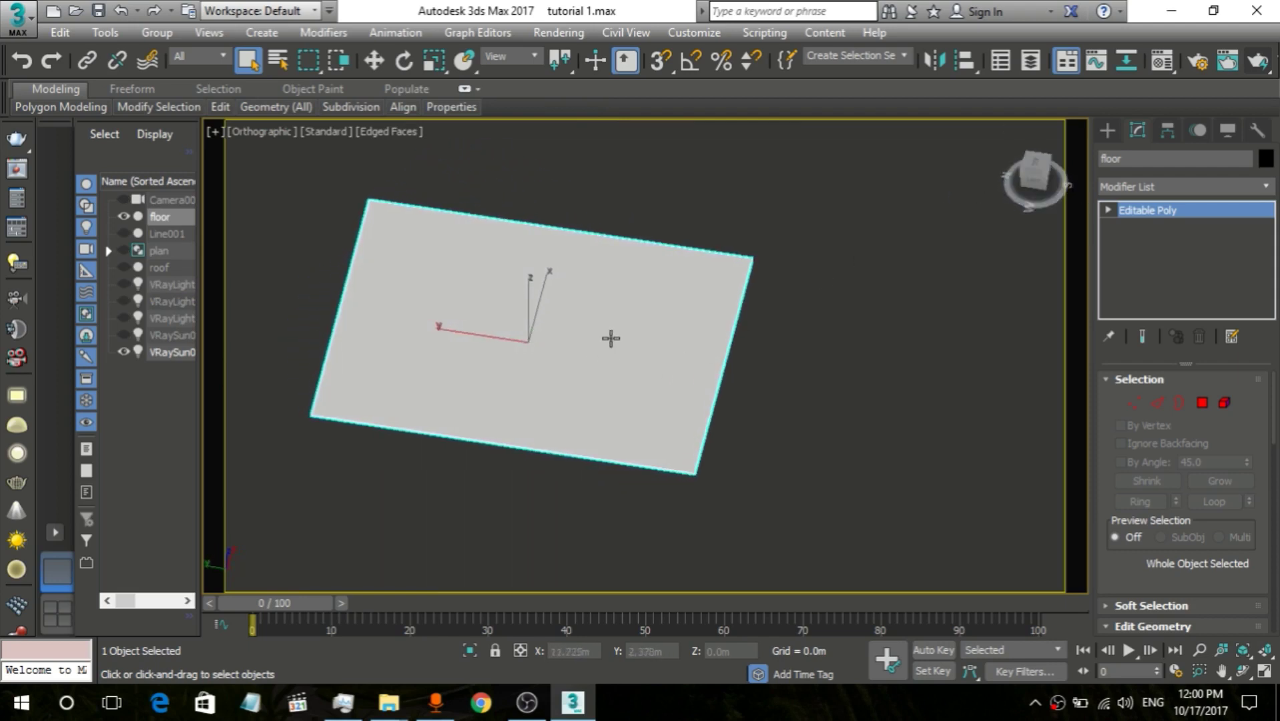
pyautogui.scroll(5, 612, 339)
pyautogui.scroll(-5, 614, 334)
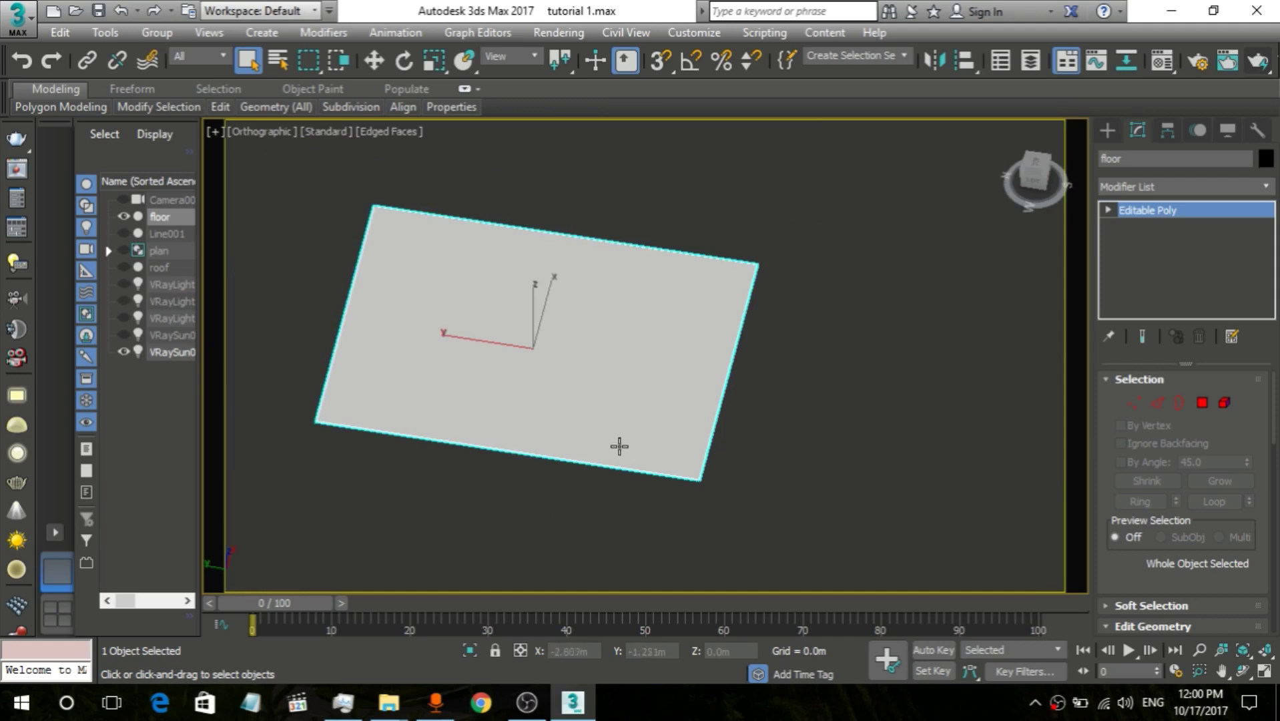
# Step: Name the unused sample material after the navy one "floor" in the Material Editor and change its type to VRayMtl
pyautogui.press('m')
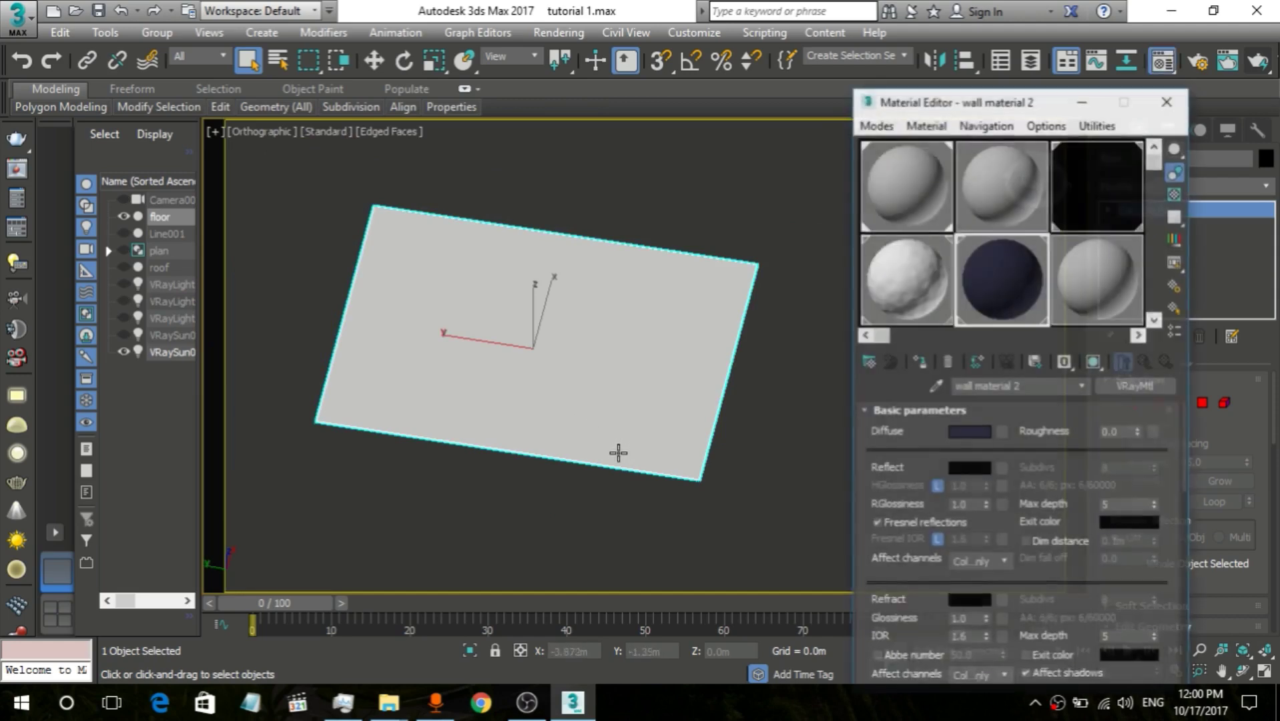
pyautogui.moveTo(1012, 107); pyautogui.dragTo(924, 77)
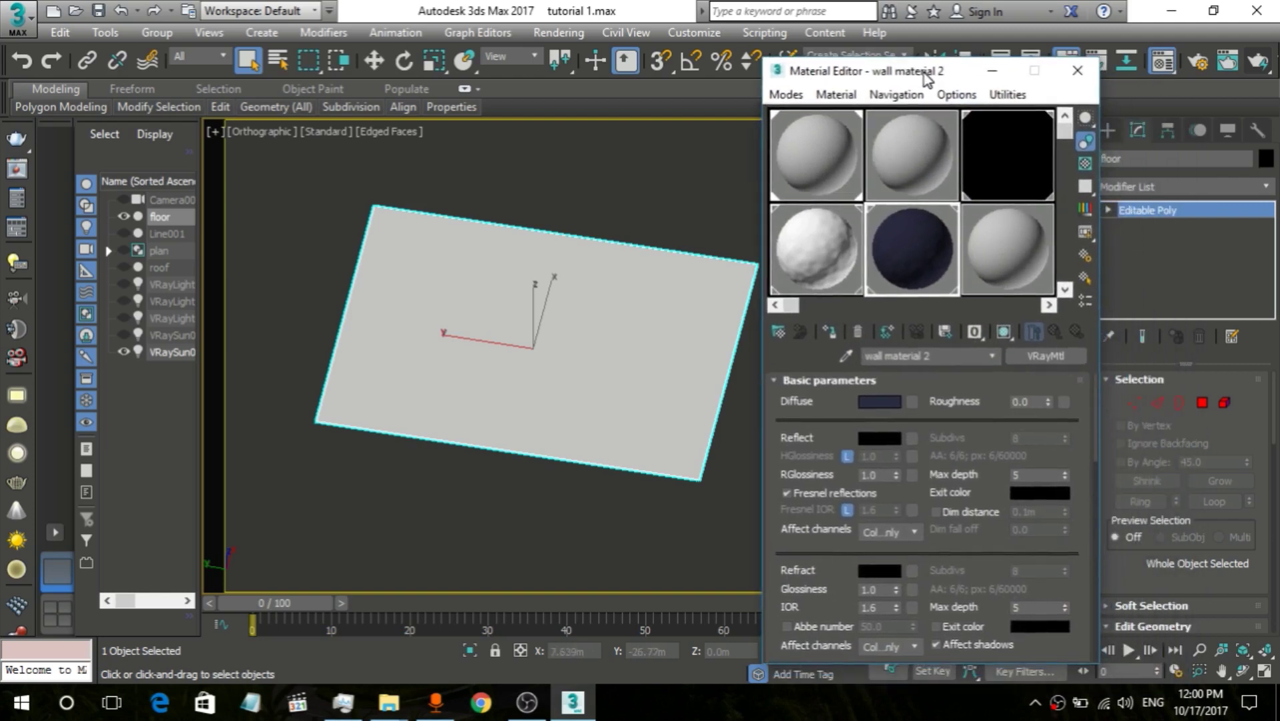
pyautogui.click(1008, 244)
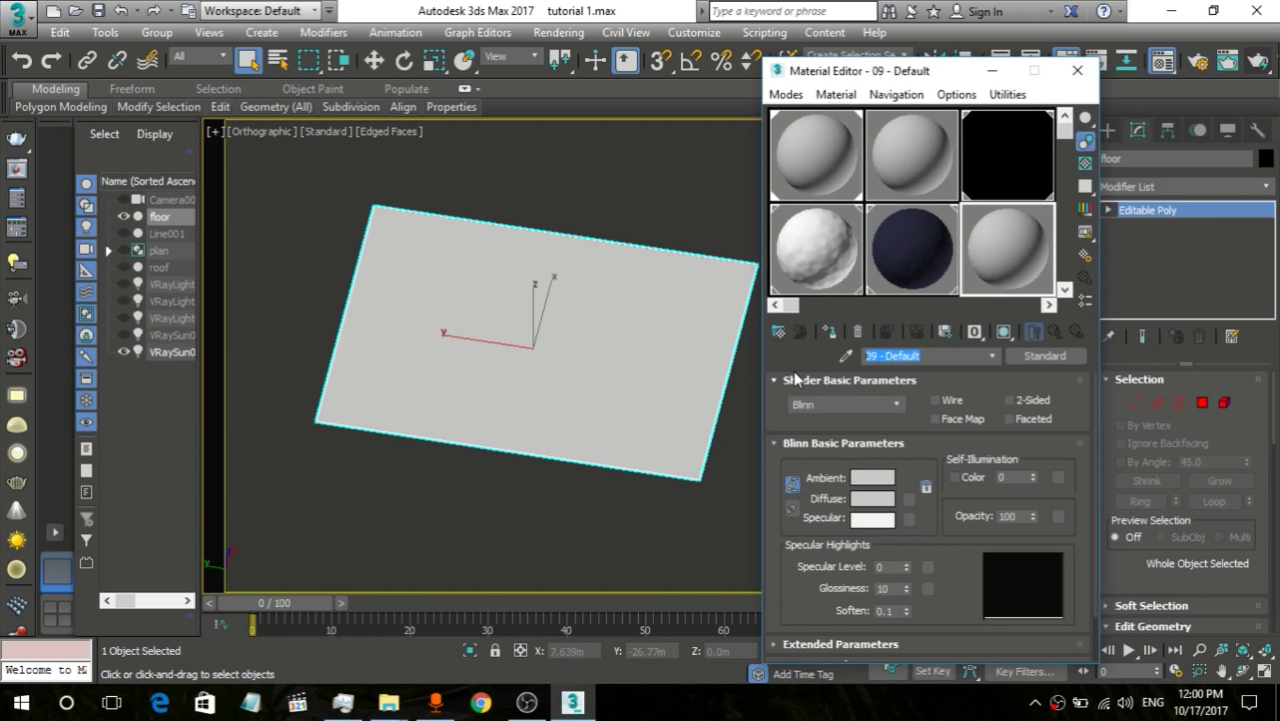
pyautogui.write('floor')
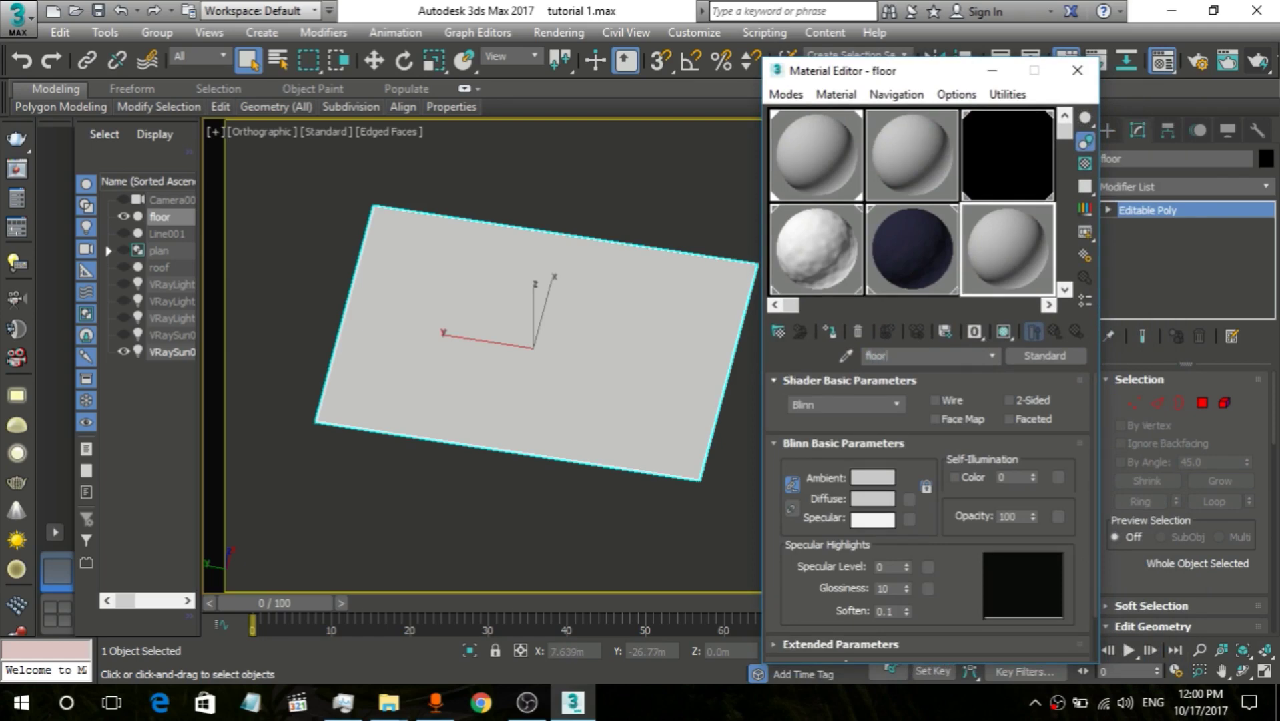
pyautogui.click(1039, 358)
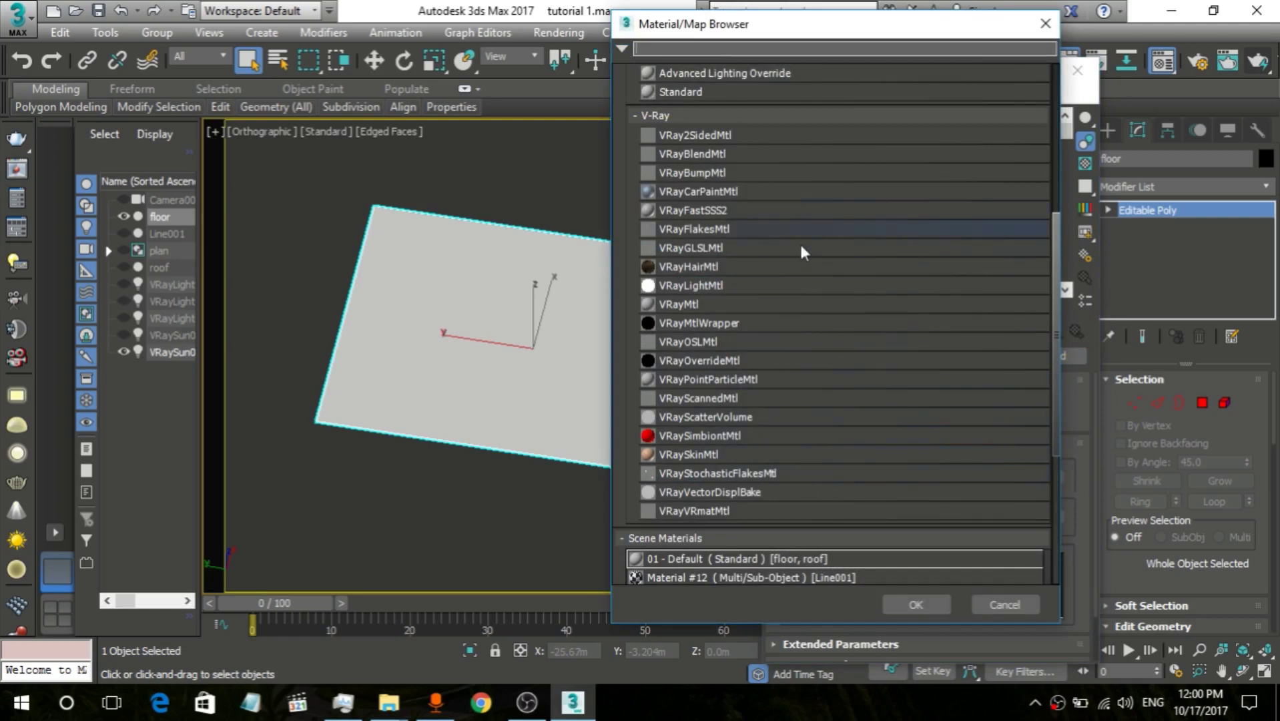
pyautogui.click(725, 306)
pyautogui.click(926, 603)
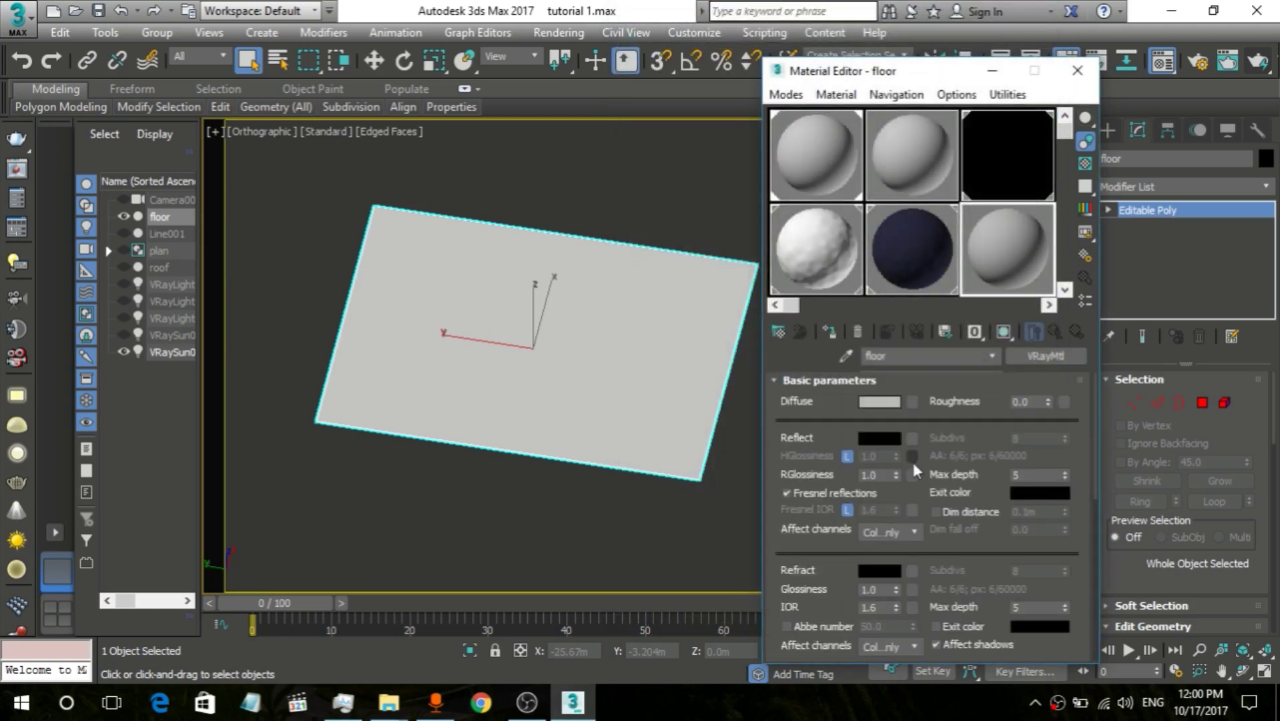
# Step: Assign a Bitmap to the floor material's diffuse using the dark wood plank image 123 from folder 161550, accepting the default image file list options
pyautogui.click(912, 403)
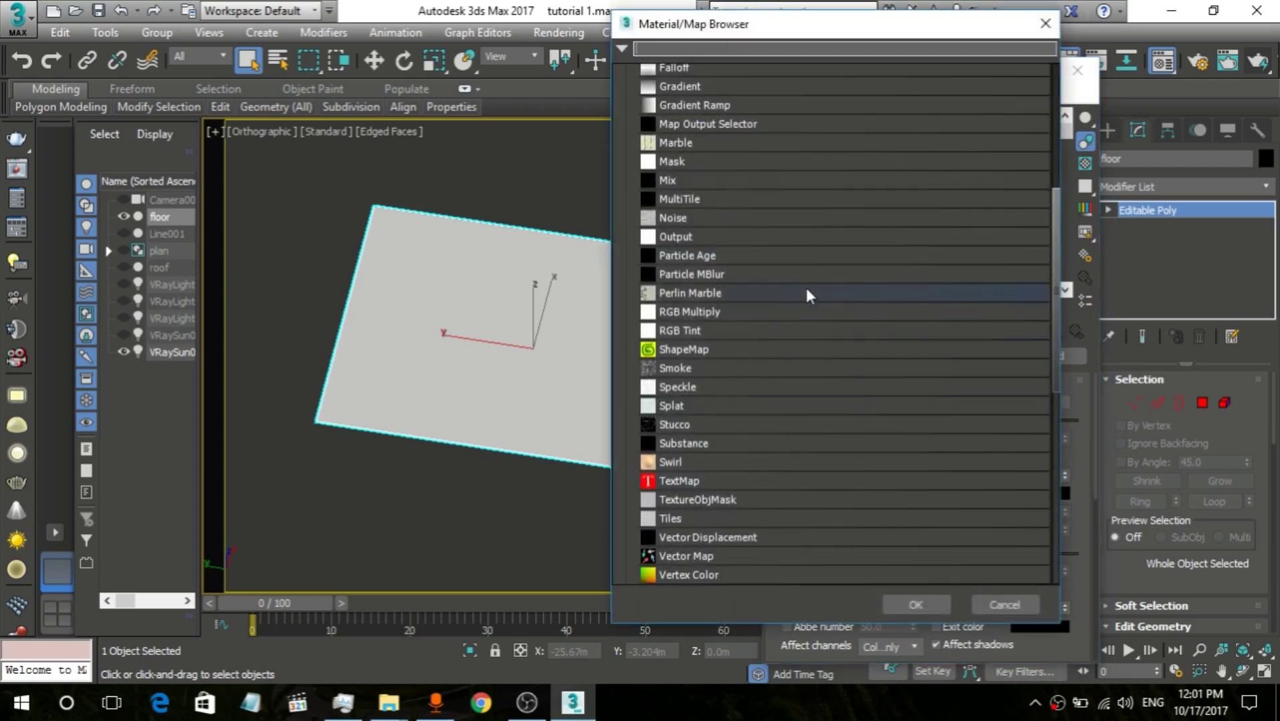
pyautogui.scroll(10, 786, 93)
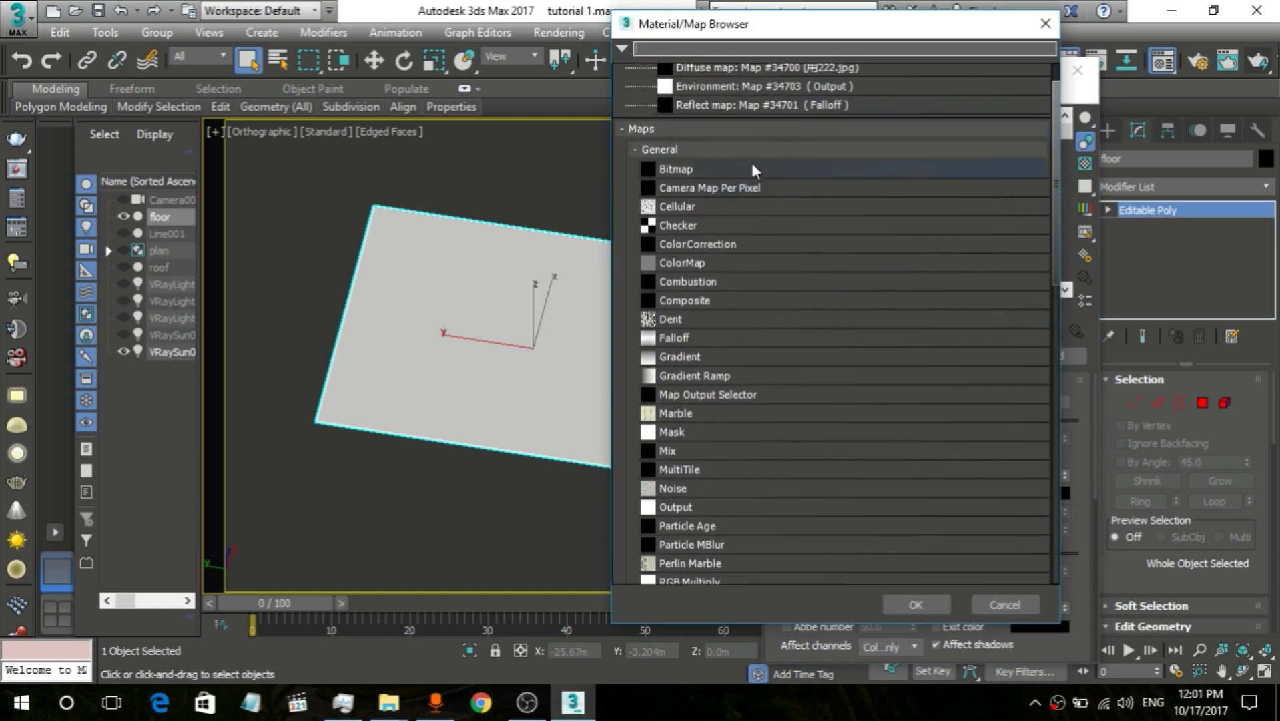
pyautogui.click(751, 167)
pyautogui.click(901, 600)
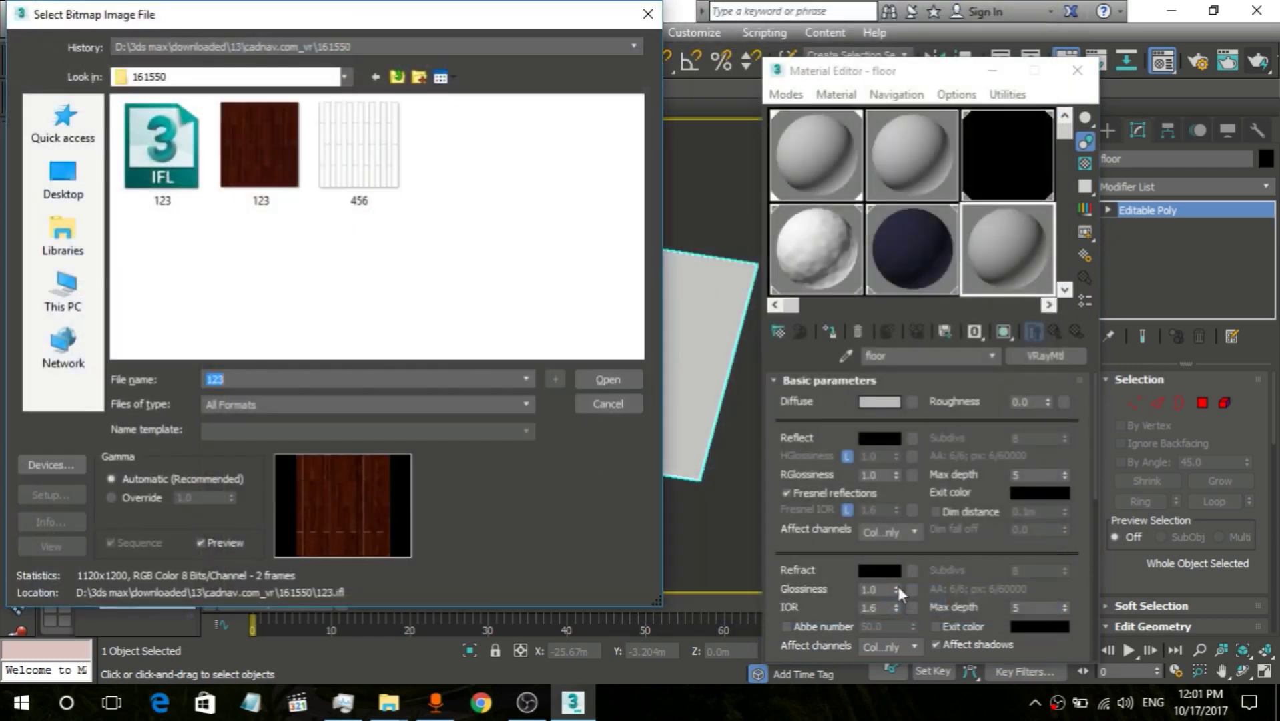
pyautogui.click(279, 145)
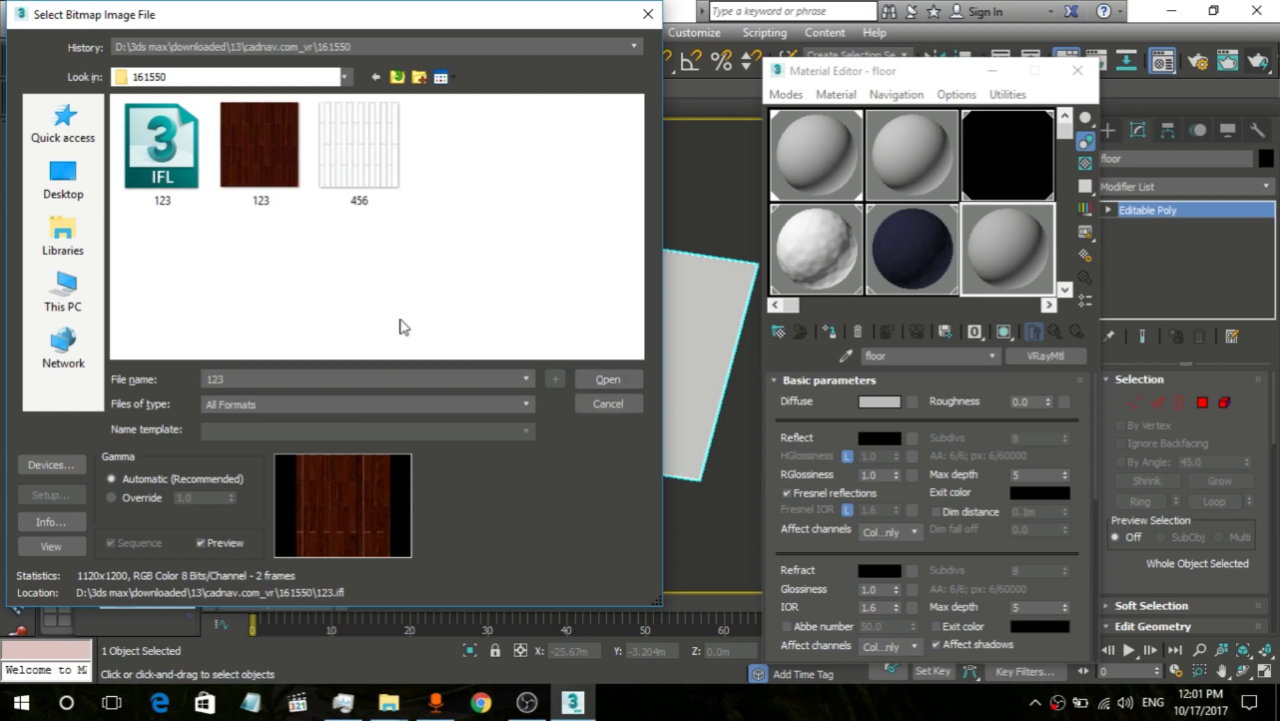
pyautogui.click(264, 187)
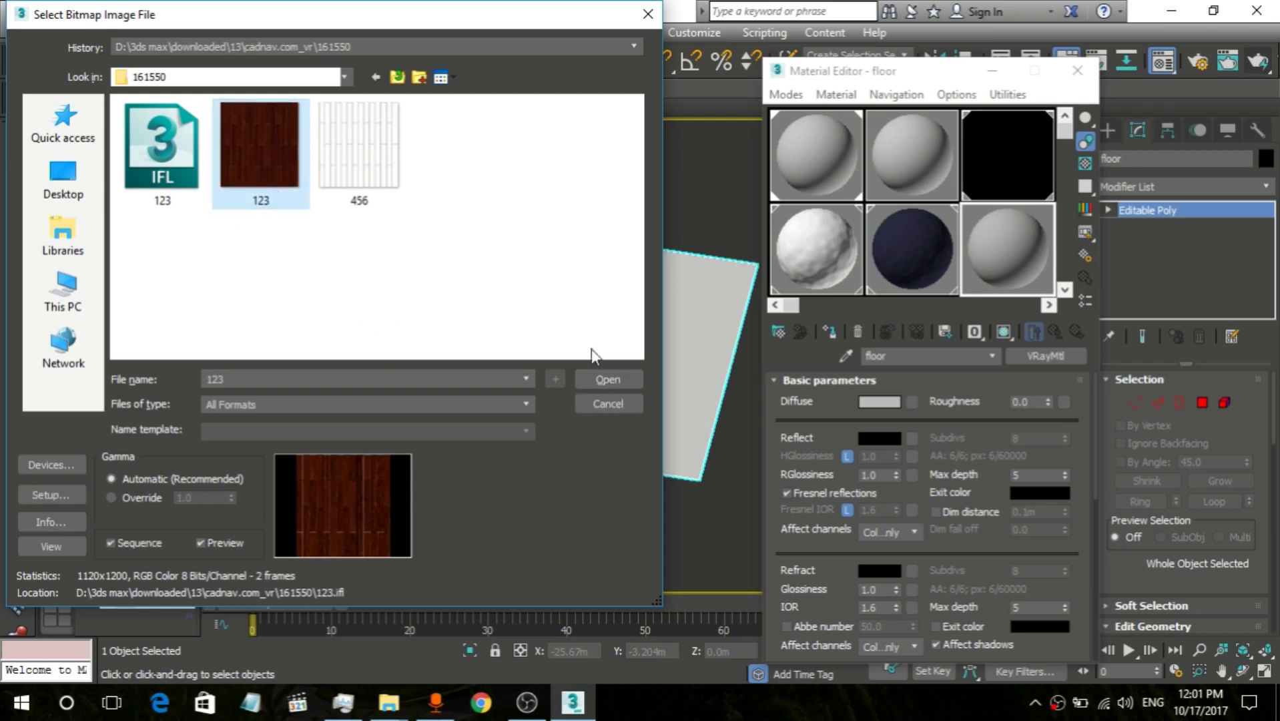
pyautogui.click(632, 379)
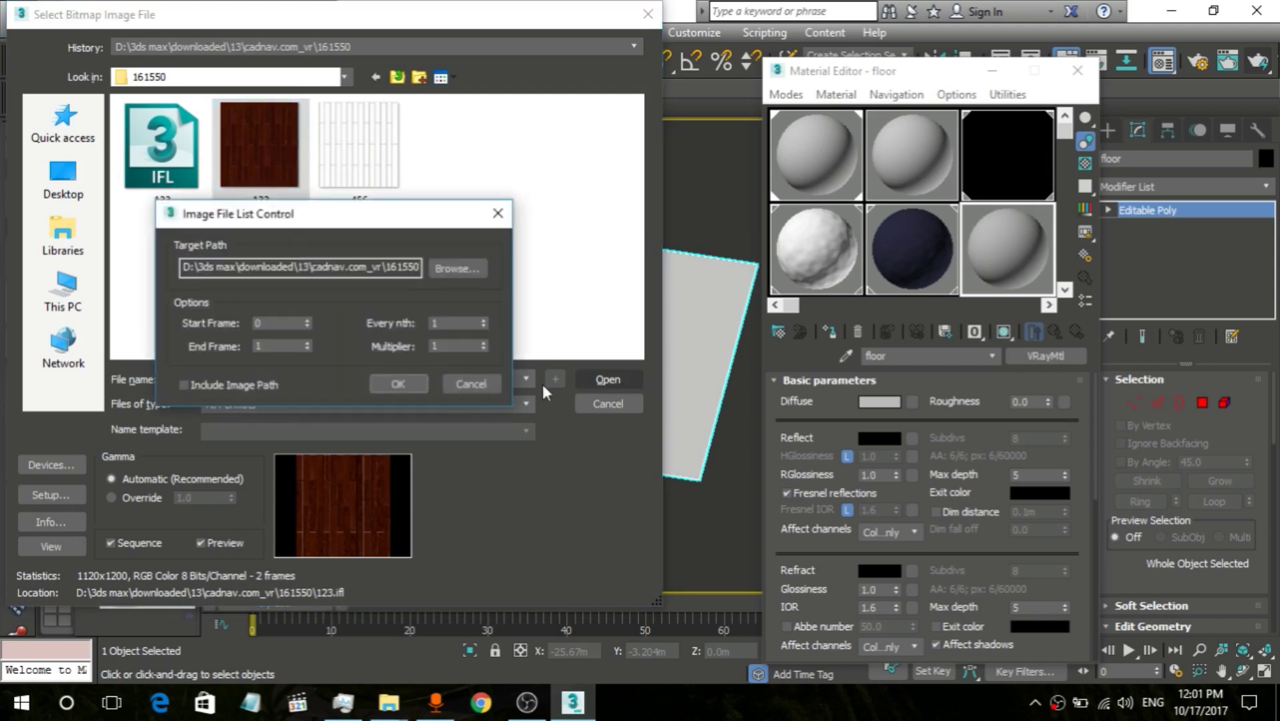
pyautogui.click(399, 383)
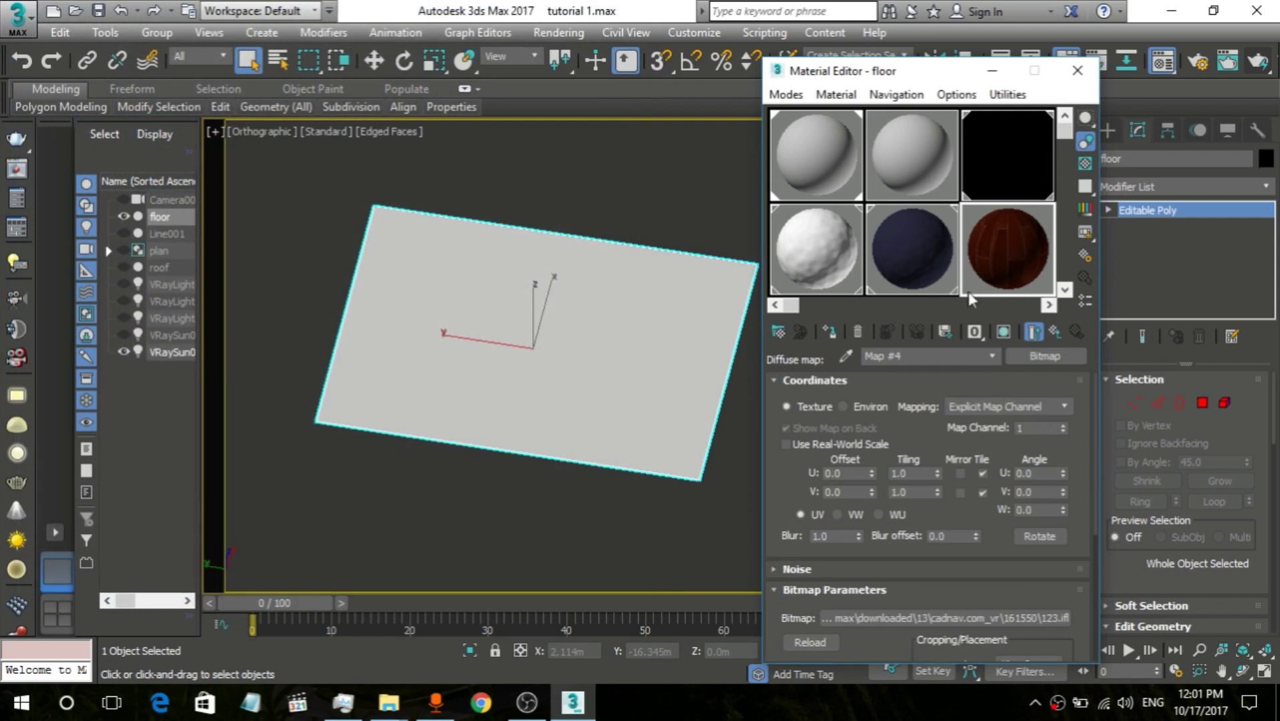
# Step: Open a magnified preview of the floor sample and return from the diffuse map to the floor material's parameters
pyautogui.doubleClick(999, 236)
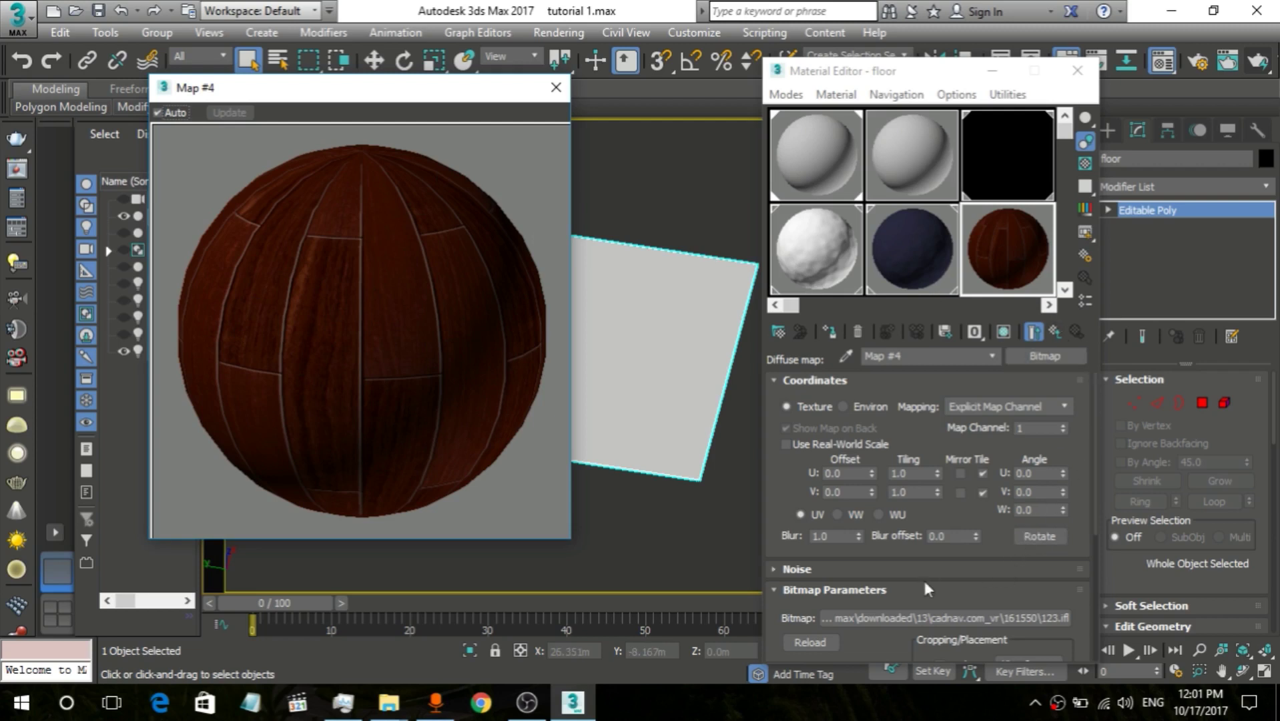
pyautogui.moveTo(987, 550); pyautogui.dragTo(984, 454)
pyautogui.scroll(3, 998, 414)
pyautogui.click(992, 356)
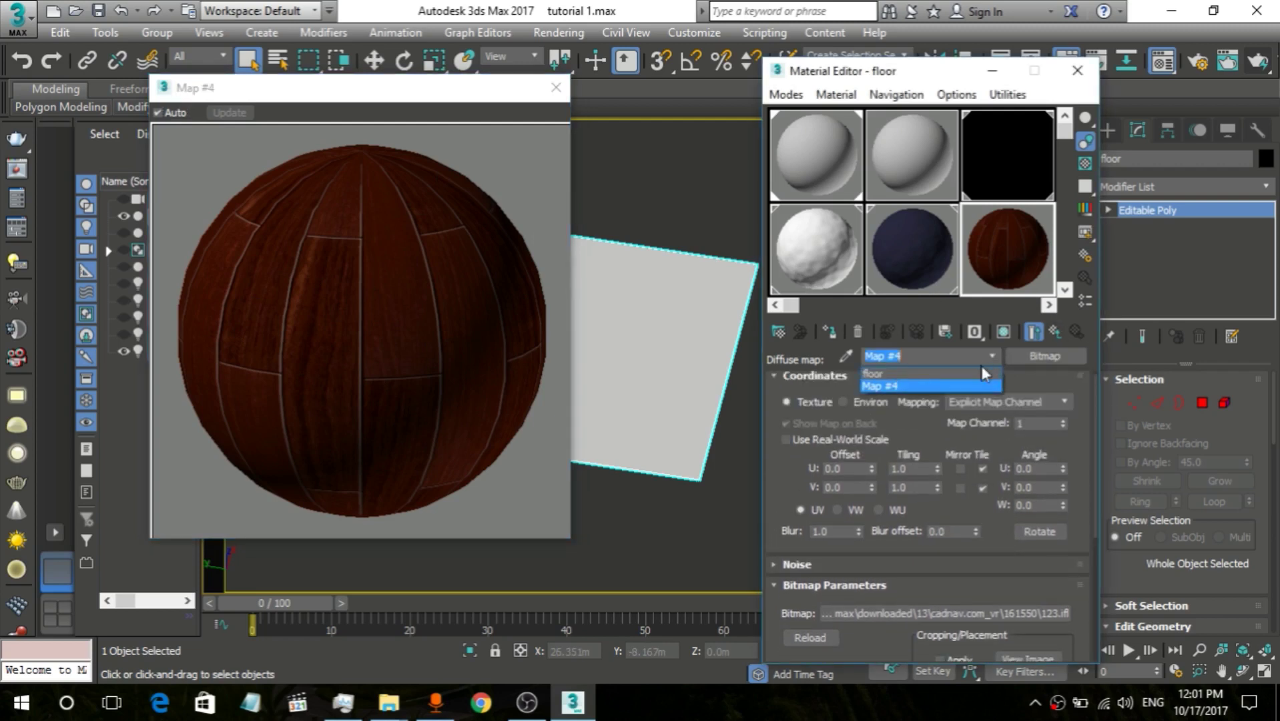
pyautogui.click(973, 372)
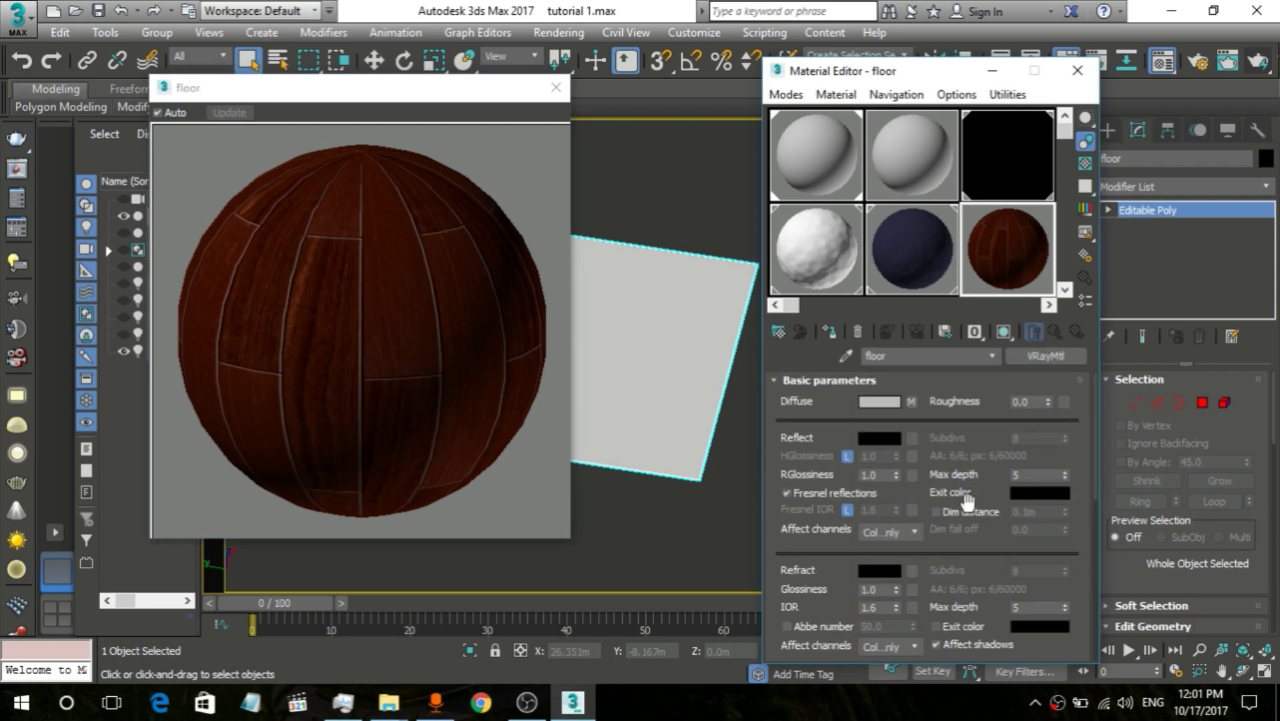
# Step: Assign a Bitmap with the wood plank image 123 to the floor material's bump slot, and return to the material's parameters
pyautogui.moveTo(991, 554); pyautogui.dragTo(989, 327)
pyautogui.click(844, 592)
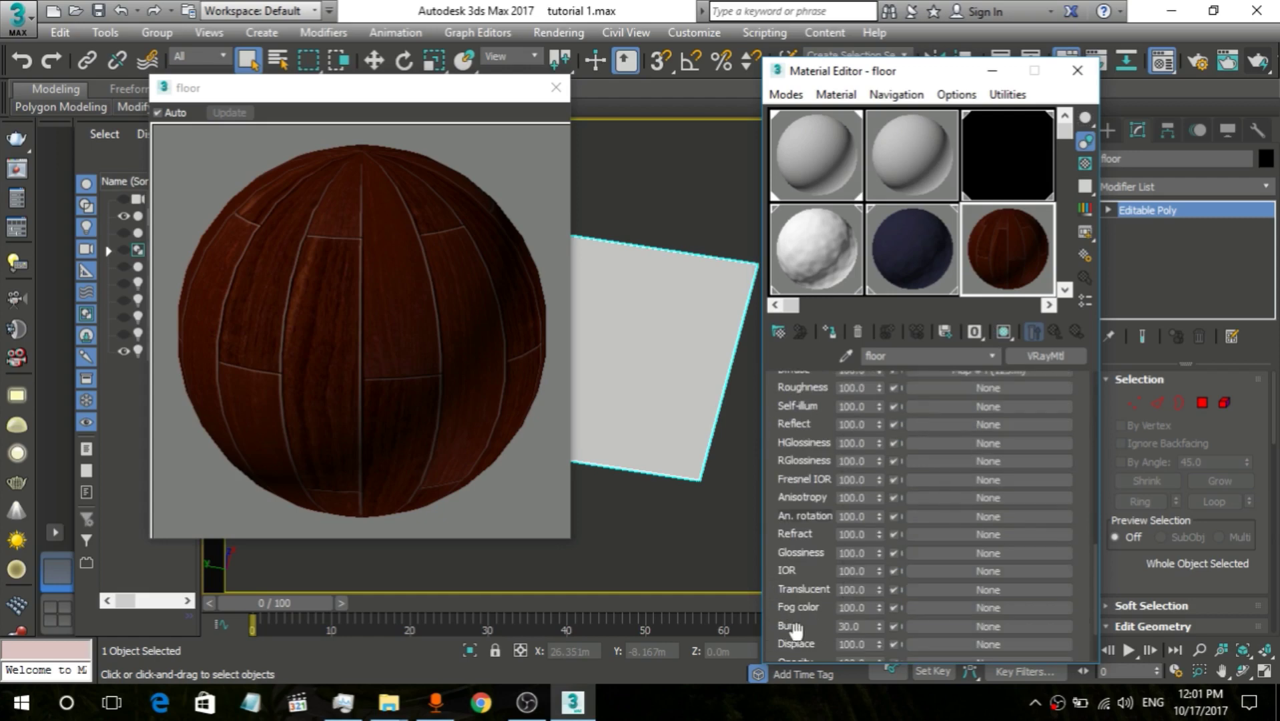
pyautogui.click(969, 626)
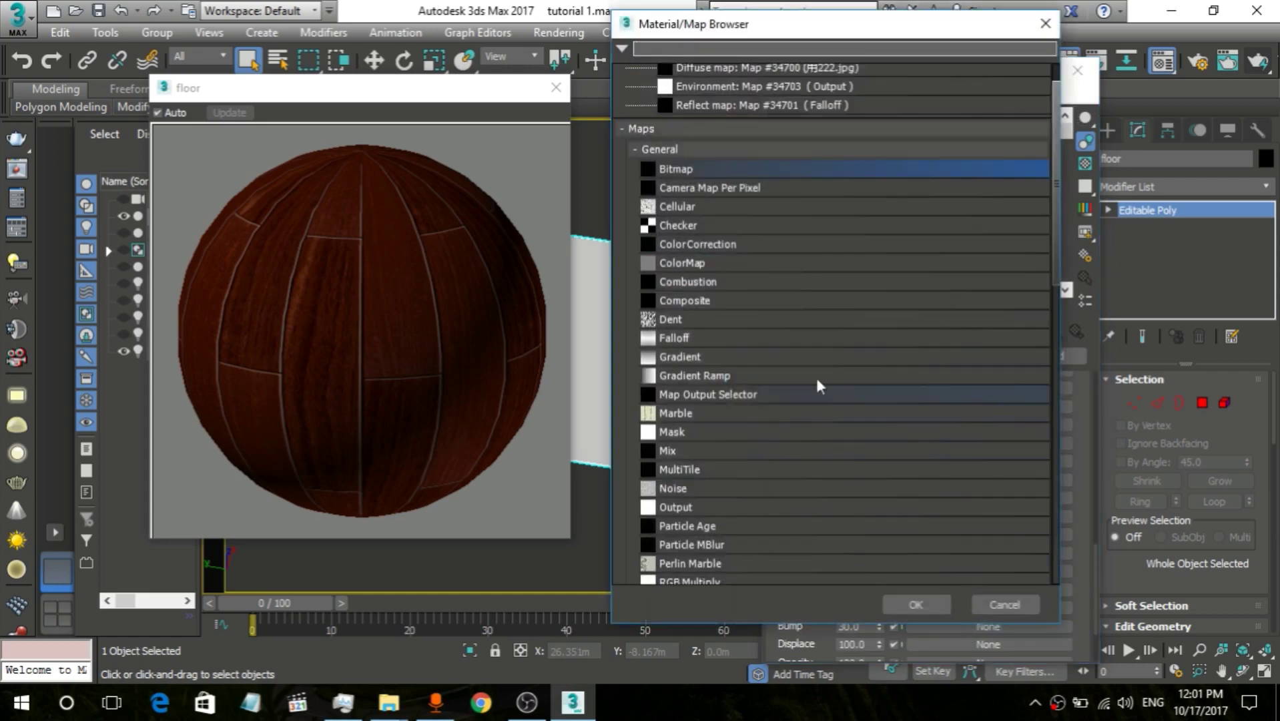
pyautogui.click(917, 604)
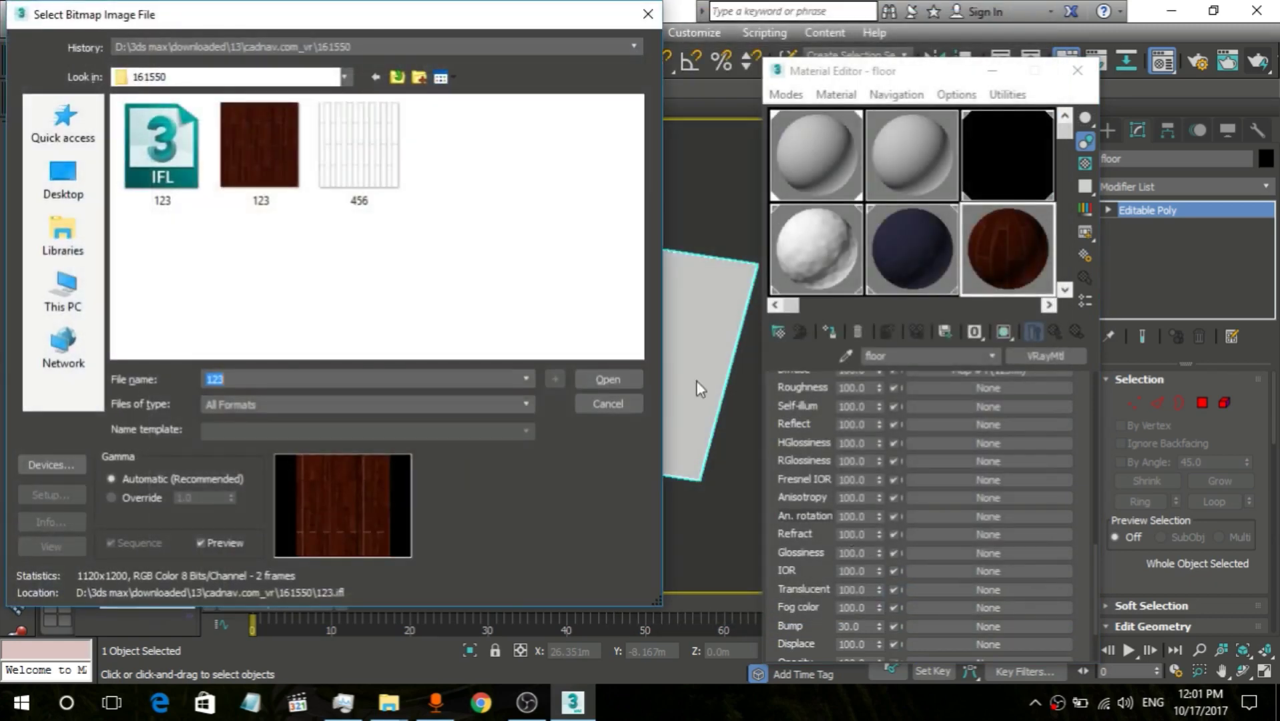
pyautogui.click(376, 164)
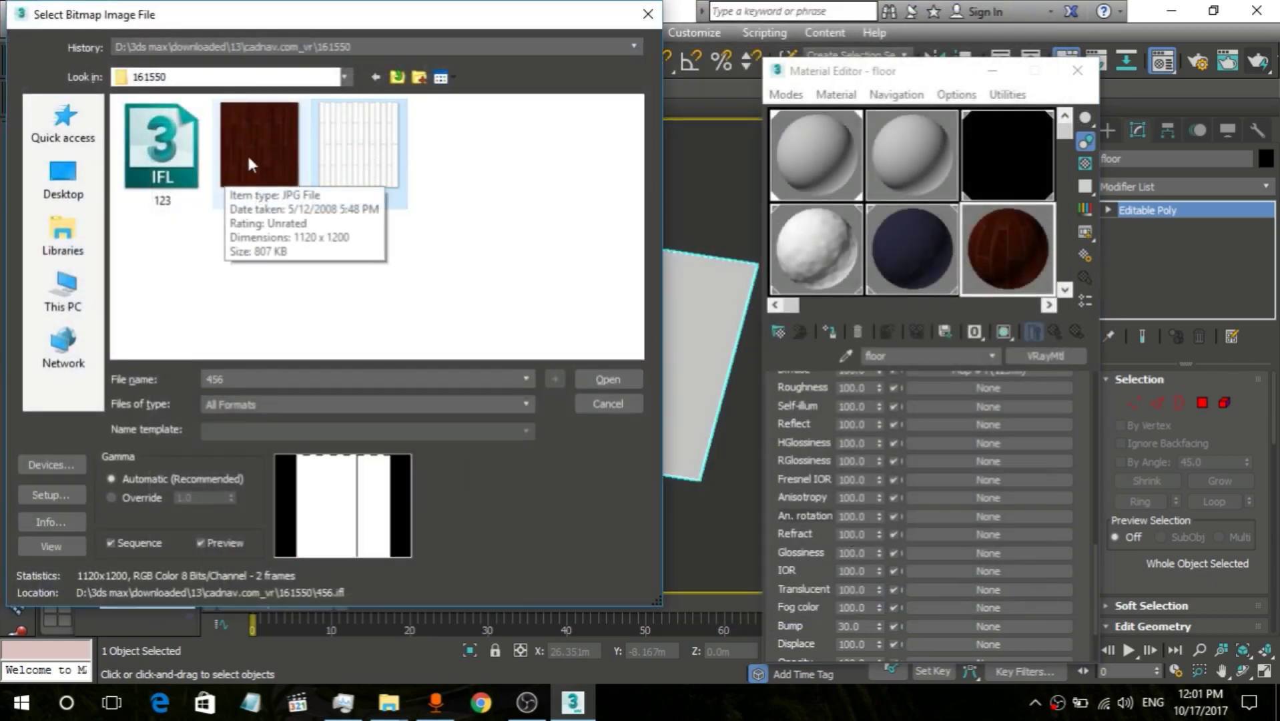
pyautogui.click(618, 379)
pyautogui.click(410, 384)
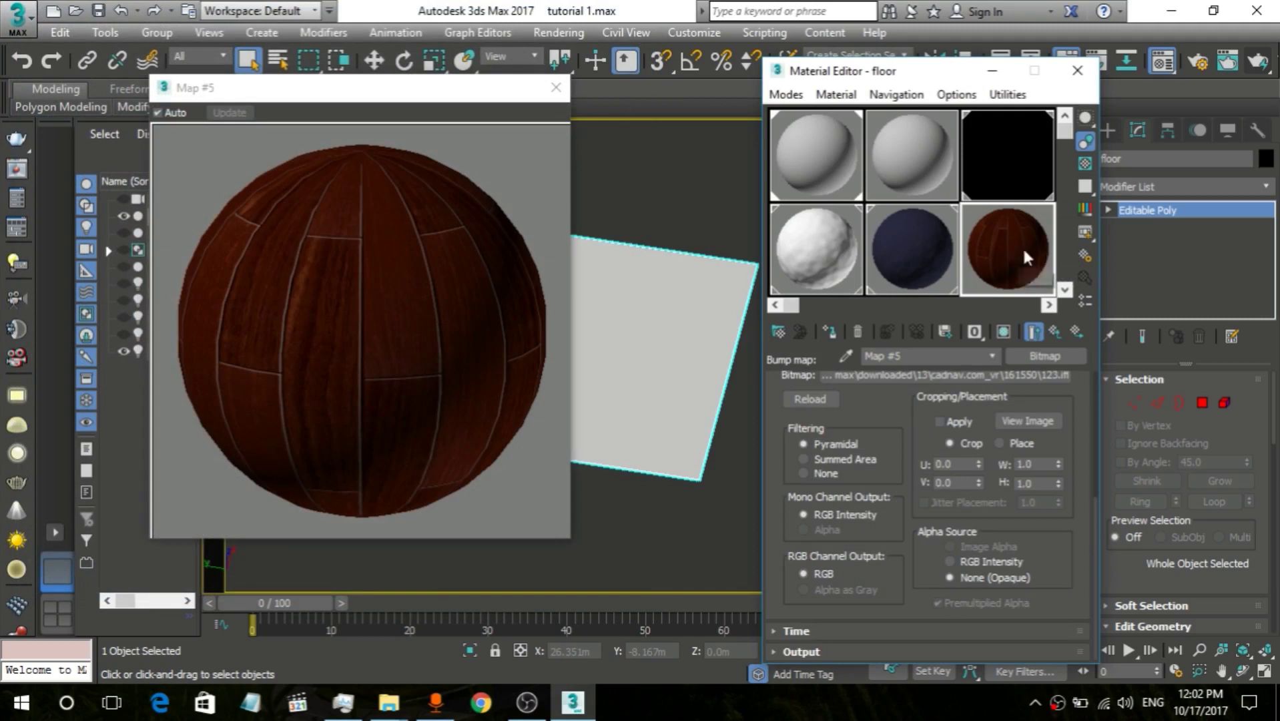
pyautogui.click(992, 356)
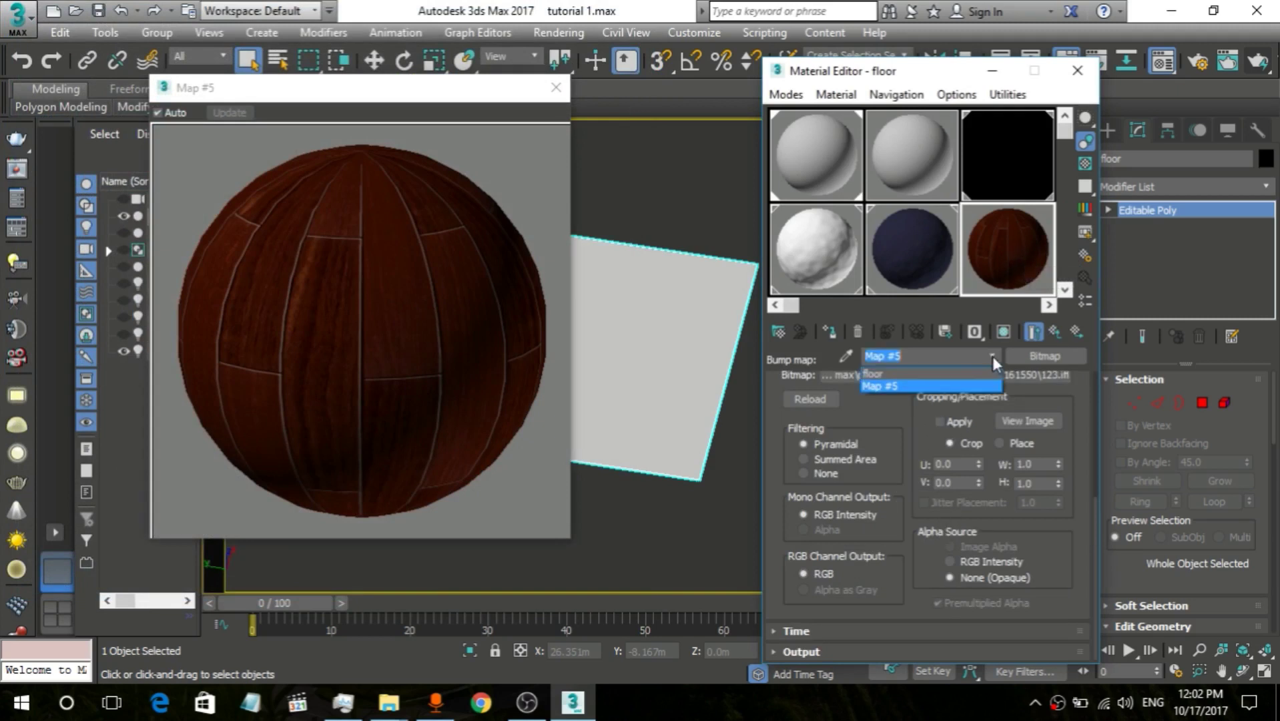
pyautogui.click(948, 372)
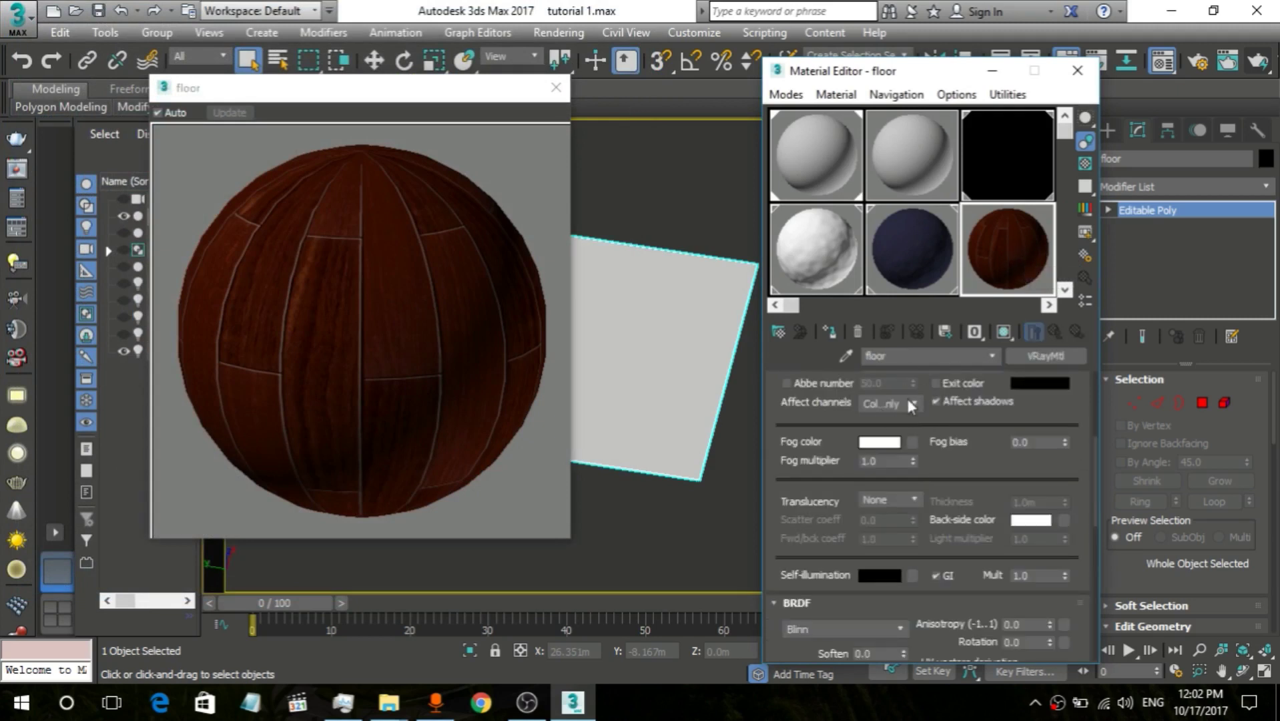
# Step: Enlarge the floor material's preview window to inspect the wood texture more closely
pyautogui.scroll(5, 986, 442)
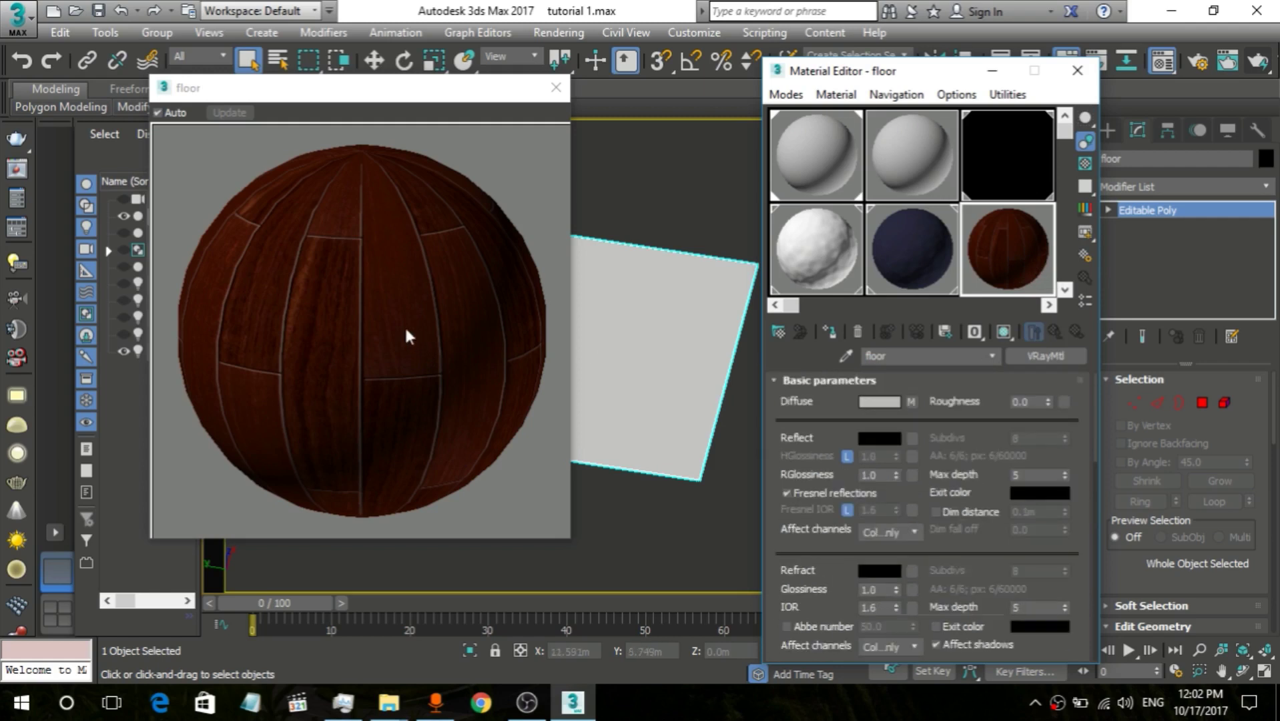
pyautogui.click(561, 531)
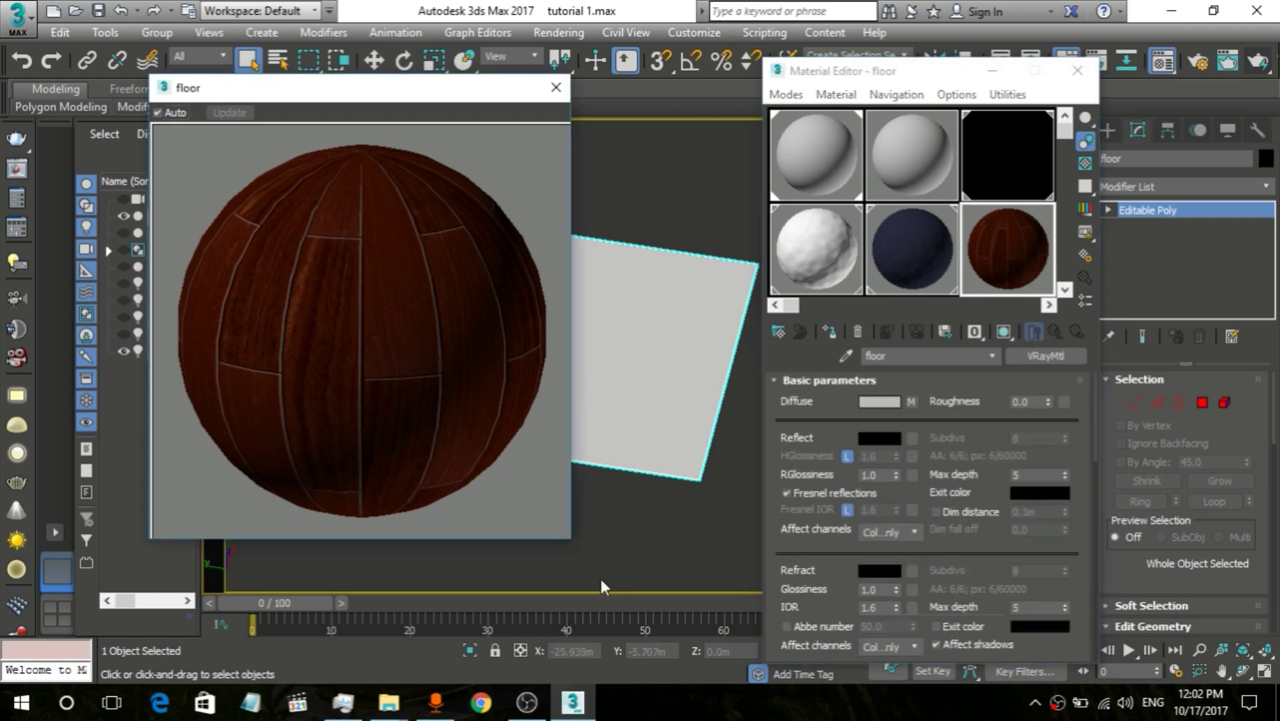
pyautogui.moveTo(573, 540); pyautogui.dragTo(681, 648)
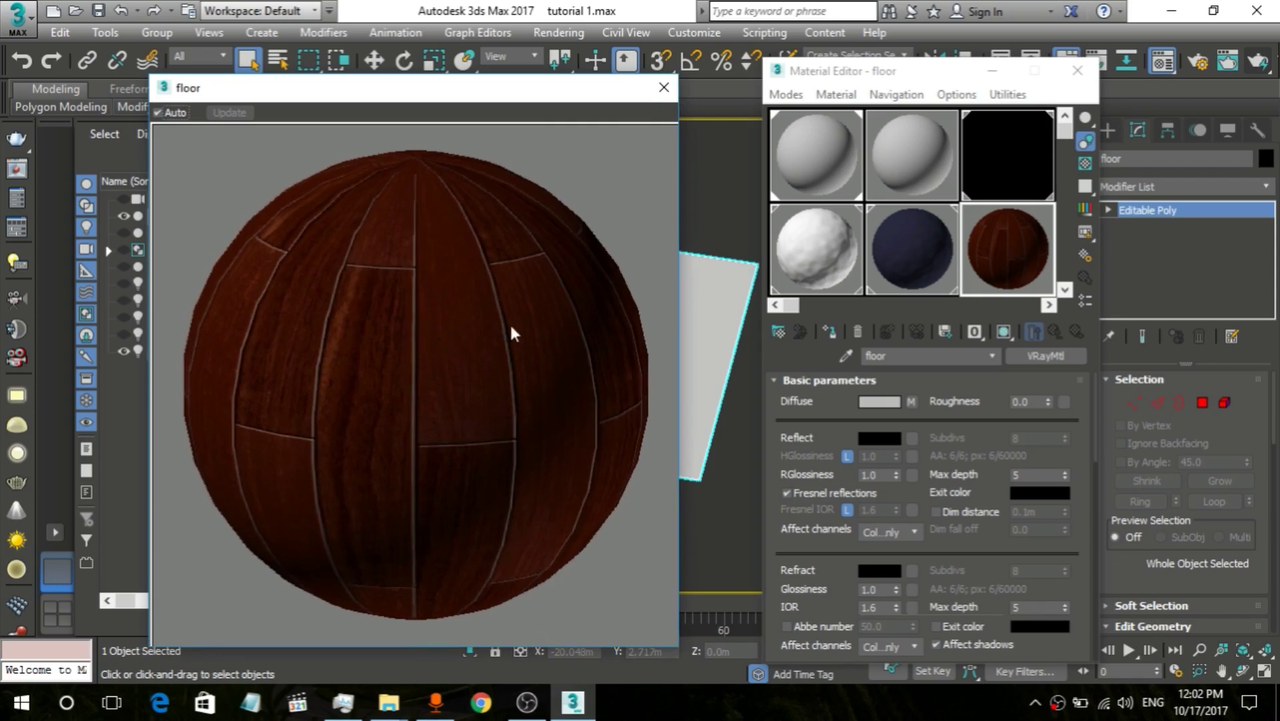
# Step: Set the floor material's reflection colour to a dark grey of value 39 and show the checkered background behind its sample
pyautogui.click(890, 438)
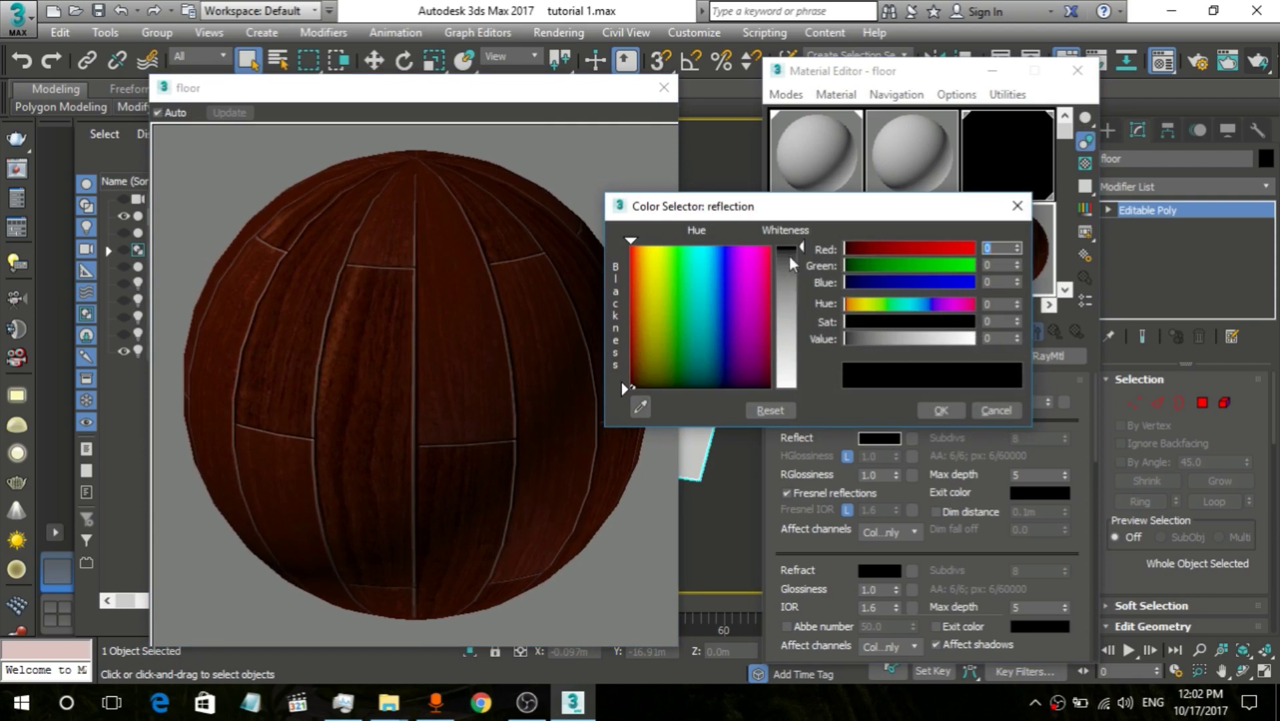
pyautogui.moveTo(803, 250); pyautogui.dragTo(805, 275)
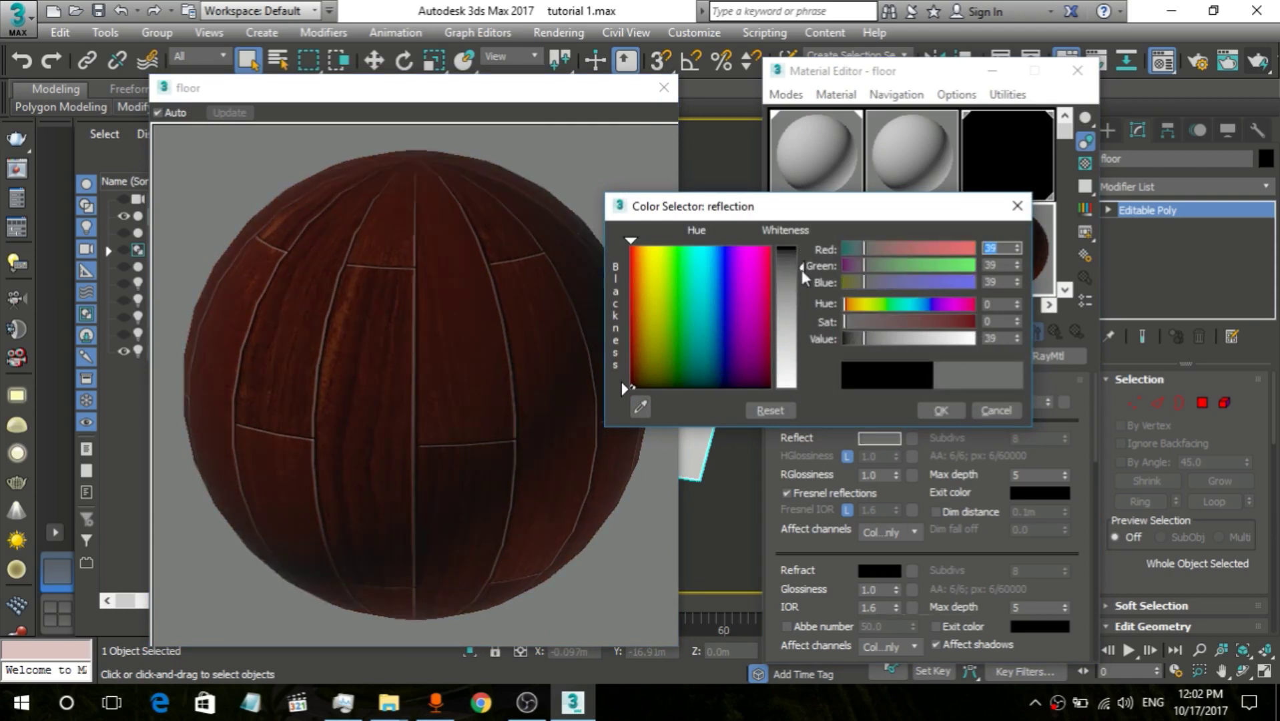
pyautogui.click(941, 409)
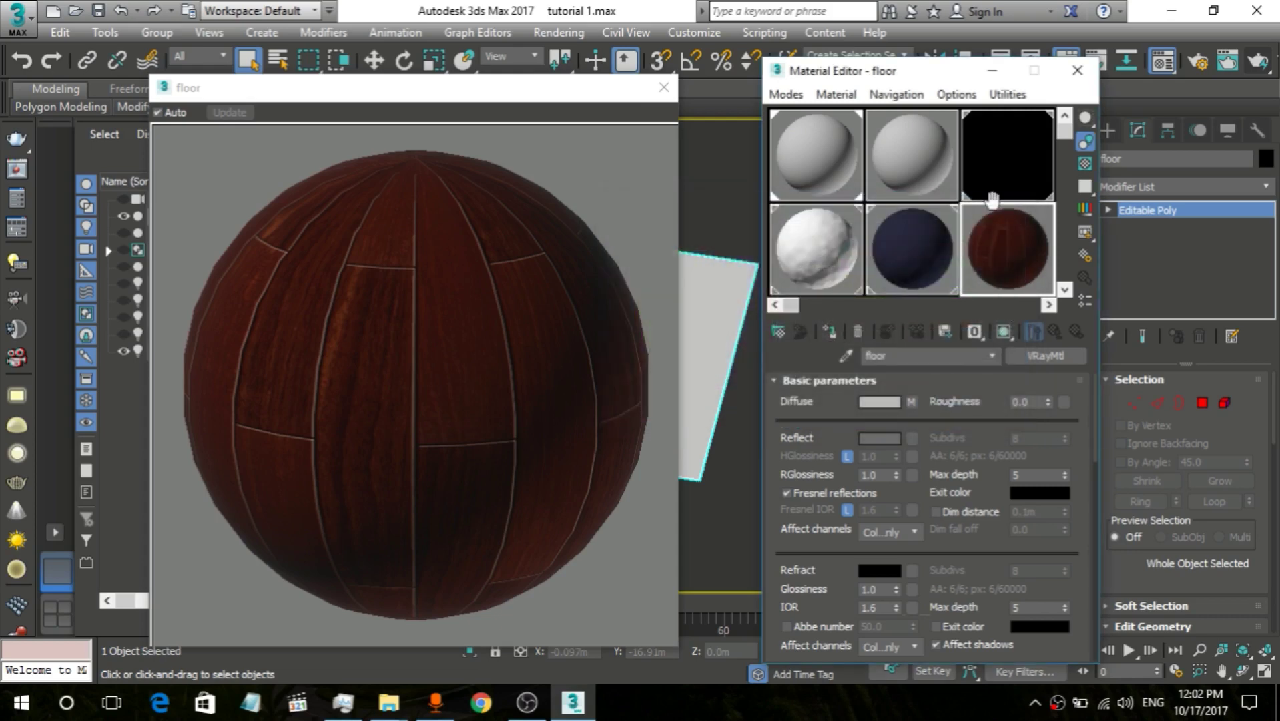
pyautogui.click(1086, 164)
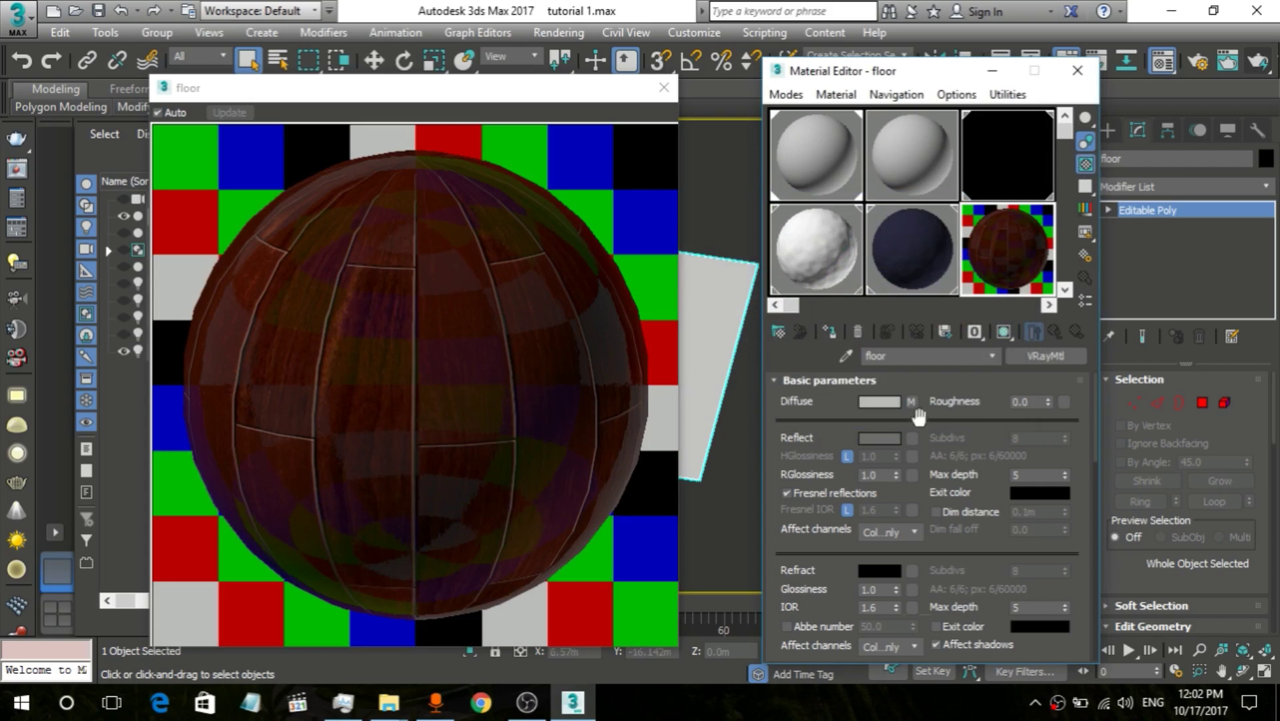
# Step: Set the floor material's reflection colour to red 15, green 34, blue 34
pyautogui.click(888, 438)
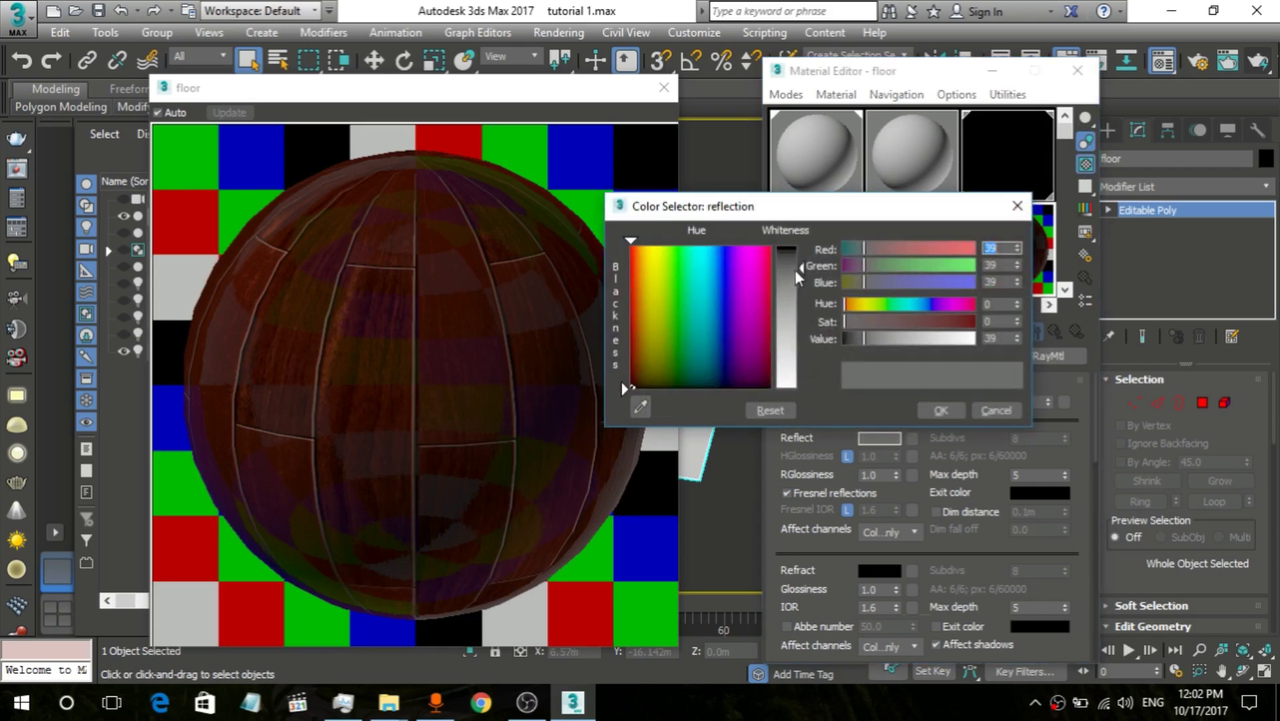
pyautogui.moveTo(795, 270); pyautogui.dragTo(795, 253)
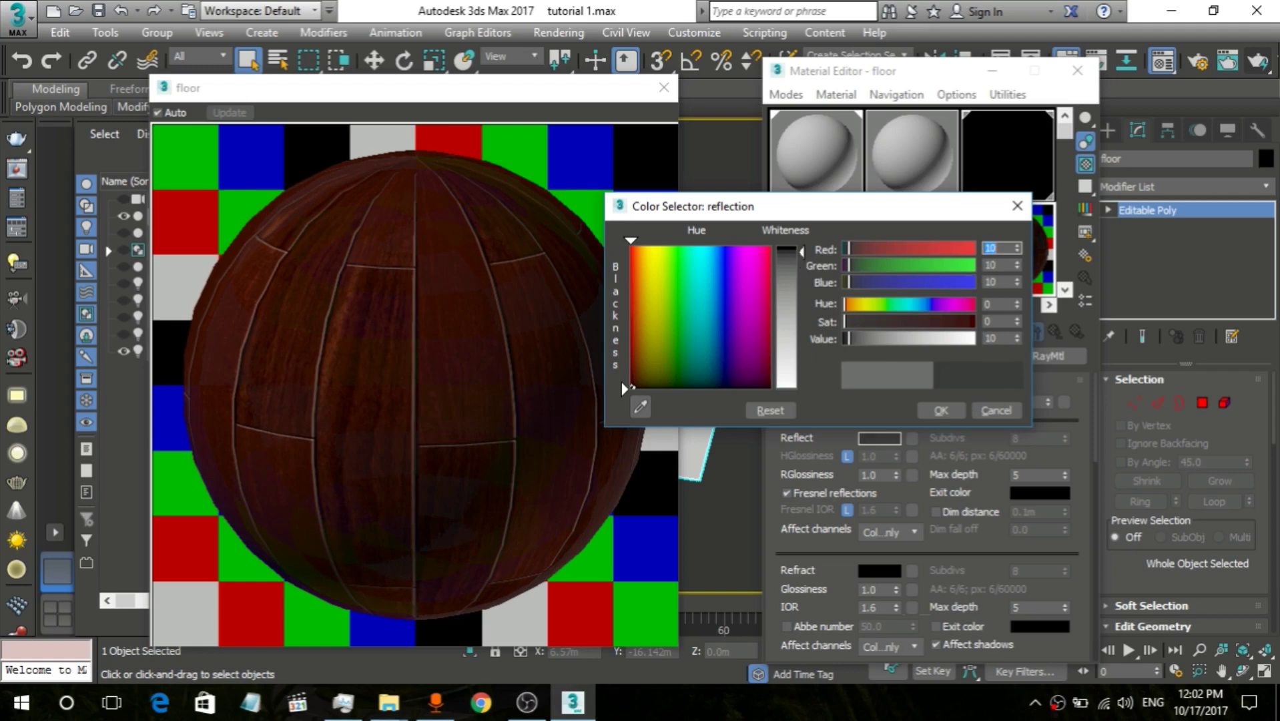
pyautogui.moveTo(794, 253); pyautogui.dragTo(795, 266)
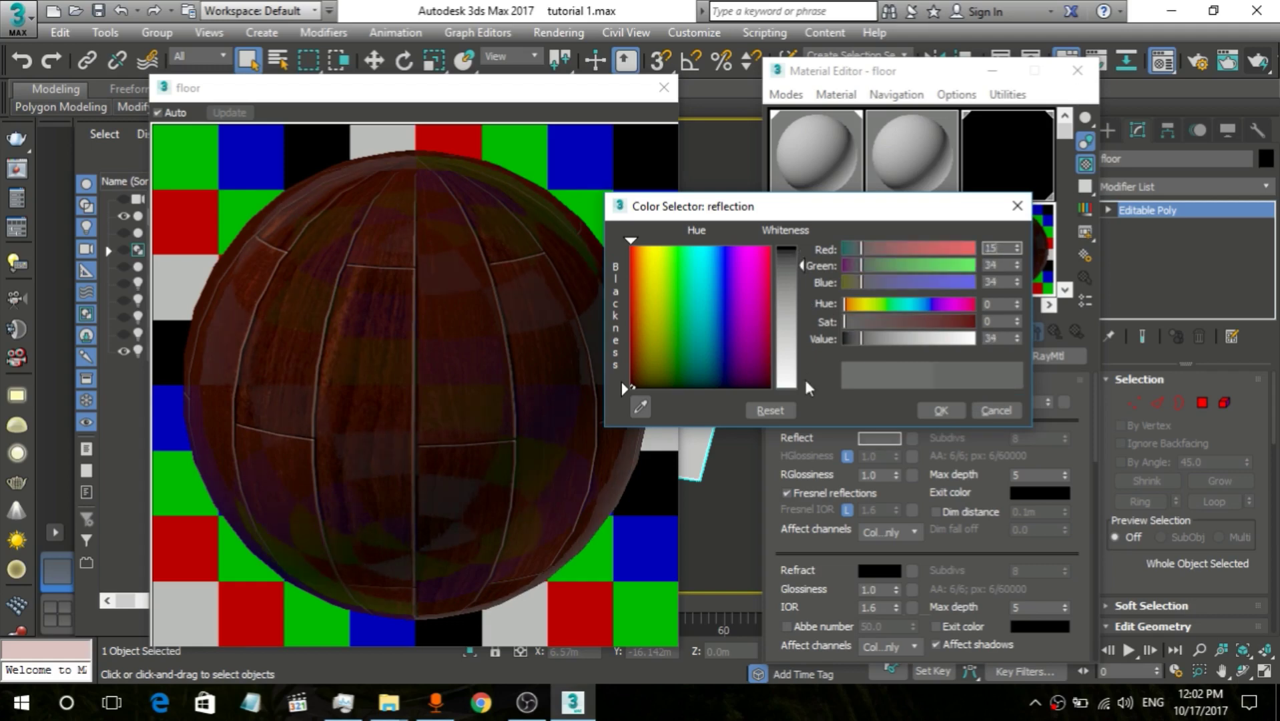
pyautogui.press('Return')
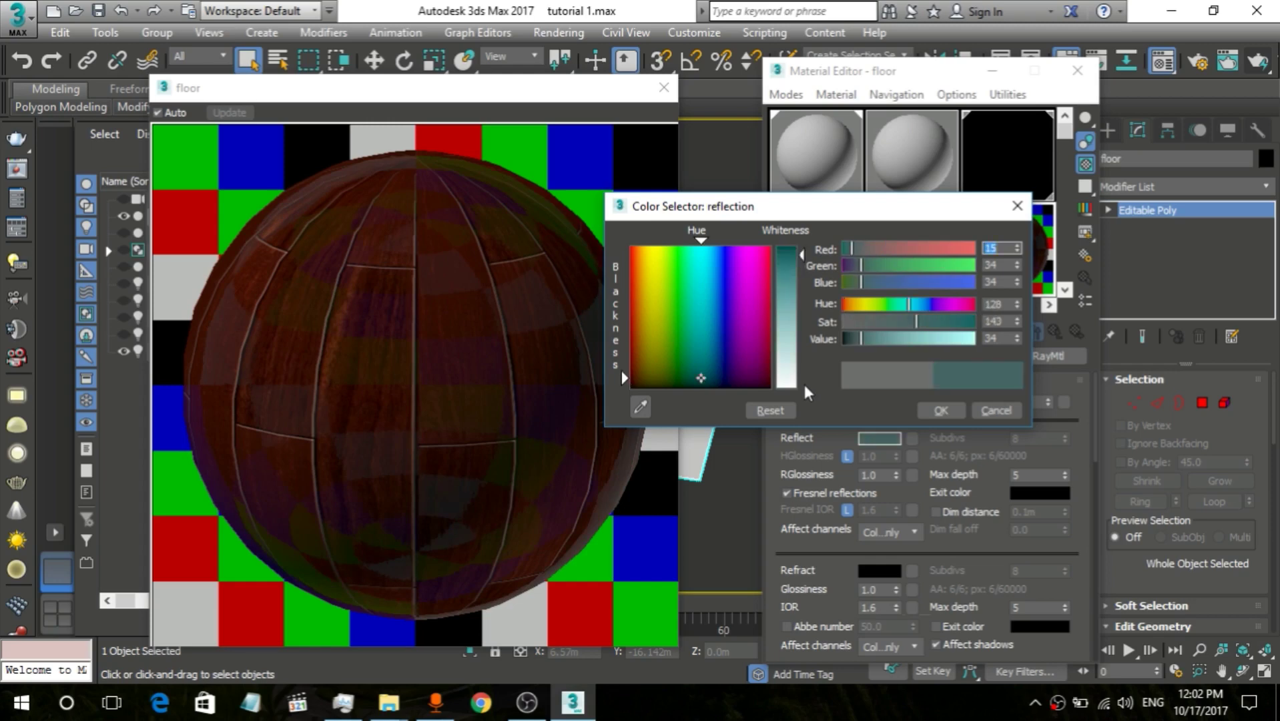
pyautogui.click(941, 410)
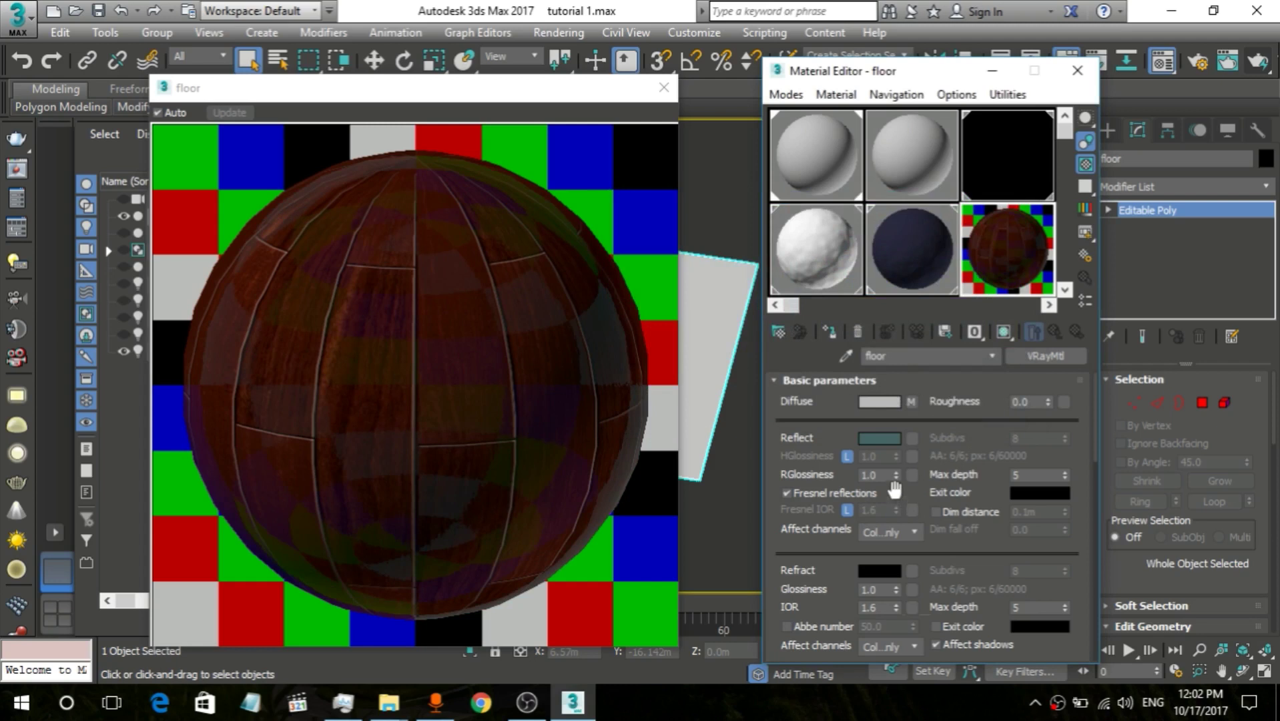
# Step: Set the floor material's reflection glossiness (RGlossiness) to 0.75
pyautogui.moveTo(895, 472); pyautogui.dragTo(909, 518)
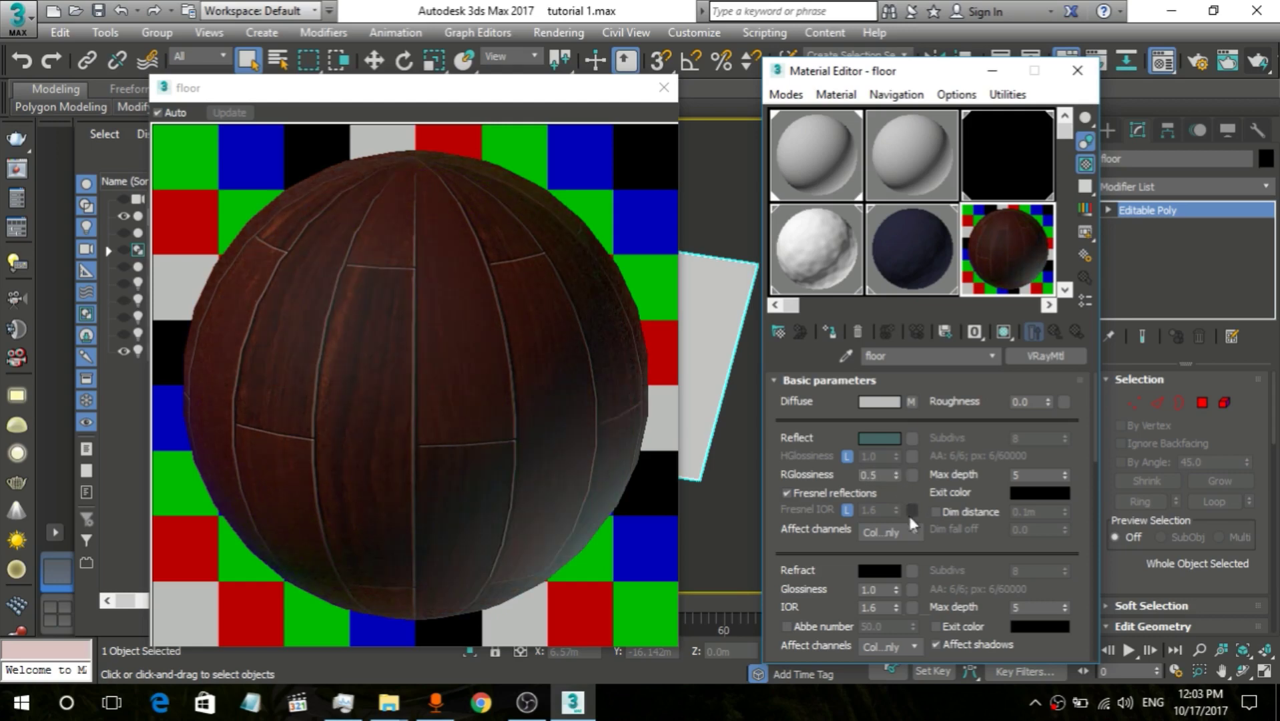
pyautogui.click(881, 475)
pyautogui.write('75')
pyautogui.press('Return')
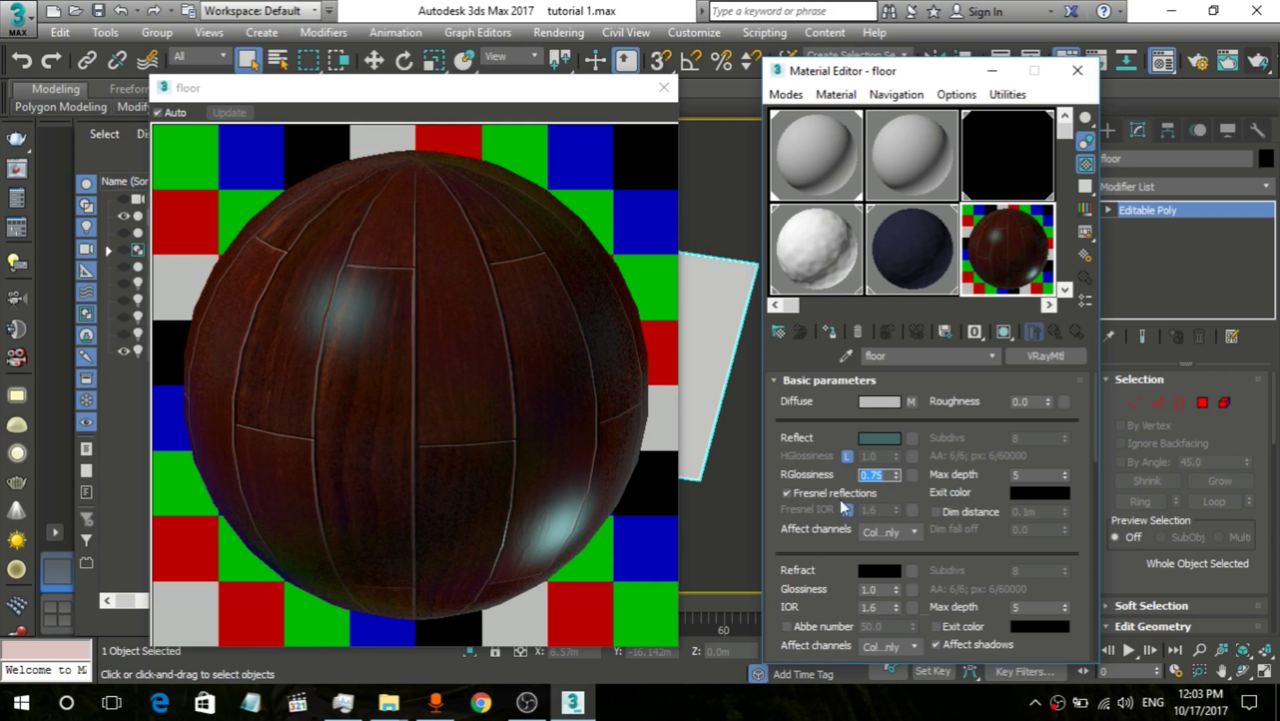
# Step: Try to replace the image in the floor material's bump map with the white plank image 456
pyautogui.click(972, 426)
pyautogui.scroll(-5, 1001, 574)
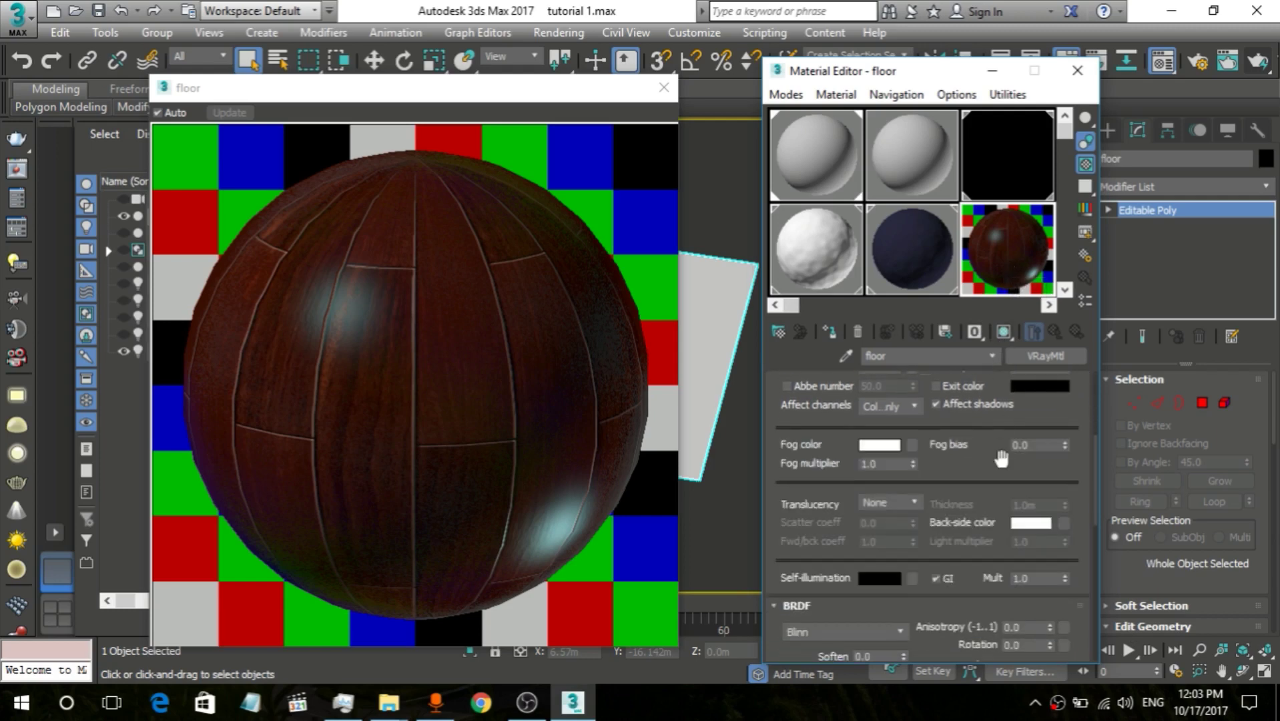
pyautogui.scroll(-10, 1002, 458)
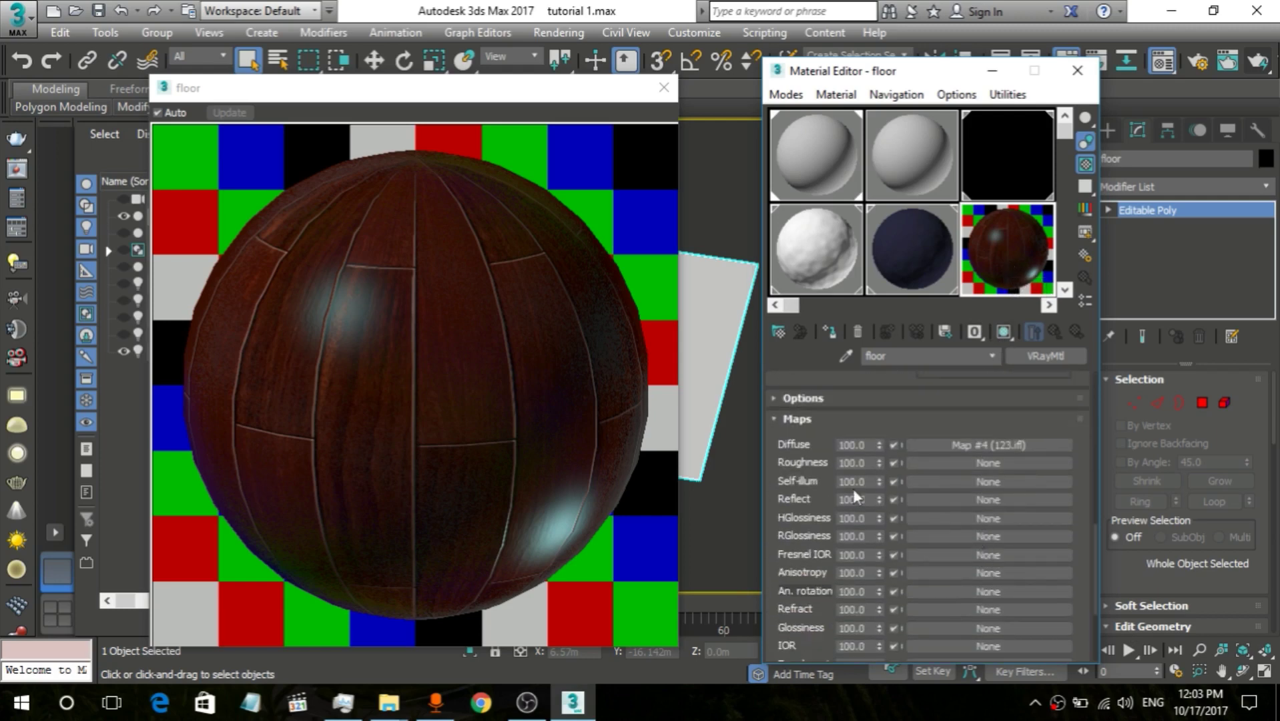
pyautogui.click(961, 463)
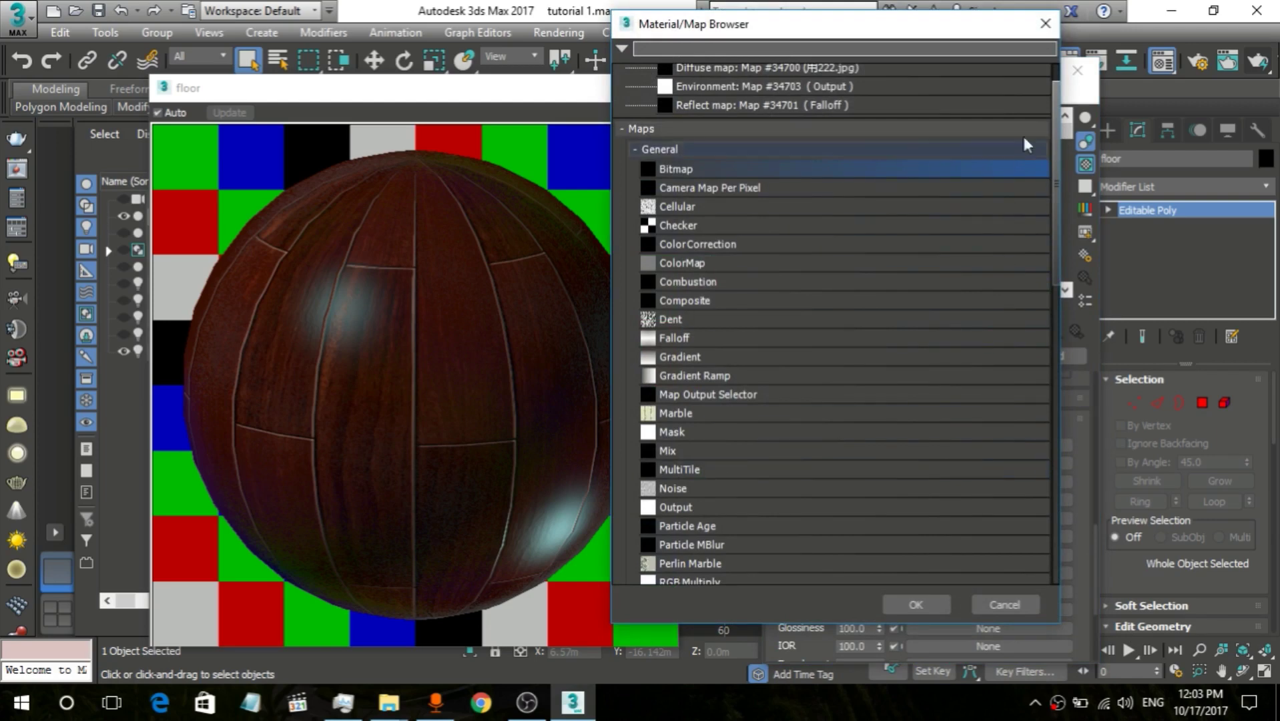
pyautogui.click(1045, 24)
pyautogui.scroll(-3, 968, 534)
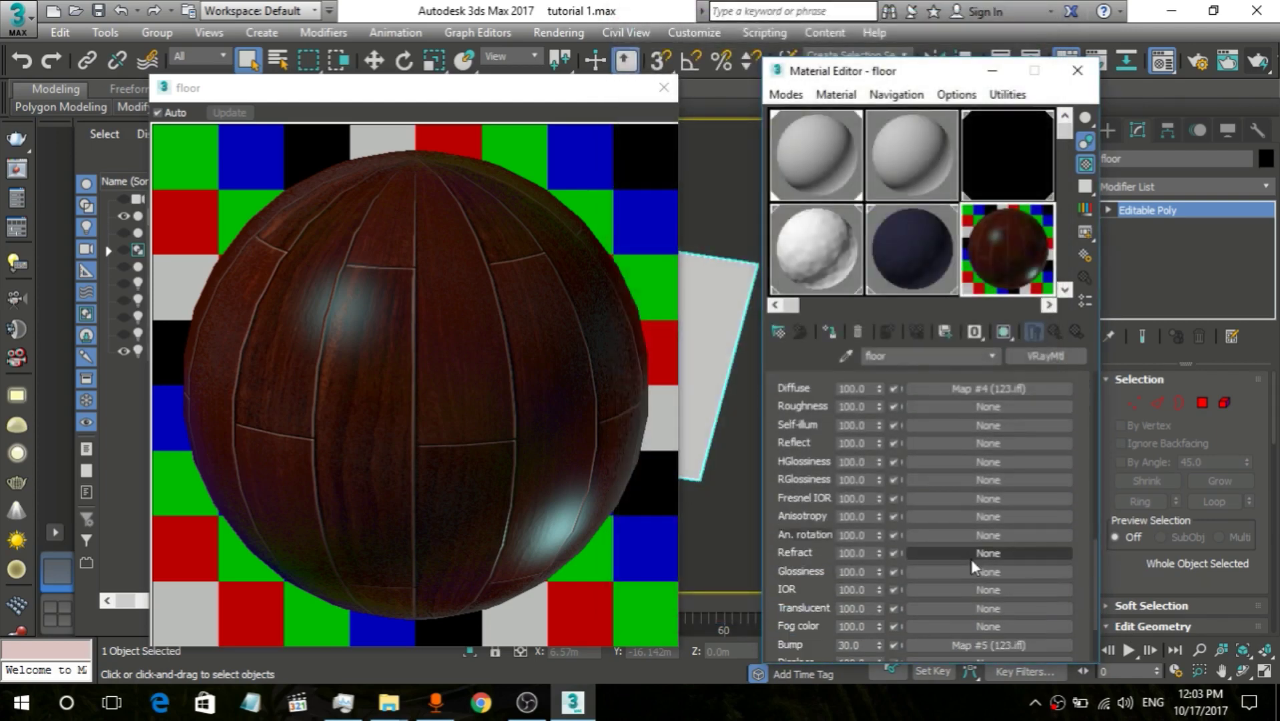
pyautogui.click(948, 645)
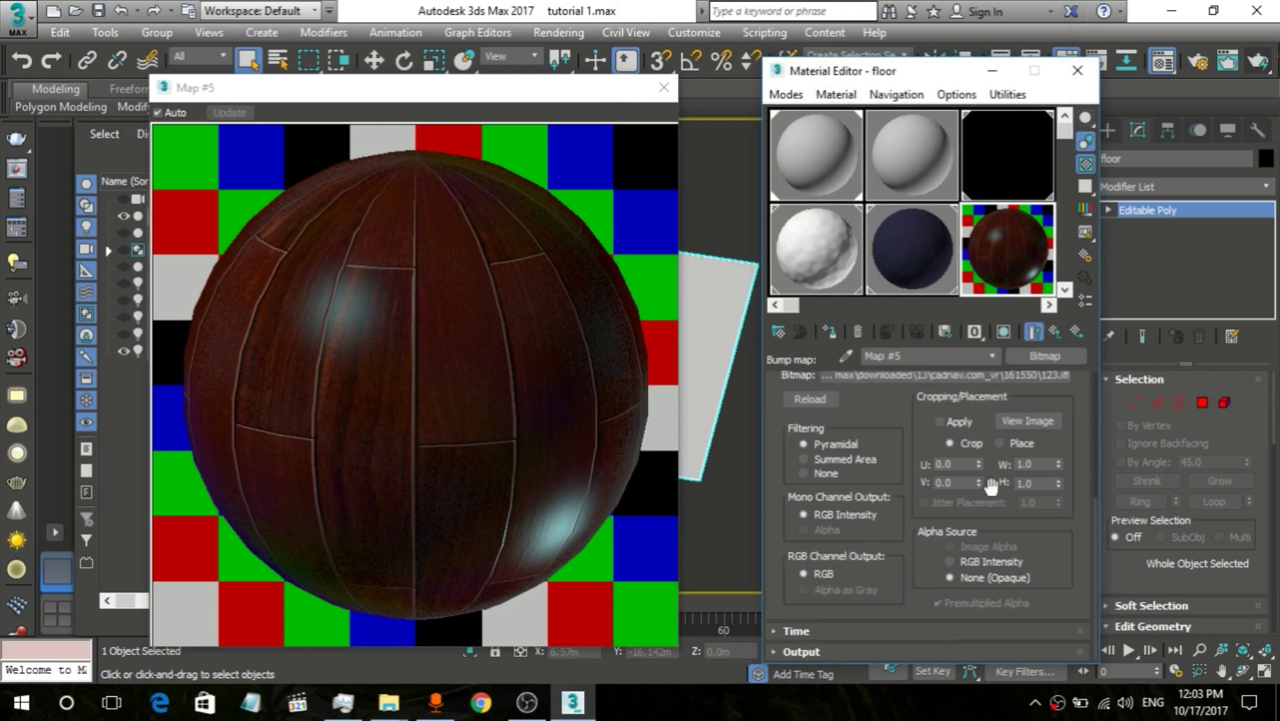
pyautogui.scroll(2, 991, 484)
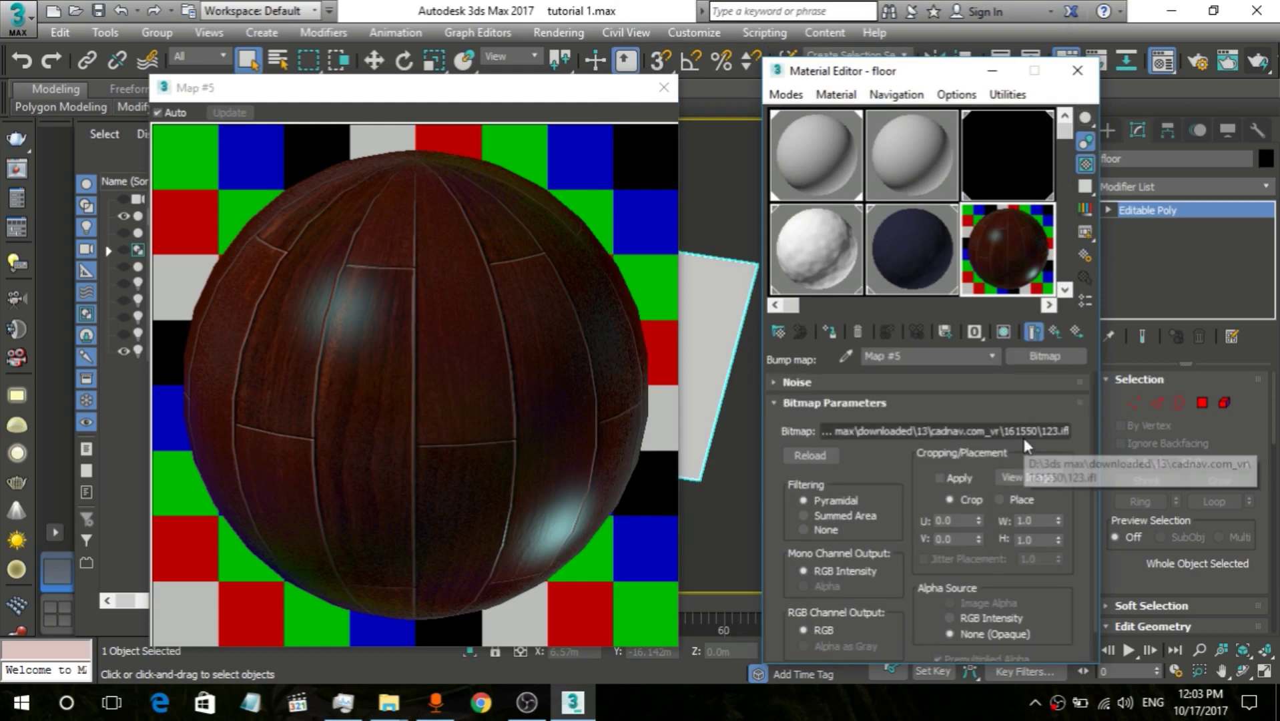
pyautogui.click(1024, 433)
pyautogui.click(969, 243)
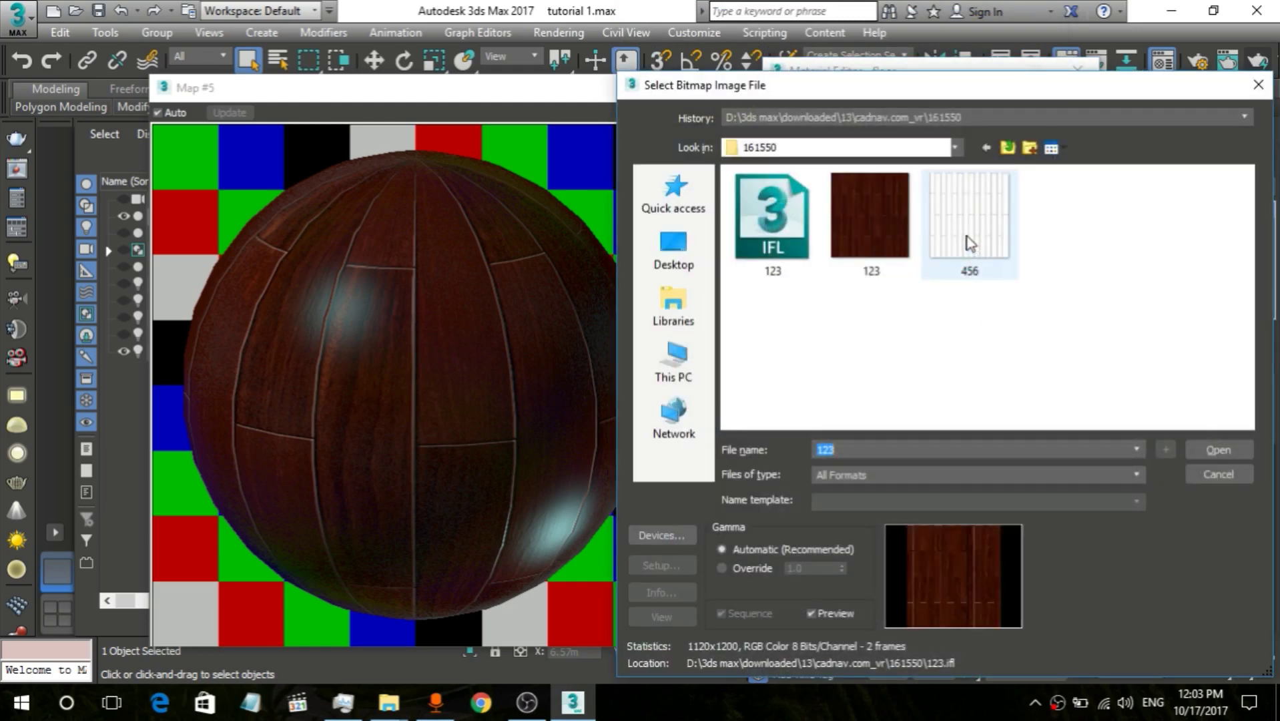
pyautogui.click(1201, 454)
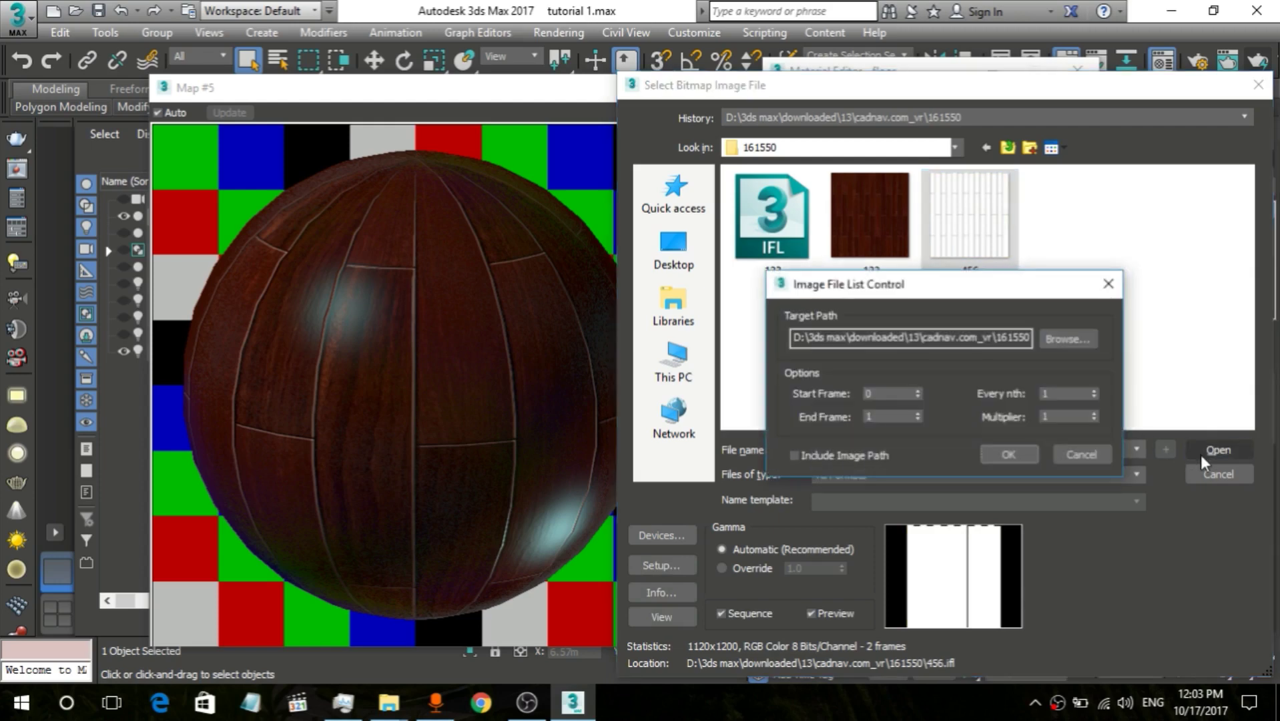
pyautogui.click(1008, 454)
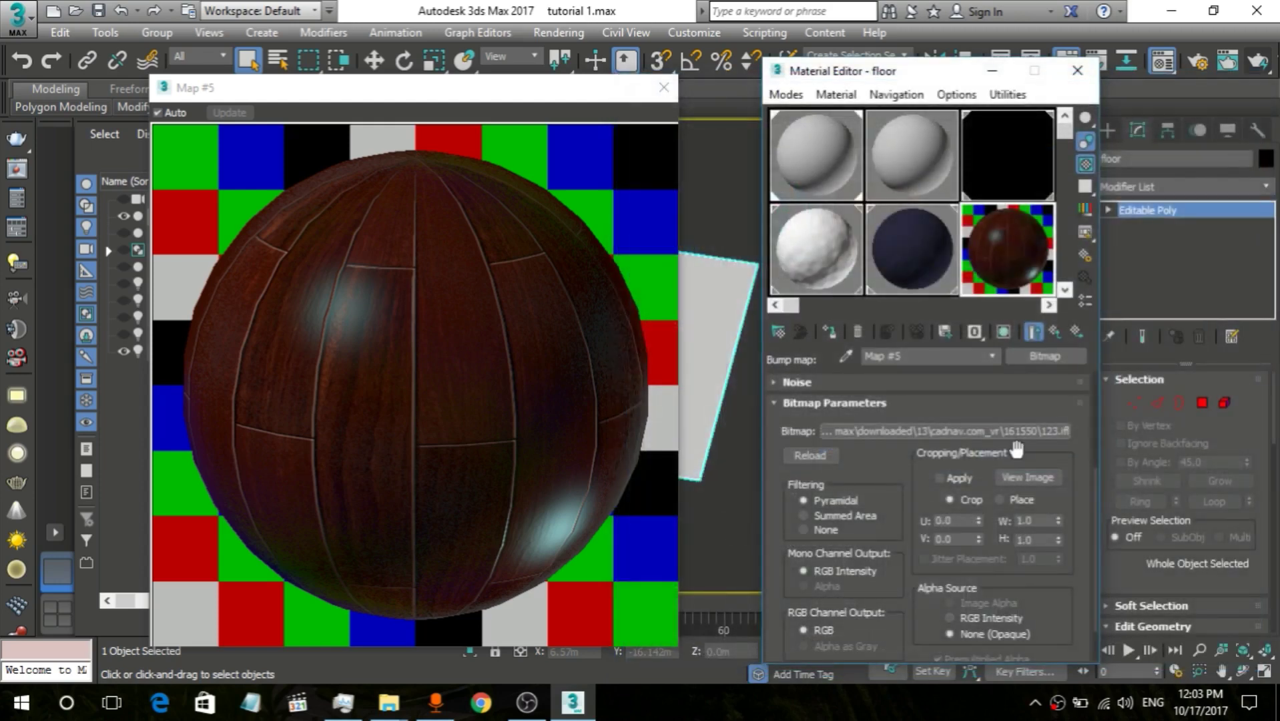
# Step: View the bump map's source image and return to the floor material's parameters
pyautogui.click(1032, 479)
pyautogui.click(744, 162)
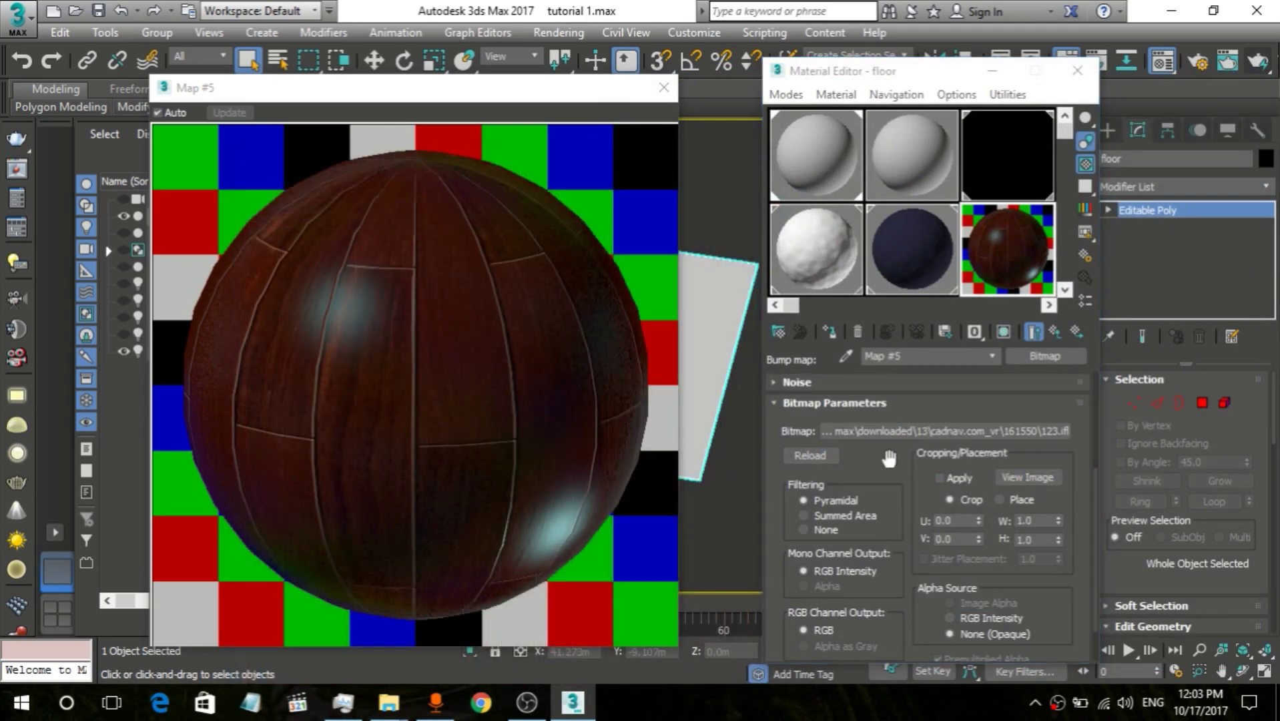
pyautogui.scroll(3, 886, 411)
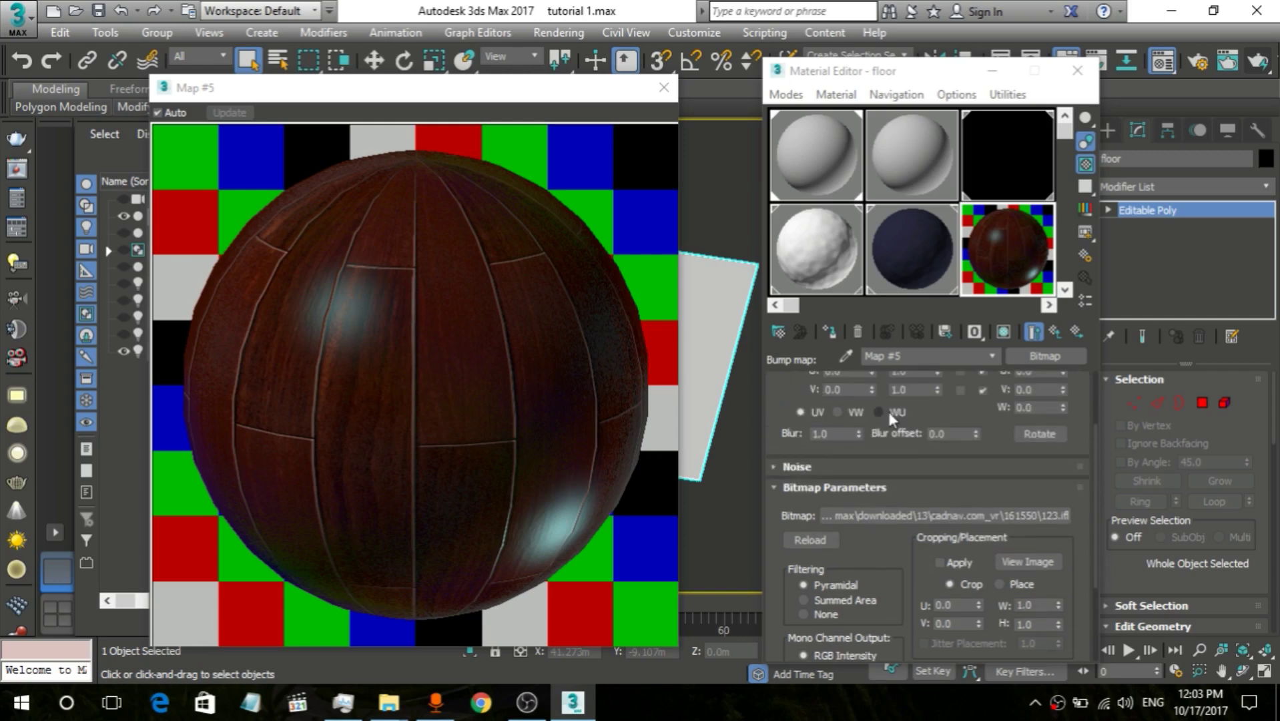
pyautogui.click(992, 356)
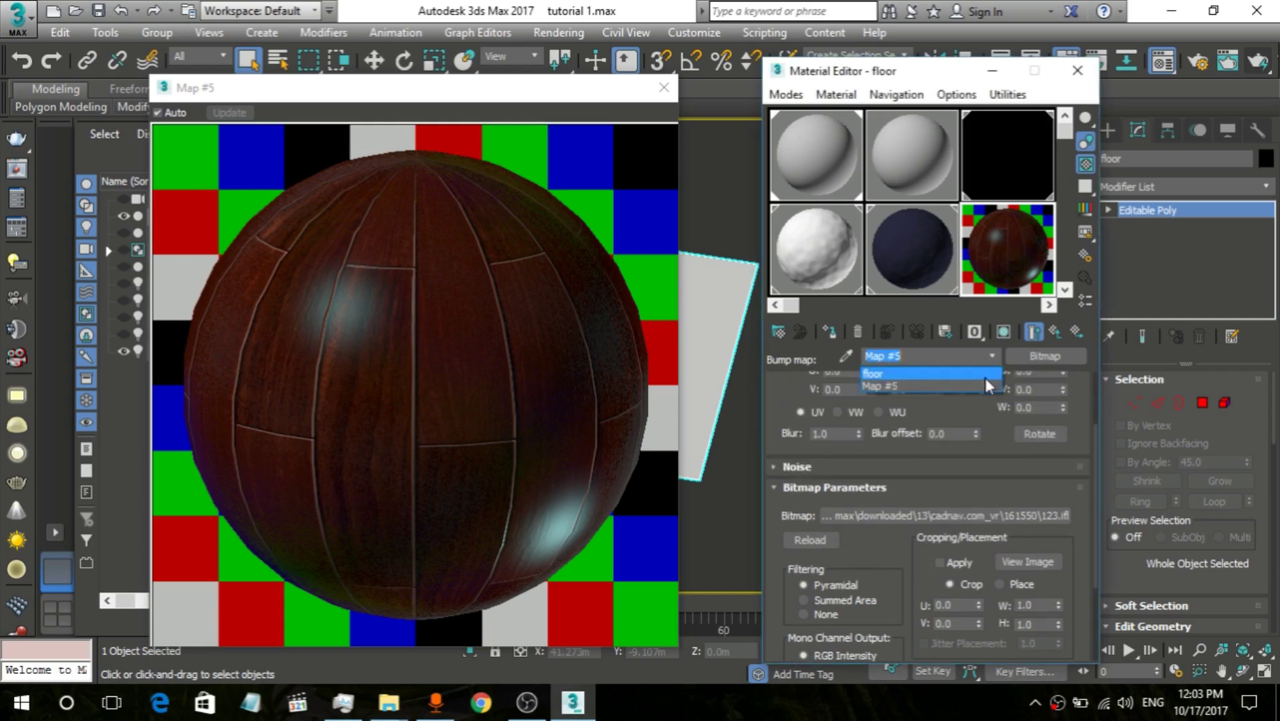
pyautogui.click(981, 371)
# Step: Set the floor material's bump amount to 50
pyautogui.scroll(-3, 980, 544)
pyautogui.scroll(-5, 980, 544)
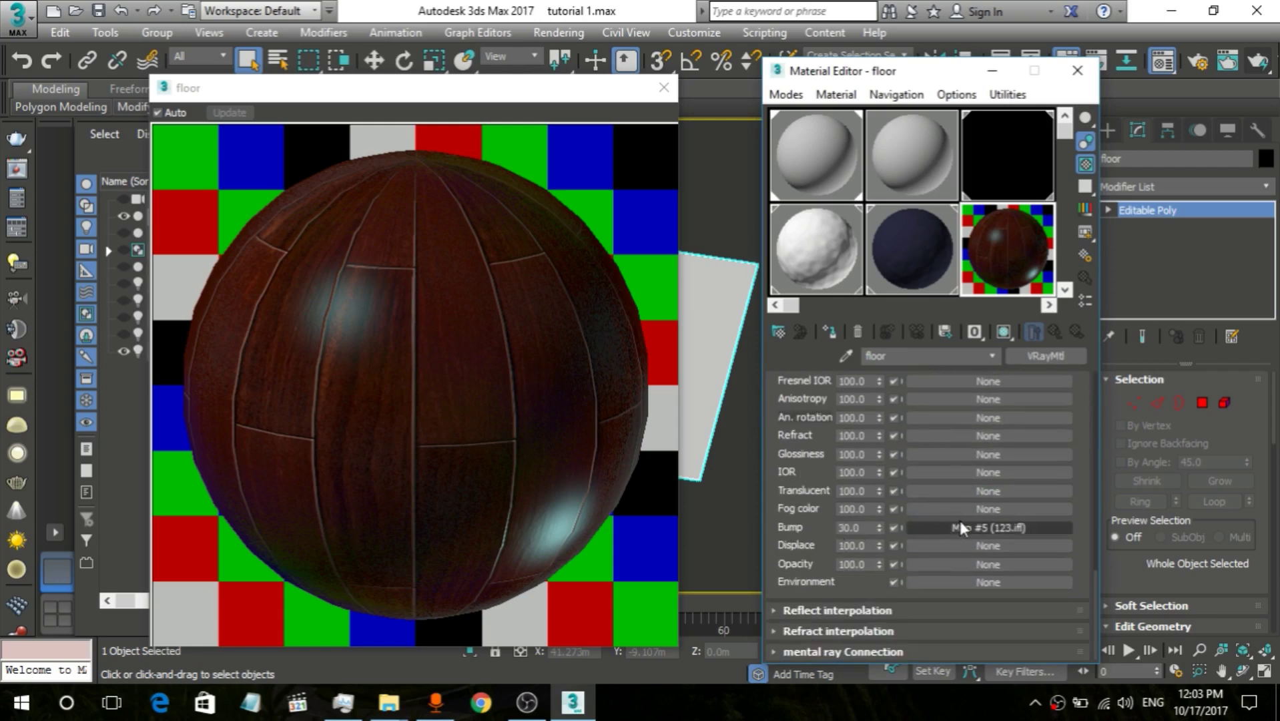
pyautogui.doubleClick(865, 528)
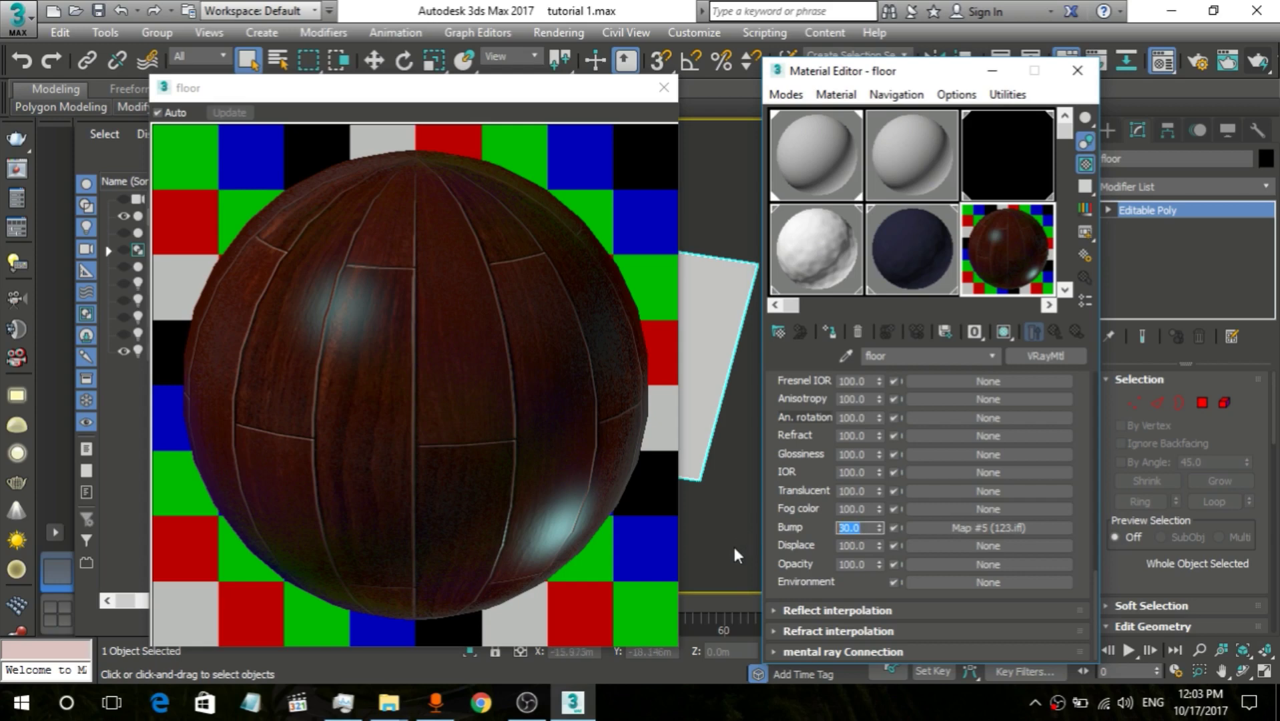
pyautogui.write('50')
pyautogui.press('Return')
# Step: Inspect the floor material's bump bitmap settings and return to the material's list of map slots
pyautogui.click(1001, 528)
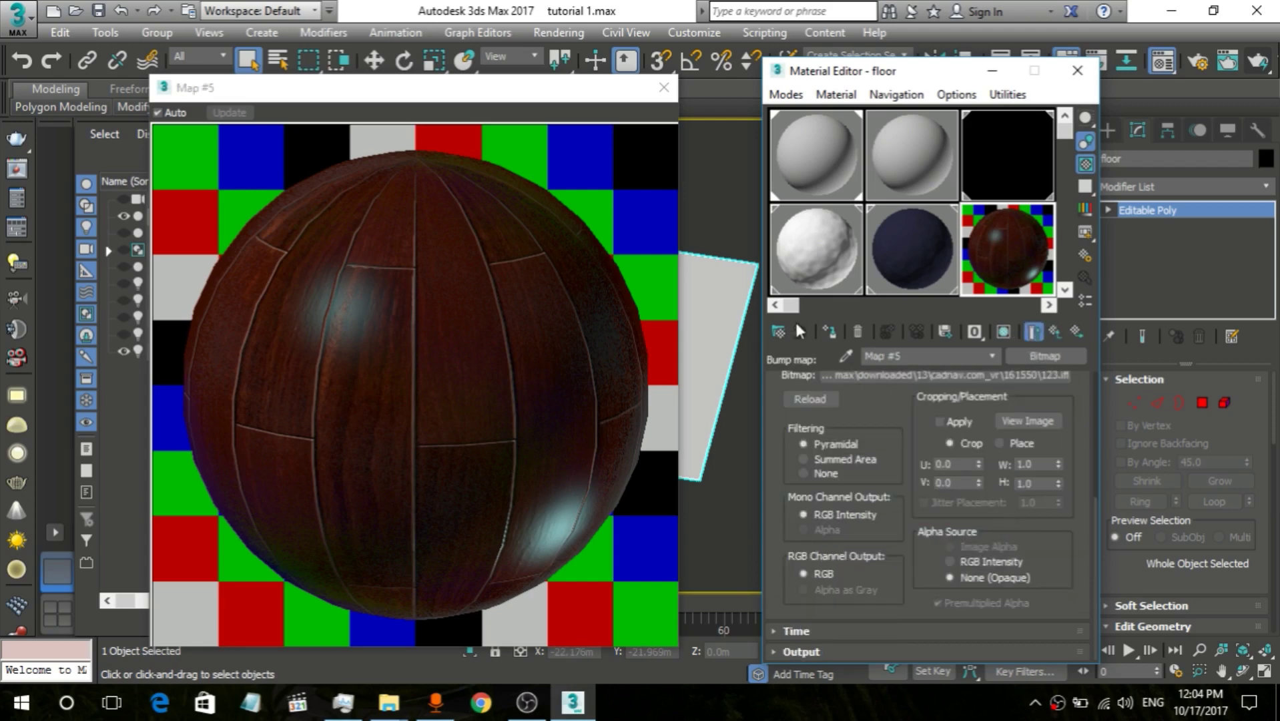
pyautogui.click(992, 356)
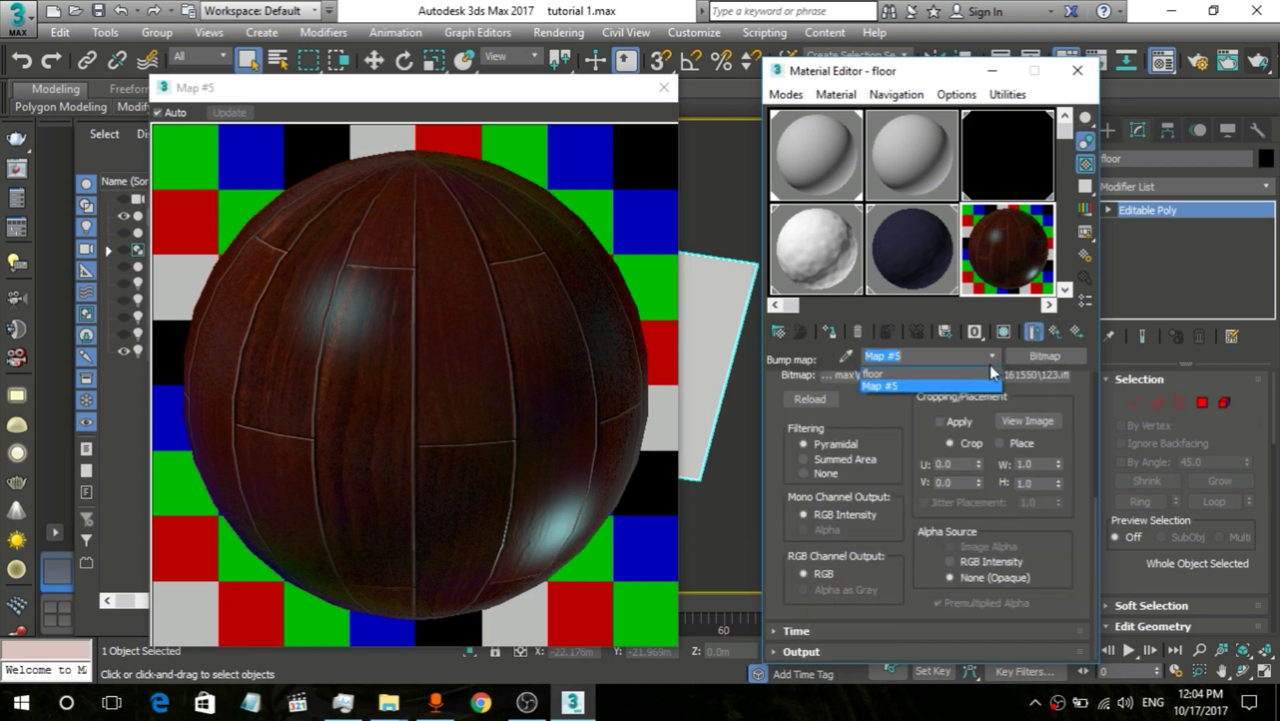
pyautogui.click(981, 374)
pyautogui.scroll(-5, 959, 575)
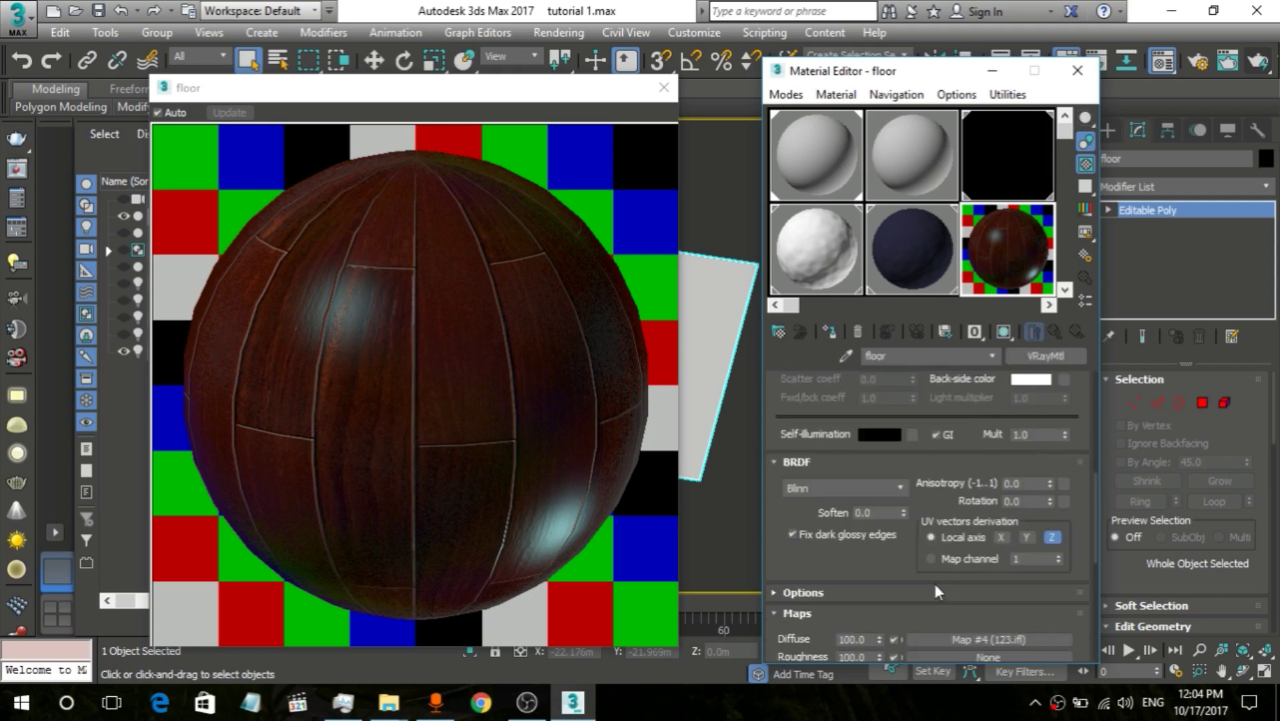
pyautogui.scroll(-5, 934, 583)
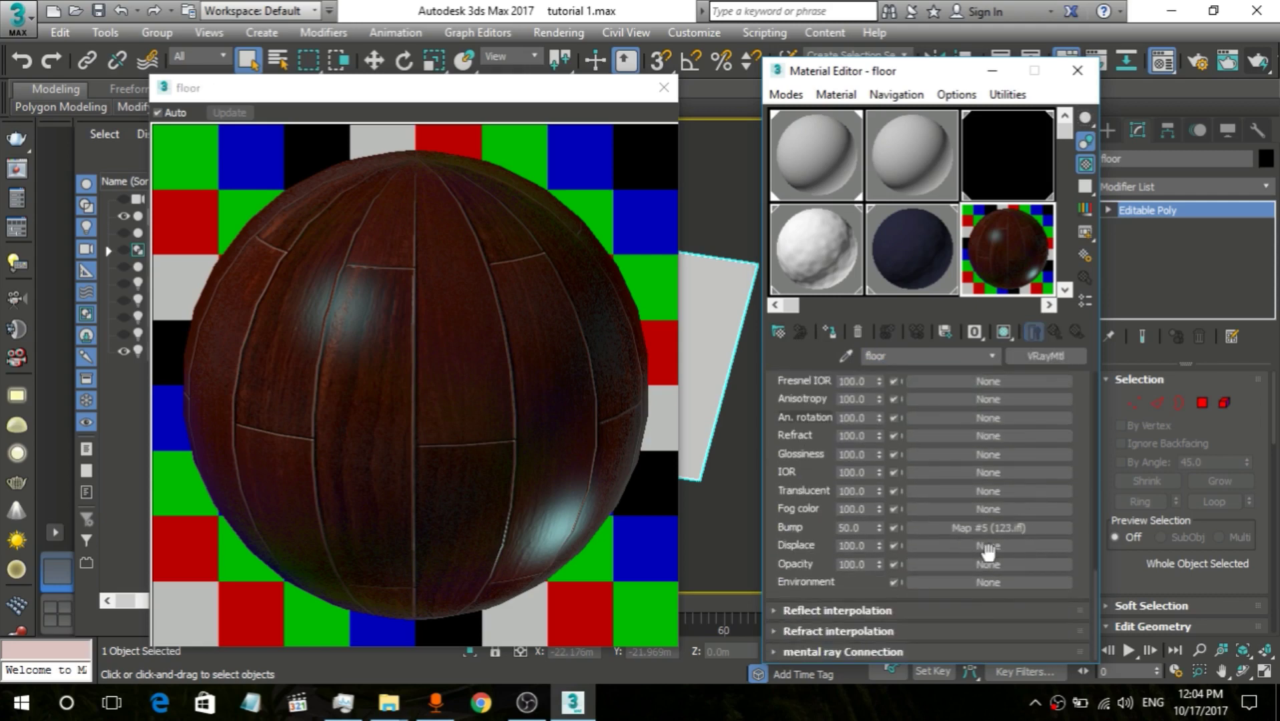
pyautogui.scroll(3, 989, 557)
pyautogui.scroll(-3, 989, 553)
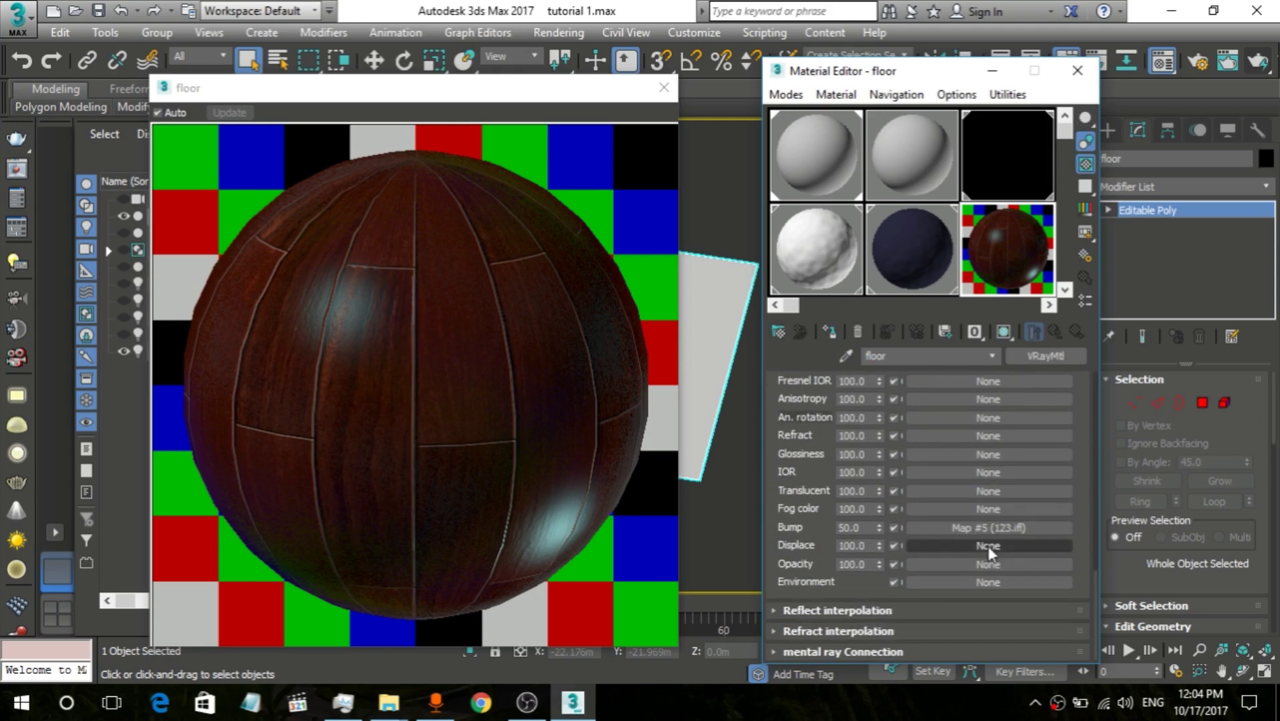
# Step: Clear the floor material's bump map and assign a new Bitmap using image 456, with the image path included in the file list
pyautogui.rightClick(985, 530)
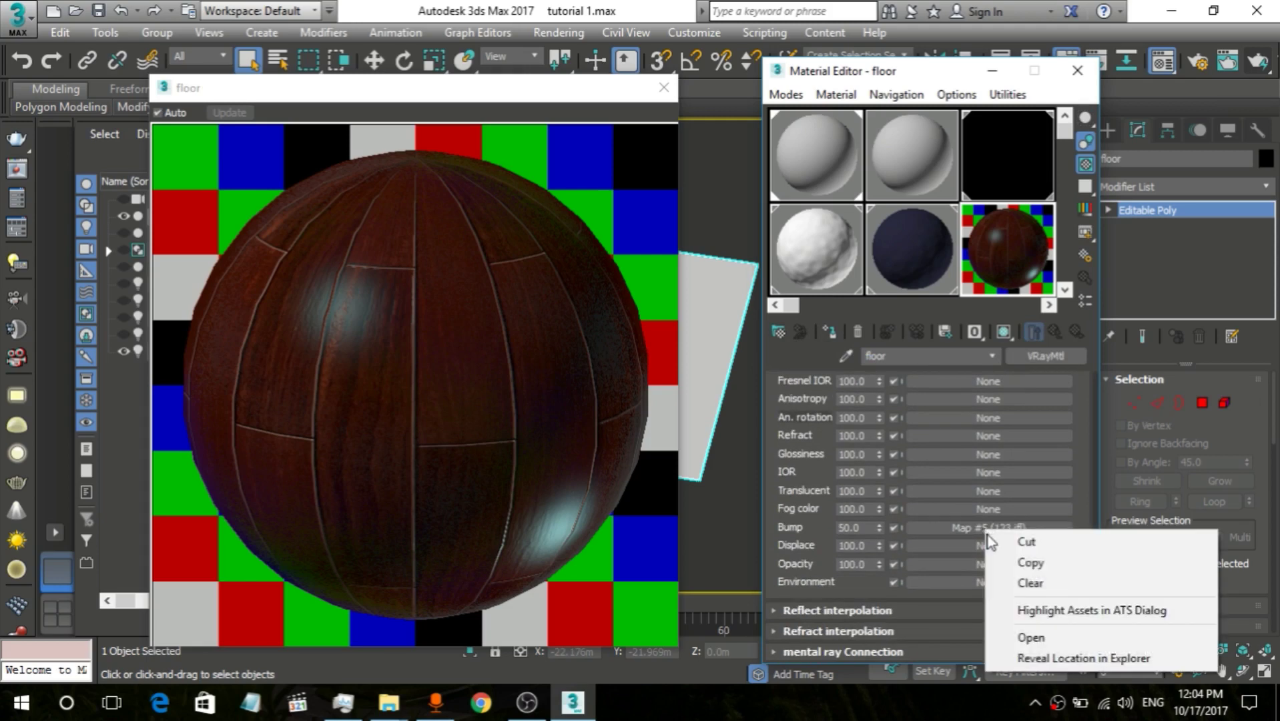
pyautogui.click(1028, 584)
pyautogui.click(995, 527)
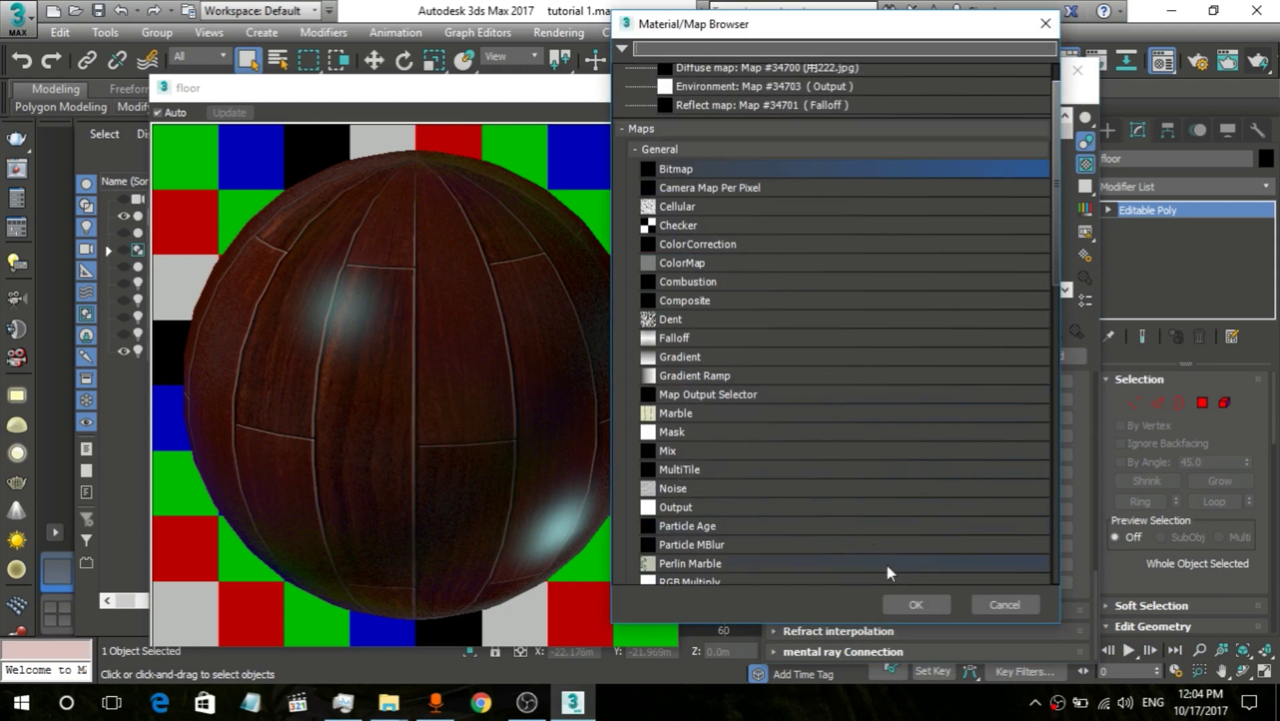
pyautogui.click(915, 605)
pyautogui.click(358, 186)
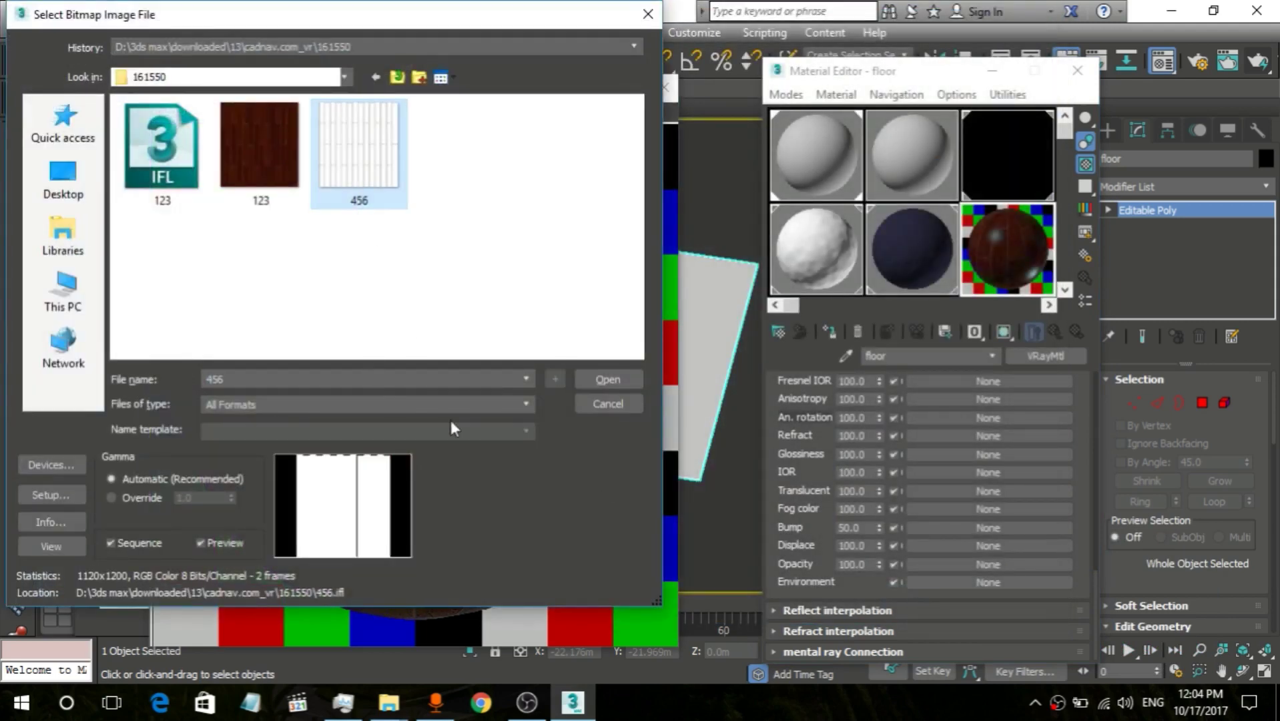
pyautogui.click(627, 377)
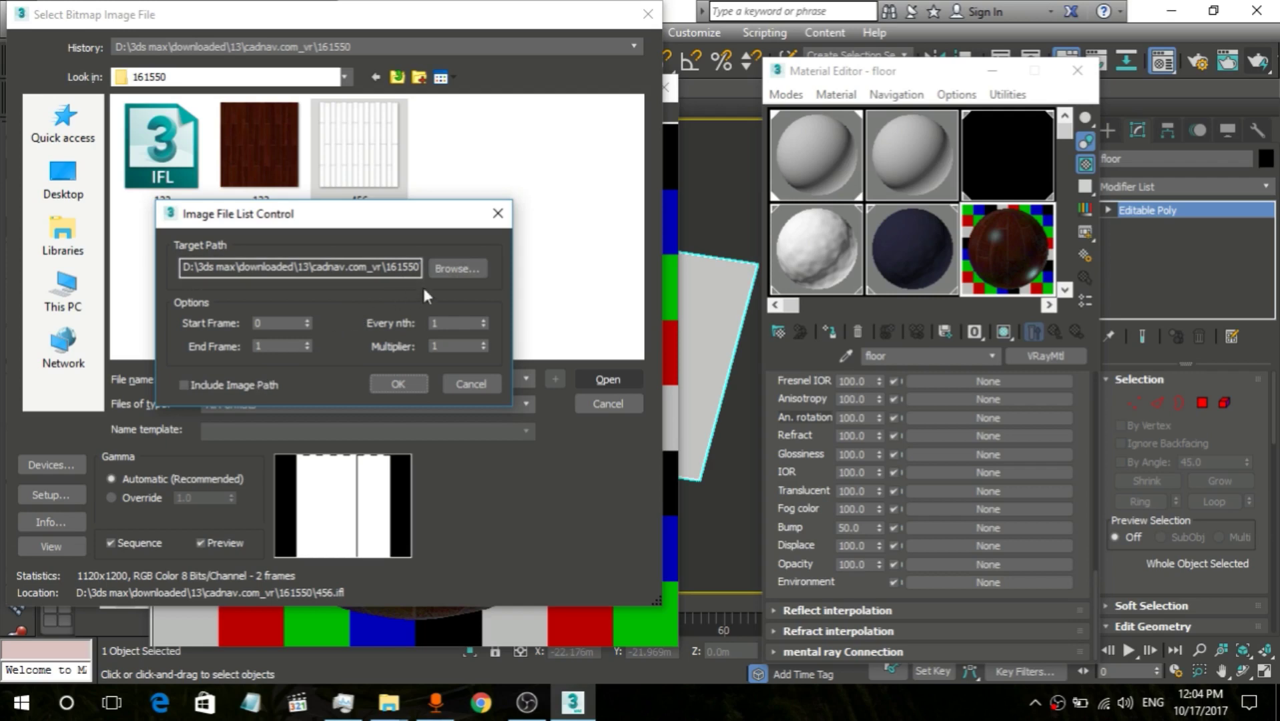
pyautogui.click(471, 269)
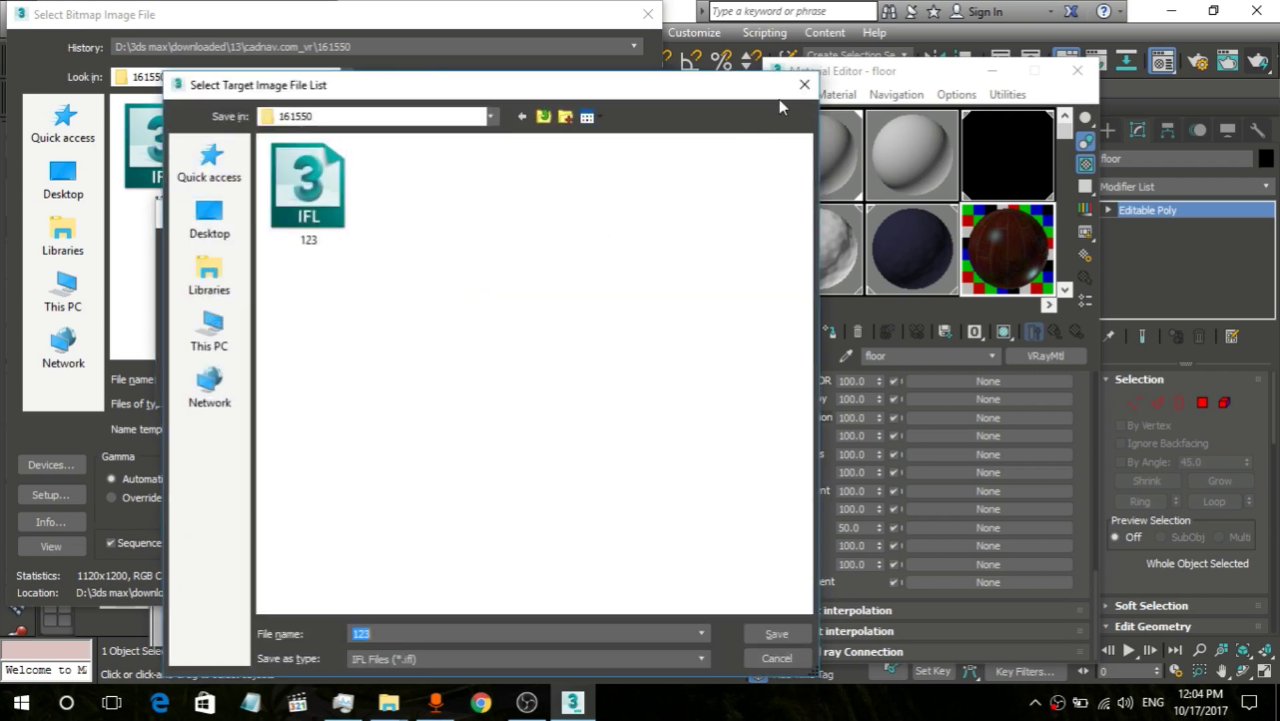
pyautogui.click(796, 89)
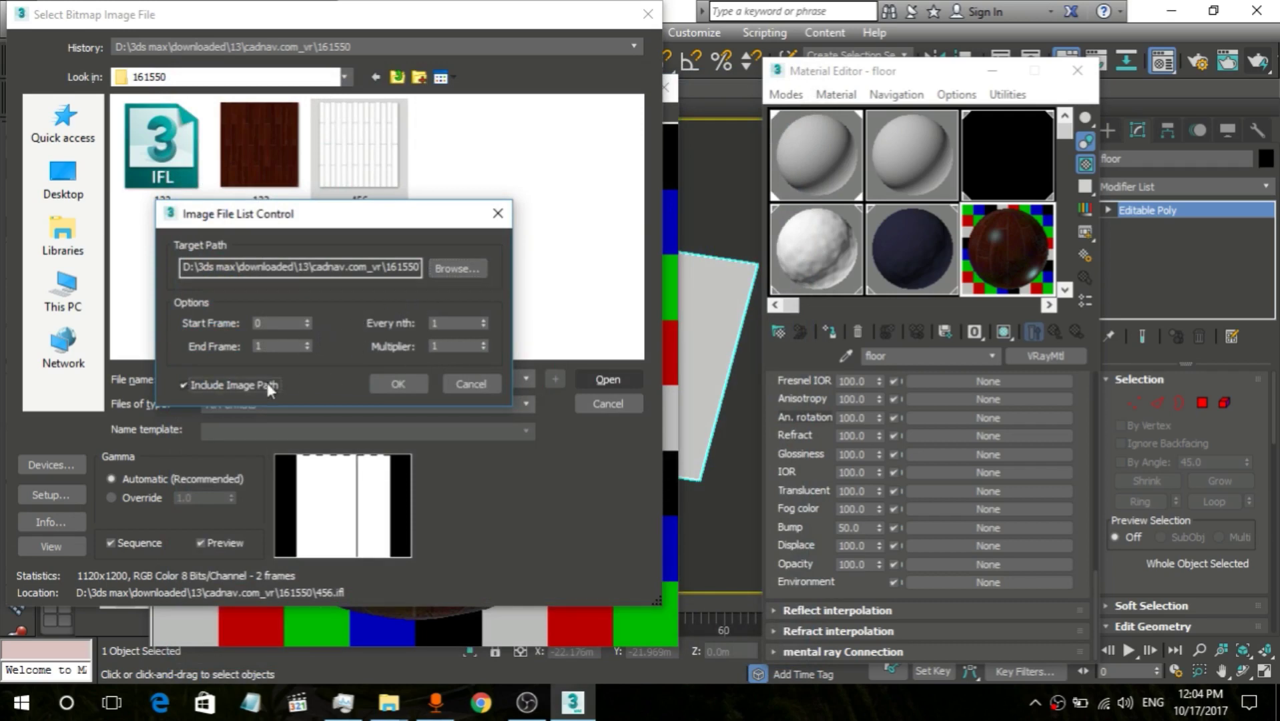
pyautogui.click(409, 384)
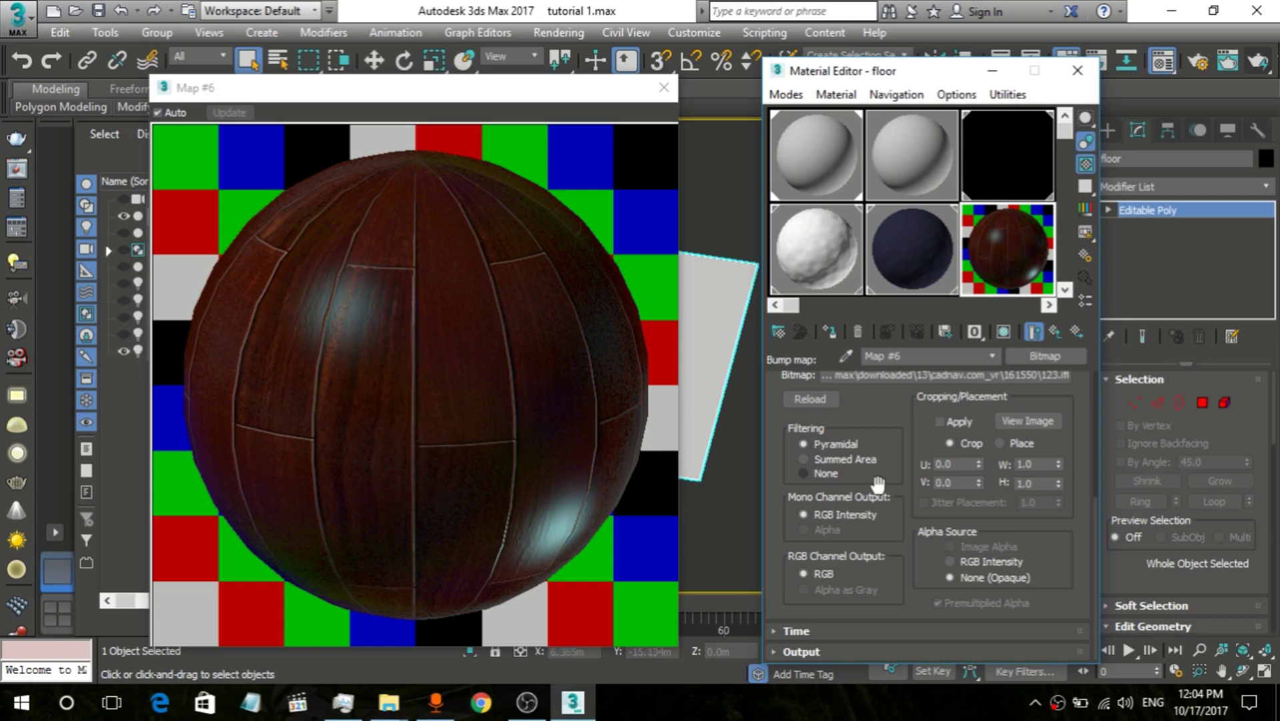
# Step: Change the floor material's sample shape from a sphere to a box
pyautogui.moveTo(1073, 455); pyautogui.dragTo(1063, 363)
pyautogui.click(1084, 119)
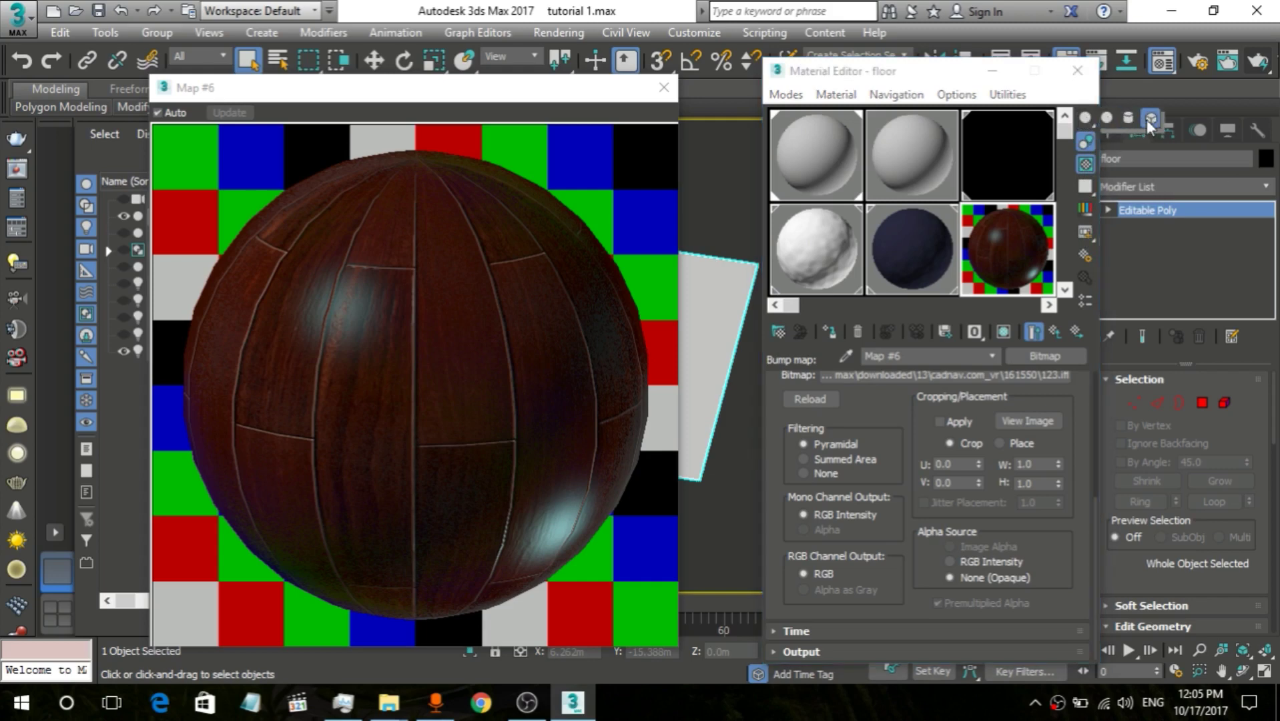
pyautogui.click(1150, 118)
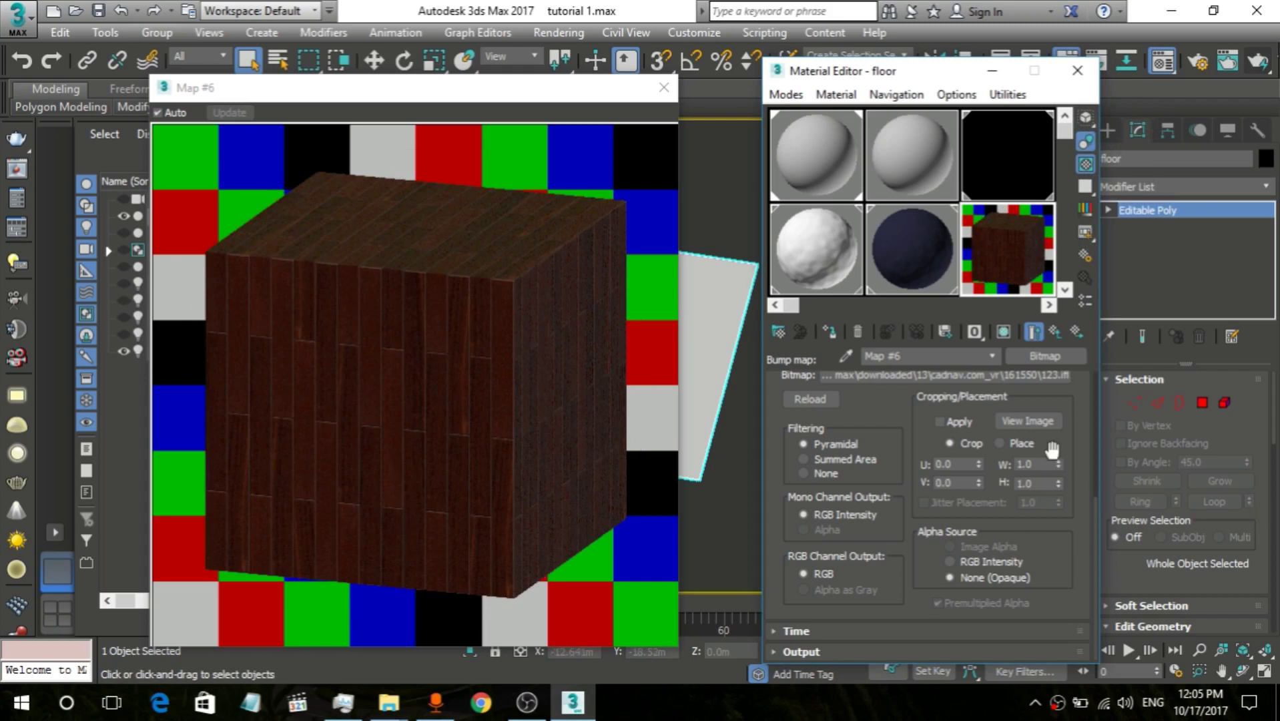
# Step: Return from the bump bitmap's settings to the floor material's reflection parameters
pyautogui.moveTo(1070, 428); pyautogui.dragTo(1122, 639)
pyautogui.scroll(2, 980, 487)
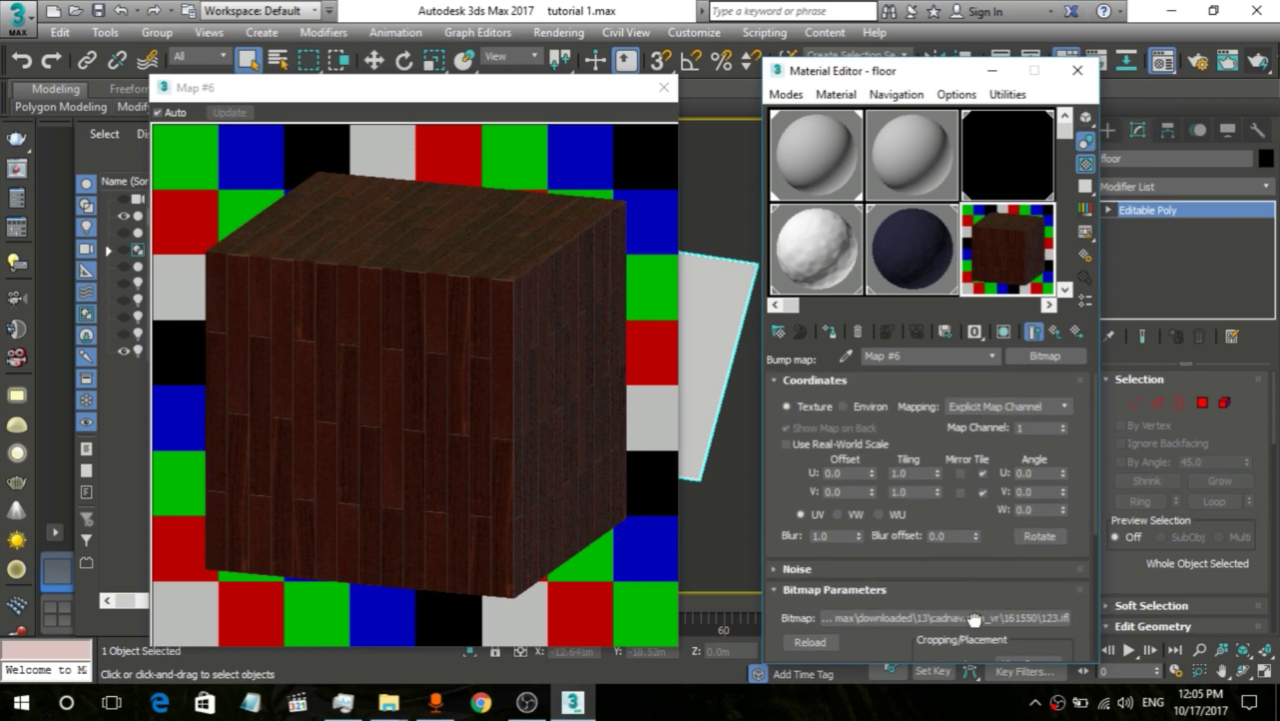
pyautogui.click(991, 355)
pyautogui.click(967, 371)
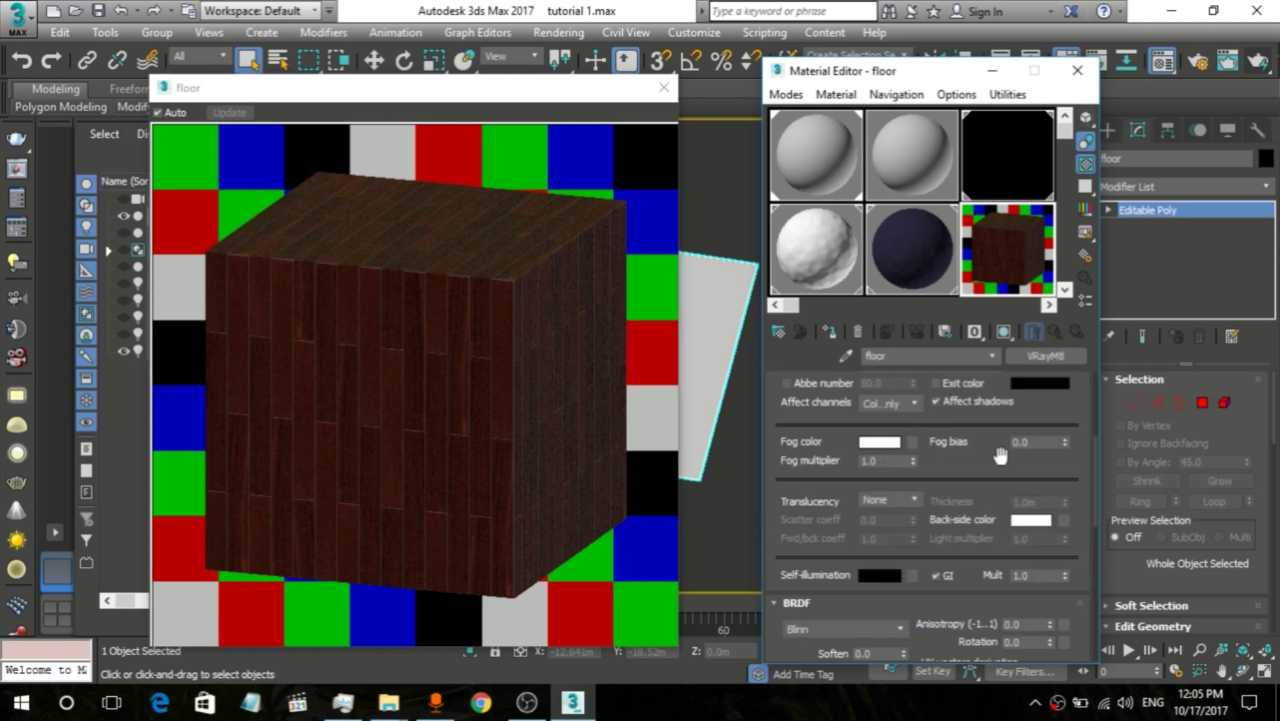
pyautogui.scroll(5, 1001, 456)
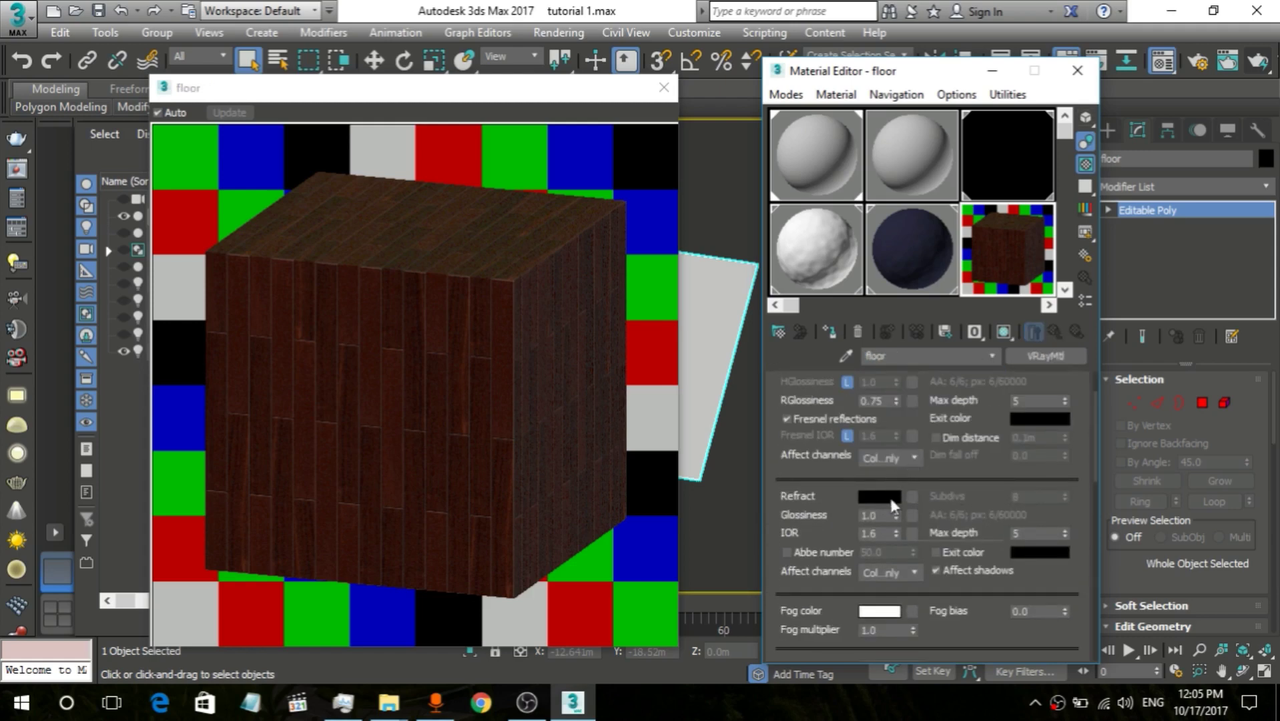
pyautogui.scroll(1, 898, 500)
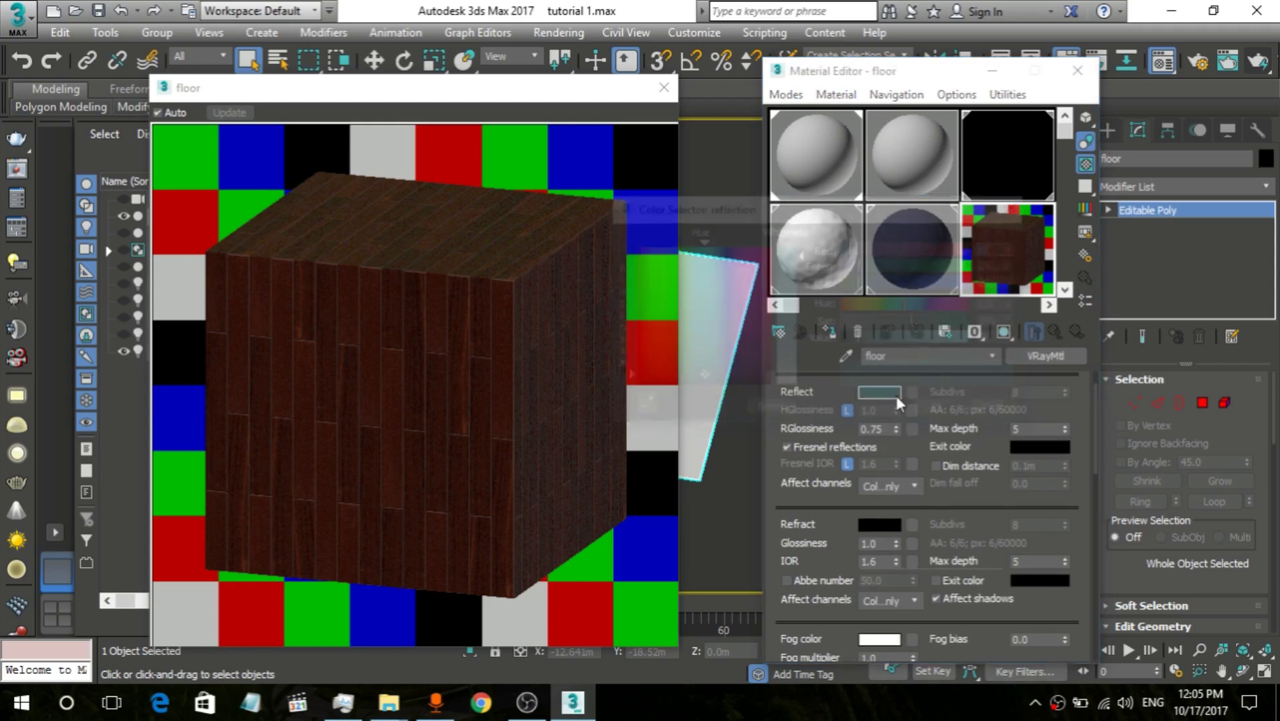
# Step: Try red values of 12 and 5 for the floor material's reflection color
pyautogui.click(894, 391)
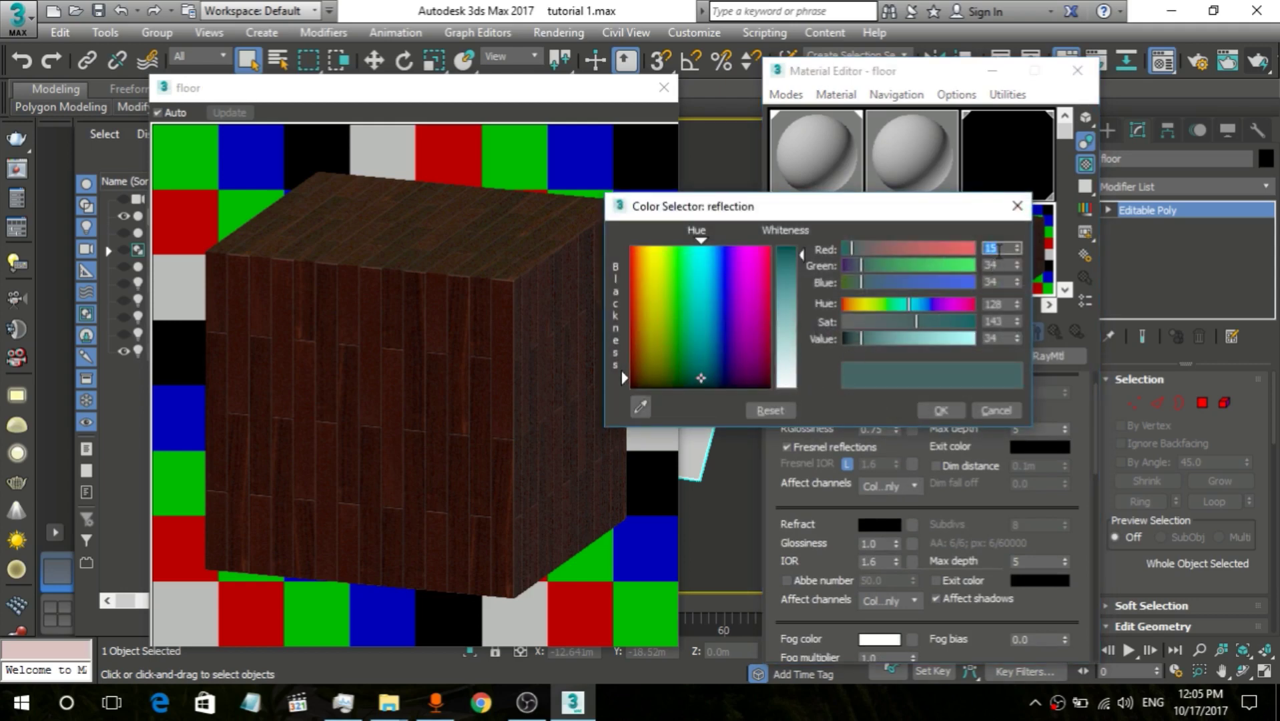
pyautogui.click(993, 248)
pyautogui.doubleClick(992, 248)
pyautogui.write('12')
pyautogui.press('Return')
pyautogui.write('5')
pyautogui.press('Return')
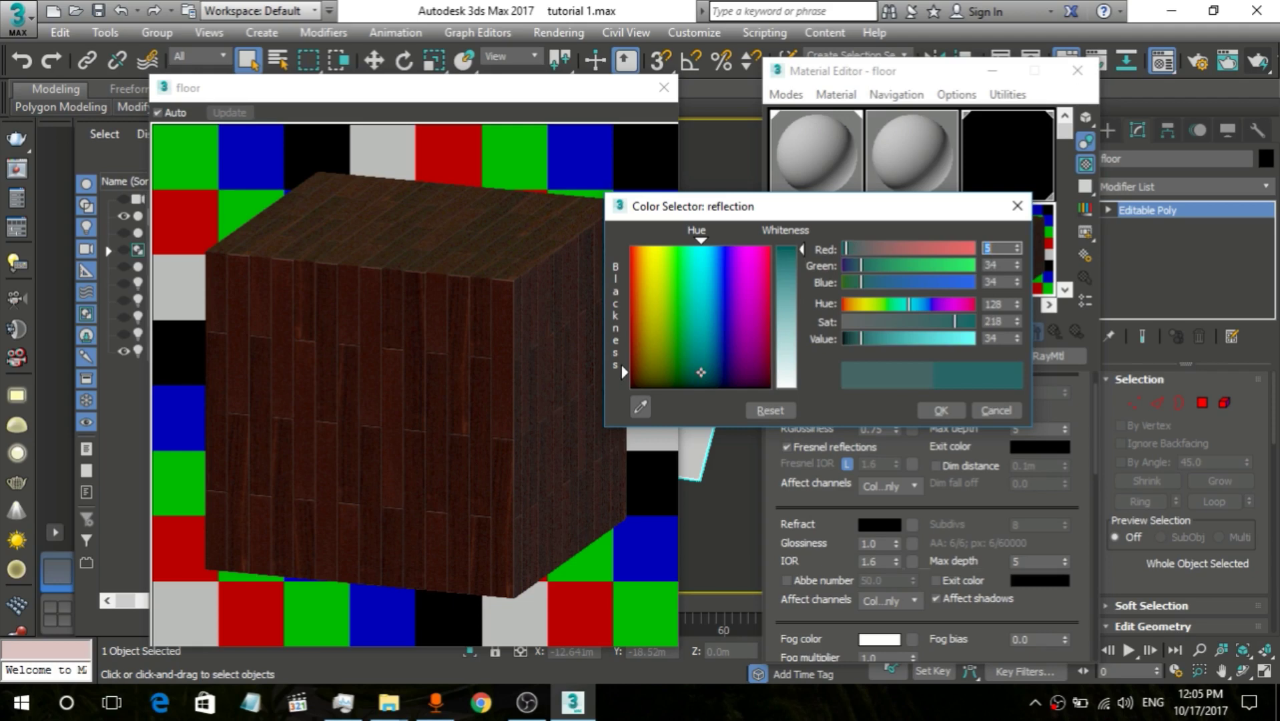
pyautogui.click(939, 412)
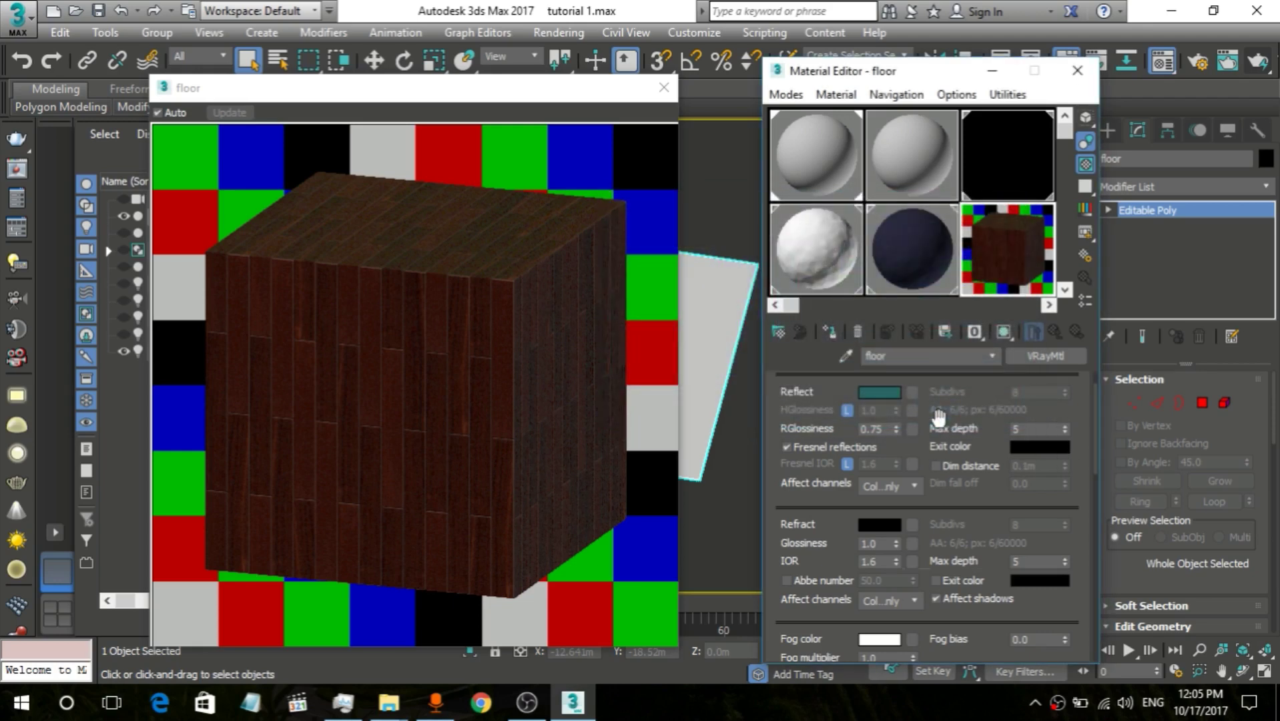
# Step: Set the red value of the floor material's reflection color to 10
pyautogui.scroll(2, 939, 418)
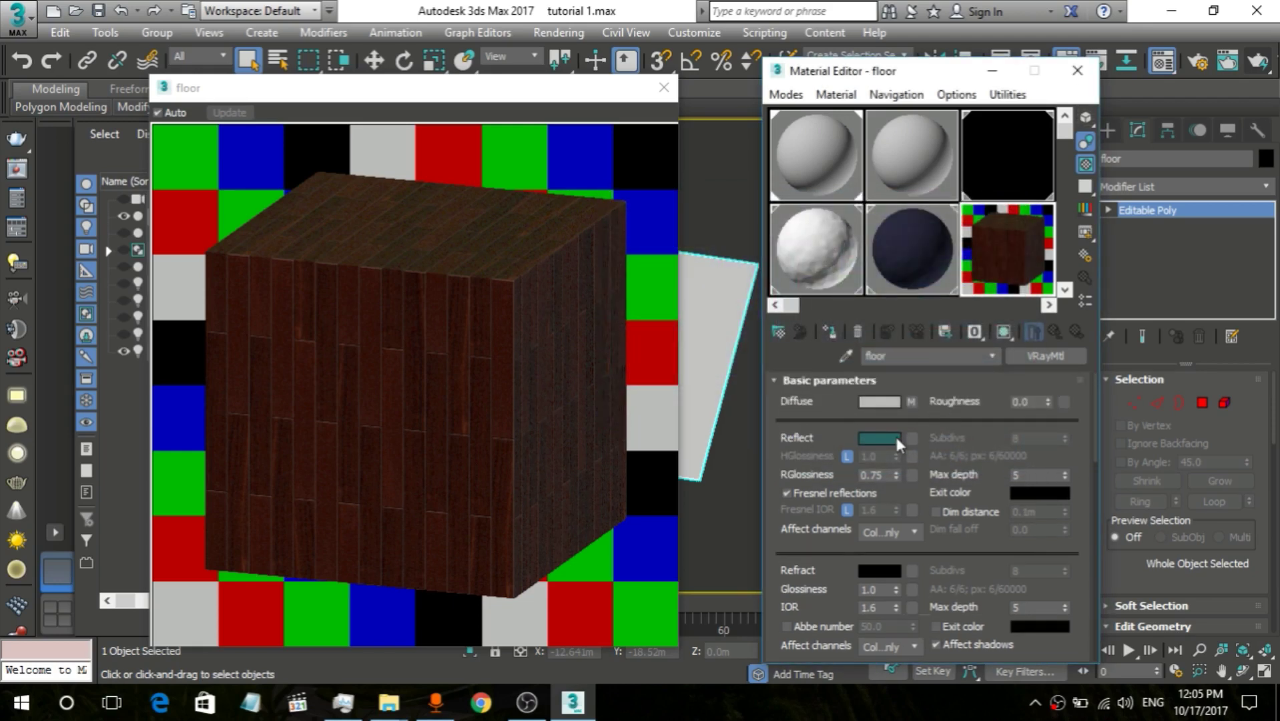
pyautogui.click(881, 438)
pyautogui.write('1')
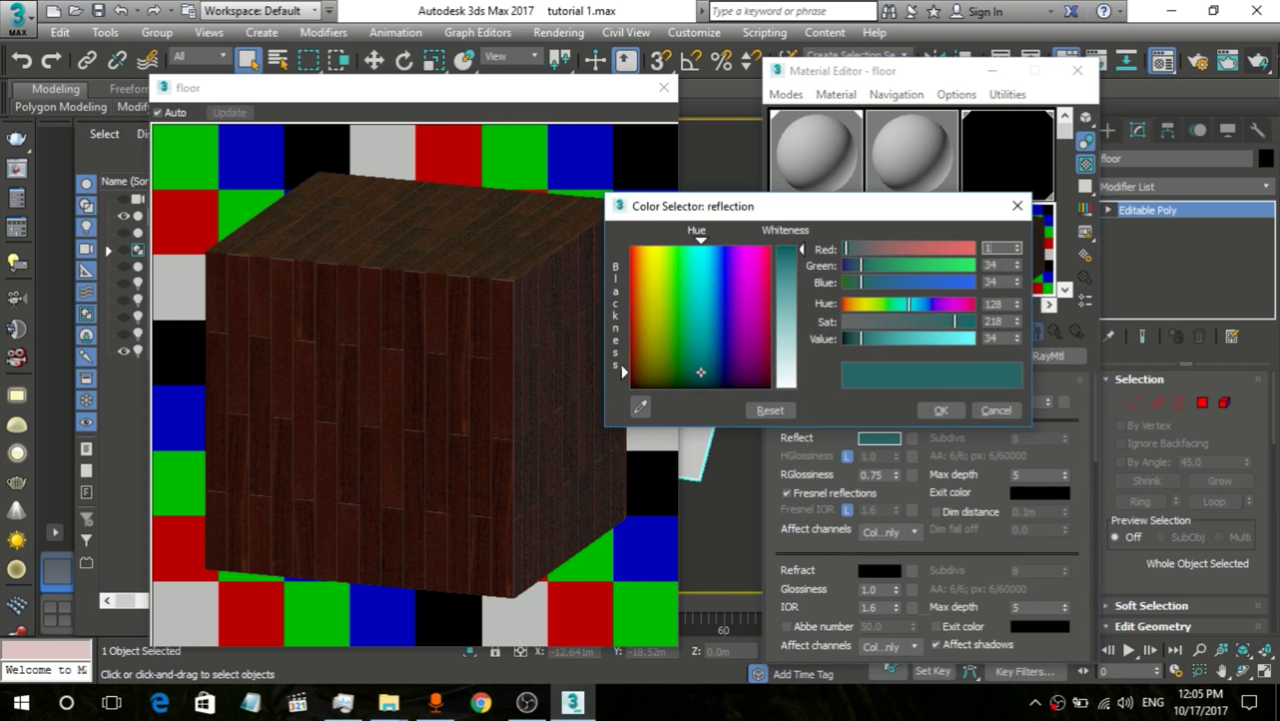
pyautogui.write('0')
pyautogui.press('Return')
pyautogui.click(955, 405)
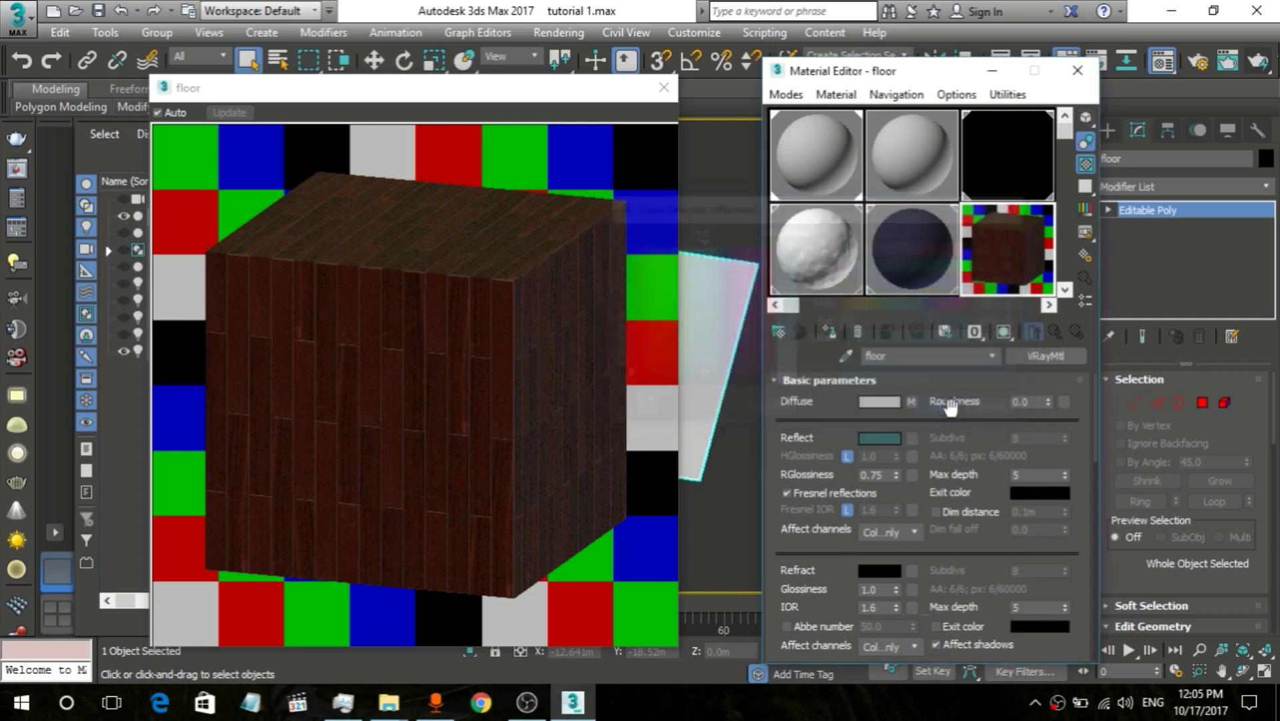
# Step: Set the floor material's refraction color to a very dark gray with red, green and blue at 17
pyautogui.click(881, 572)
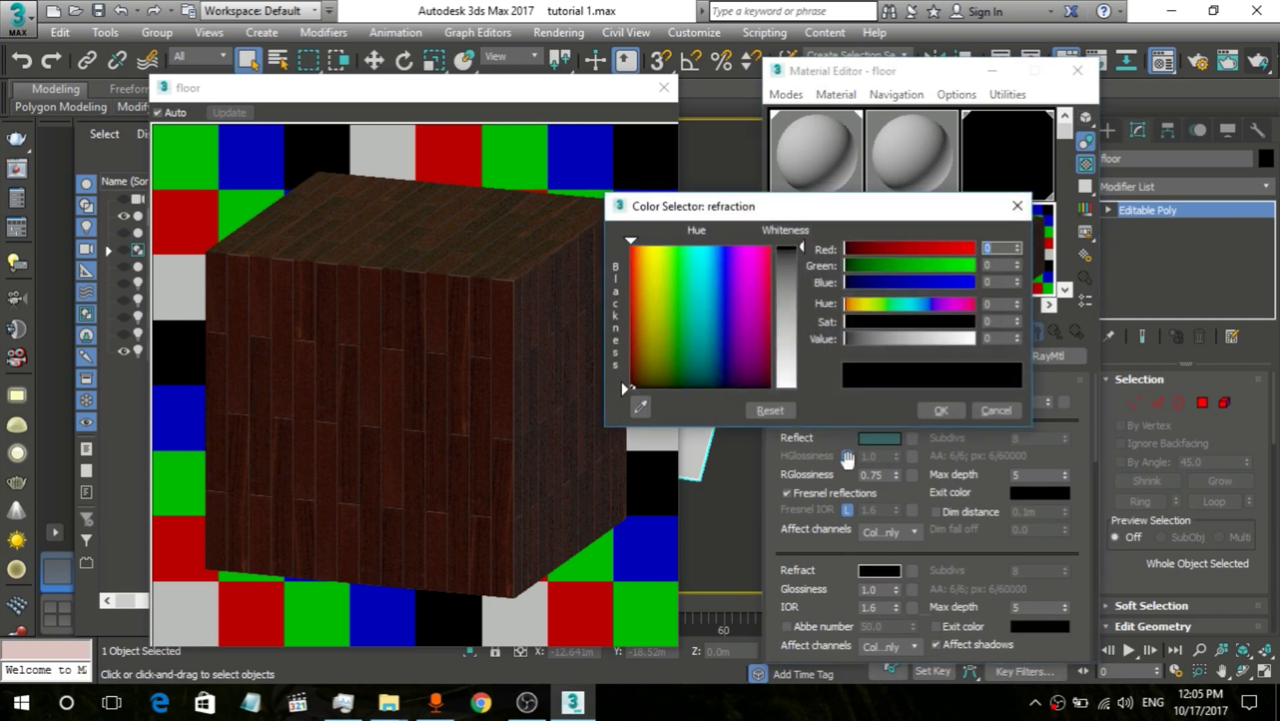
pyautogui.moveTo(800, 255); pyautogui.dragTo(798, 261)
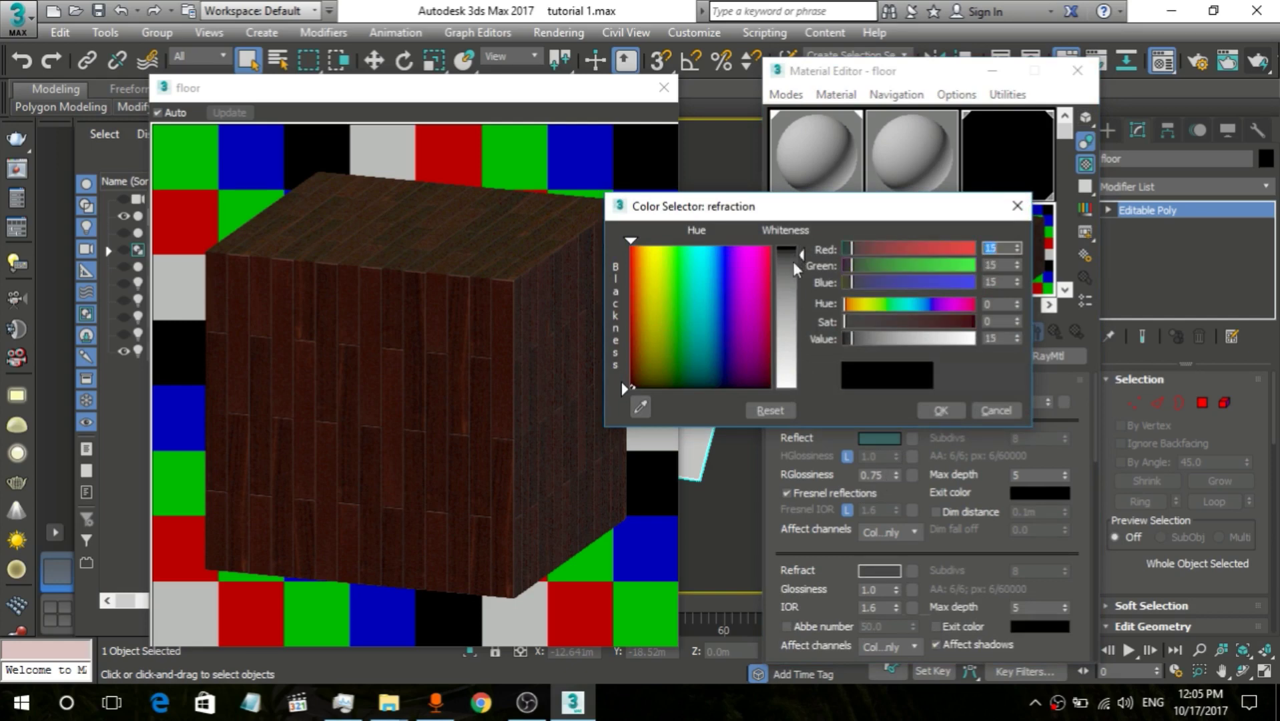
pyautogui.moveTo(796, 270); pyautogui.dragTo(796, 267)
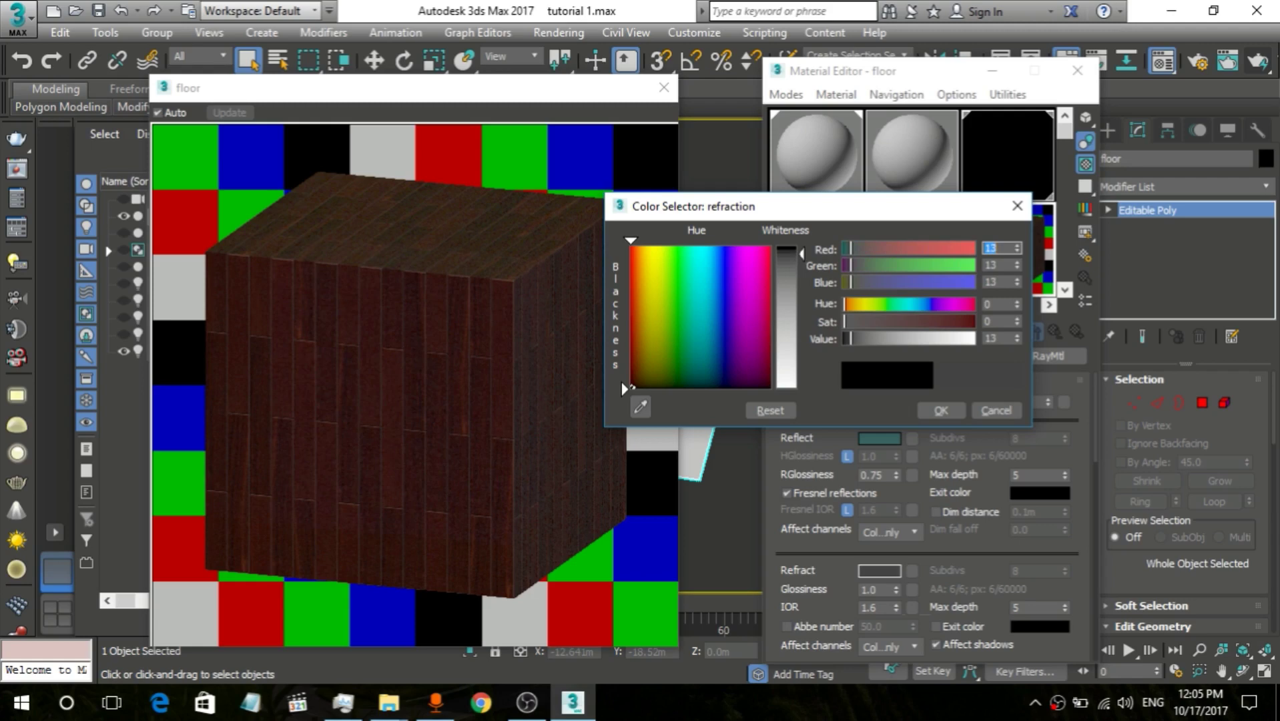
pyautogui.moveTo(801, 253); pyautogui.dragTo(801, 256)
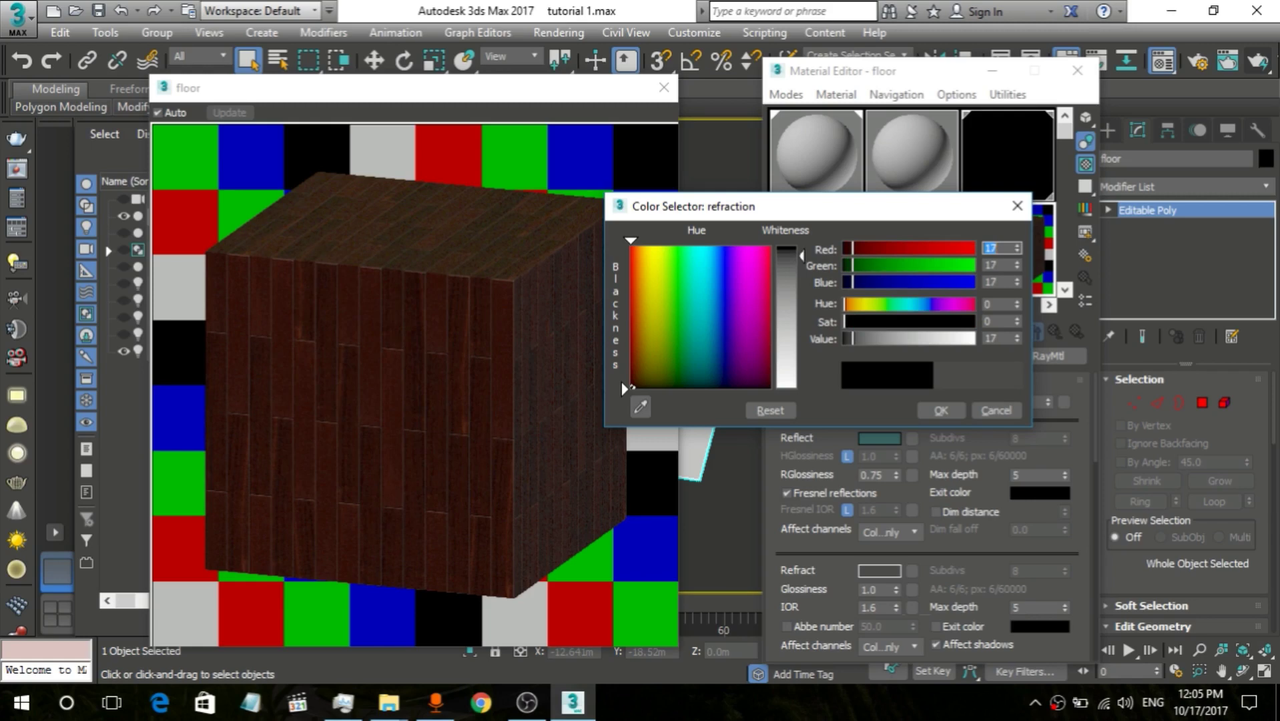
pyautogui.click(941, 409)
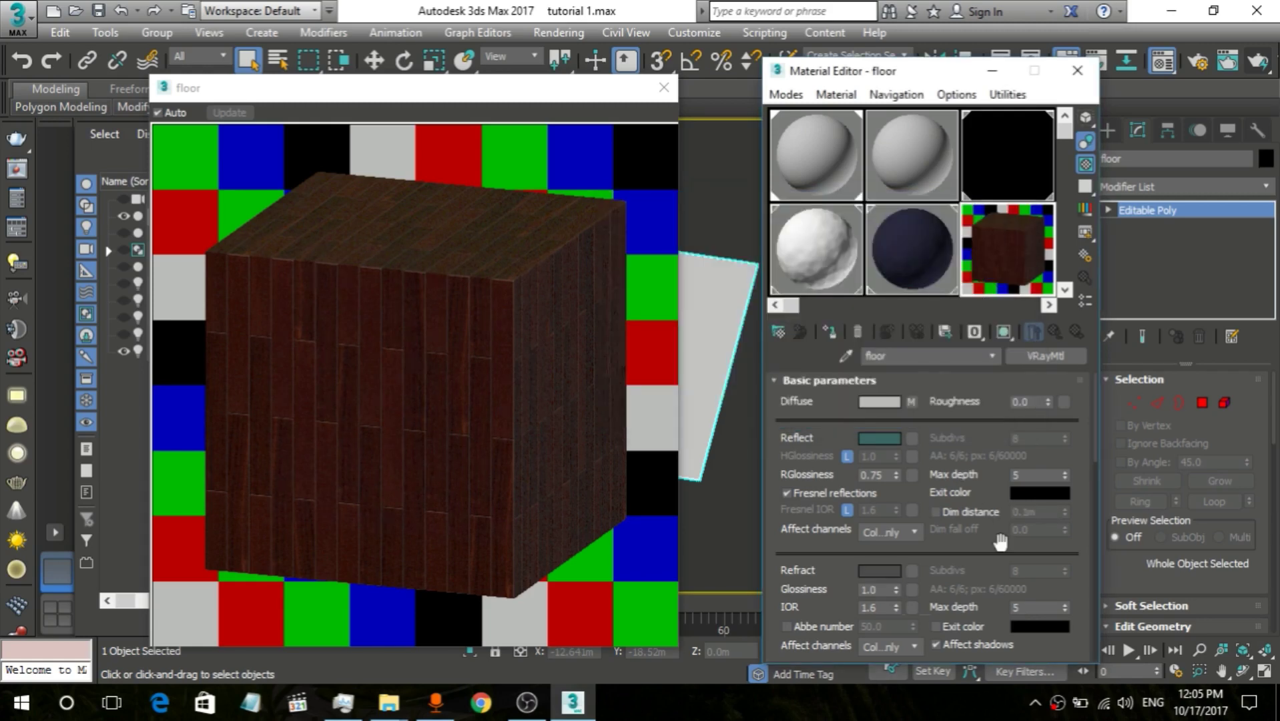
pyautogui.scroll(-5, 1008, 554)
pyautogui.scroll(5, 1023, 594)
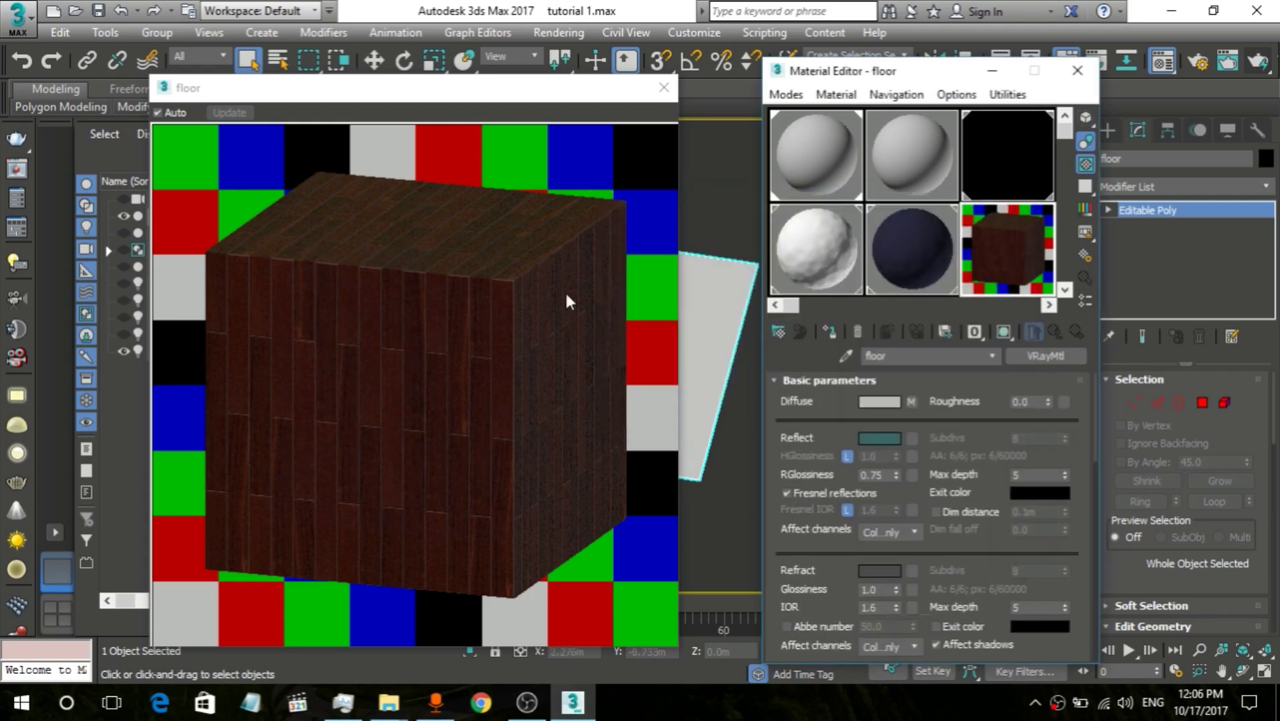
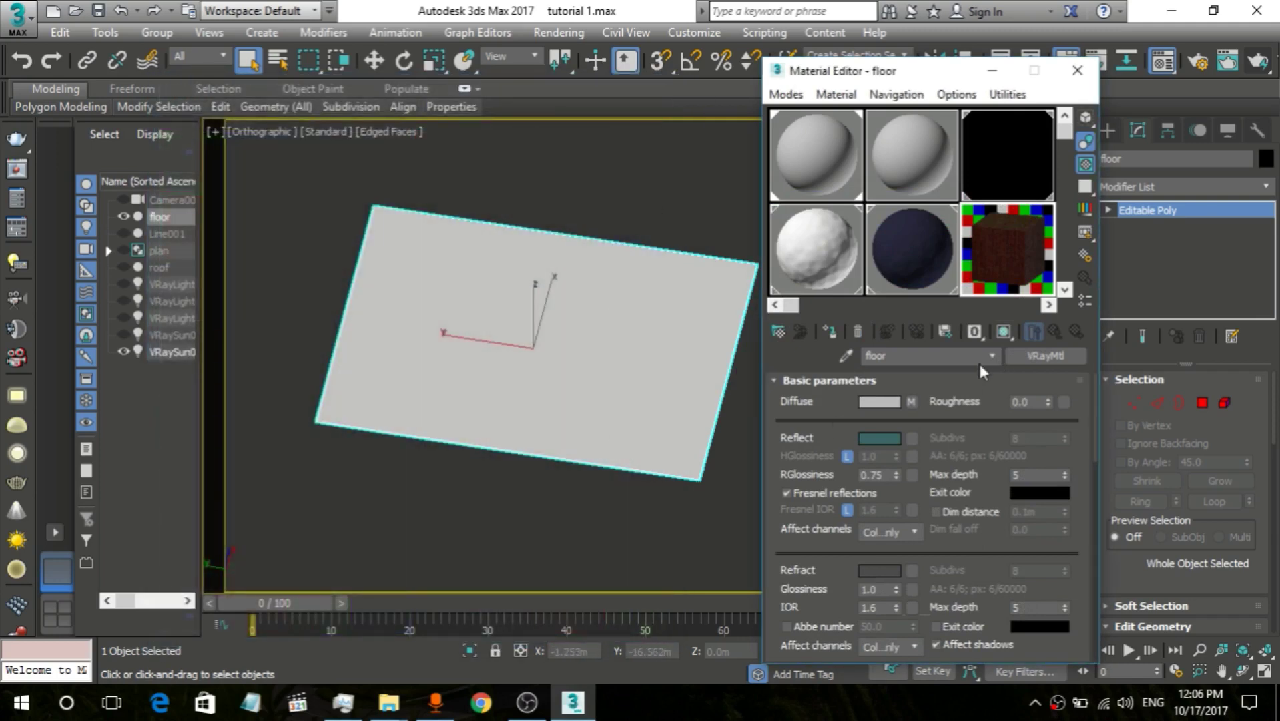
# Step: Assign the floor material to the selected floor object, show it shaded in the viewport and close the Material Editor
pyautogui.click(828, 331)
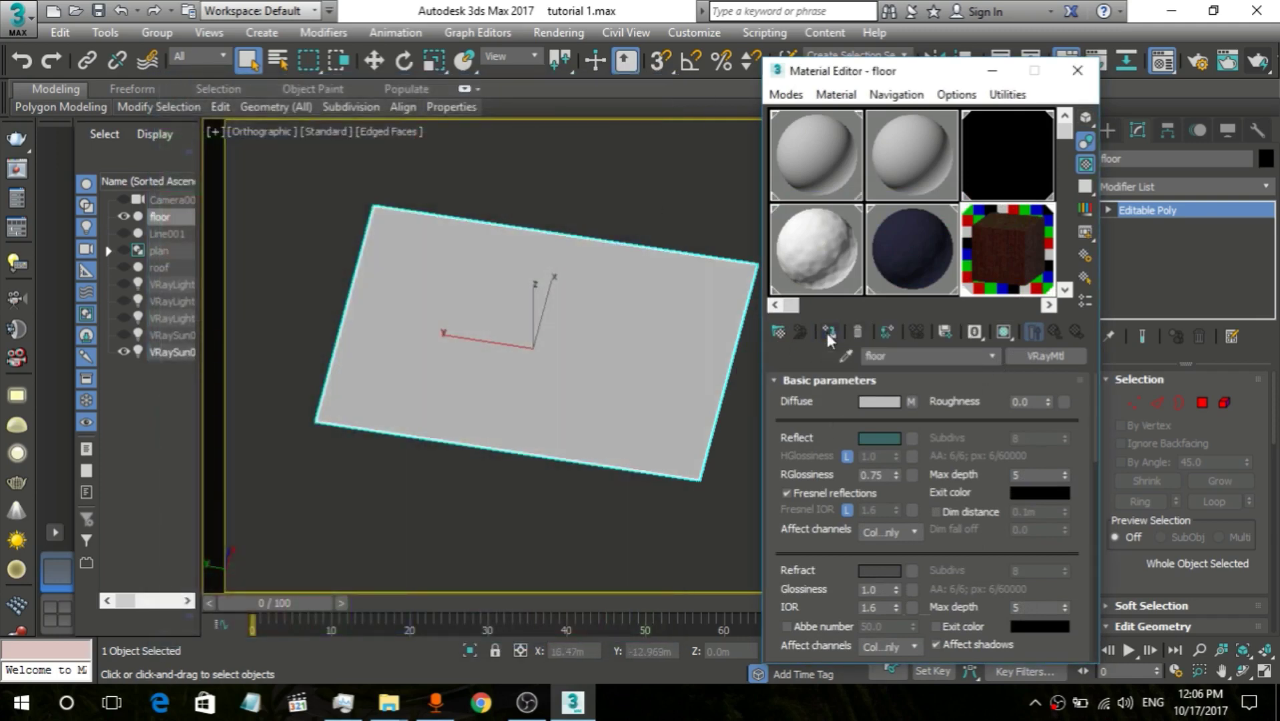
pyautogui.click(1005, 331)
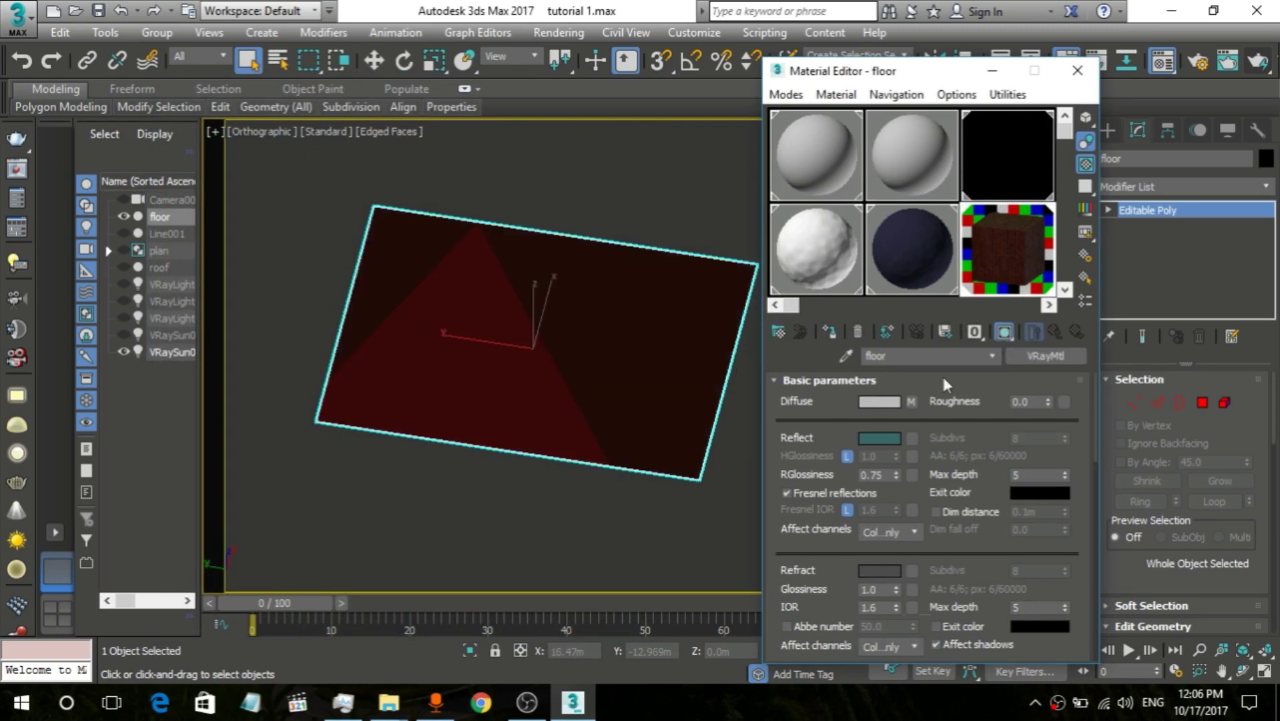
pyautogui.scroll(4, 500, 306)
pyautogui.scroll(-1, 512, 359)
pyautogui.scroll(-2, 512, 359)
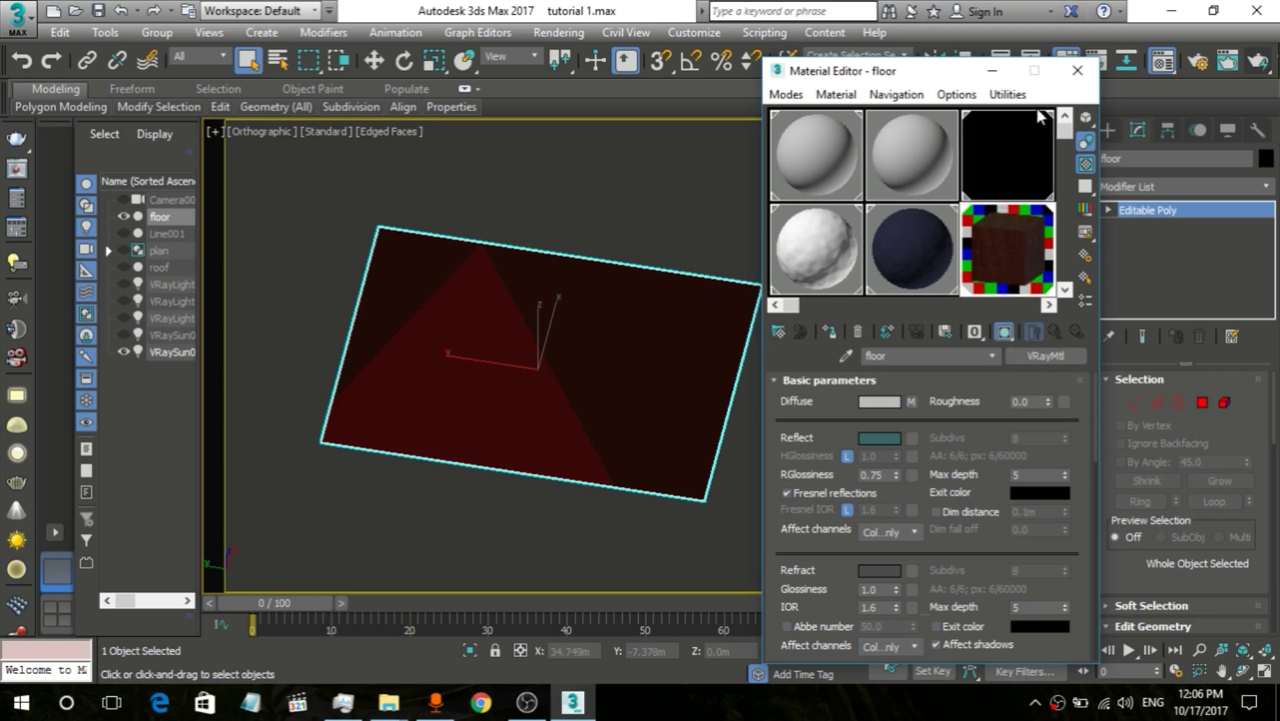
pyautogui.click(1077, 71)
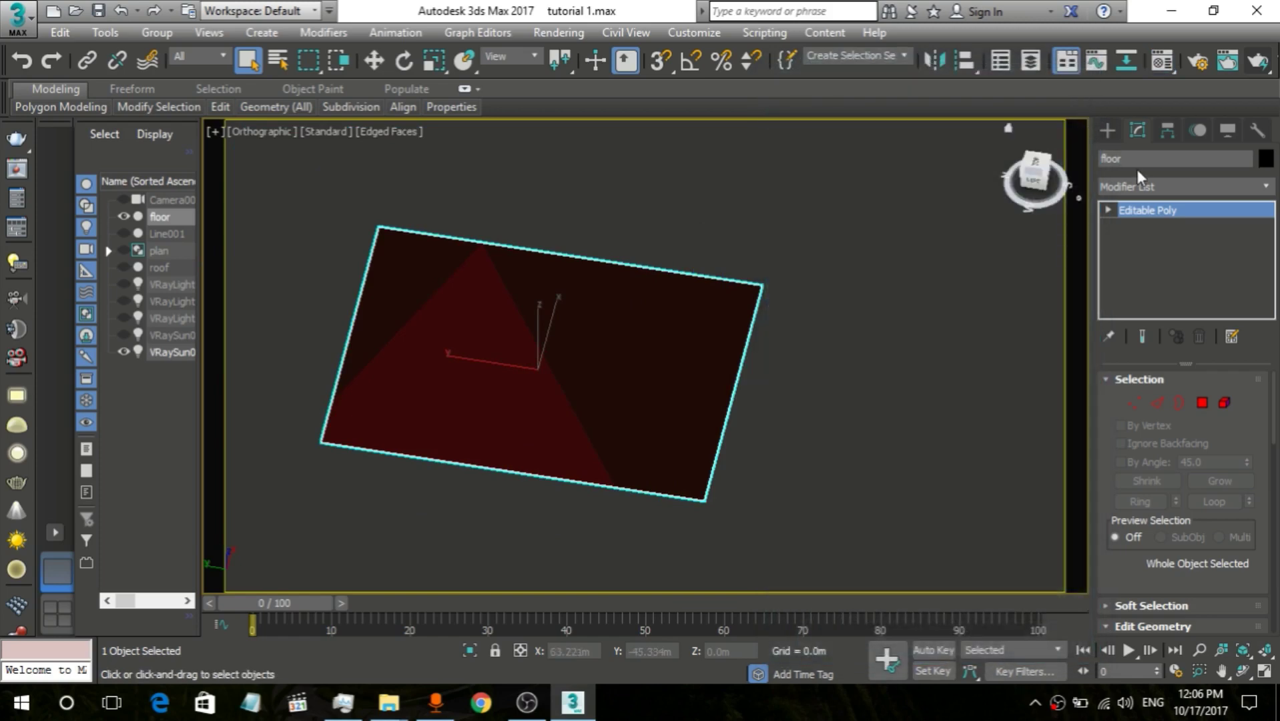
# Step: Add a UVW Map modifier to the floor object
pyautogui.click(1184, 189)
pyautogui.click(1237, 189)
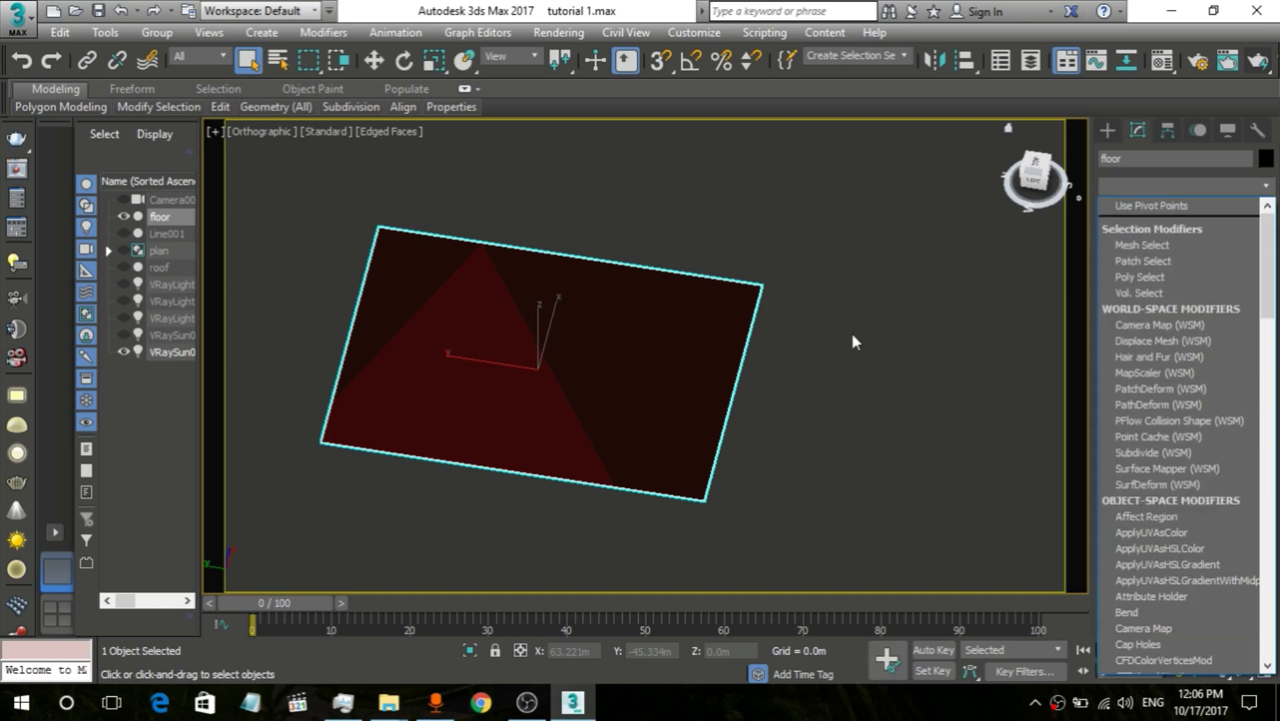
pyautogui.write('uvw')
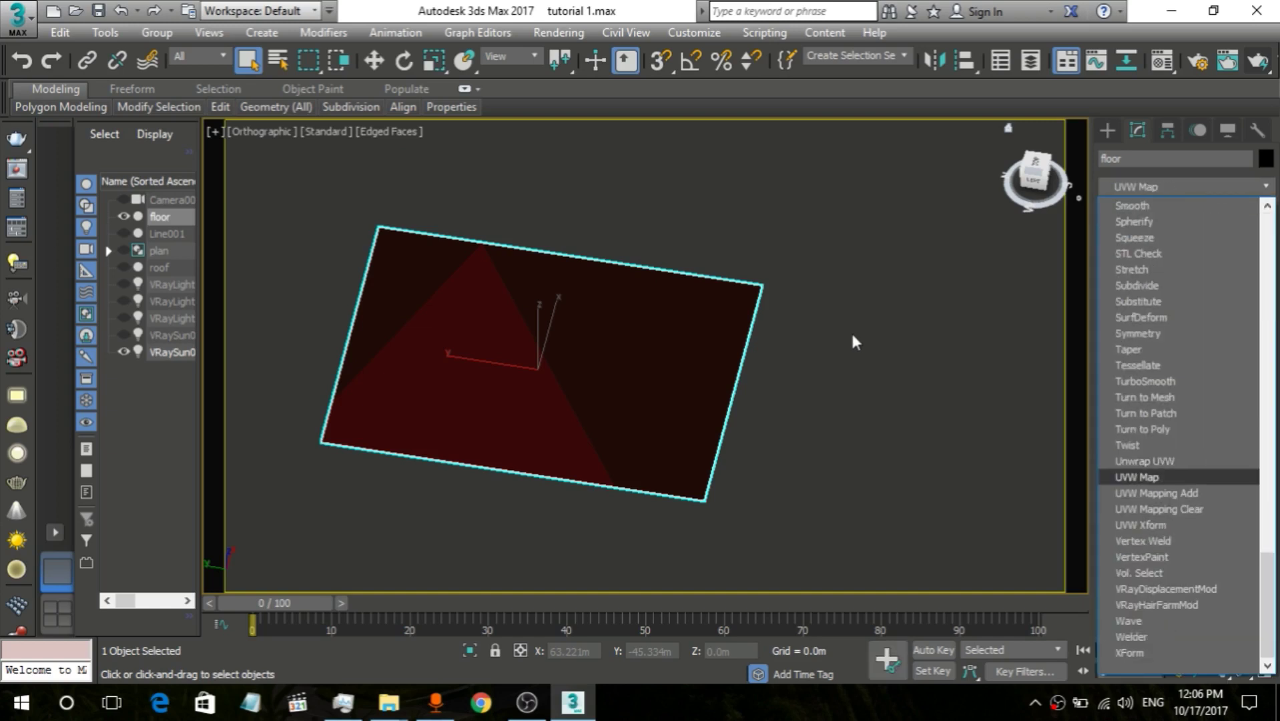
pyautogui.press('Return')
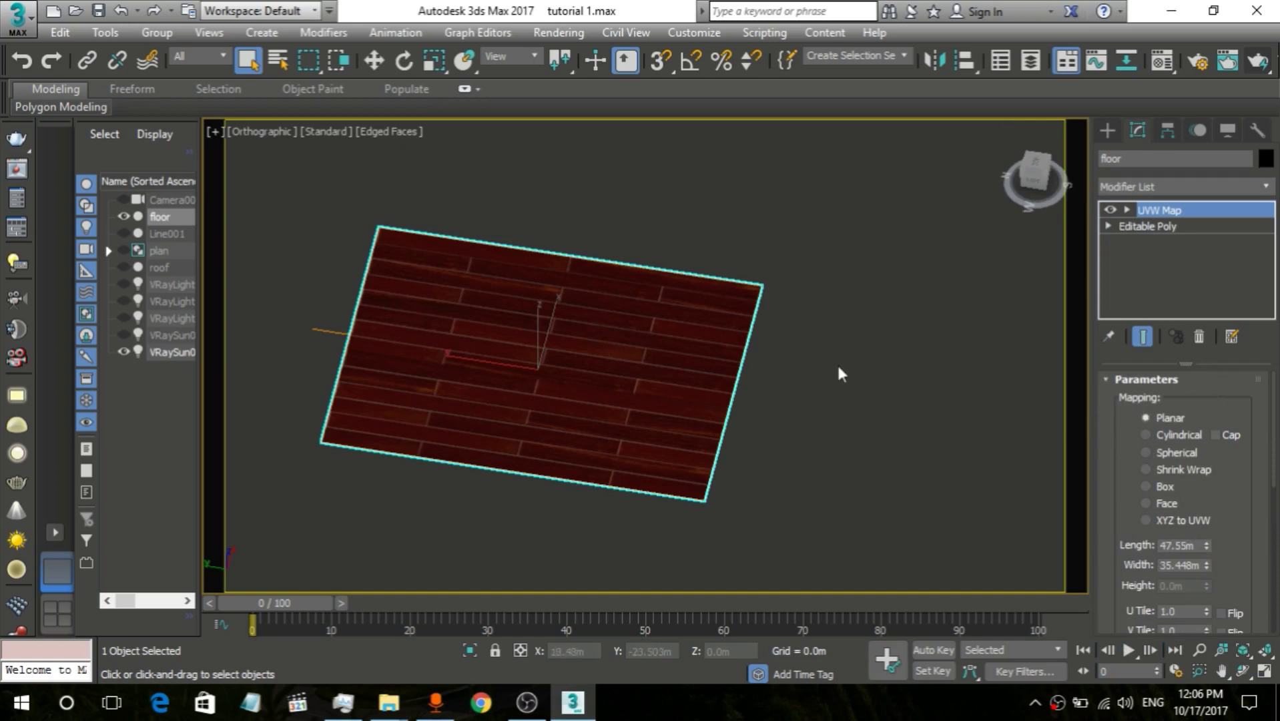
# Step: Reduce the floor's planar UVW mapping to a length of 21.835 m and a width of 19.142 m
pyautogui.scroll(2, 397, 277)
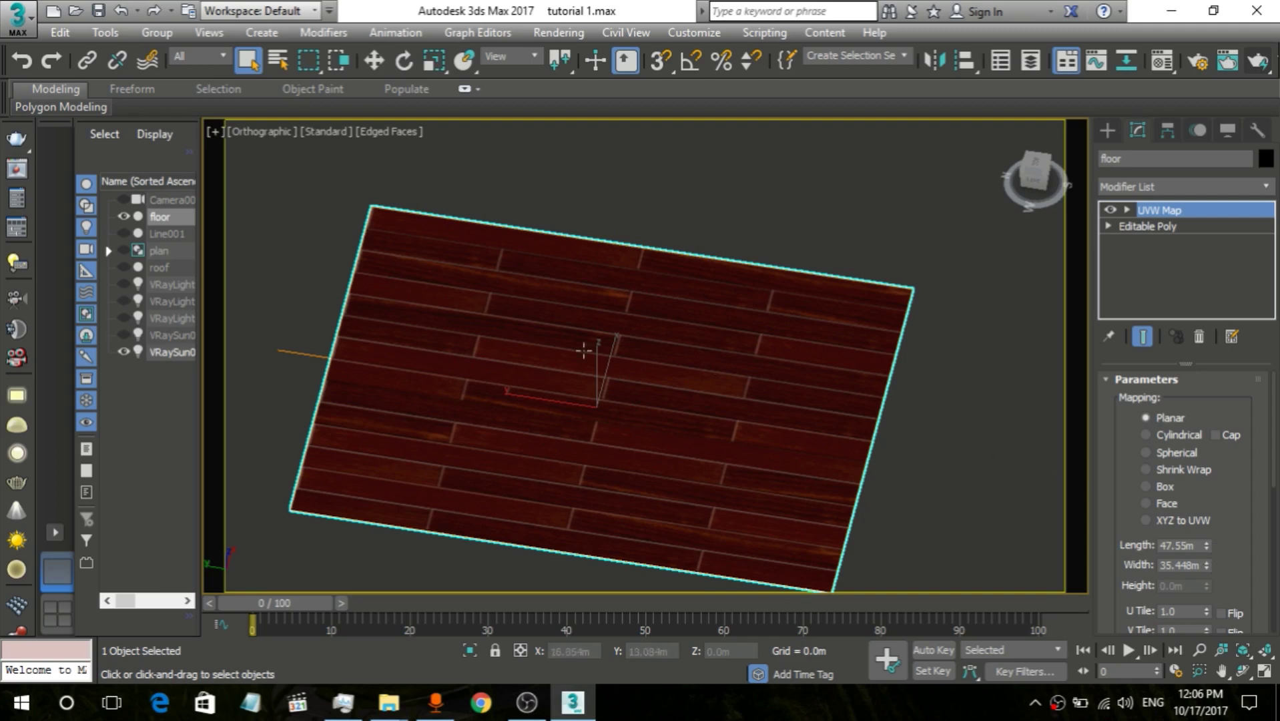
pyautogui.moveTo(1205, 546); pyautogui.dragTo(1210, 602)
pyautogui.moveTo(1210, 547); pyautogui.dragTo(1209, 561)
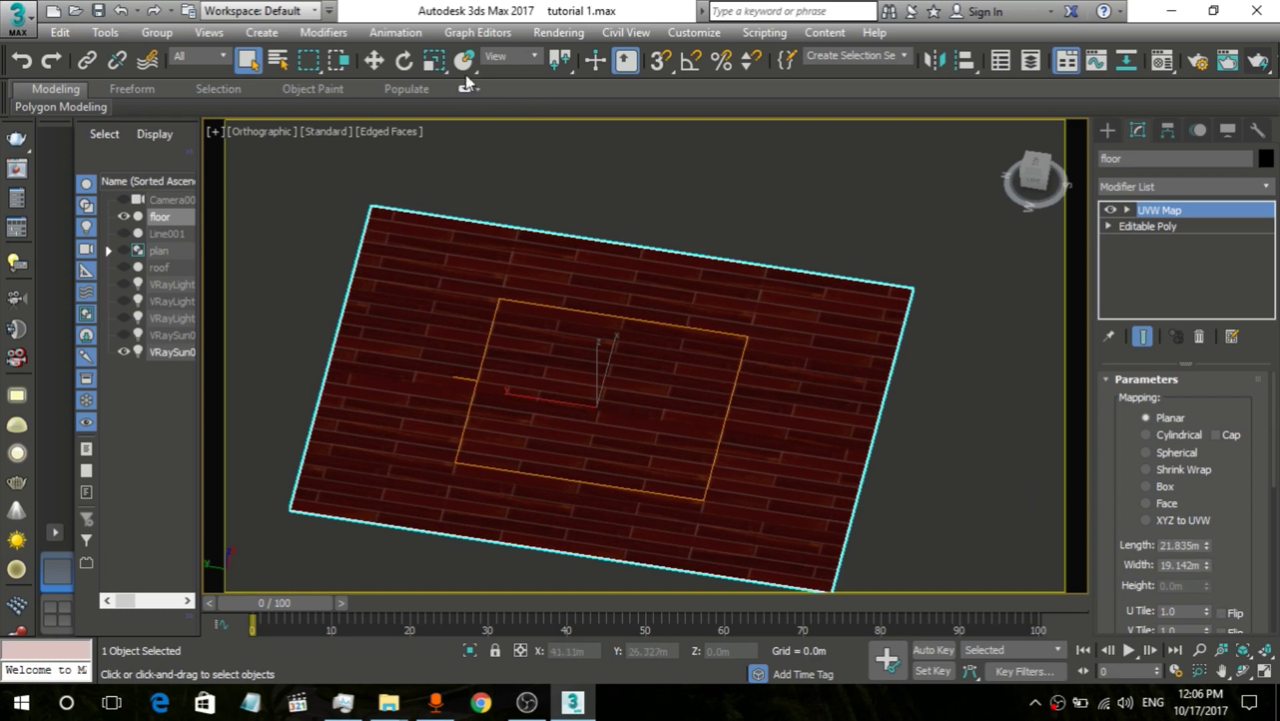
# Step: Try moving the floor slightly along the Y axis and undo the move
pyautogui.click(374, 60)
pyautogui.moveTo(526, 398)
pyautogui.mouseDown()
pyautogui.moveTo(517, 391)
pyautogui.moveTo(540, 399)
pyautogui.mouseUp()
pyautogui.hotkey('ctrl', 'z')
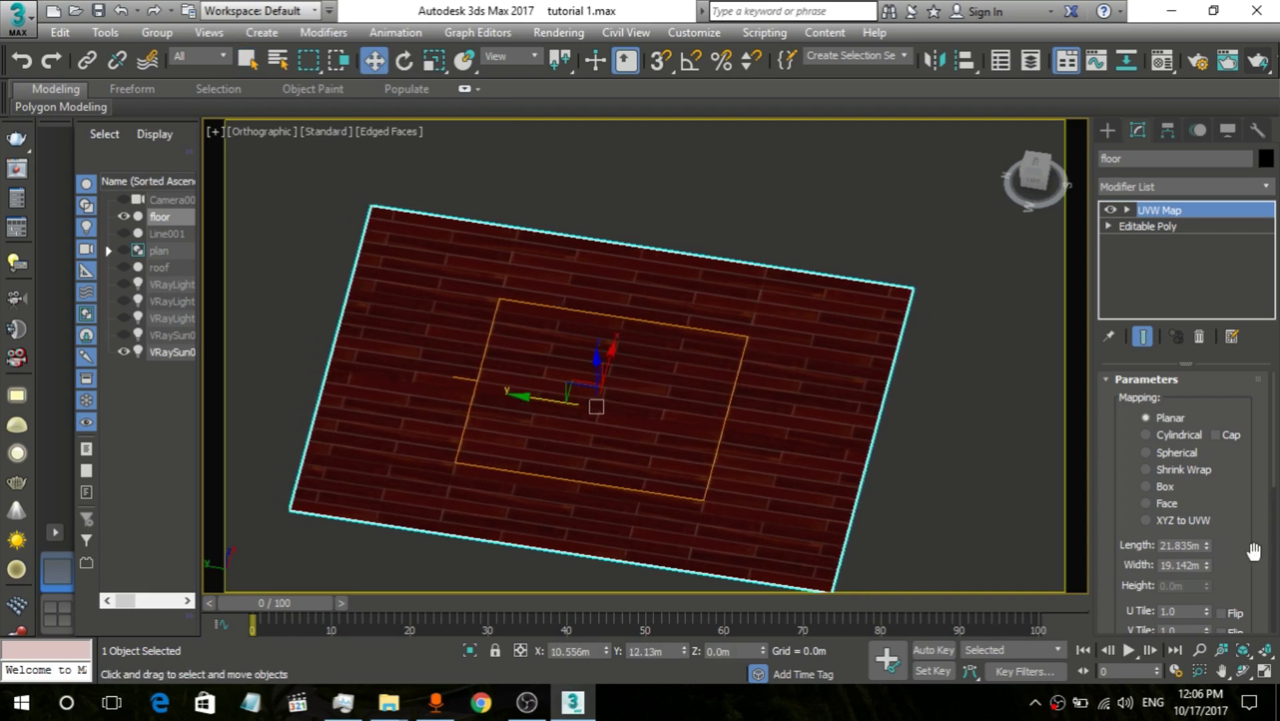
# Step: Unhide all hidden objects in the scene
pyautogui.scroll(-2, 1223, 581)
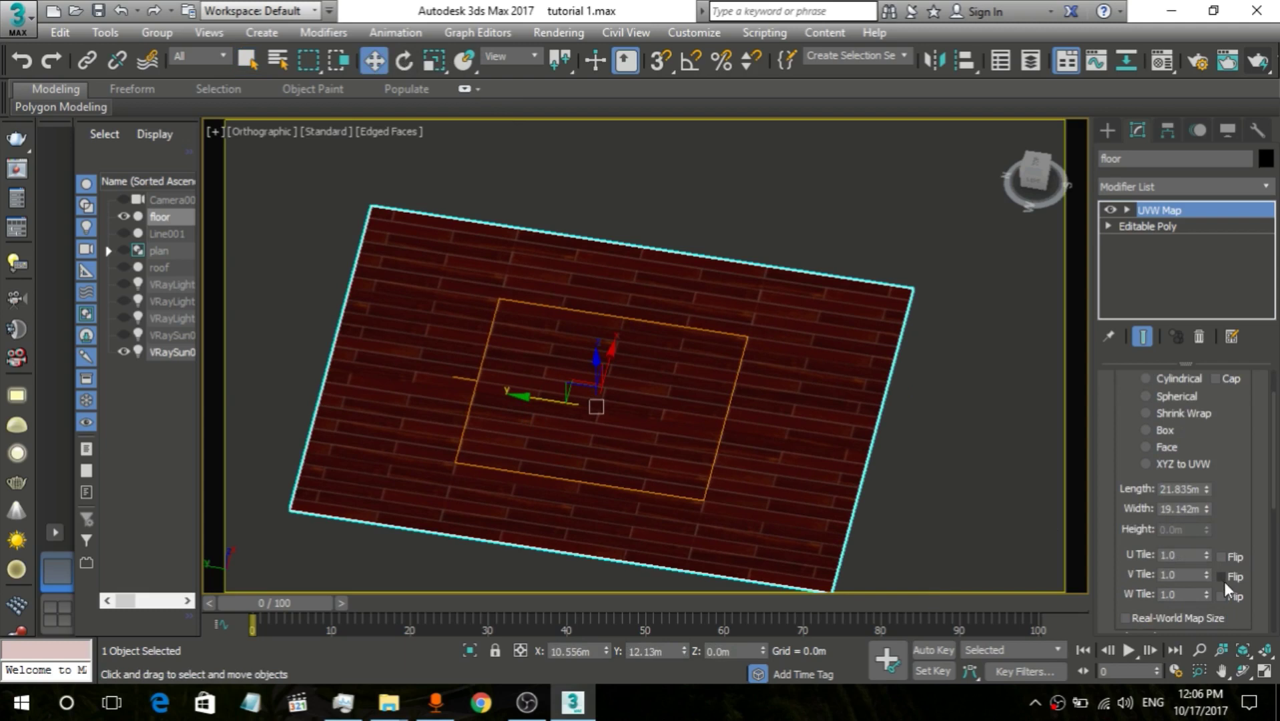
pyautogui.scroll(-2, 1223, 582)
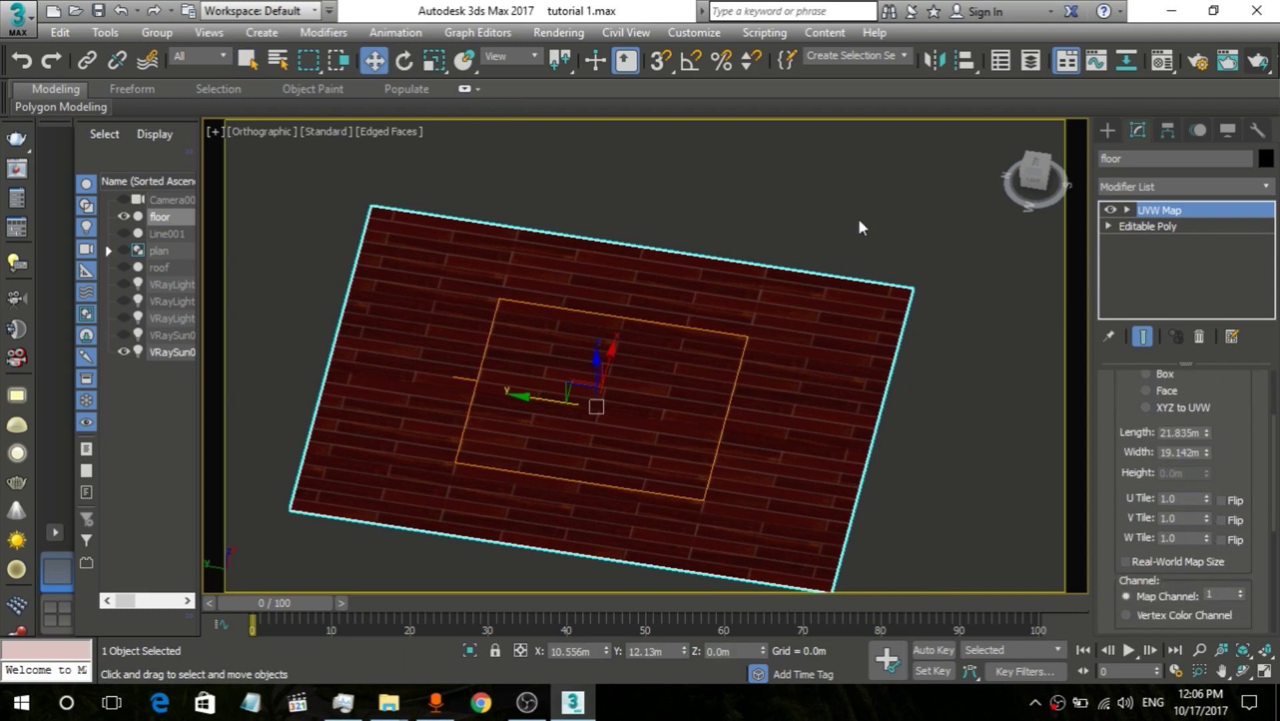
pyautogui.rightClick(856, 197)
pyautogui.click(893, 137)
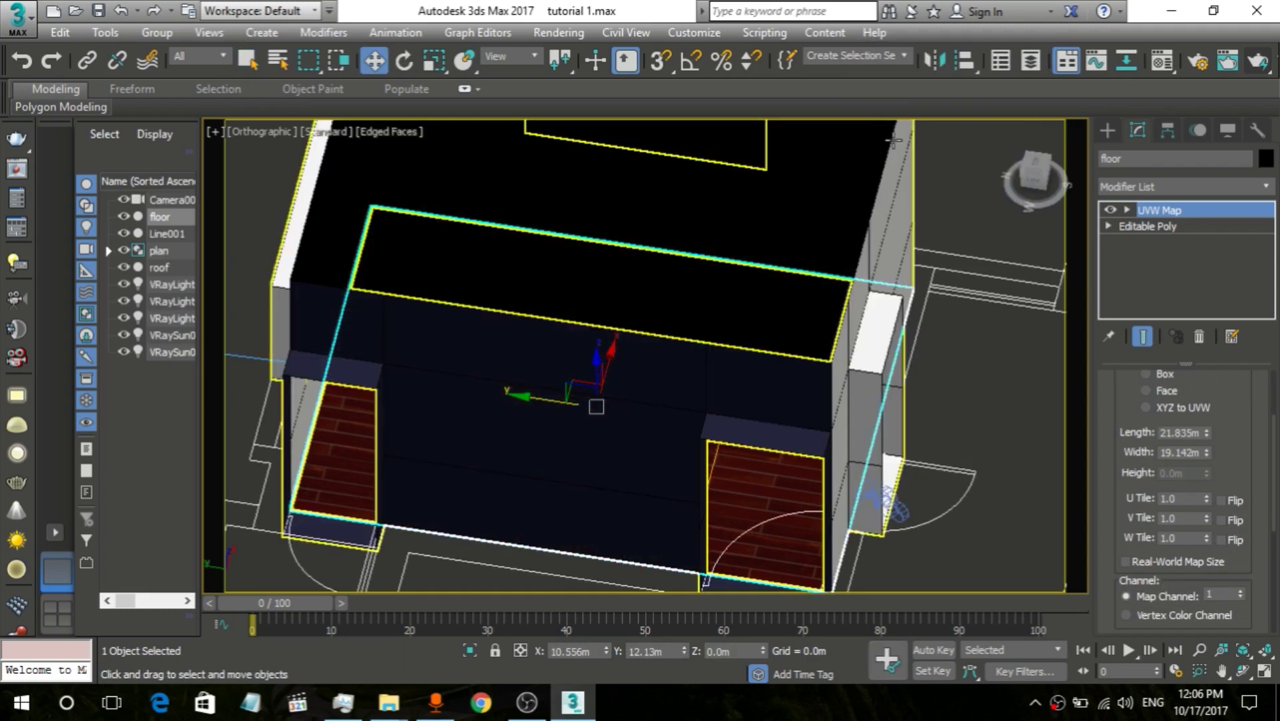
# Step: Examine the room with its wood floor through Camera001 and the whole building from outside in the Perspective view
pyautogui.press('c')
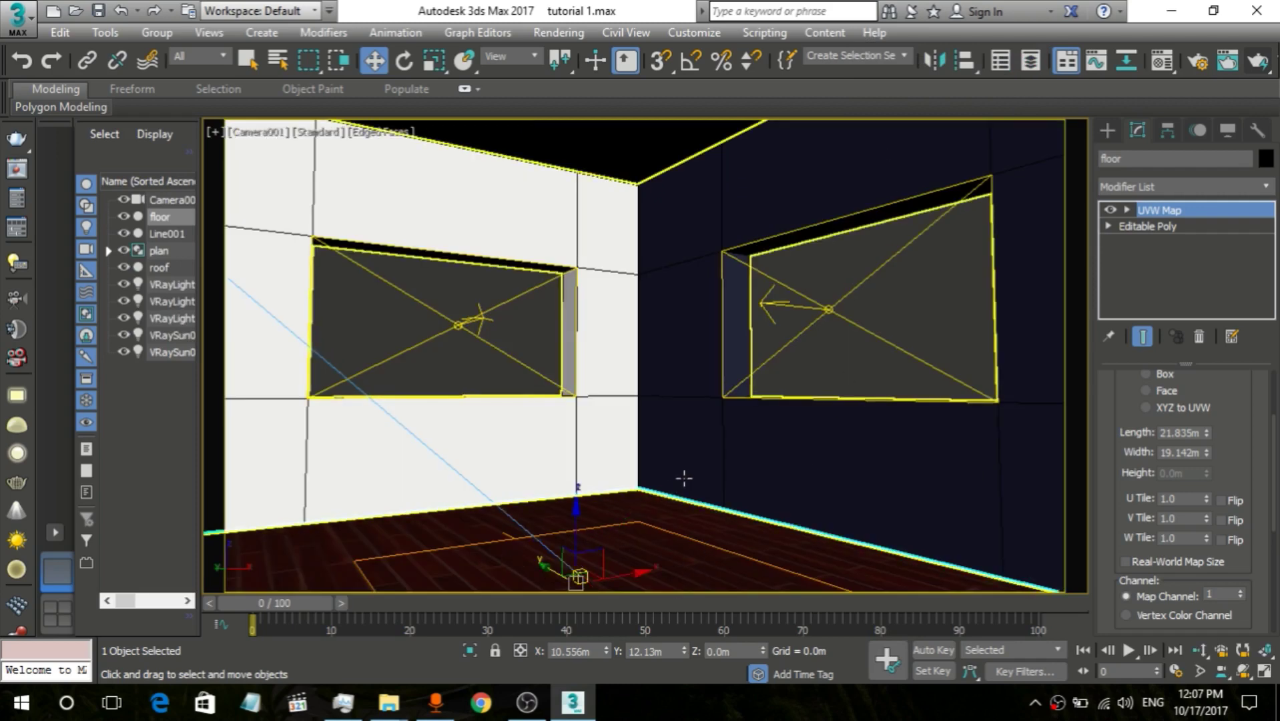
pyautogui.scroll(1, 686, 478)
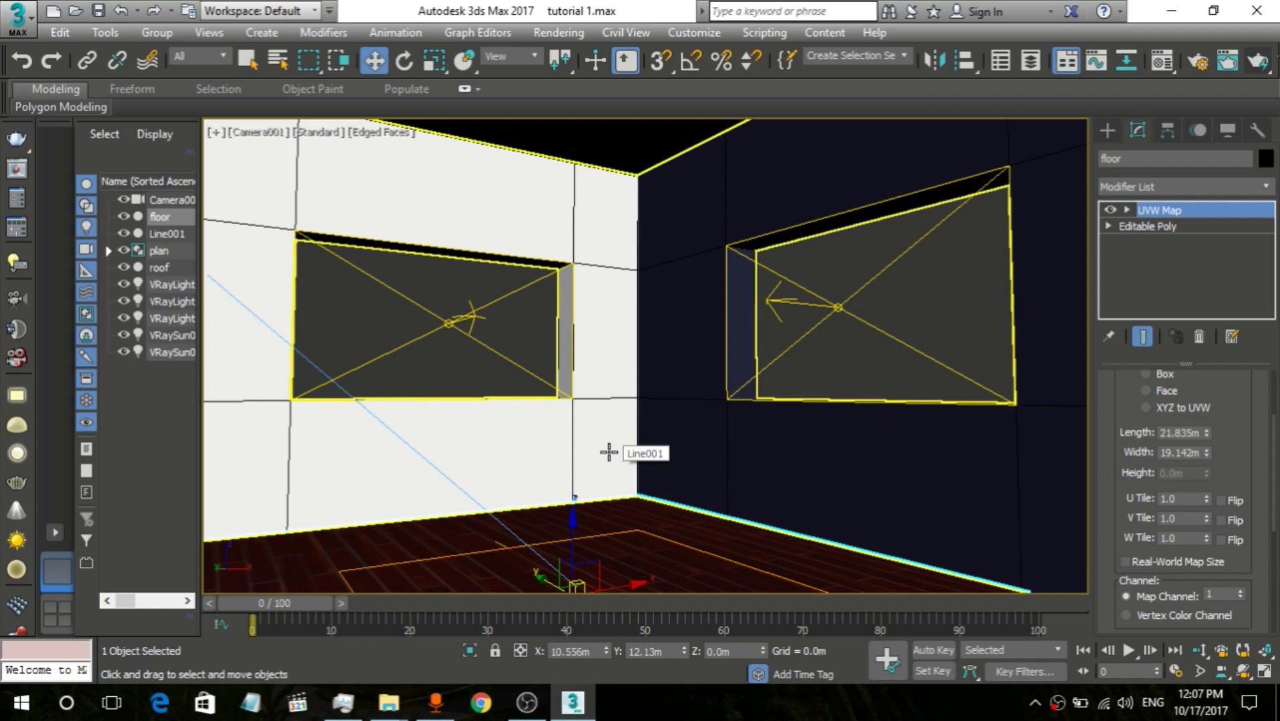
pyautogui.press('p')
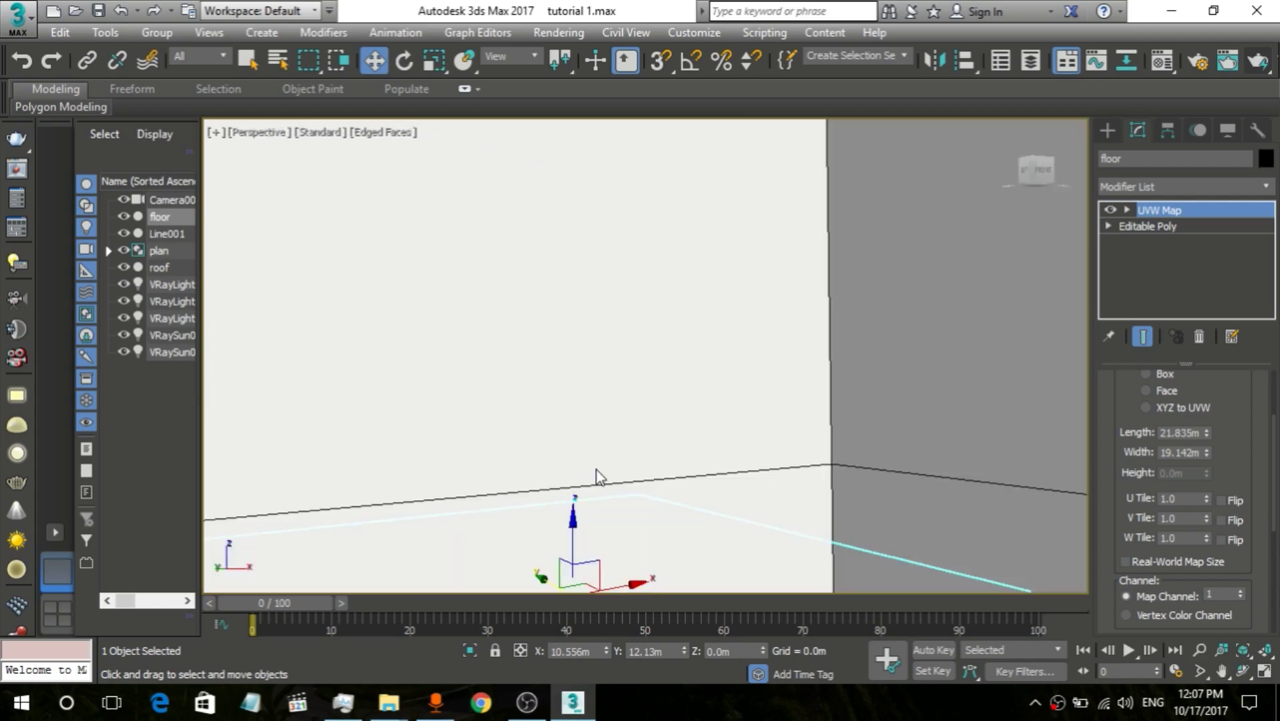
pyautogui.press('z')
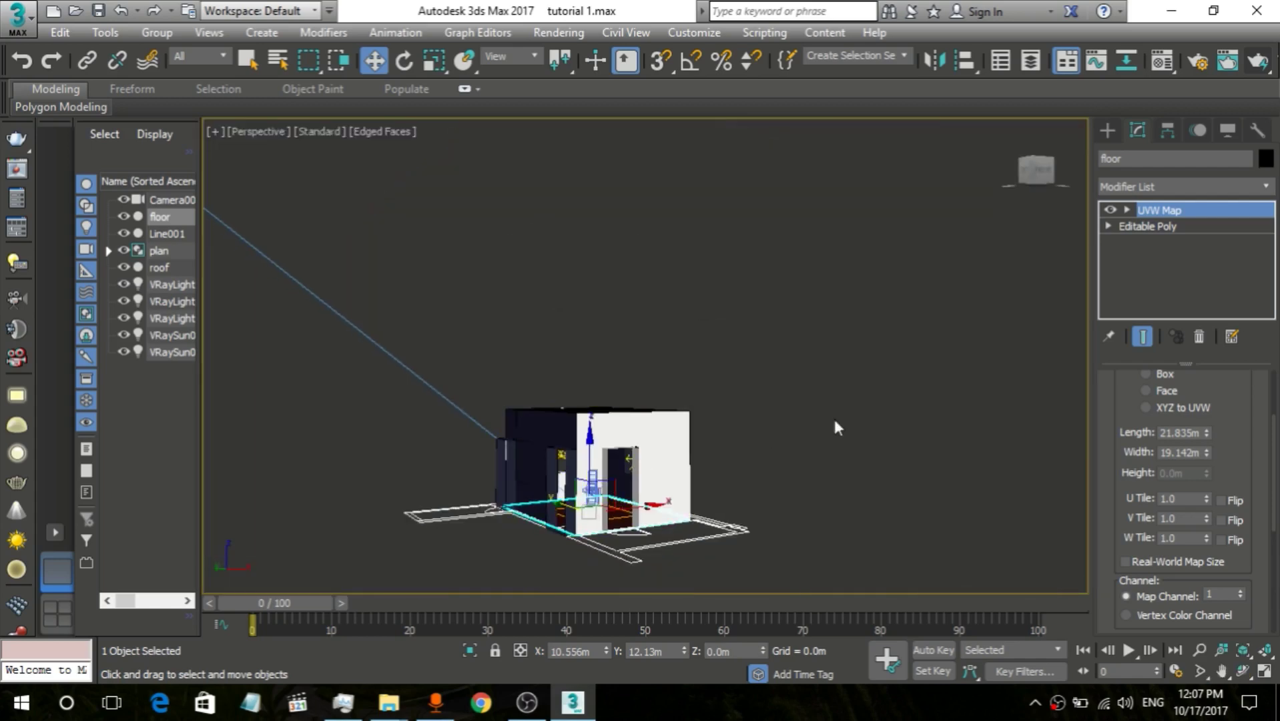
pyautogui.click(1039, 173)
pyautogui.scroll(4, 546, 575)
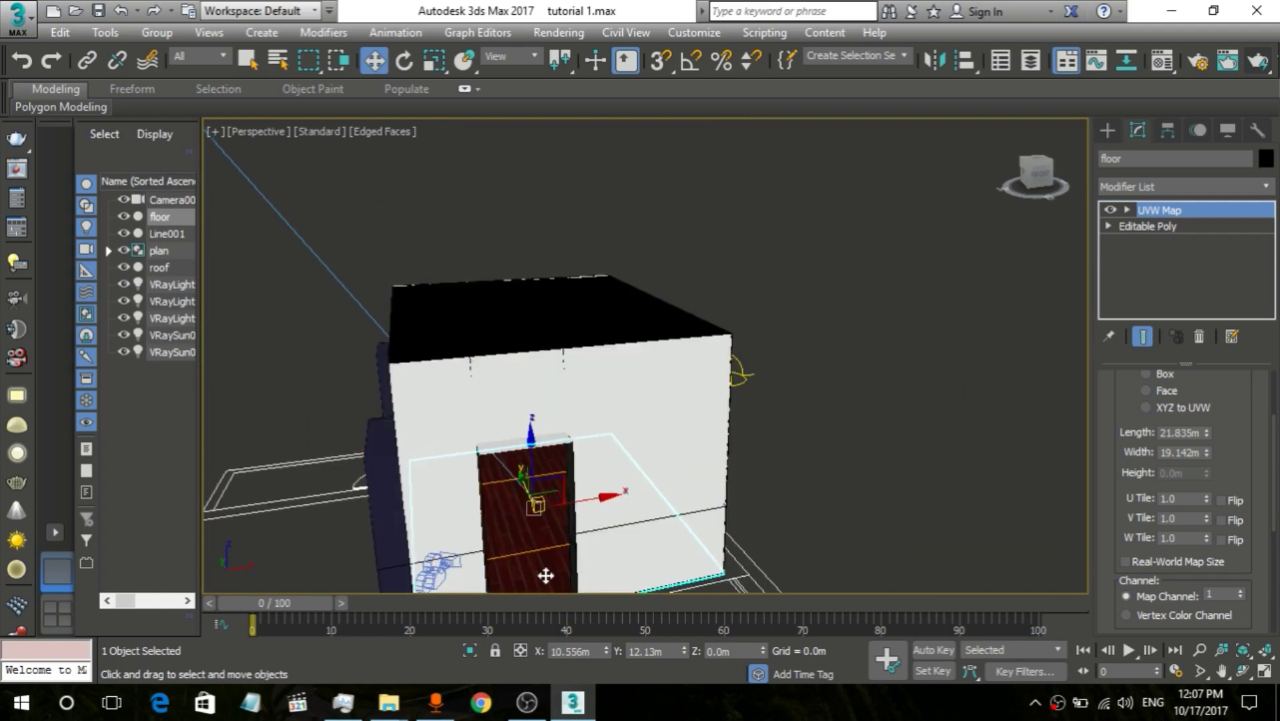
# Step: Hide the room's wall object and the roof so the wood floor is exposed in the Perspective view
pyautogui.scroll(3, 546, 575)
pyautogui.click(661, 466)
pyautogui.rightClick(659, 399)
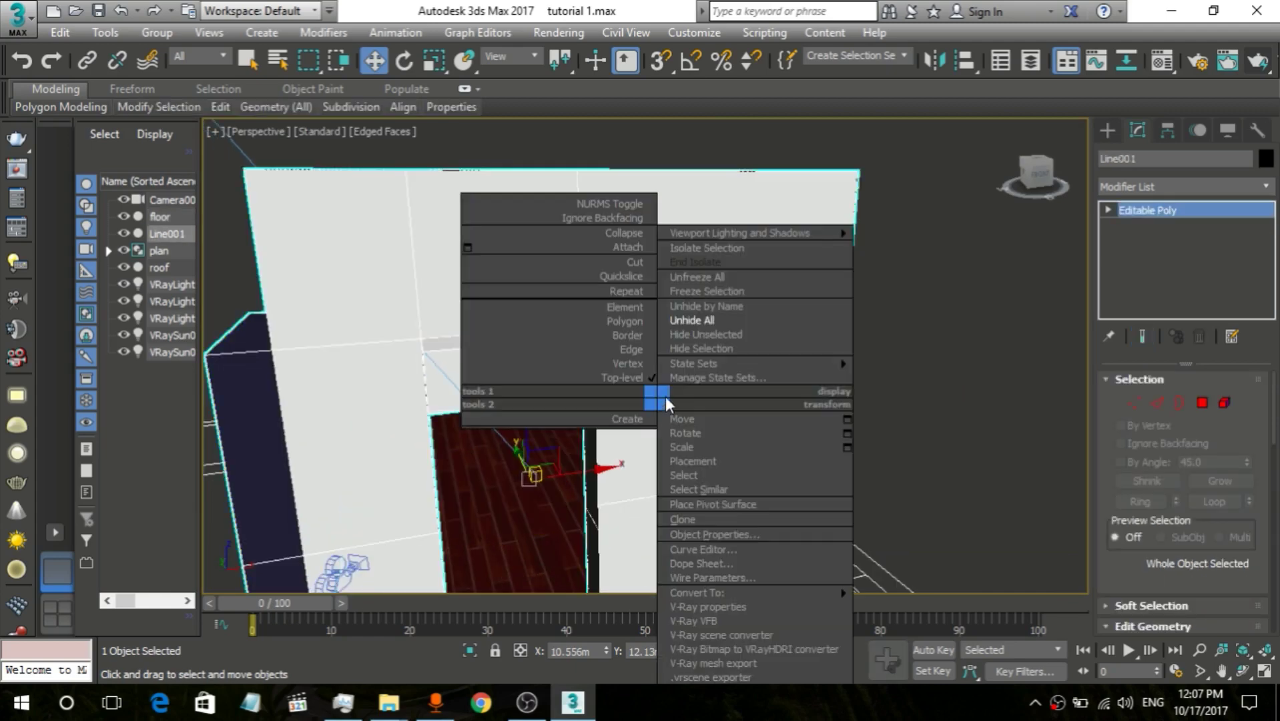
pyautogui.click(707, 347)
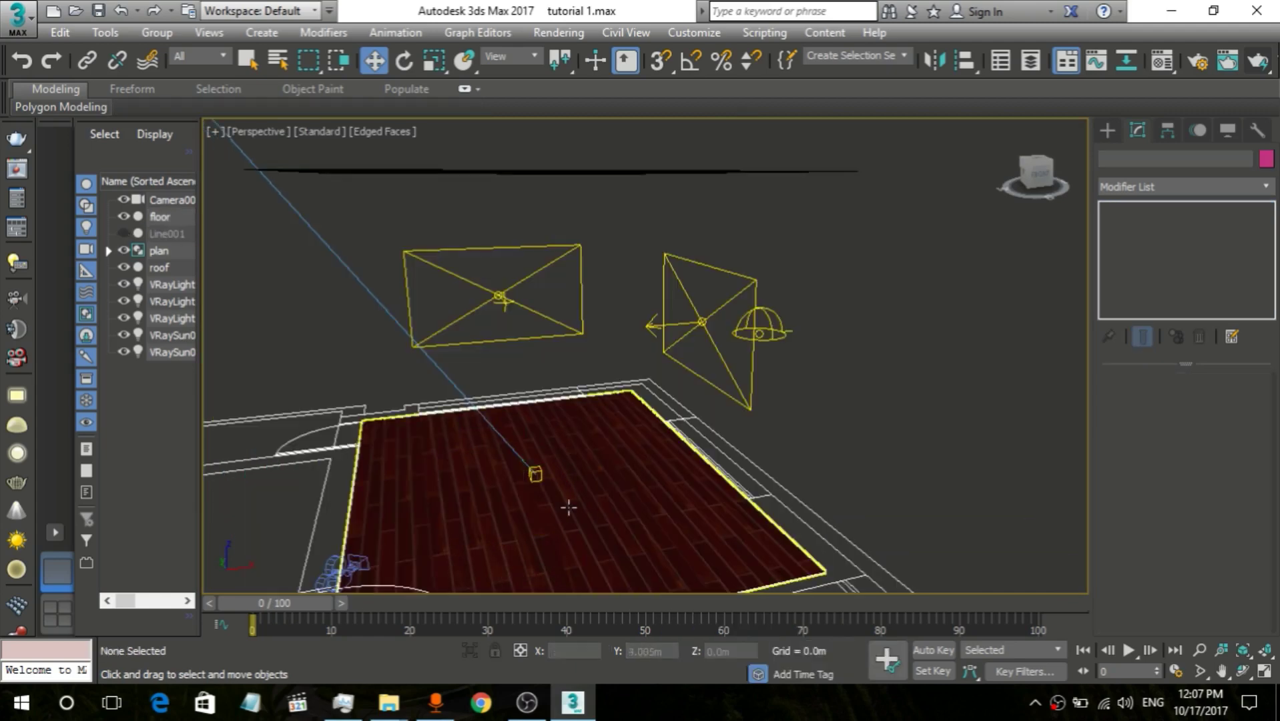
pyautogui.scroll(-5, 556, 516)
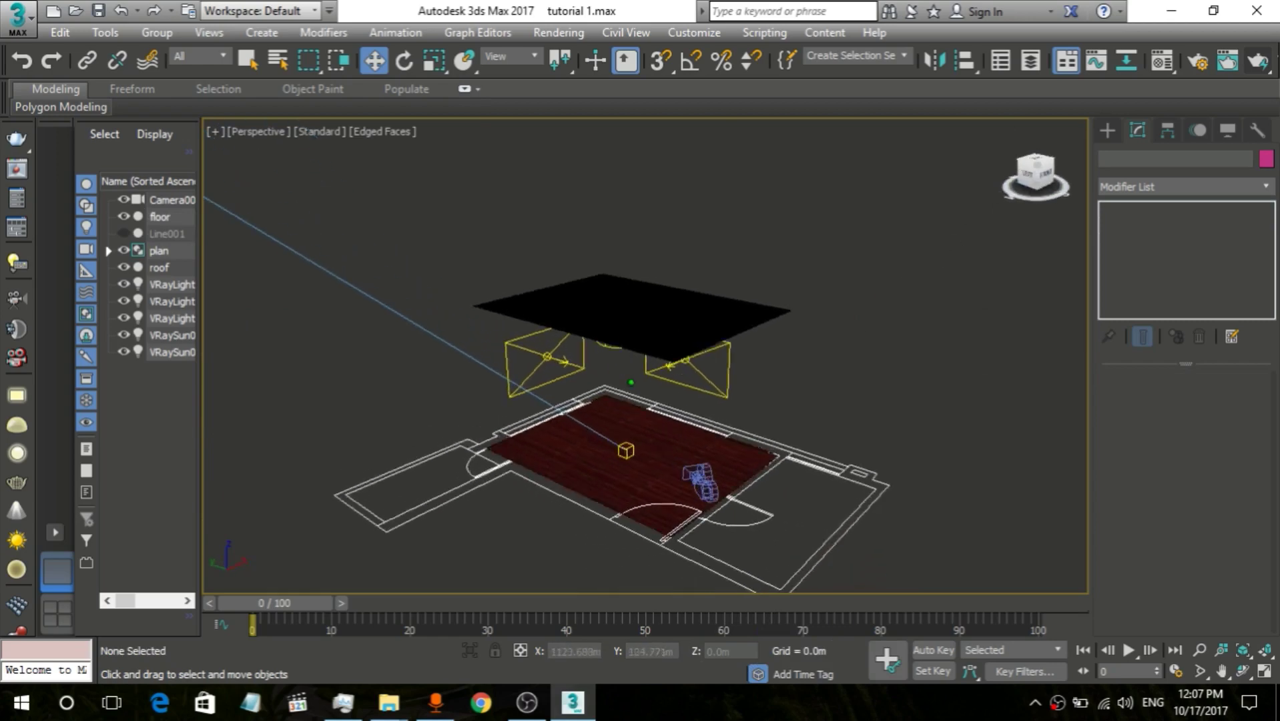
pyautogui.rightClick(700, 314)
pyautogui.click(784, 266)
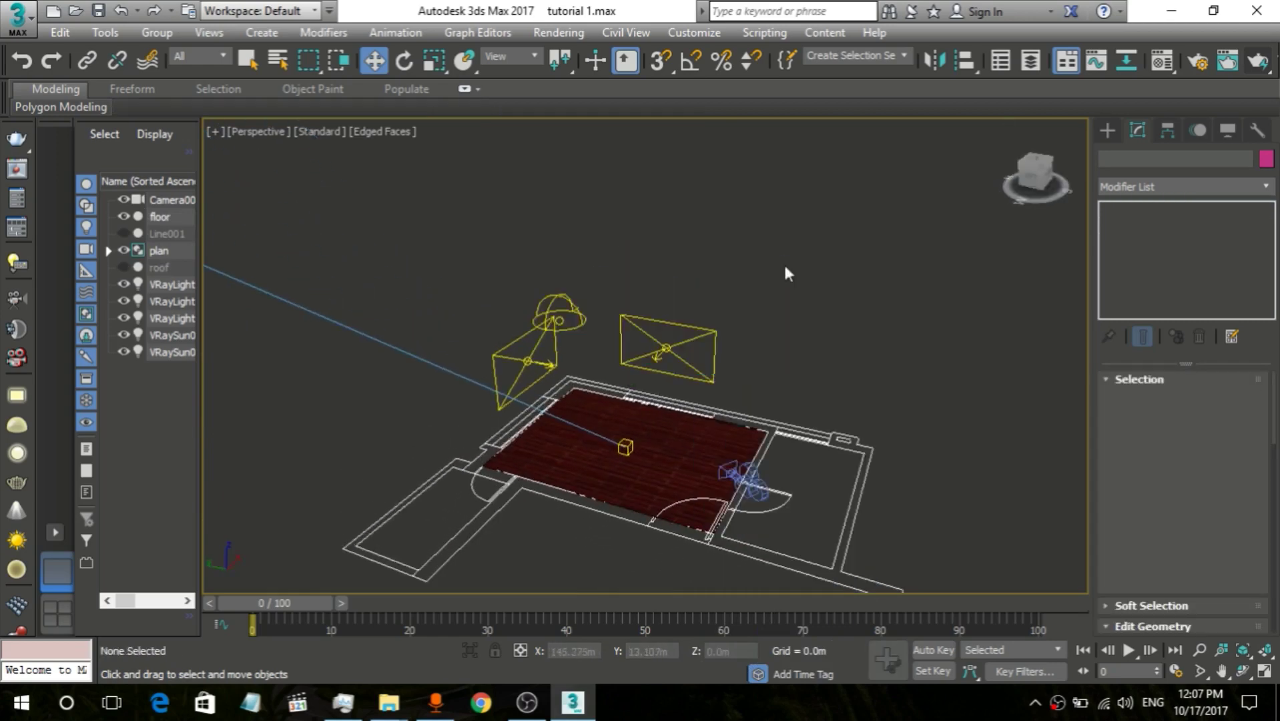
# Step: Reduce the floor's planar UVW mapping to a length of 18.123 m and a width of 15.314 m
pyautogui.scroll(4, 654, 461)
pyautogui.click(618, 472)
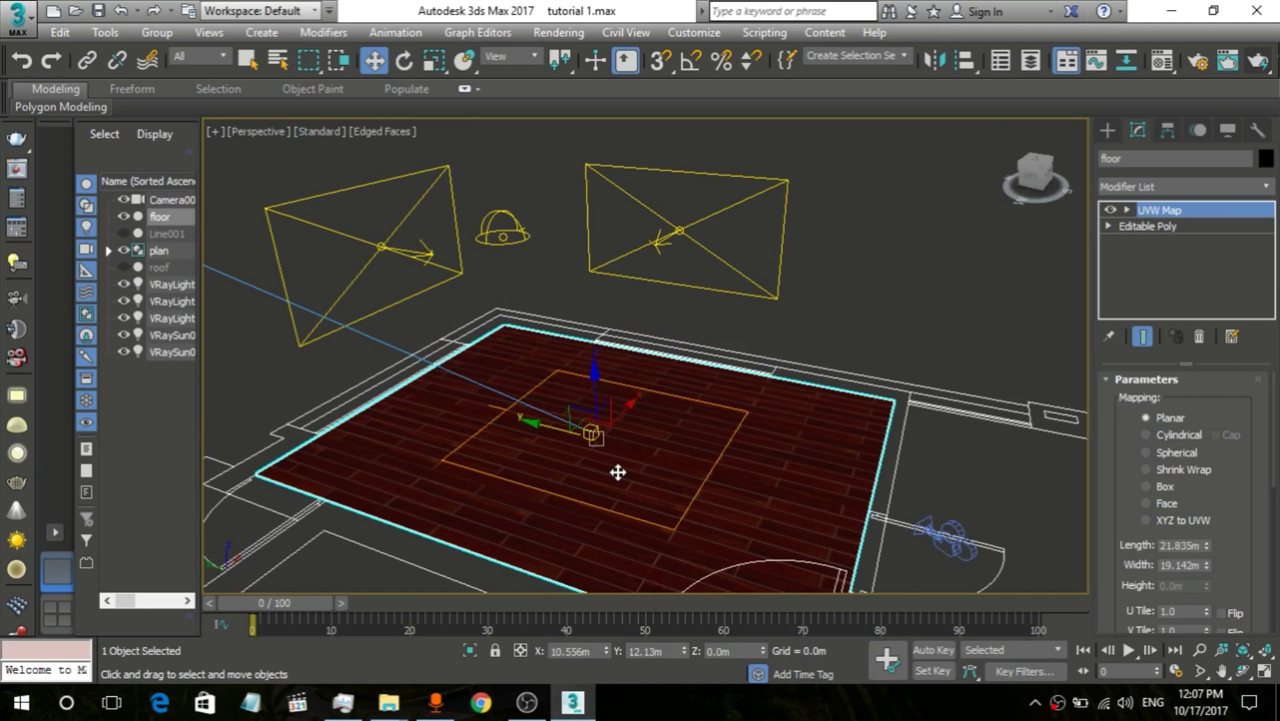
pyautogui.moveTo(1207, 547); pyautogui.dragTo(1210, 592)
# Step: Unhide all hidden objects and show the room through Camera001
pyautogui.rightClick(919, 310)
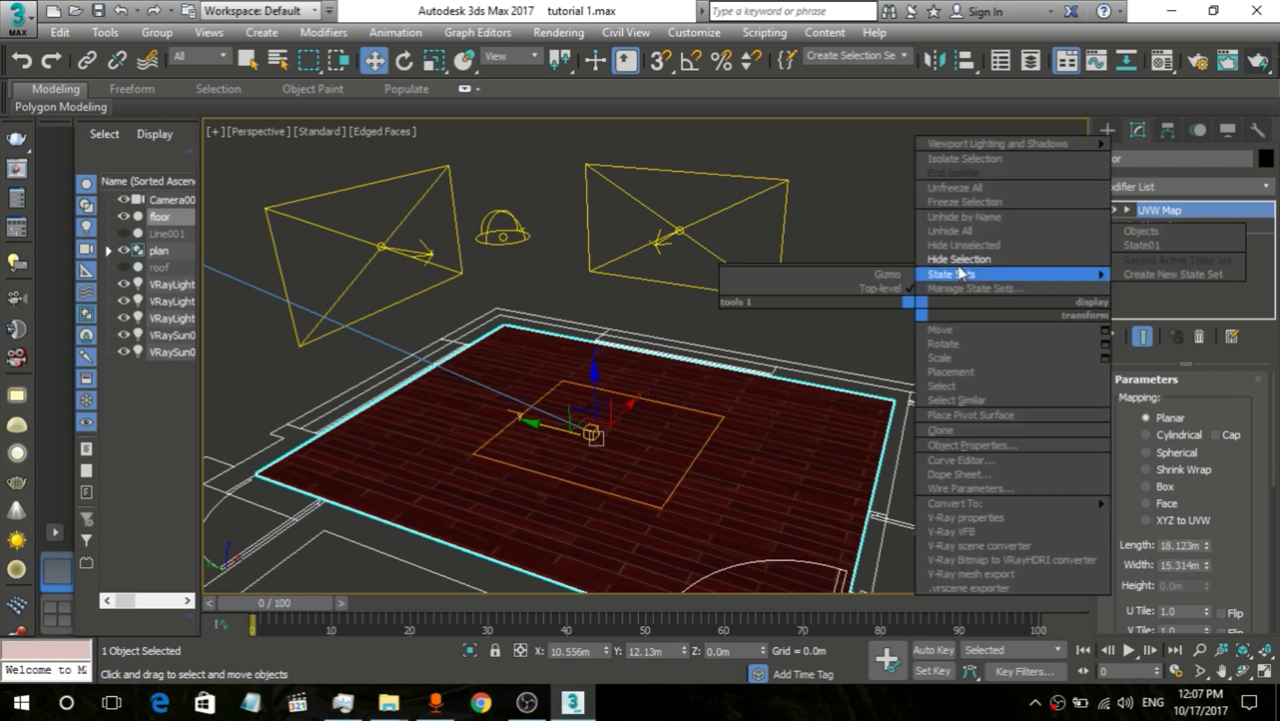
pyautogui.click(984, 233)
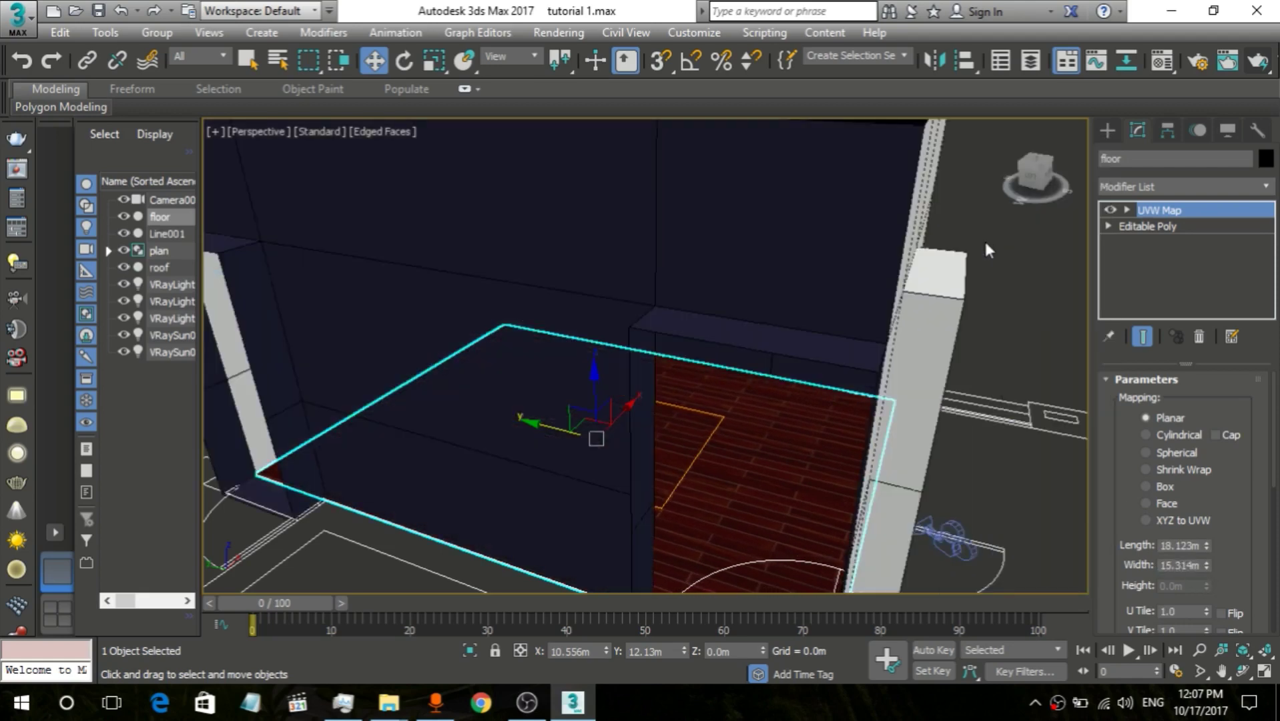
pyautogui.press('c')
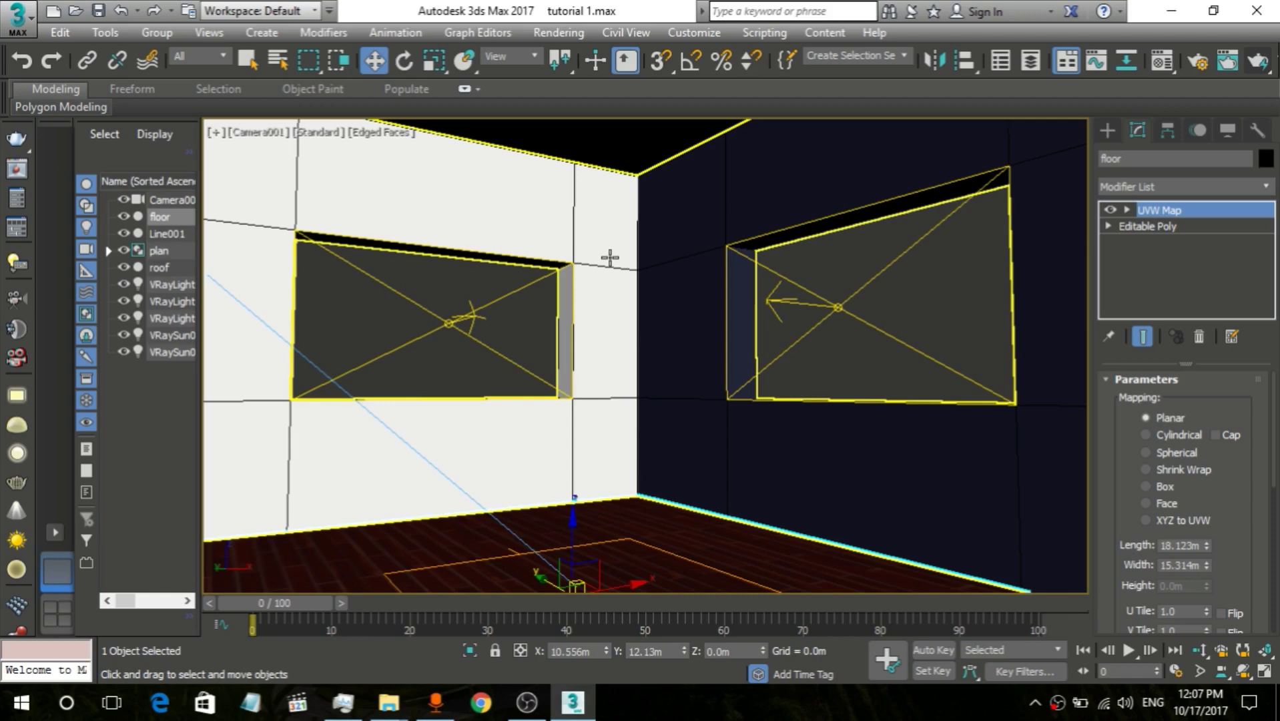
# Step: Assign wall material 1 to the roof in the Perspective view and close the Material Editor
pyautogui.press('p')
pyautogui.scroll(-10, 606, 271)
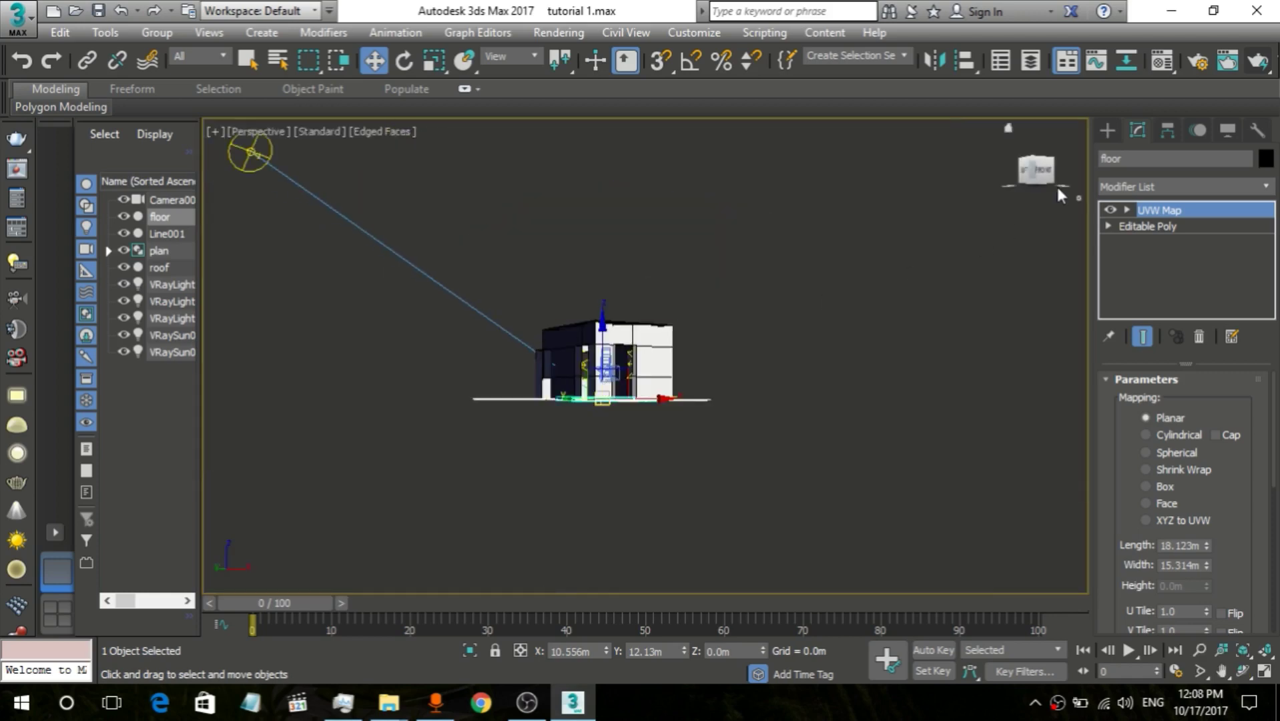
pyautogui.click(1038, 175)
pyautogui.scroll(5, 592, 380)
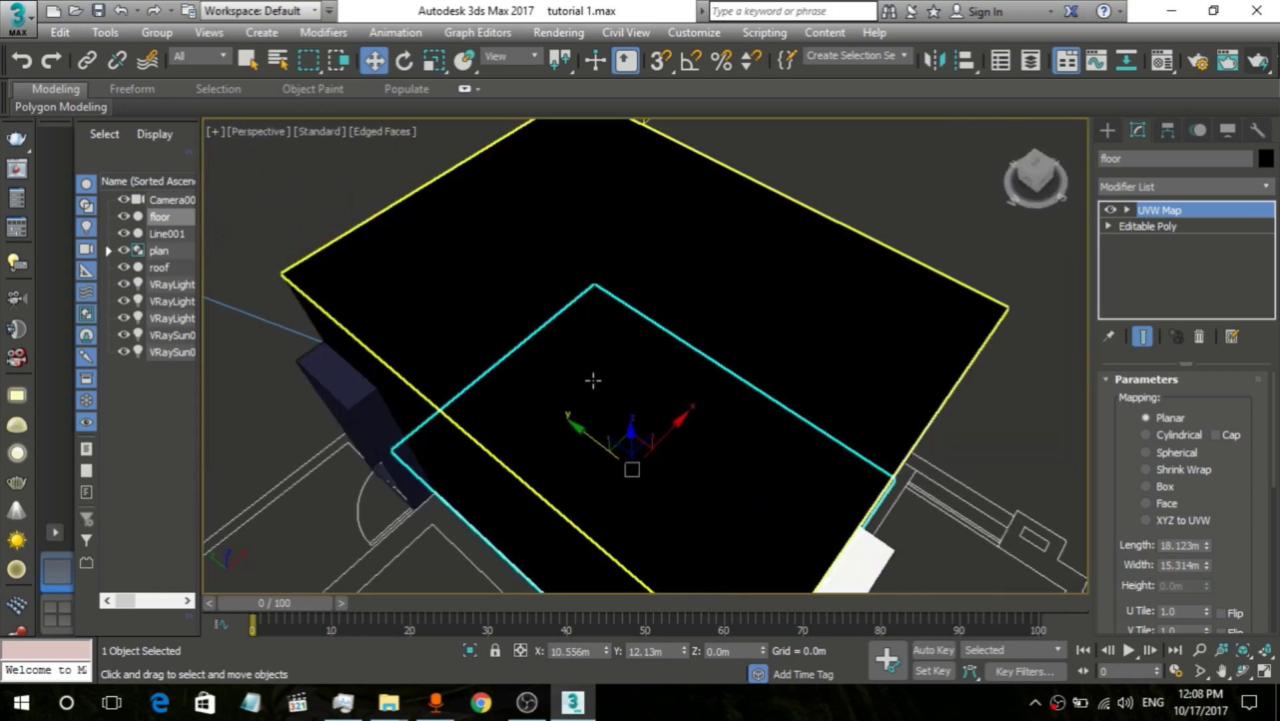
pyautogui.click(570, 350)
pyautogui.press('m')
pyautogui.click(790, 261)
pyautogui.moveTo(809, 267); pyautogui.dragTo(688, 297)
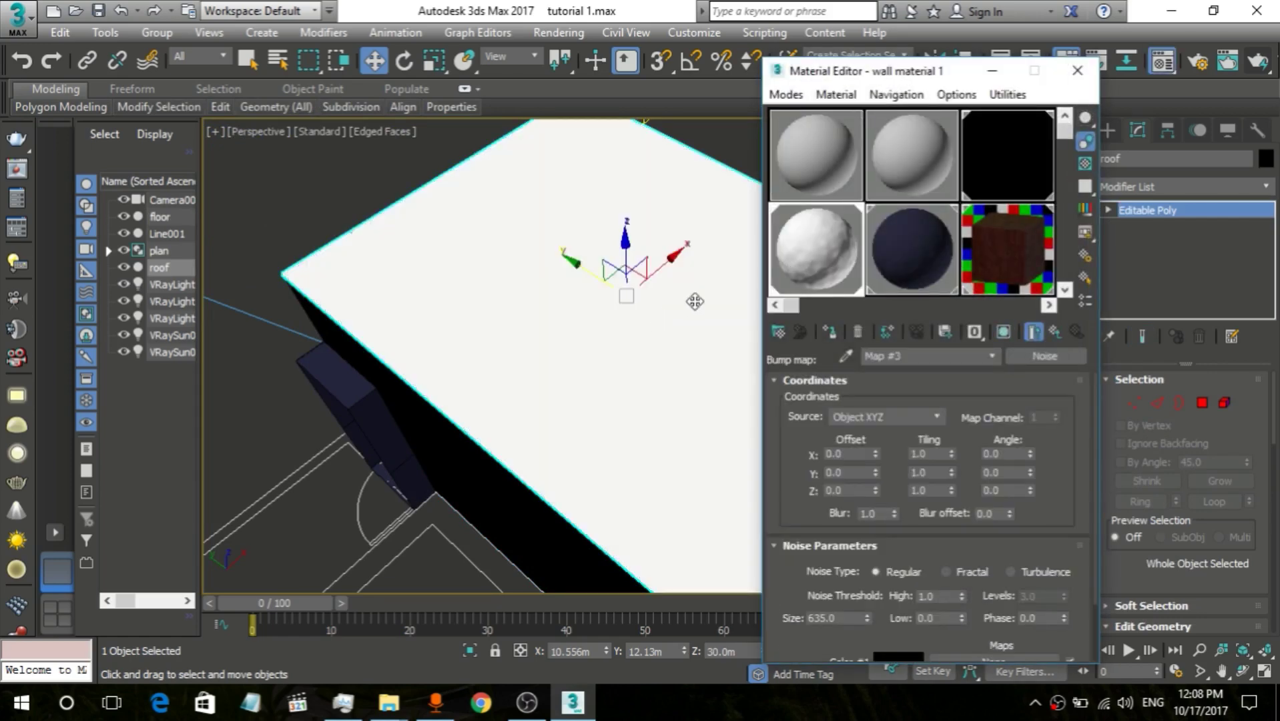
pyautogui.click(1077, 71)
# Step: Render the room through Camera001 to check the wall, floor and roof materials, and close the frame buffer
pyautogui.press('c')
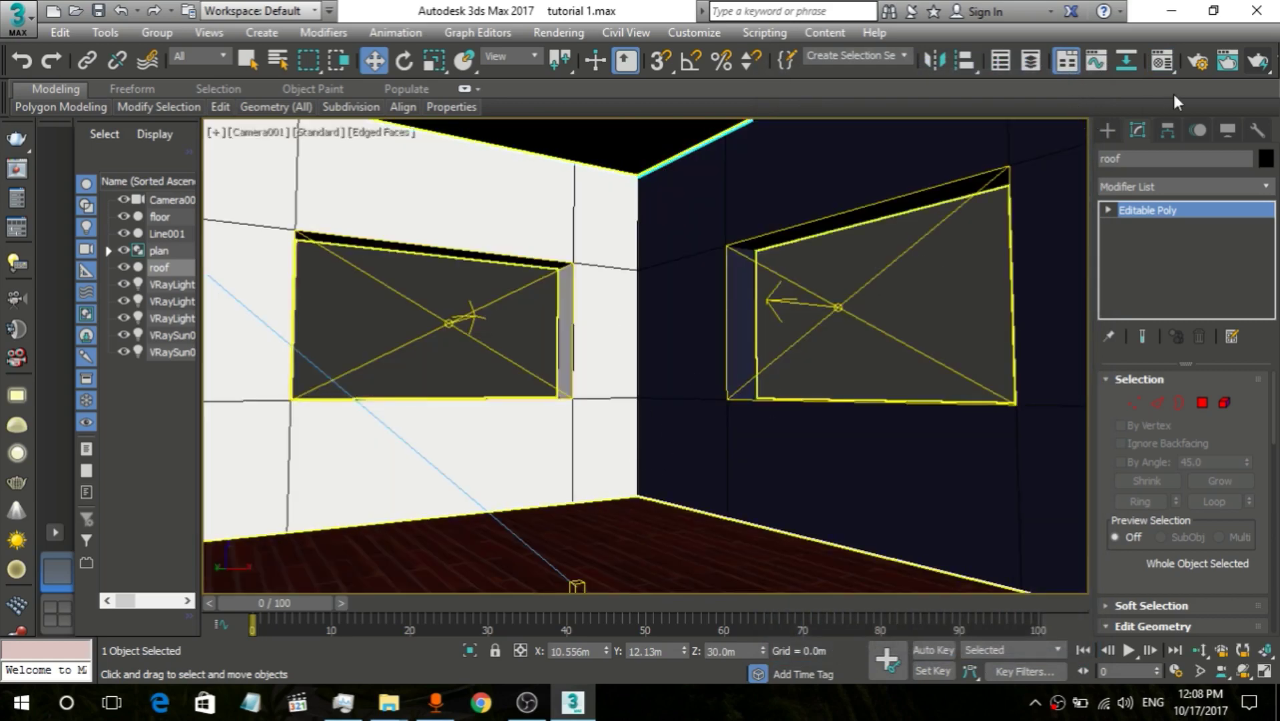
pyautogui.click(1258, 61)
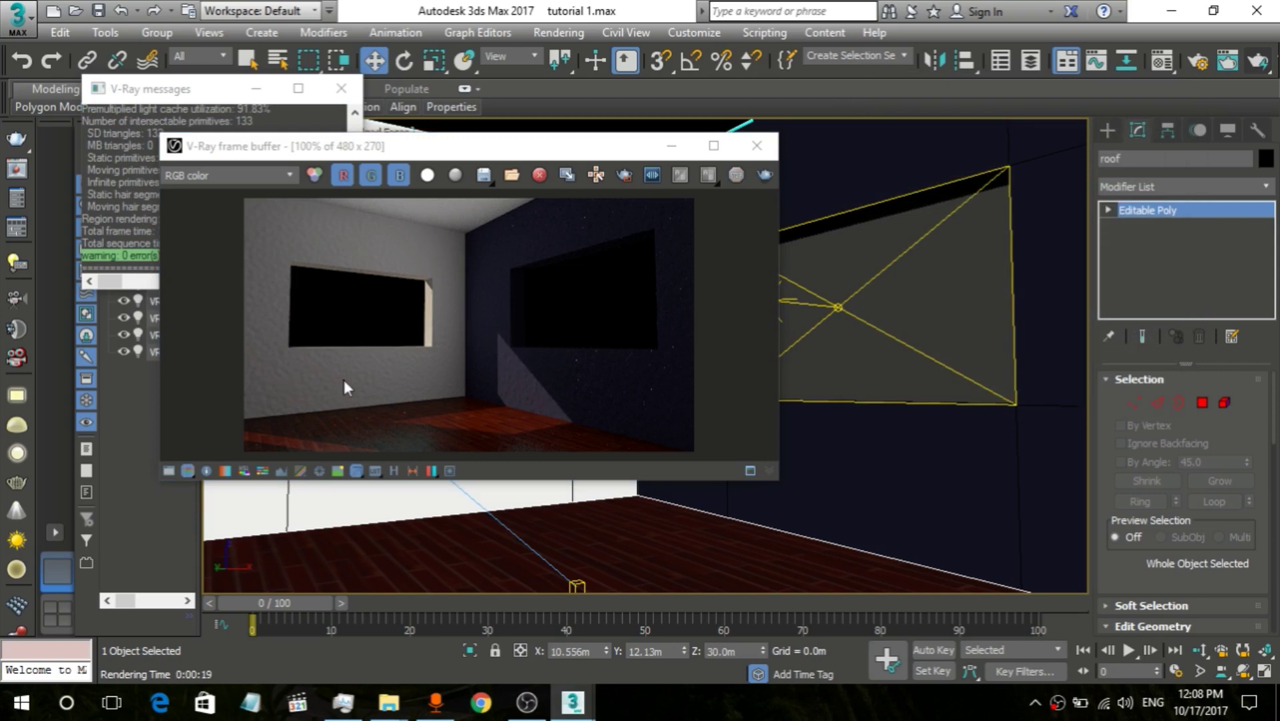
pyautogui.click(757, 146)
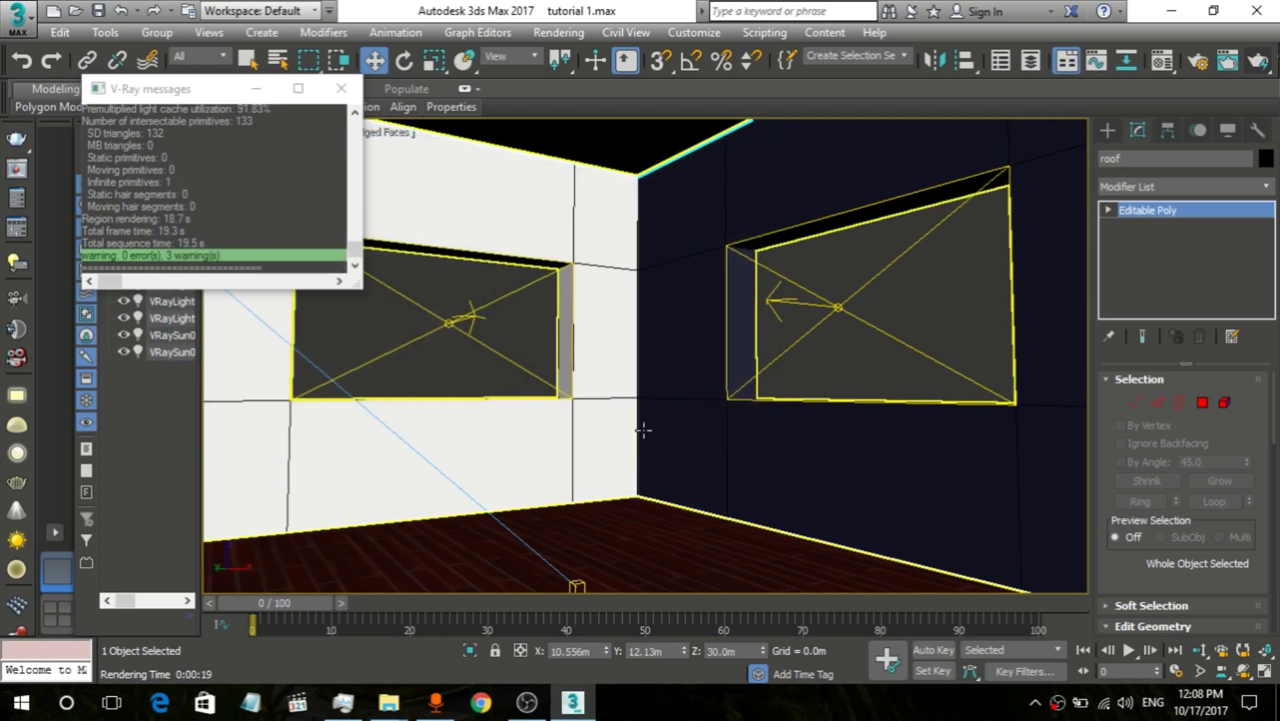
# Step: Set the bump amount of wall material 1 to 10 in its Maps settings
pyautogui.press('m')
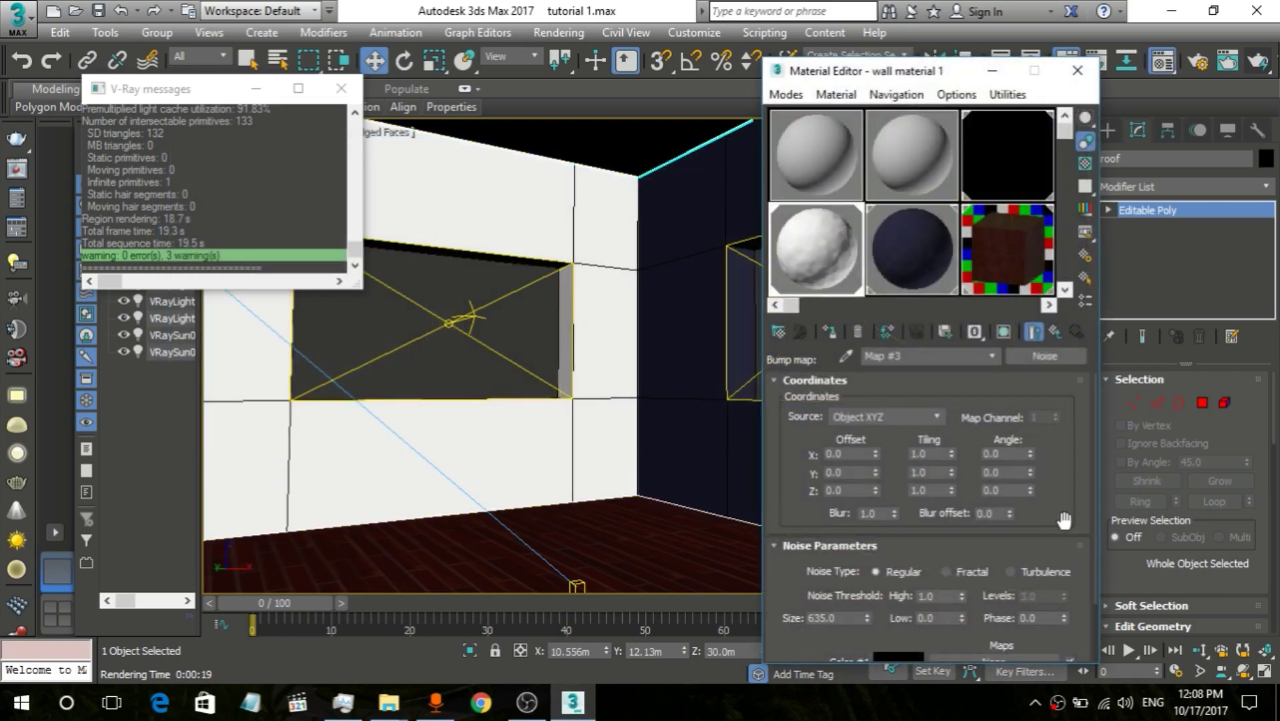
pyautogui.moveTo(1063, 520); pyautogui.dragTo(1066, 393)
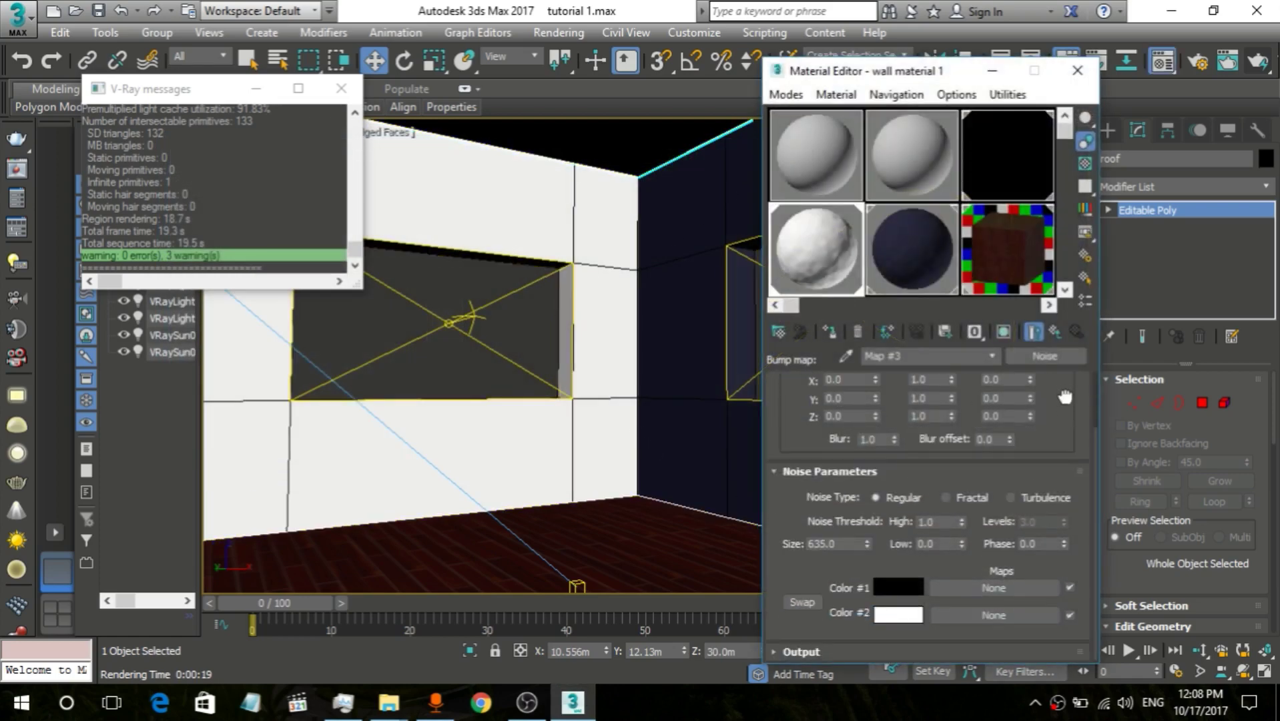
pyautogui.click(992, 356)
pyautogui.click(979, 385)
pyautogui.moveTo(988, 549); pyautogui.dragTo(996, 501)
pyautogui.scroll(-10, 996, 501)
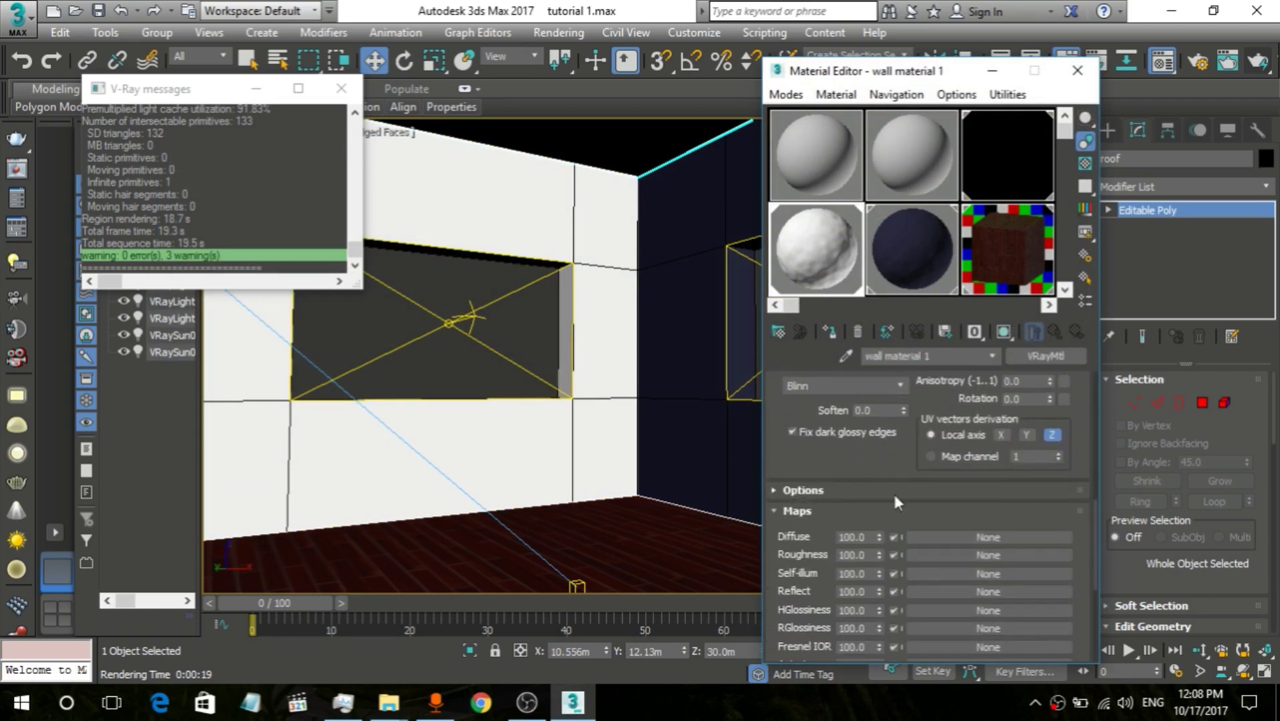
pyautogui.scroll(-3, 906, 596)
pyautogui.click(856, 596)
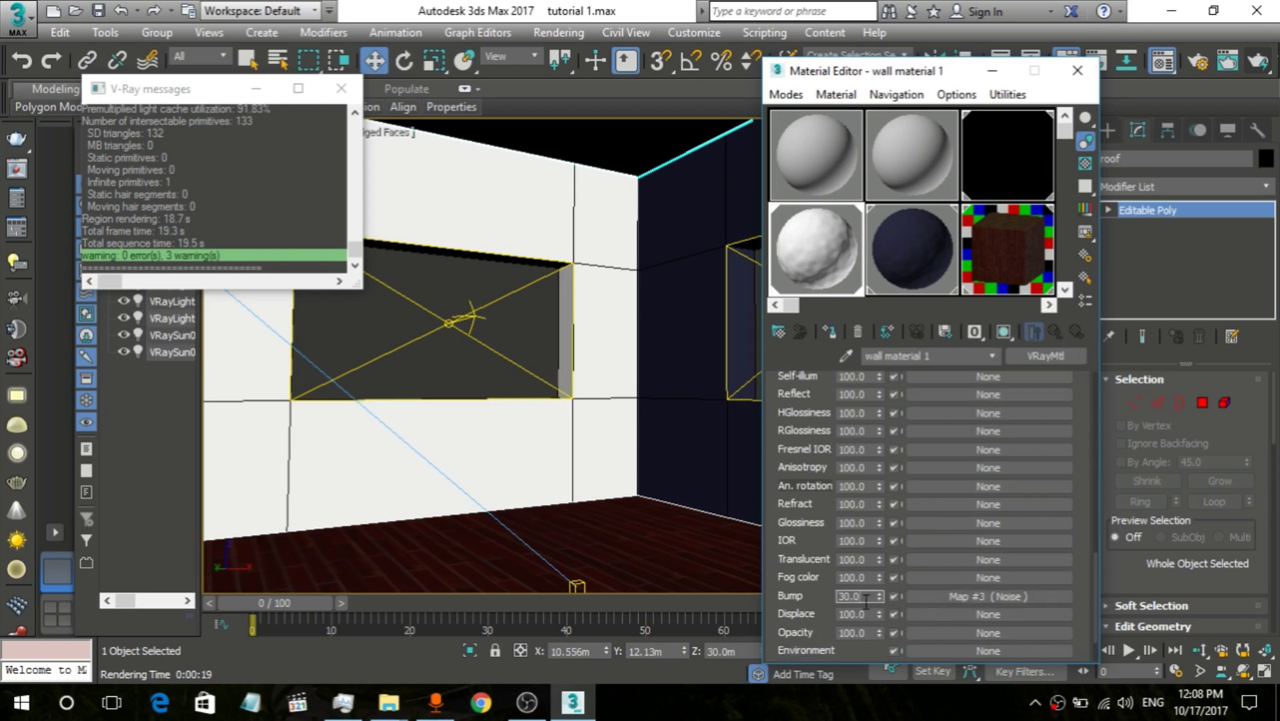
pyautogui.write('10')
# Step: Set the bump amount of wall material 2 to 10 and close the Material Editor
pyautogui.click(906, 267)
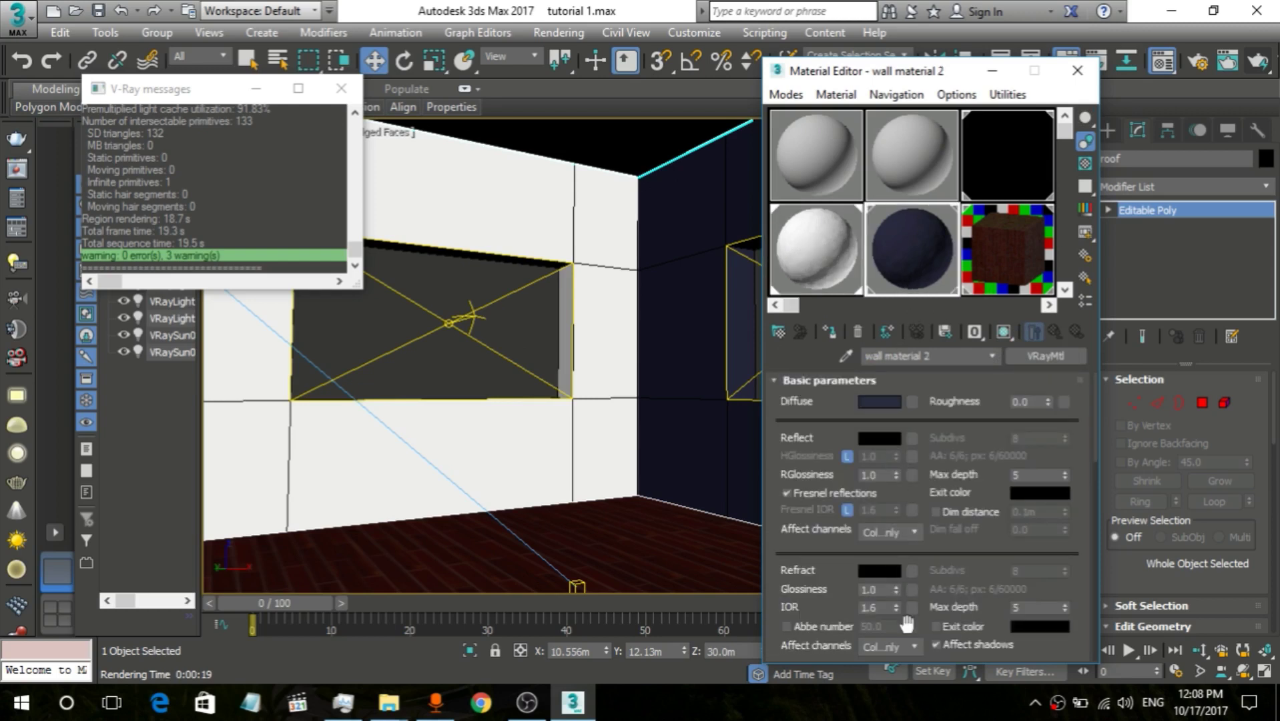
pyautogui.scroll(-10, 987, 644)
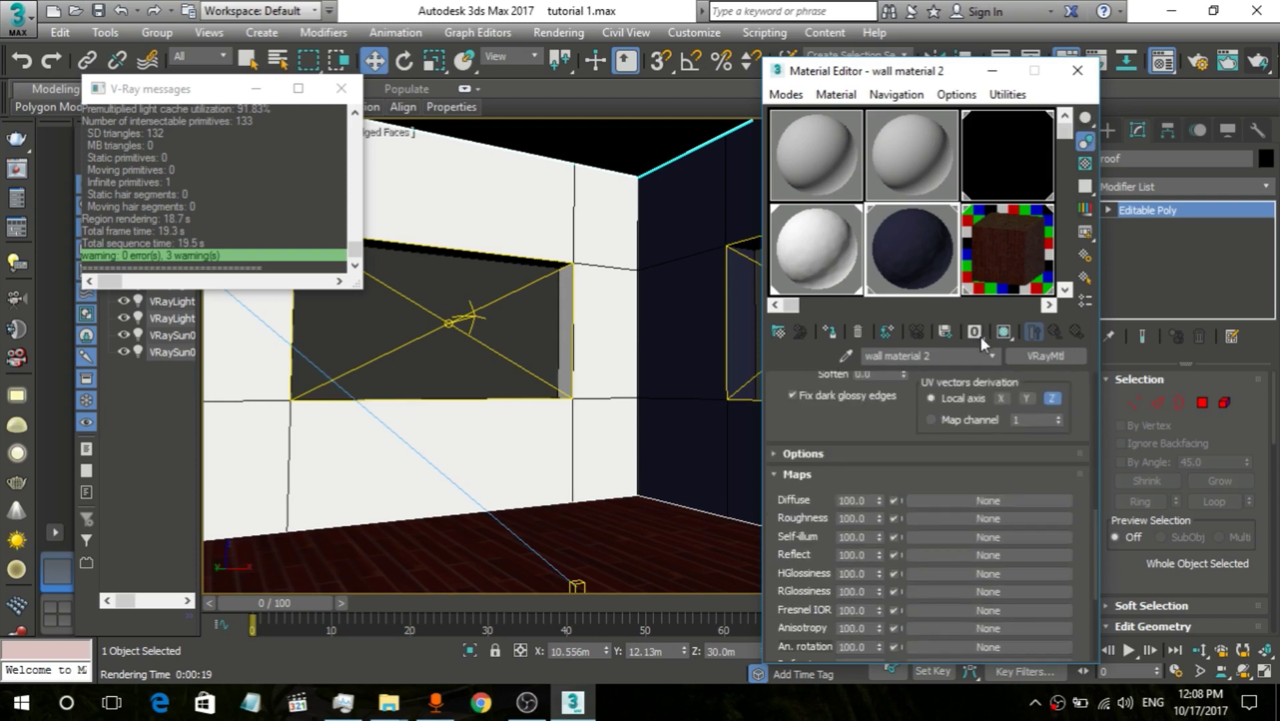
pyautogui.scroll(-5, 935, 485)
pyautogui.doubleClick(858, 559)
pyautogui.write('10')
pyautogui.press('Return')
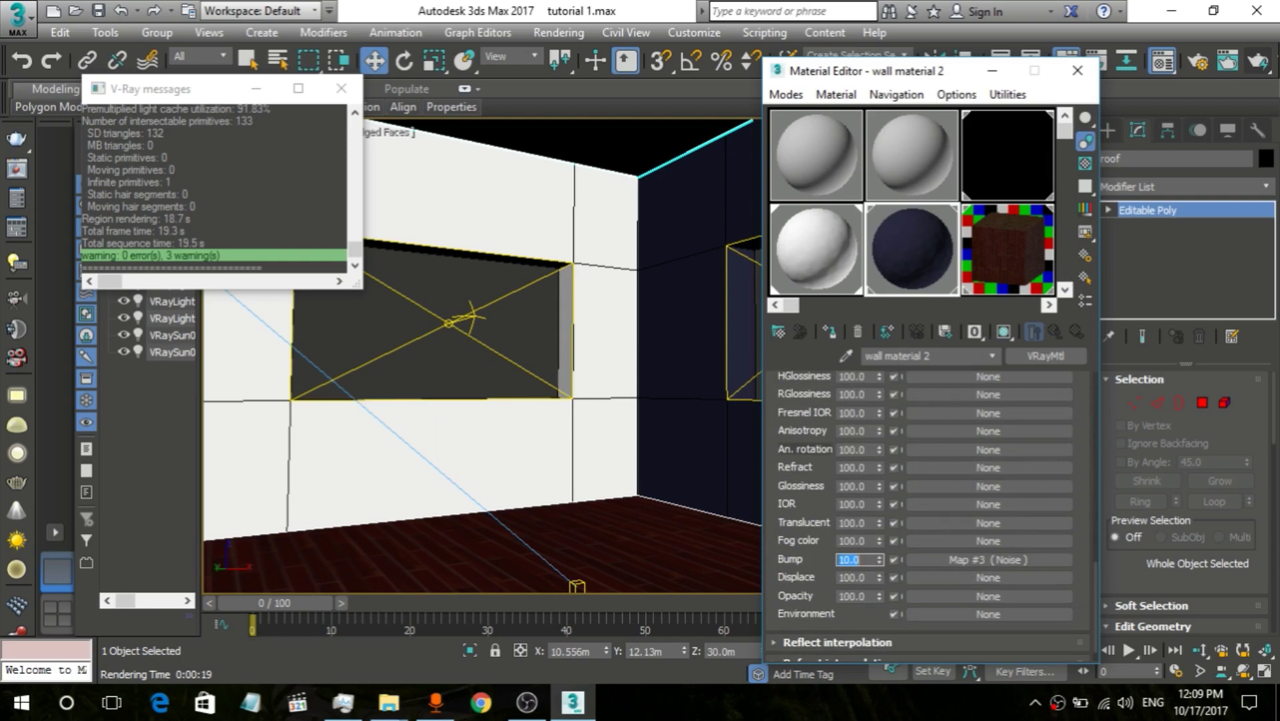
pyautogui.click(1077, 69)
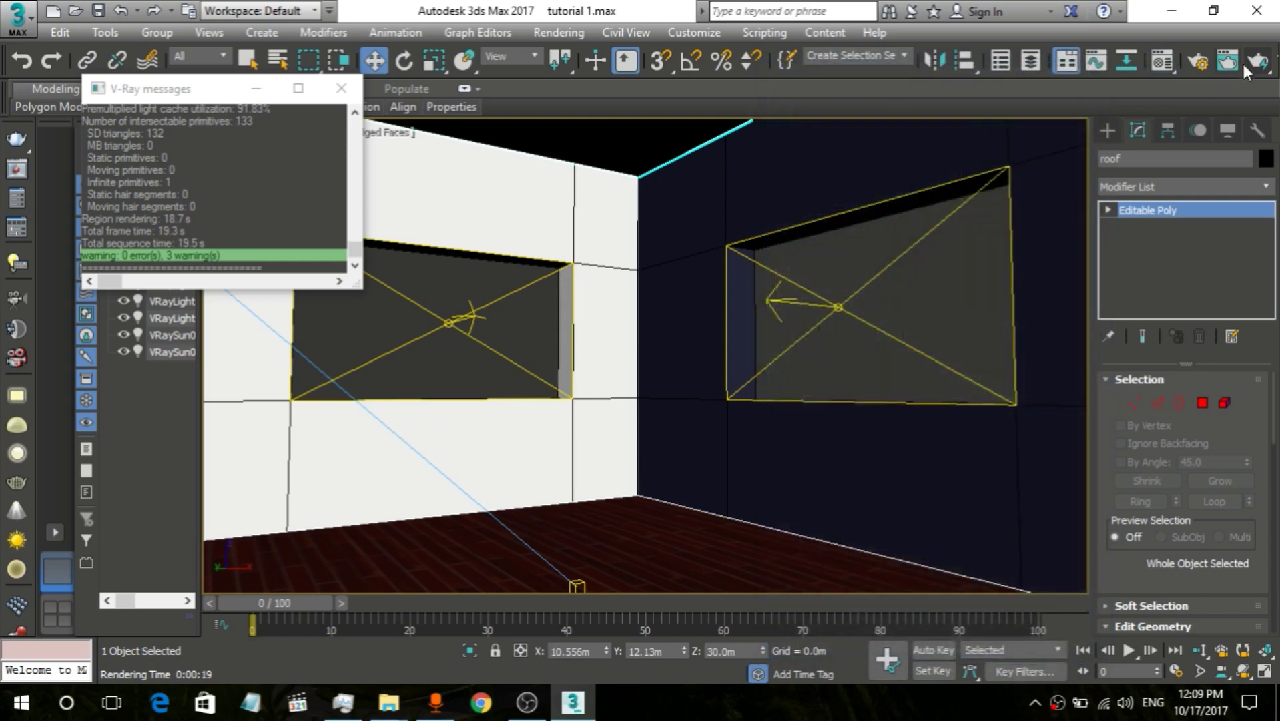
# Step: Render the camera view again to check the softened wall bump, and close the frame buffer and V-Ray messages
pyautogui.click(1244, 68)
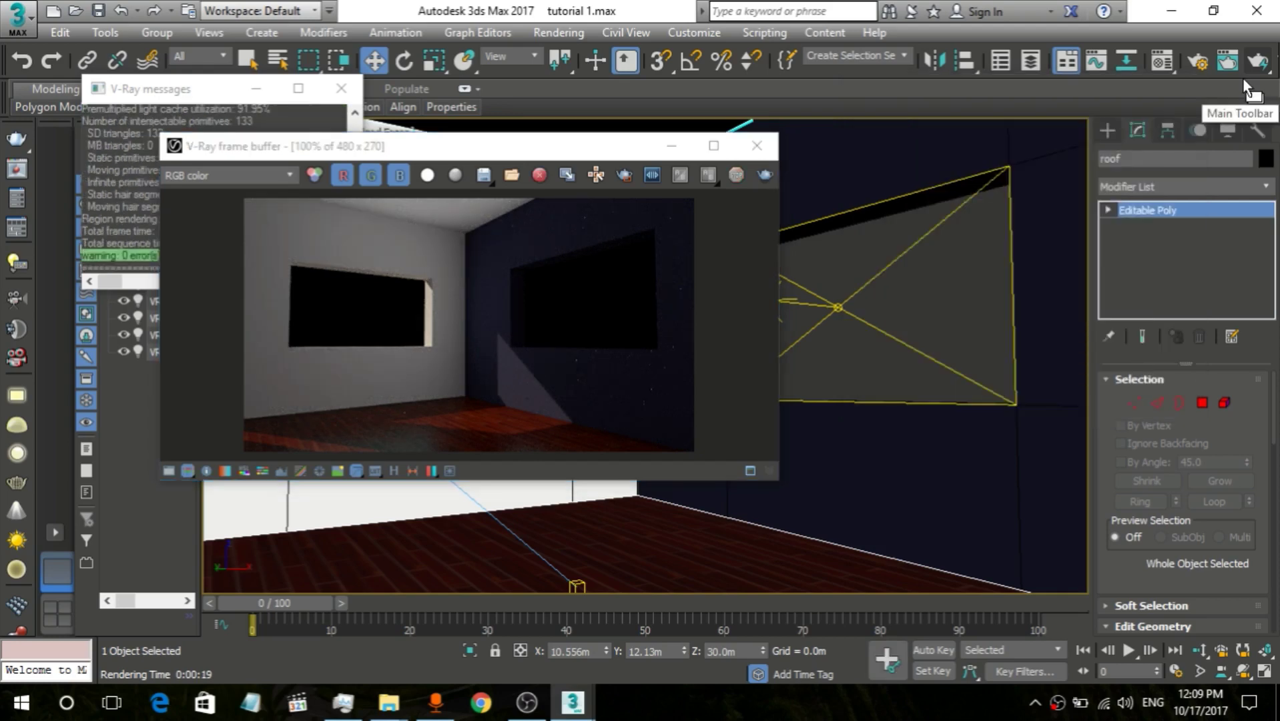
pyautogui.click(757, 146)
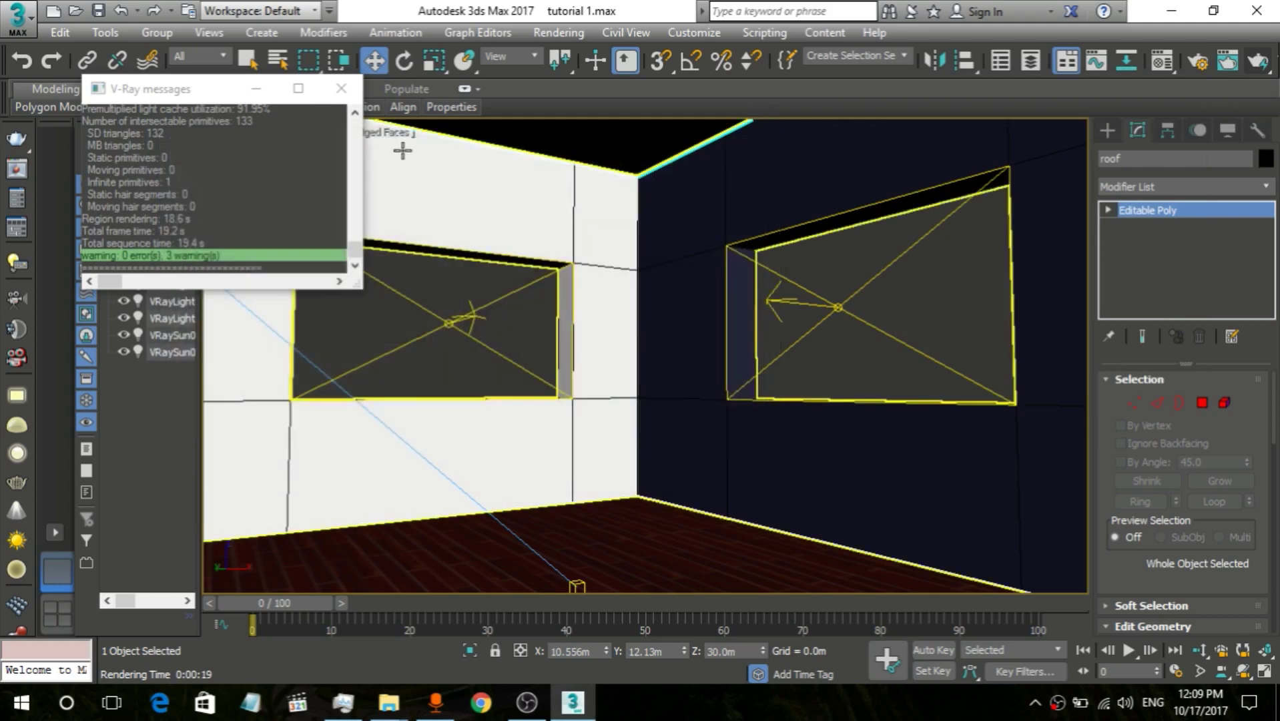
pyautogui.click(341, 89)
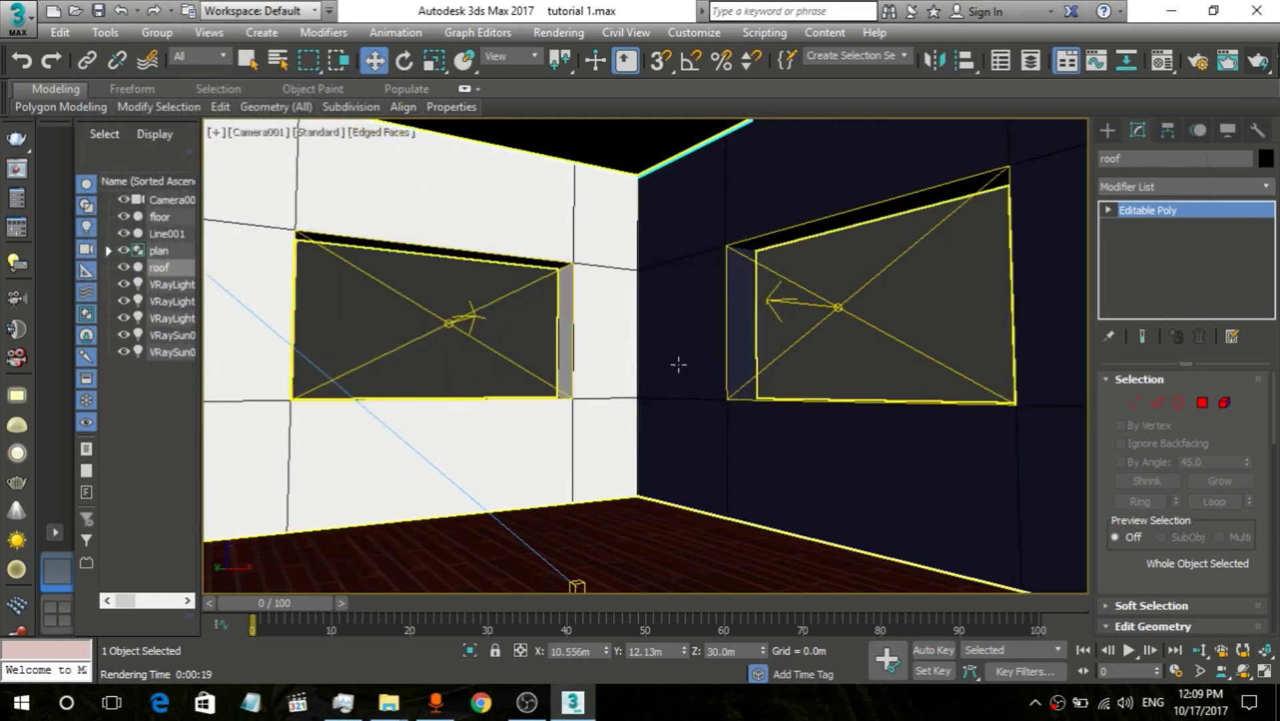